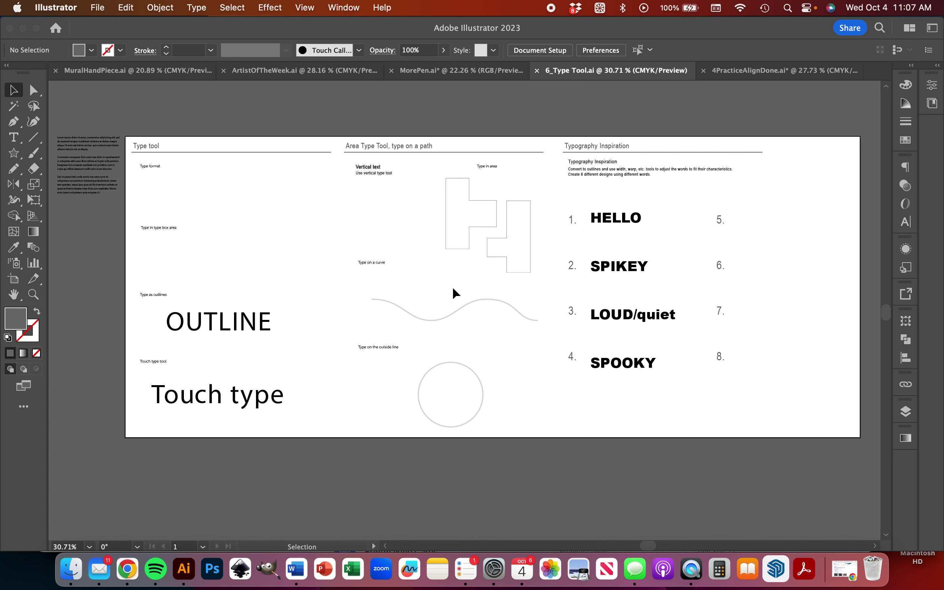
Hide the Worksheet layer and show it again in the layer list
scroll(449, 281, up, 1)
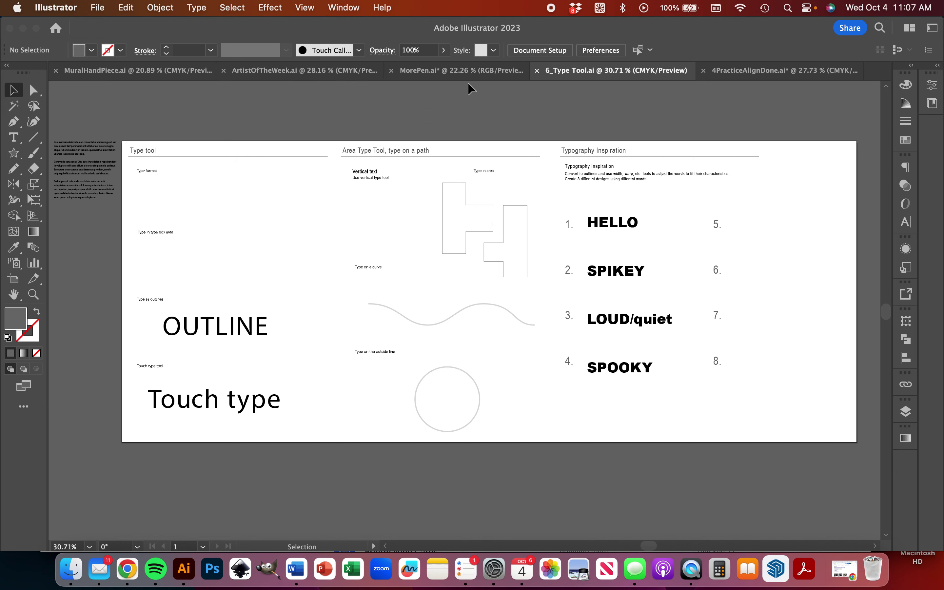
click(343, 7)
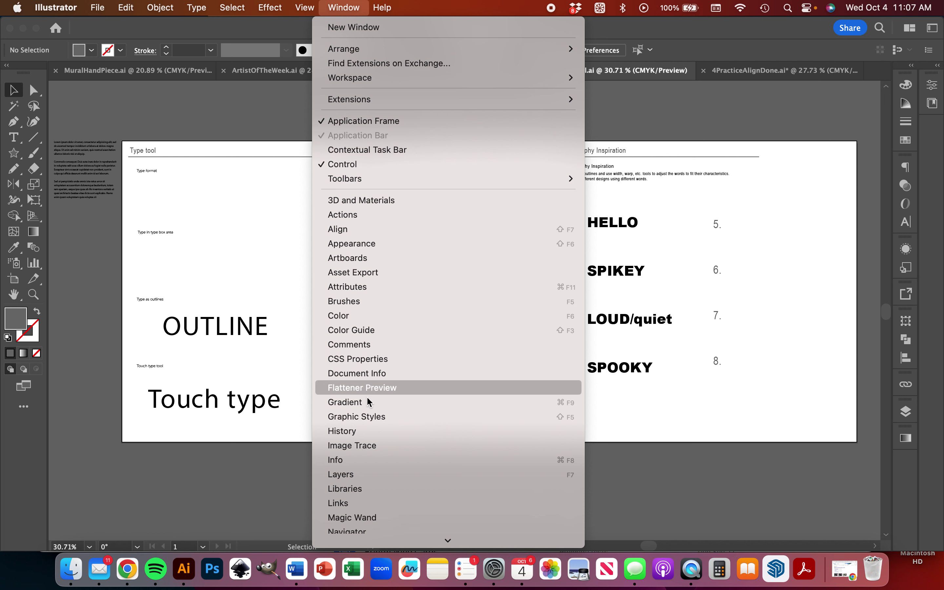
click(367, 477)
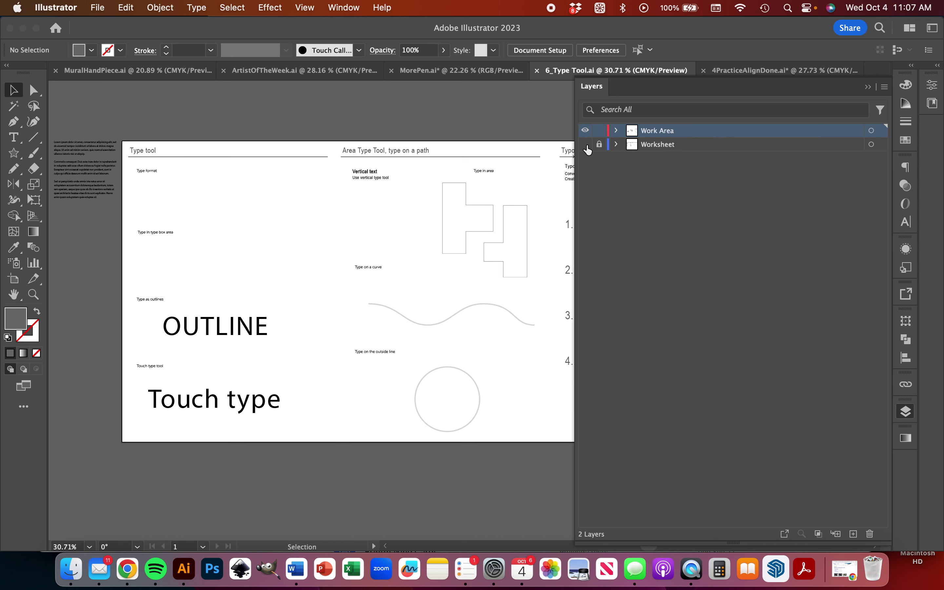
click(585, 144)
click(586, 145)
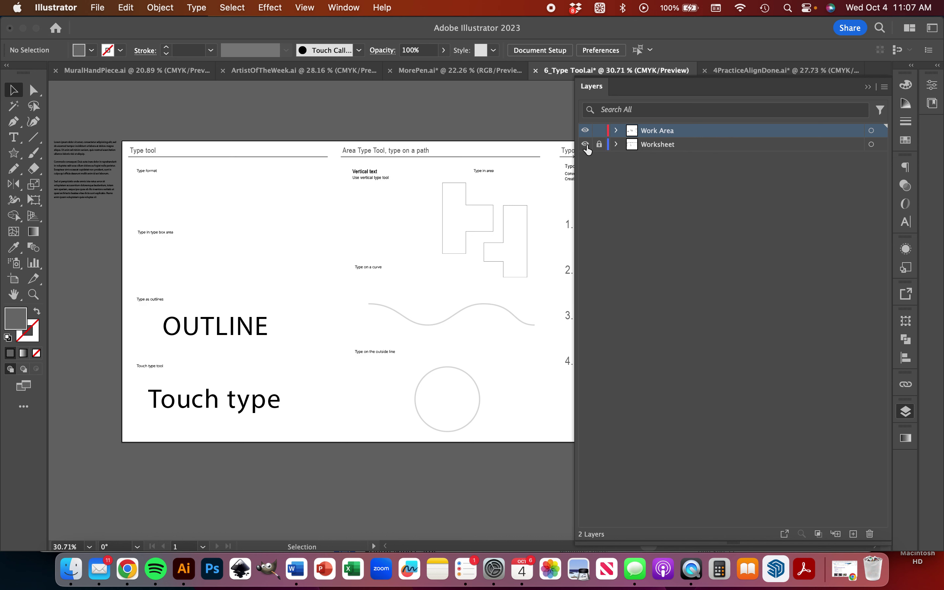
click(868, 87)
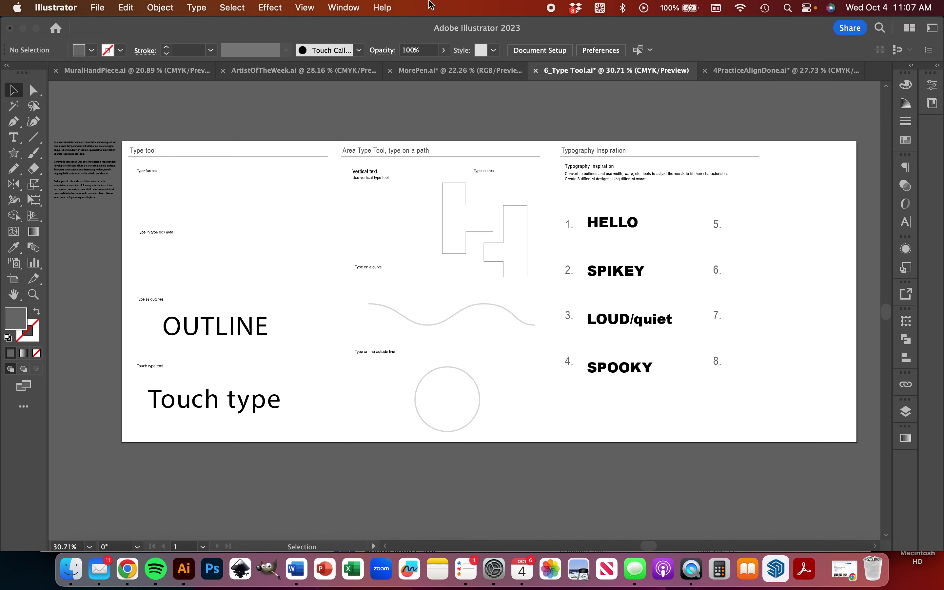
Check which workspace is active in the list of available workspaces
click(343, 8)
mouse_move(358, 78)
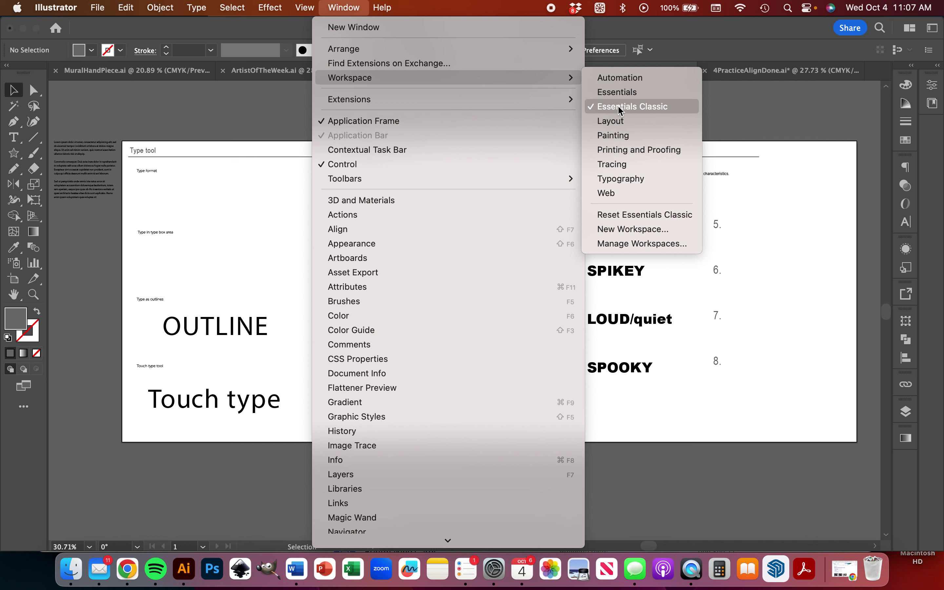
click(773, 131)
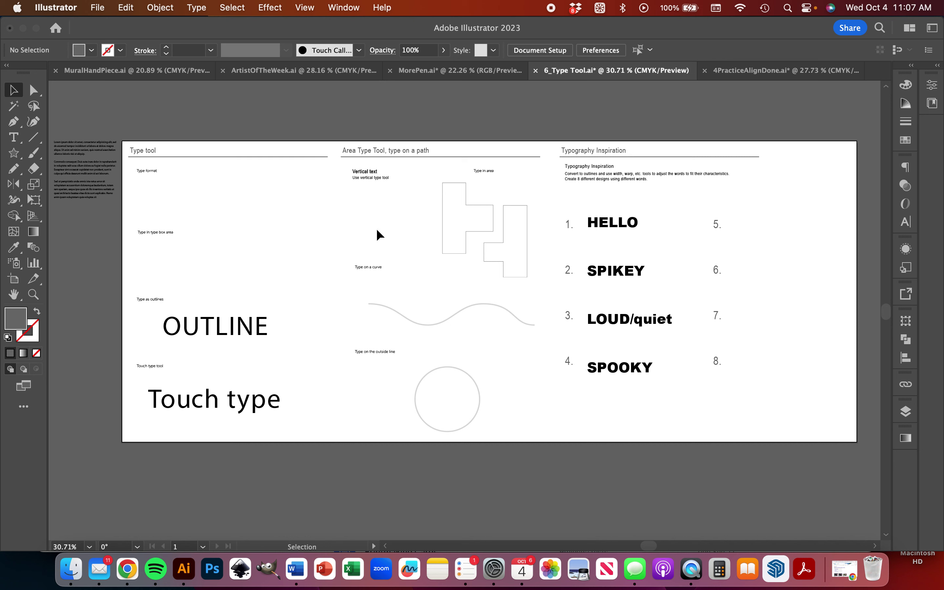
Add the point text "DIGITAL IMAGING" beneath the Type format label and enlarge it to about 62 pt
scroll(322, 217, up, 3)
scroll(322, 217, left, 5)
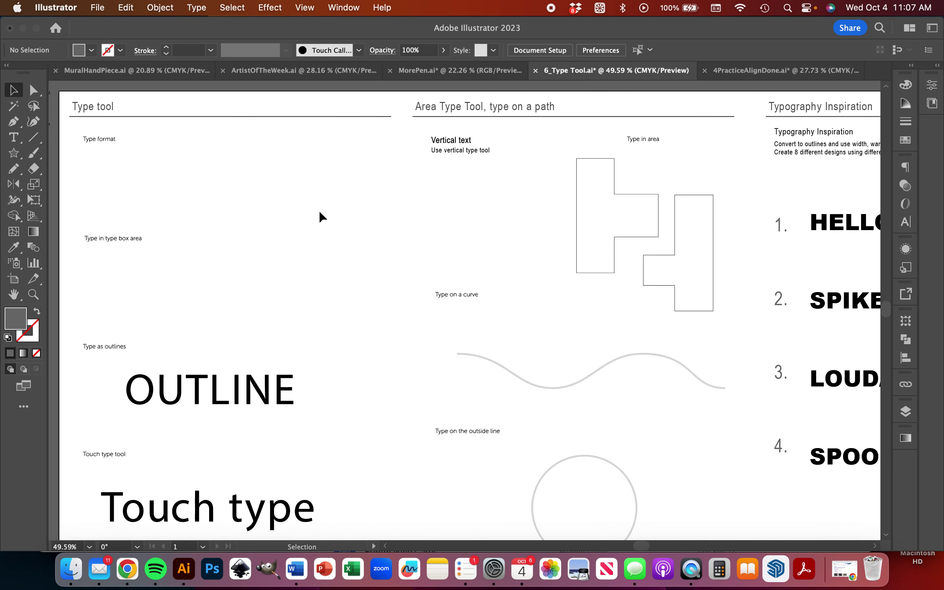
click(12, 142)
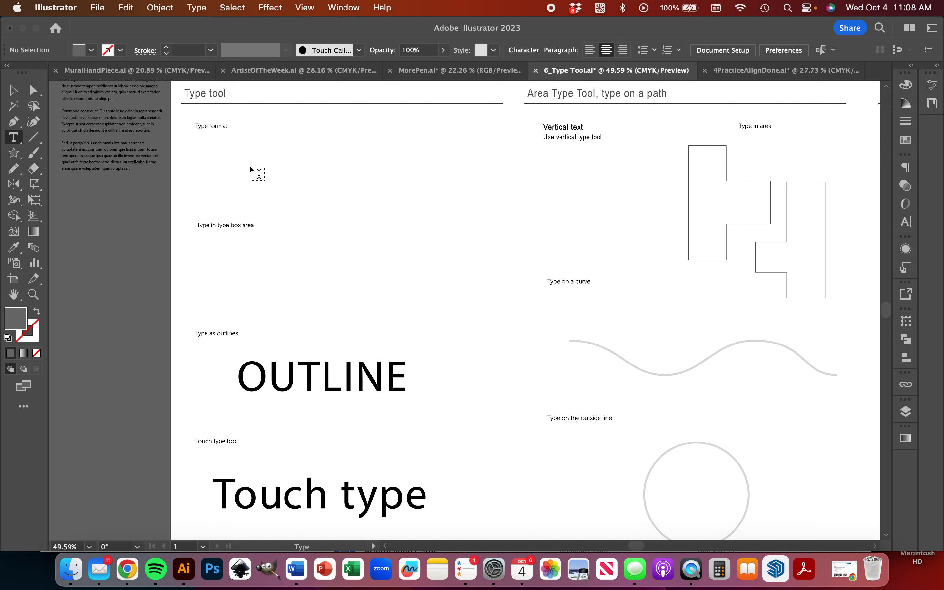
click(223, 147)
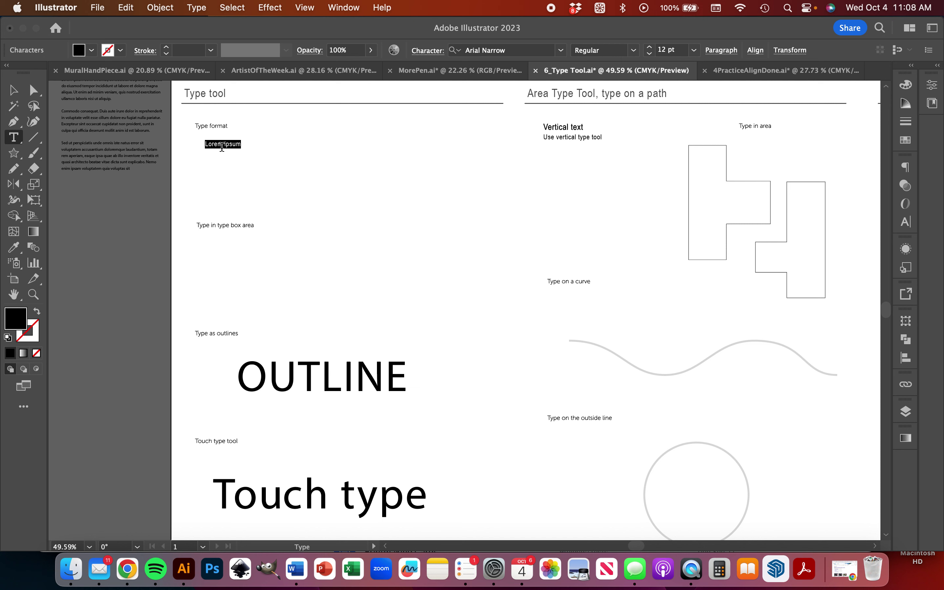
key(BackSpace)
text(DIGITAL IMAGING)
key(Escape)
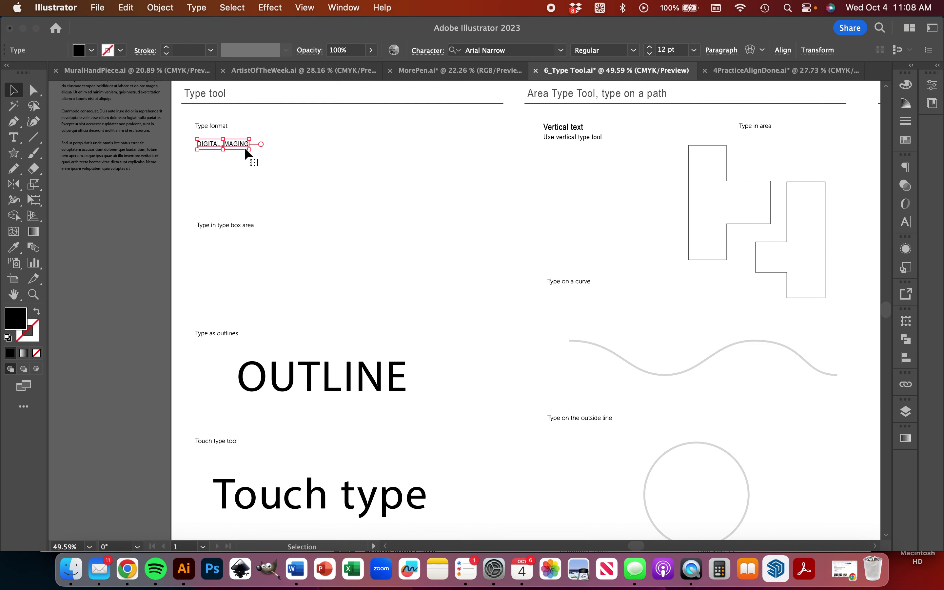
drag(249, 149, 403, 156)
mouse_move(299, 171)
mouse_down()
mouse_move(296, 211)
mouse_move(299, 182)
mouse_up()
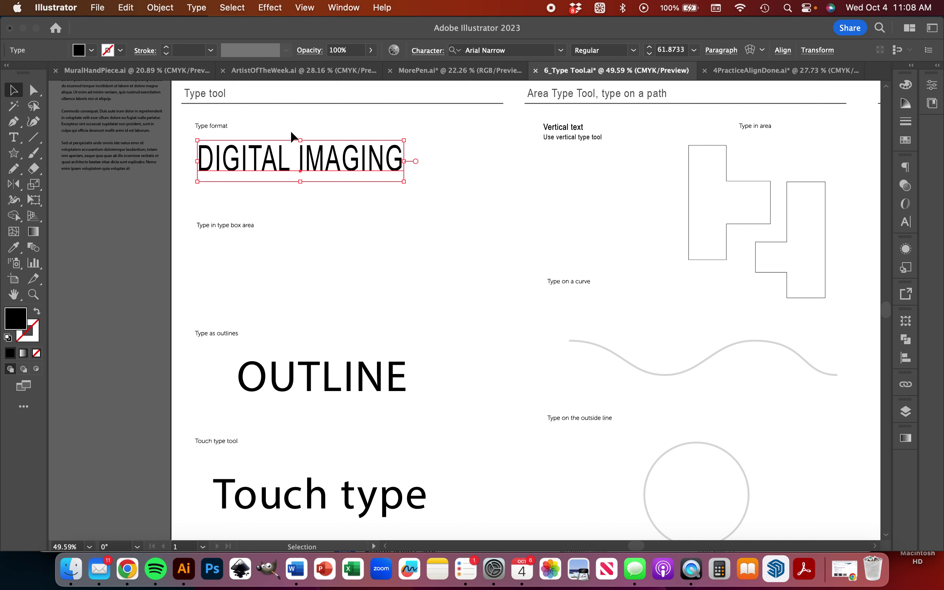
Browse the full font list for the selected text without choosing a font
click(196, 8)
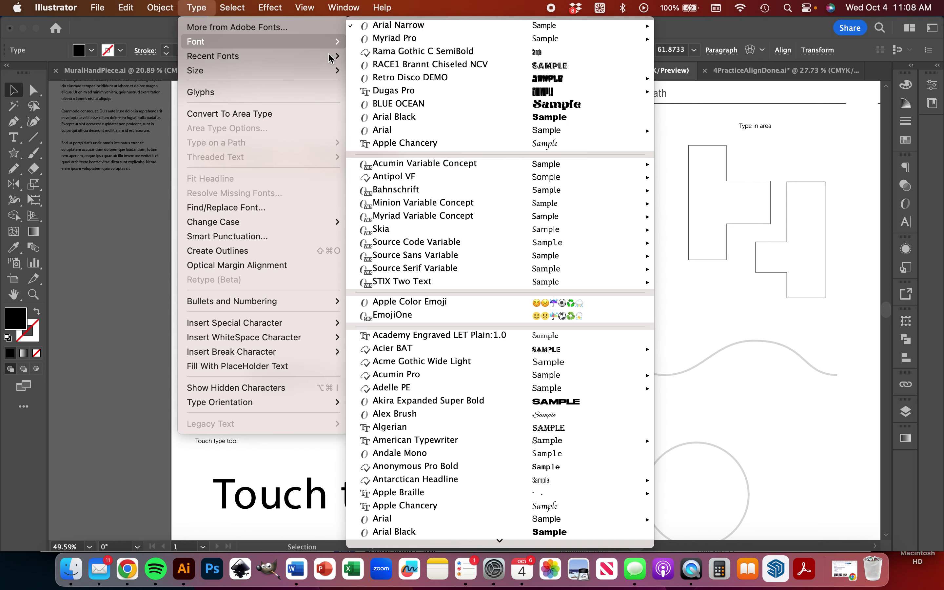
mouse_move(296, 42)
scroll(530, 272, down, 15)
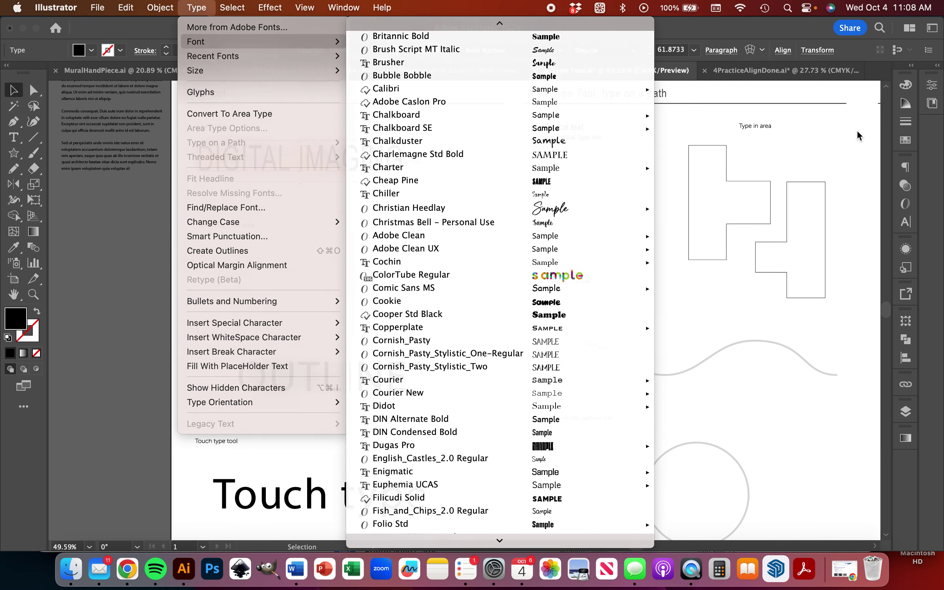
click(860, 141)
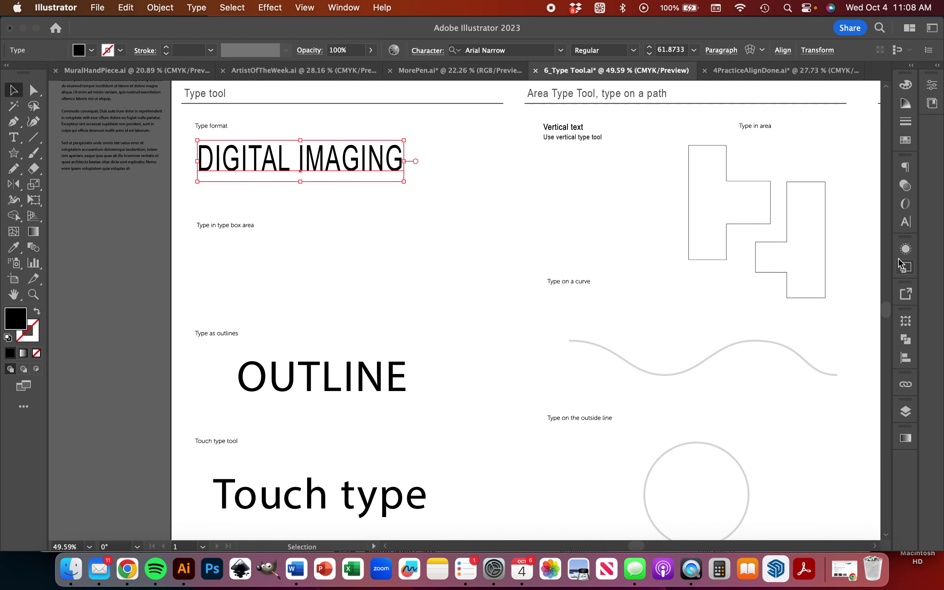
Change the font of the "DIGITAL IMAGING" text to BLUE OCEAN
click(905, 223)
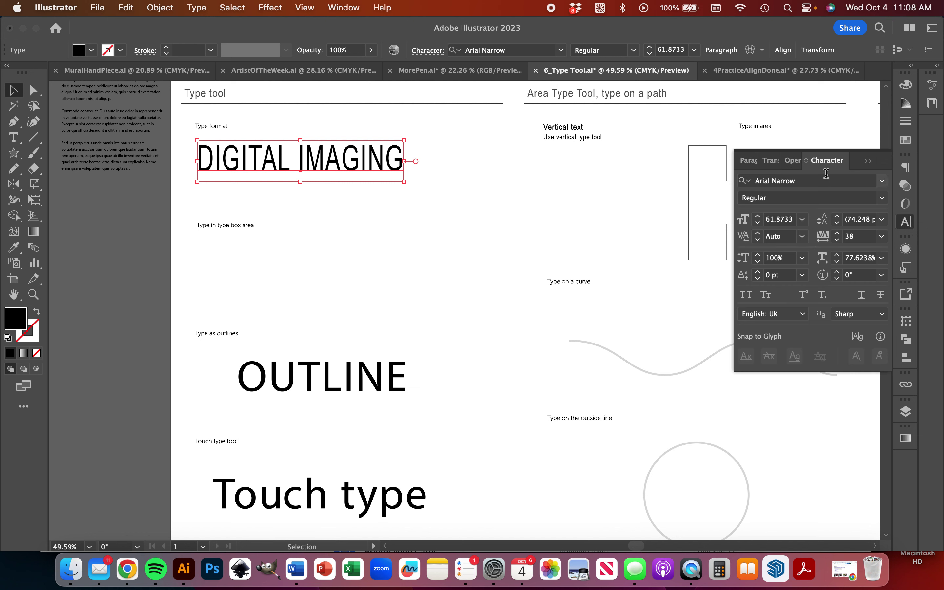
click(882, 182)
scroll(784, 331, down, 10)
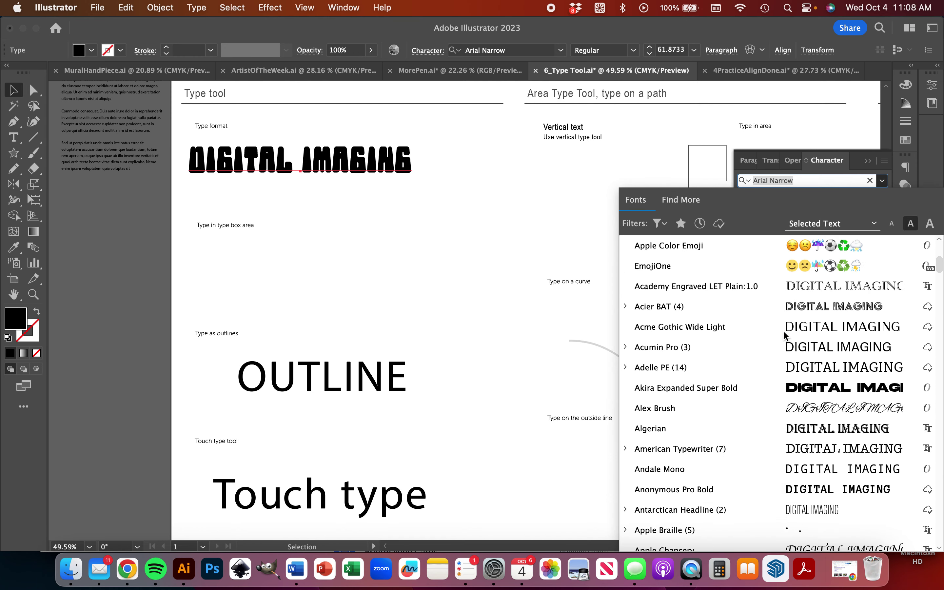
scroll(784, 336, down, 3)
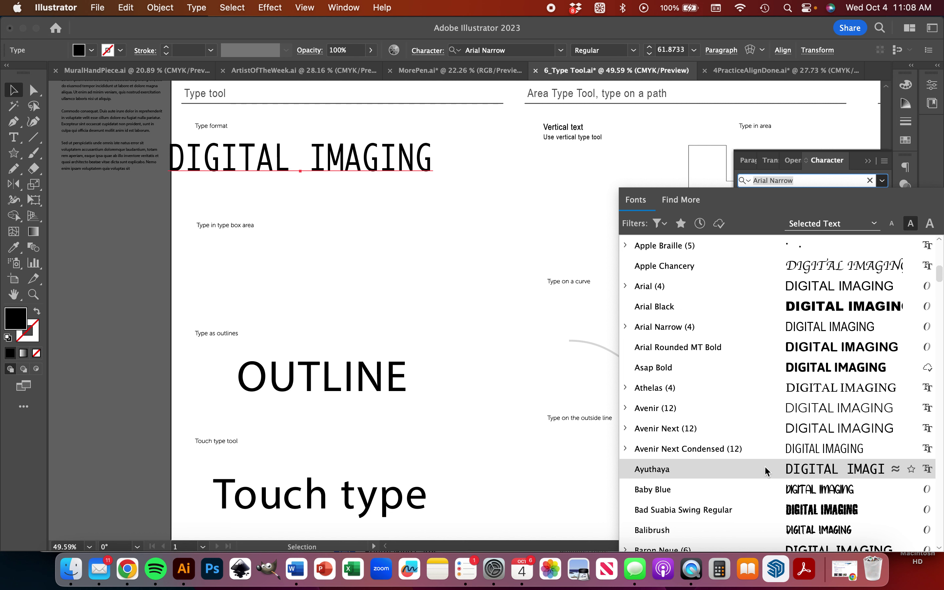
click(816, 181)
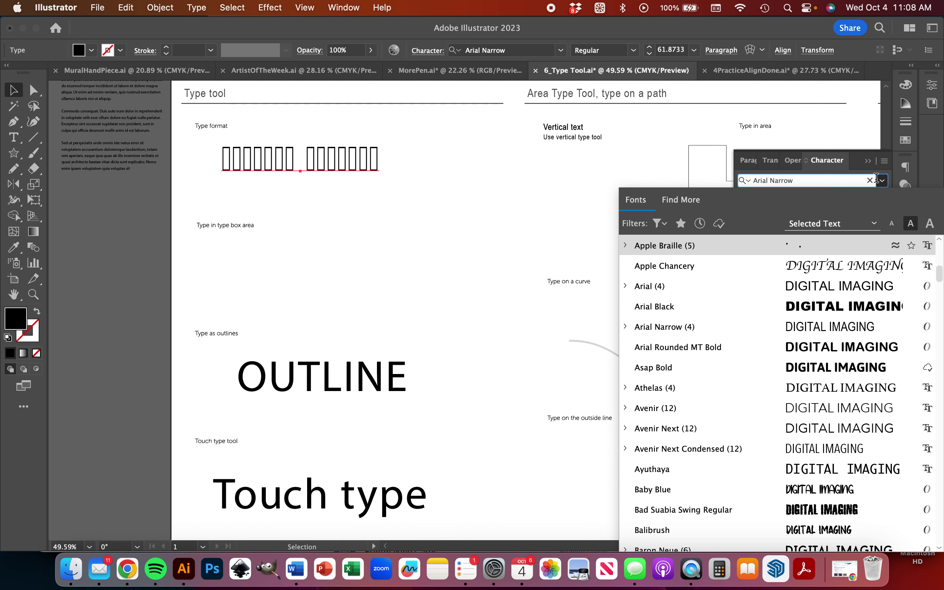
click(870, 178)
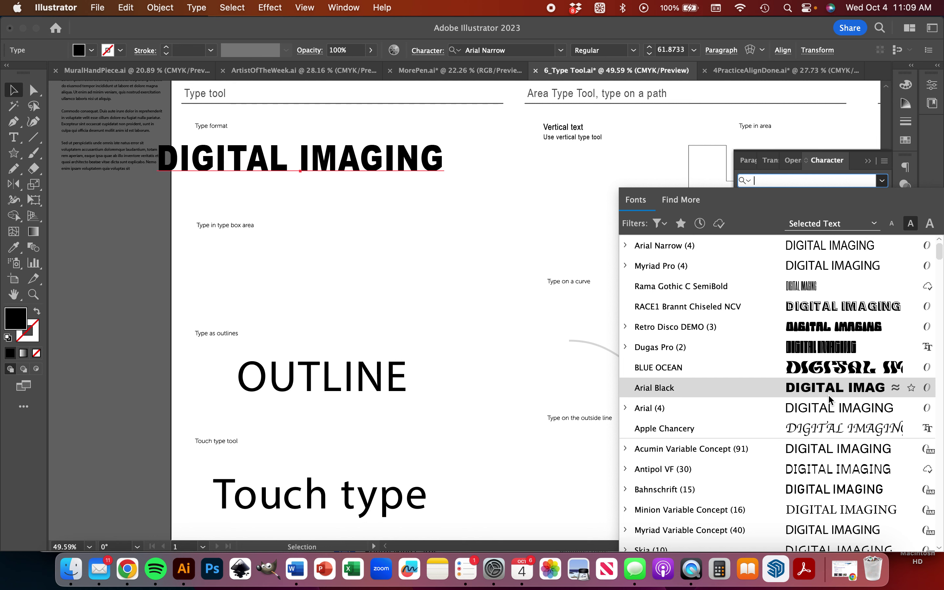
click(825, 373)
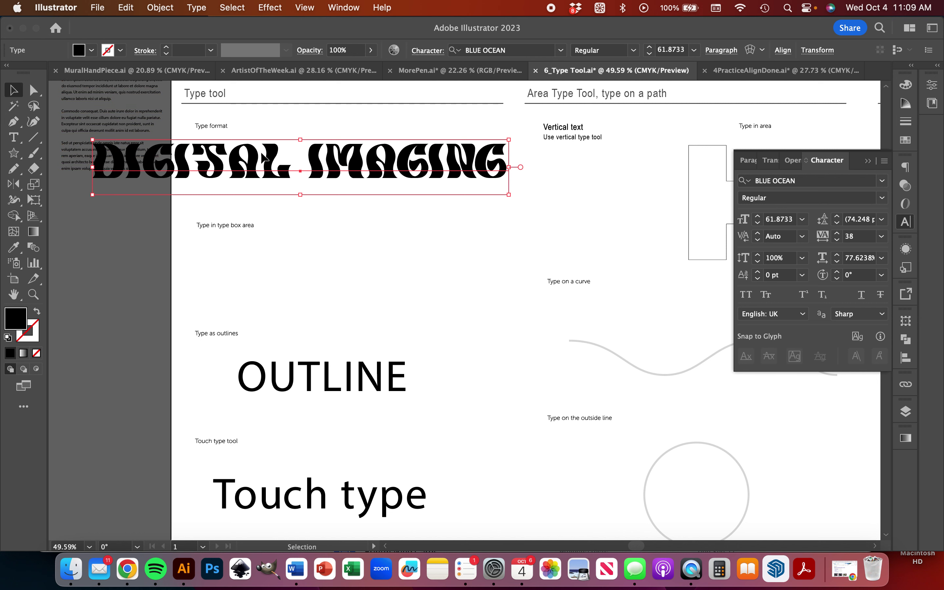
Move the "DIGITAL IMAGING" text back under the Type format label and scale it down to about 55 pt
drag(98, 135, 155, 162)
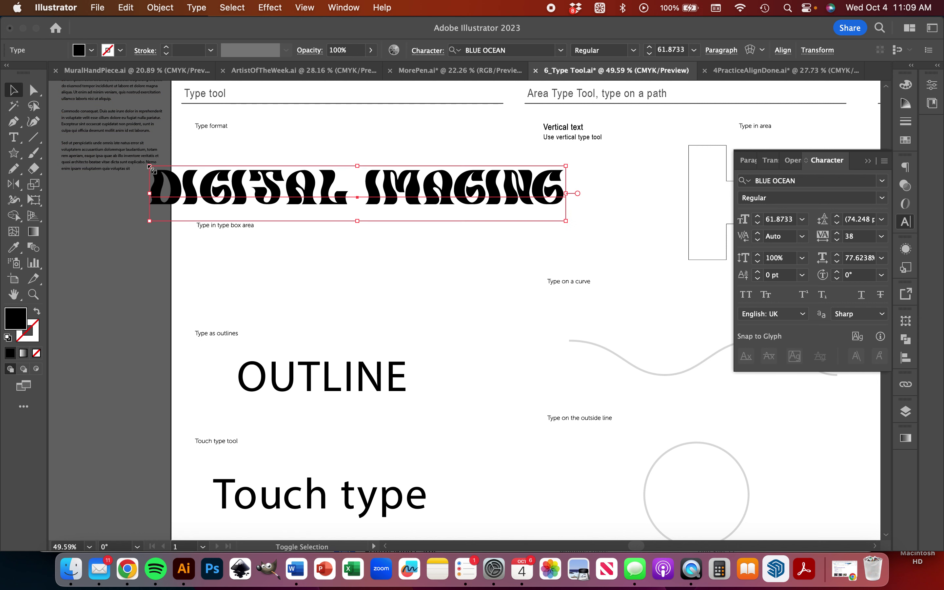
drag(185, 172, 192, 173)
mouse_move(396, 177)
mouse_down()
mouse_move(369, 159)
mouse_move(392, 168)
mouse_up()
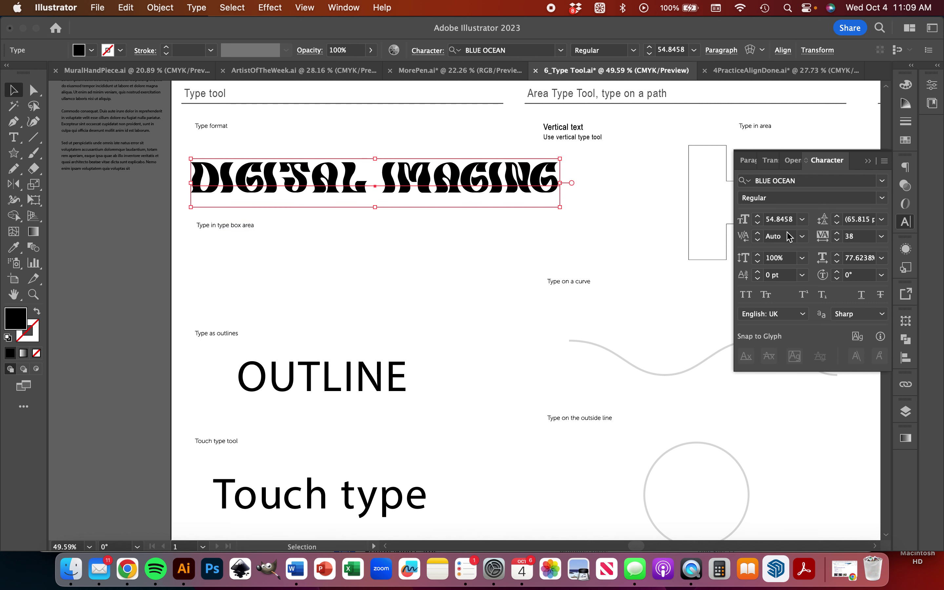
Hide the extra character formatting options and show them again
click(884, 162)
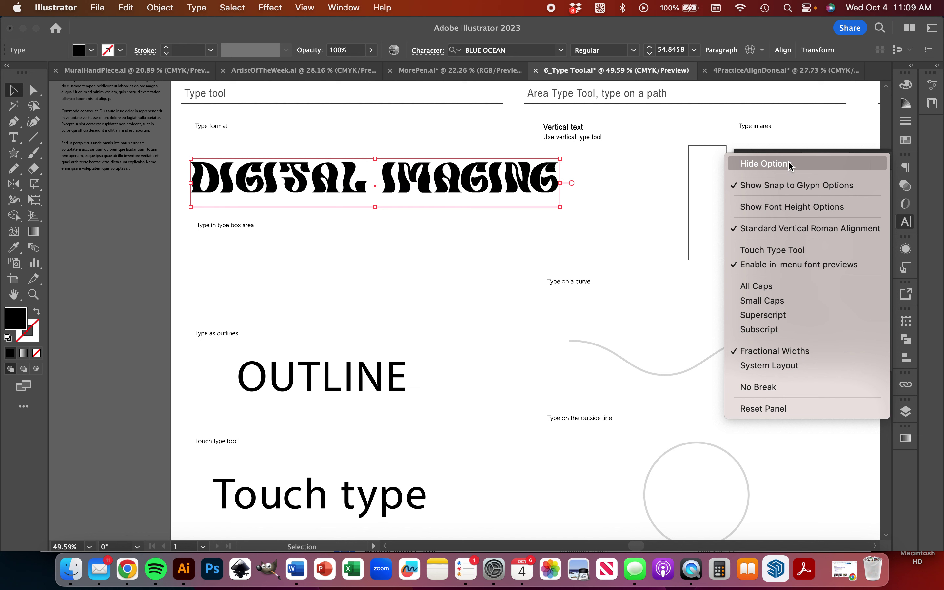
click(741, 162)
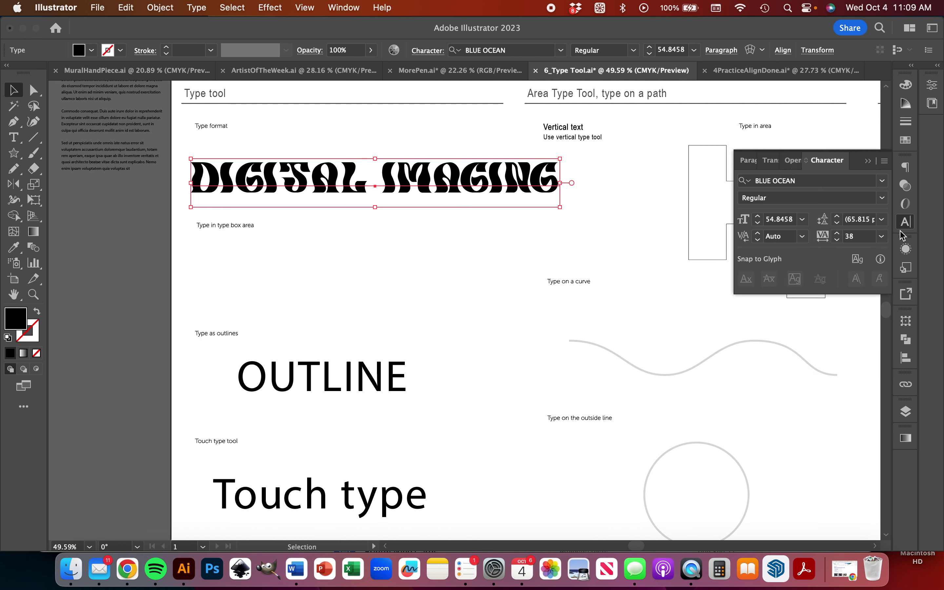
click(884, 161)
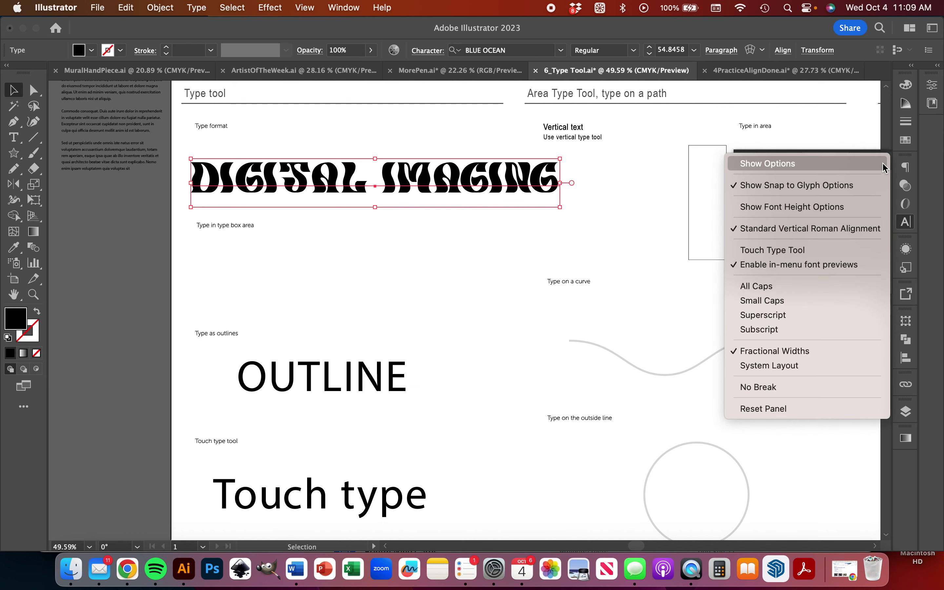
click(884, 166)
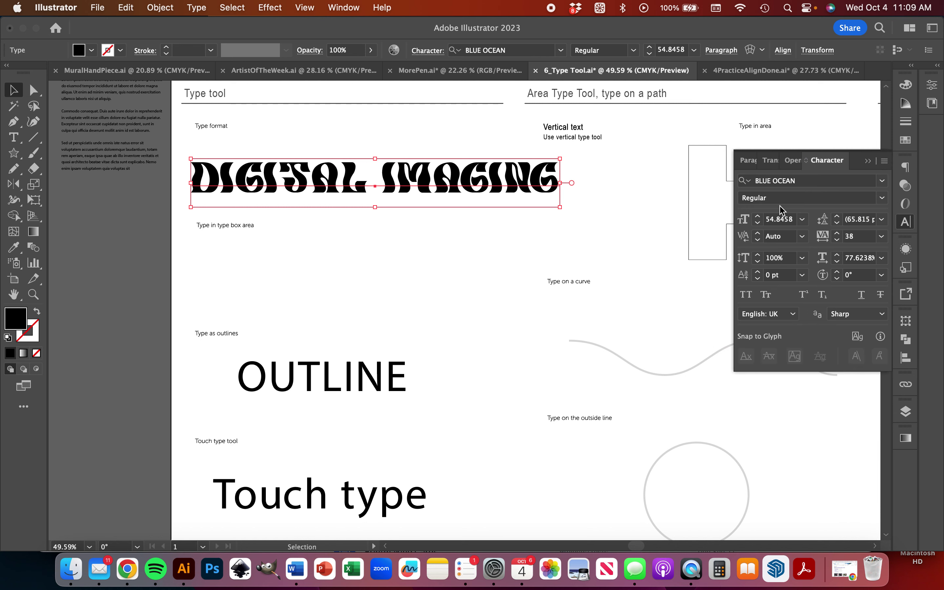
Increase the heading's font size stepwise to 60 pt and reduce it to 51 pt
click(758, 217)
click(758, 217)
click(757, 217)
click(757, 217)
click(758, 217)
click(758, 217)
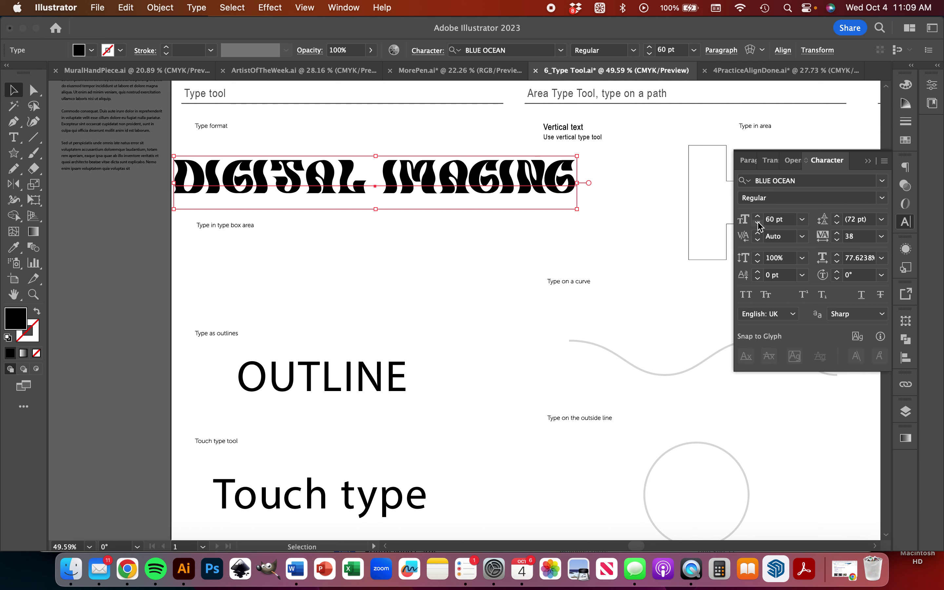
click(758, 223)
click(758, 223)
click(757, 223)
click(758, 223)
click(758, 222)
click(758, 223)
click(758, 223)
click(757, 222)
click(757, 223)
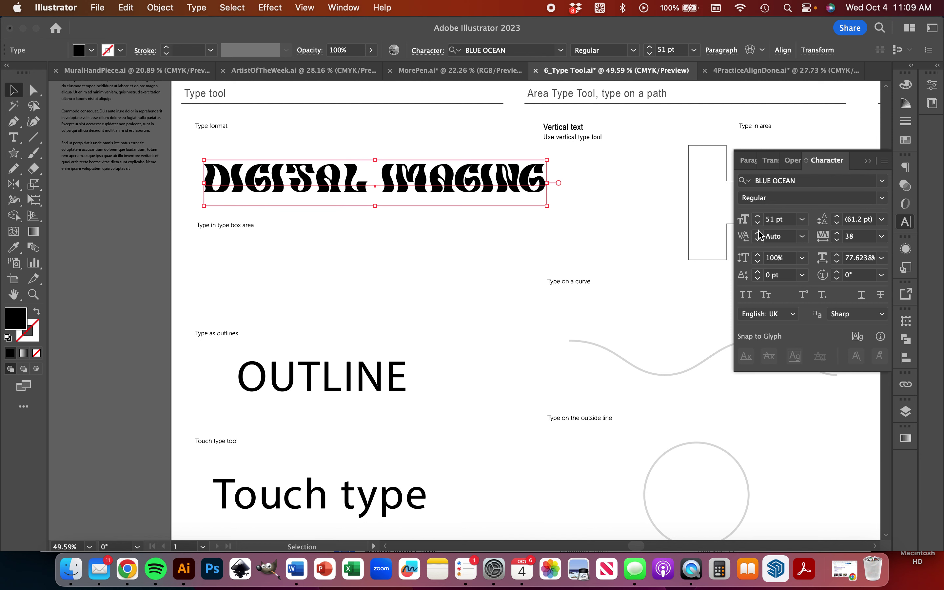
Set the "DIGITAL IMAGING" text's font size to 40 pt
click(767, 221)
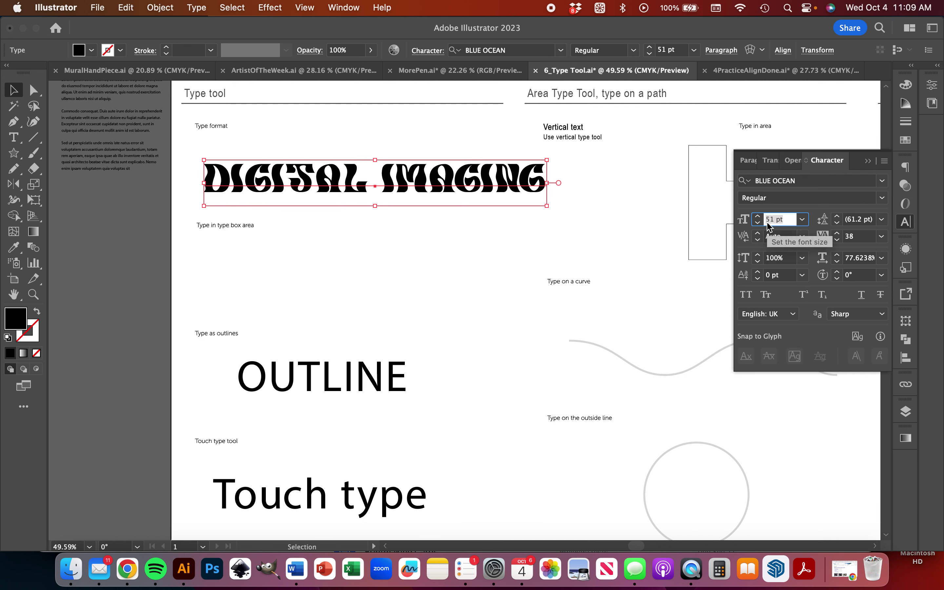
text(49)
key(Tab)
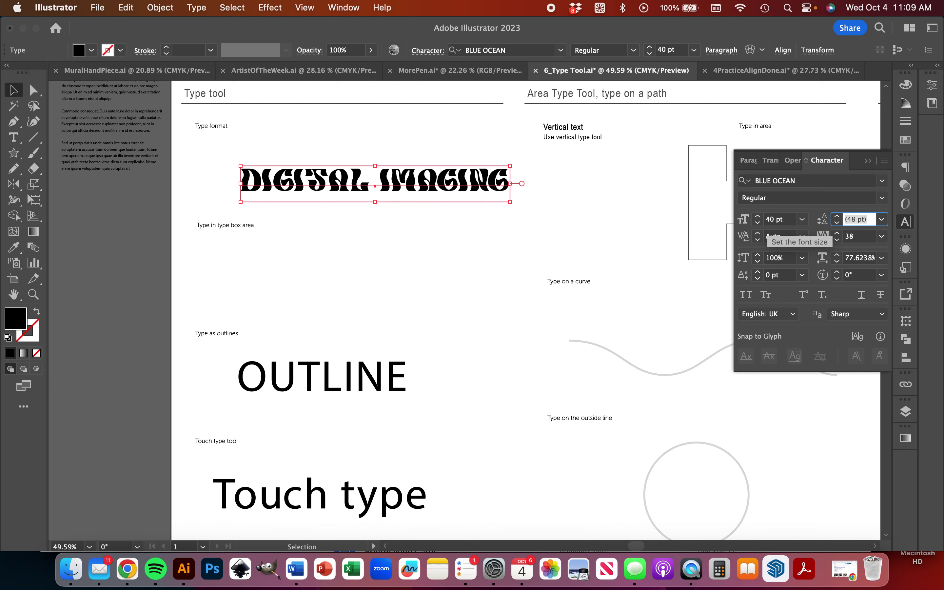
Raise the text's leading to 51 pt and lower it back to 48 pt
click(835, 219)
click(835, 219)
click(836, 219)
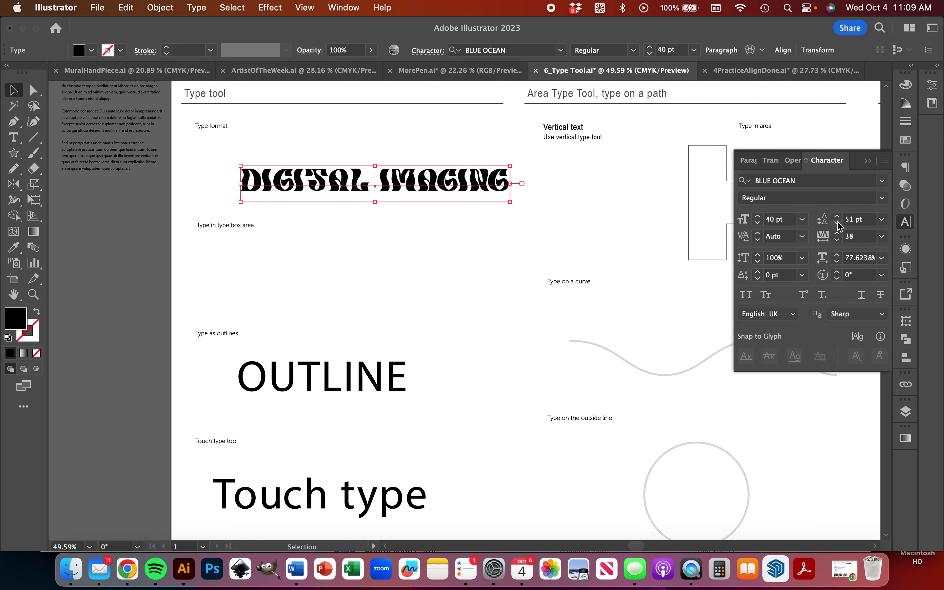
click(837, 224)
click(837, 224)
Add a second line reading "DIGITAL" beneath "DIGITAL IMAGING" in the same text object
key(t)
click(495, 182)
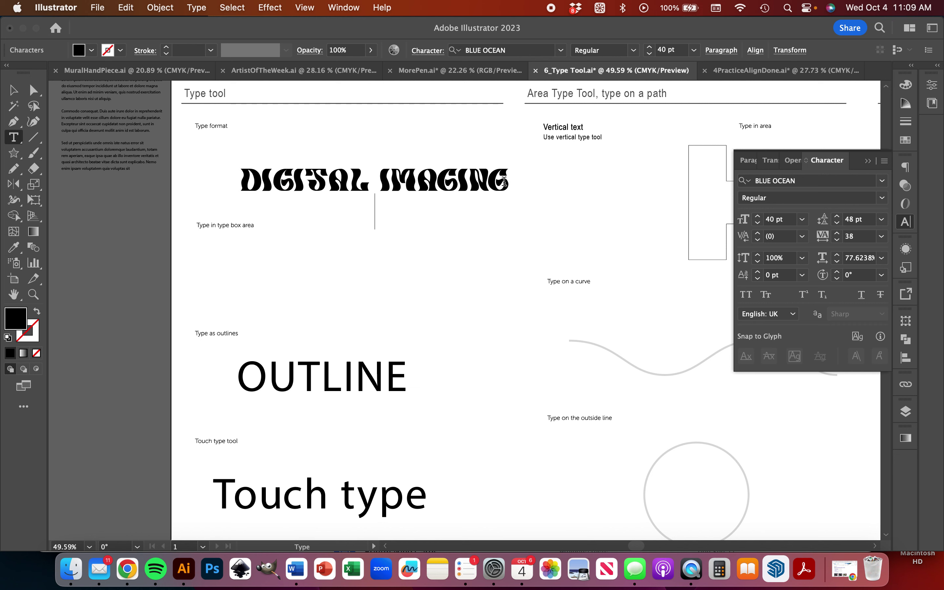
text(DID)
key(BackSpace)
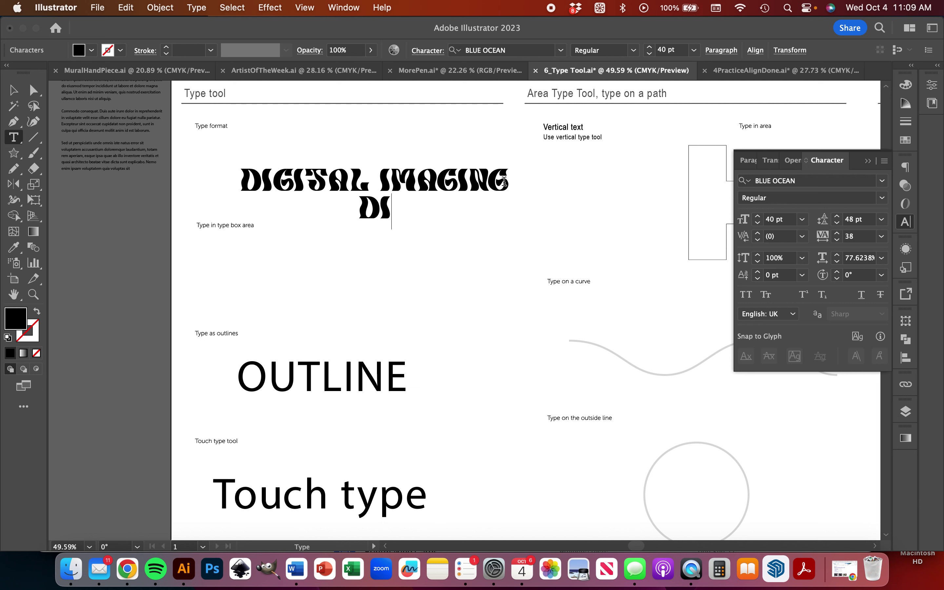
text(GITAL)
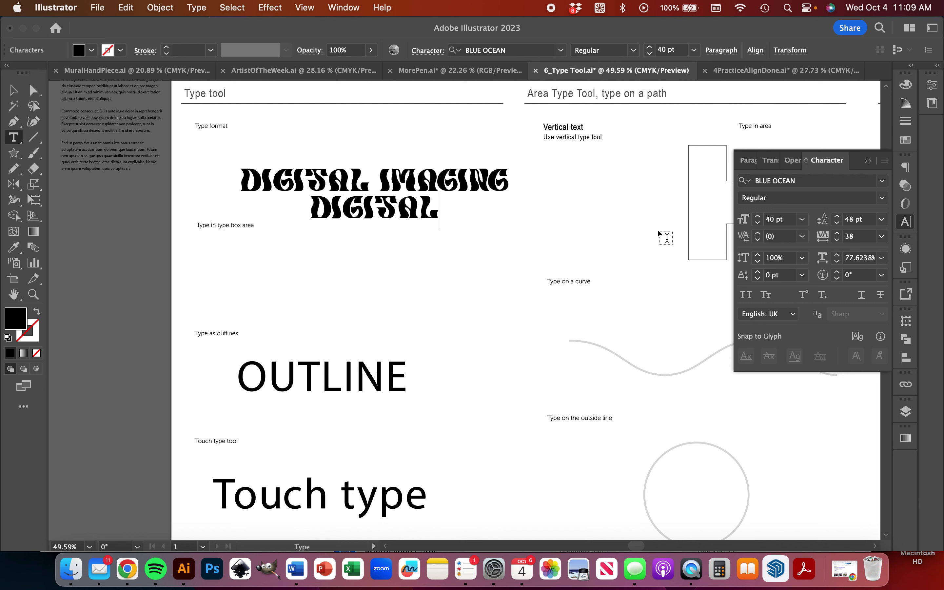
Select both lines of the "DIGITAL IMAGING / DIGITAL" text and set the leading to 47 pt
key(super+a)
click(837, 224)
click(837, 224)
click(837, 223)
click(837, 224)
click(837, 217)
click(838, 218)
click(837, 217)
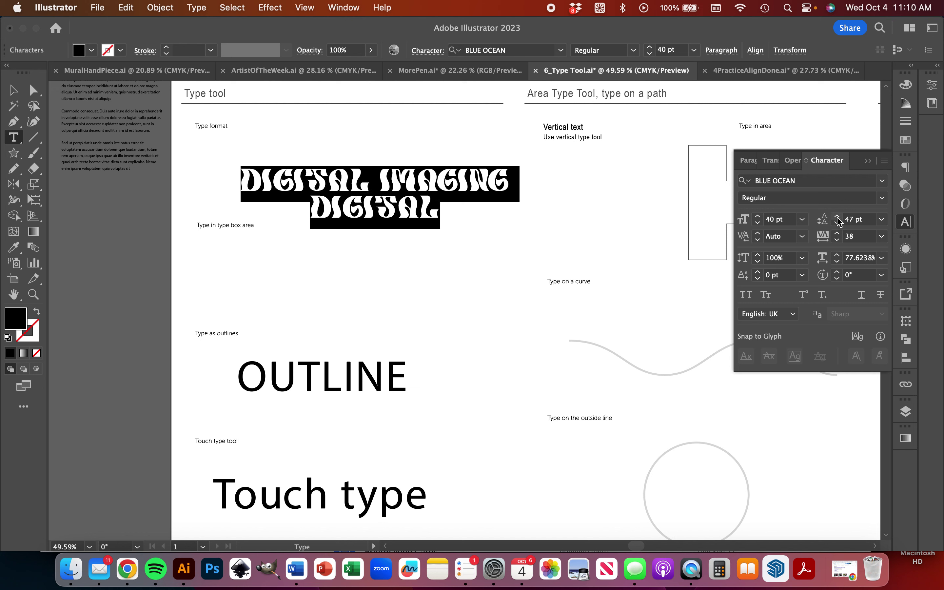
Try to change the kerning of the entire two-line text selection
click(757, 234)
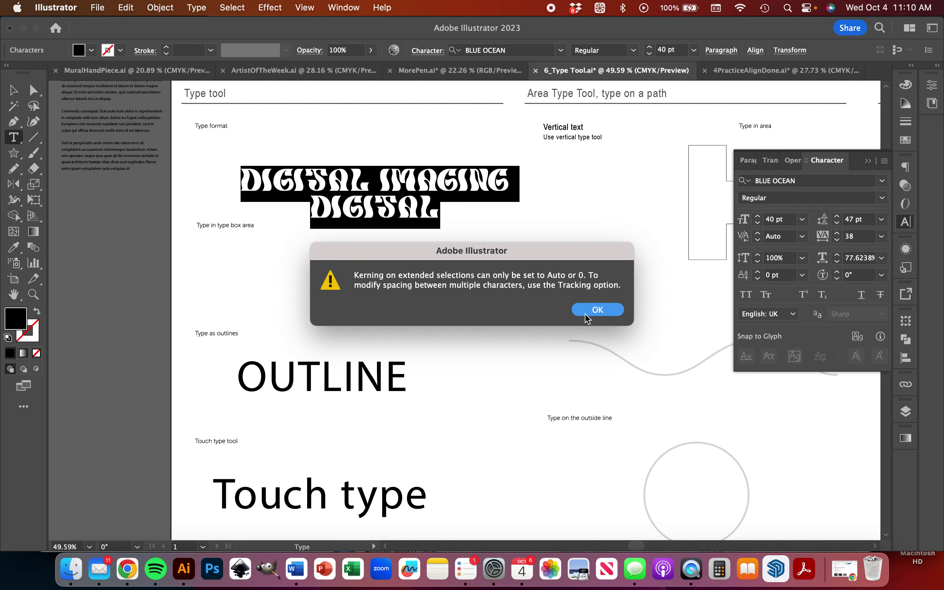
click(585, 315)
click(758, 239)
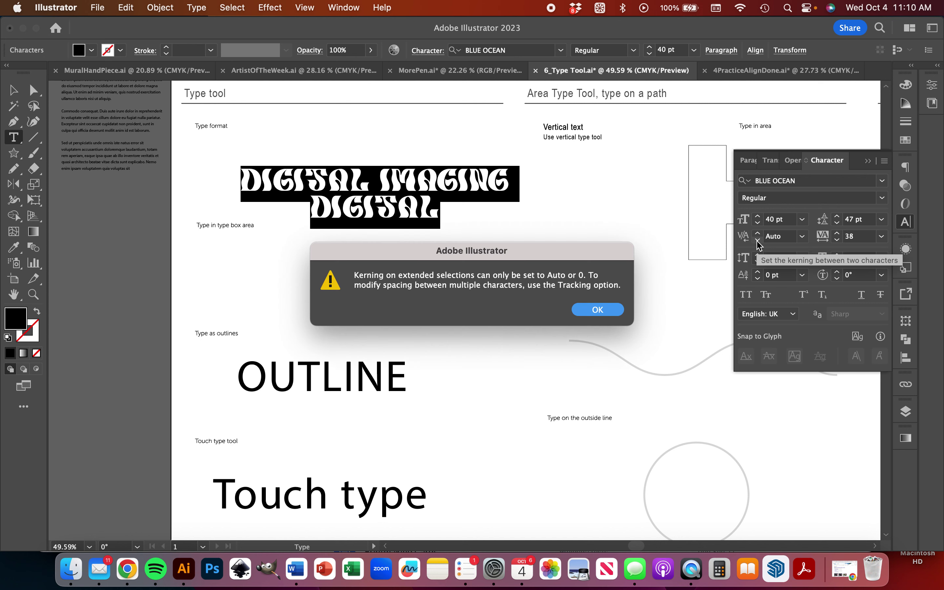
click(596, 310)
click(803, 237)
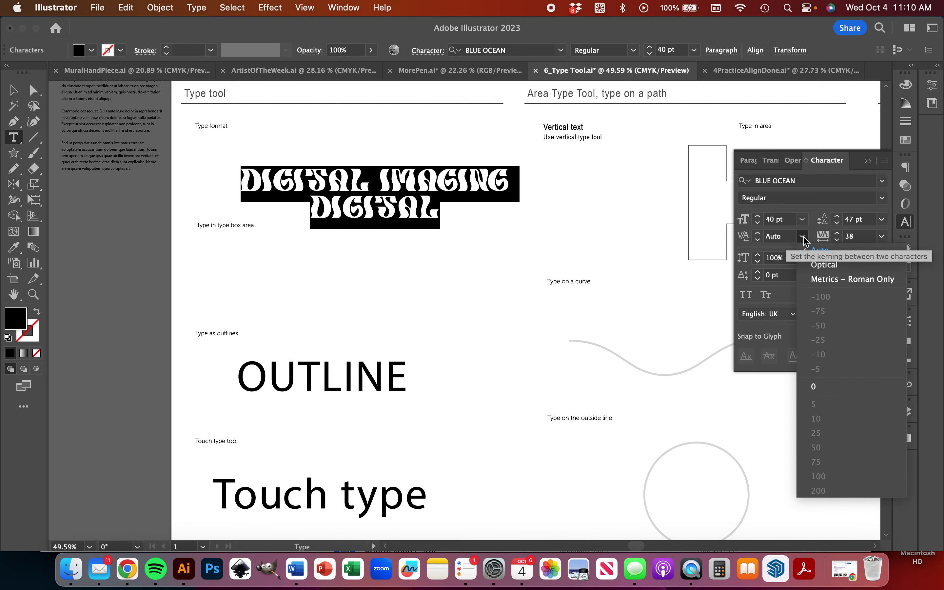
click(802, 237)
Set the selected text's tracking to 30 and turn on Small Caps
click(836, 239)
click(836, 240)
click(837, 240)
click(837, 240)
click(837, 239)
click(837, 240)
click(837, 240)
click(837, 239)
click(837, 240)
click(837, 233)
click(837, 233)
click(837, 233)
click(837, 234)
click(837, 233)
click(837, 234)
click(837, 234)
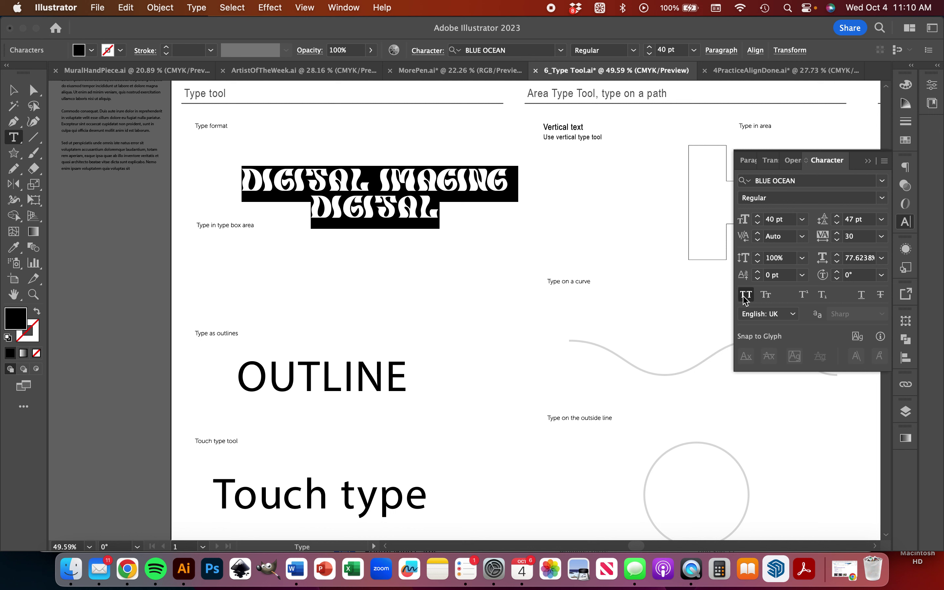
click(766, 295)
Move the two-line "DIGITAL IMAGING" text object up and to the left, closer to the "Type format" label
click(14, 90)
click(371, 182)
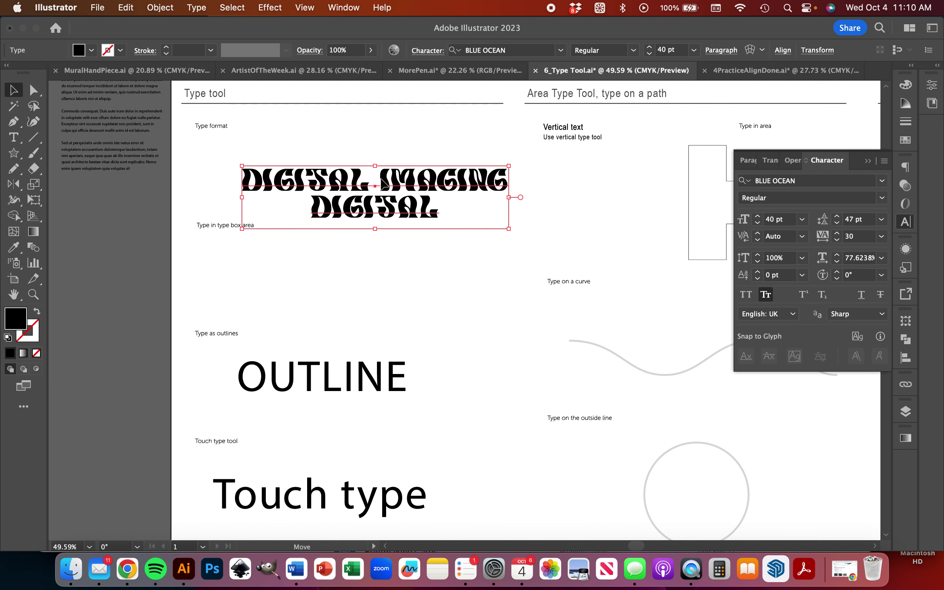
drag(383, 183, 350, 168)
click(396, 240)
Delete the word "DIGITAL" from the second line of the heading text and deselect the object
key(t)
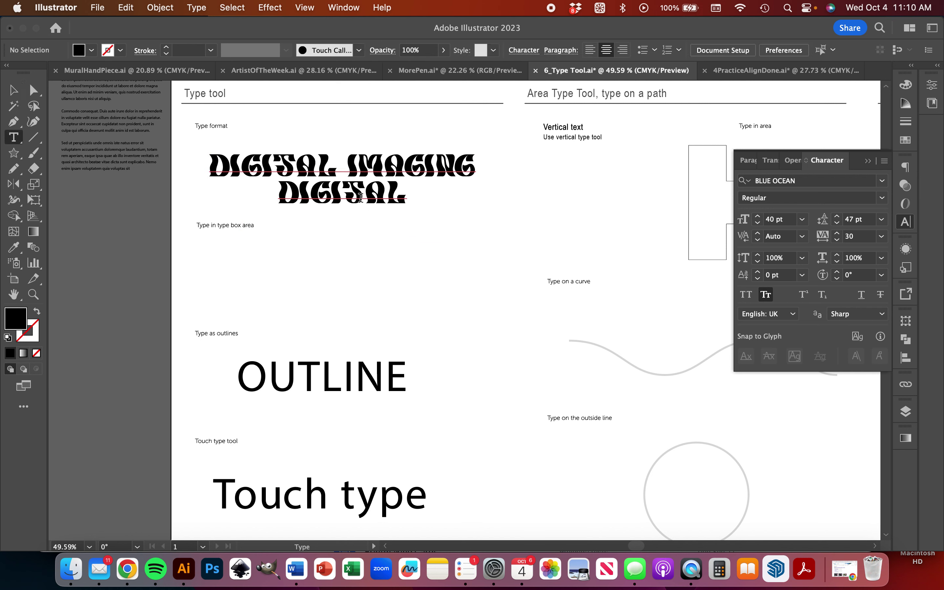
double_click(360, 197)
key(BackSpace)
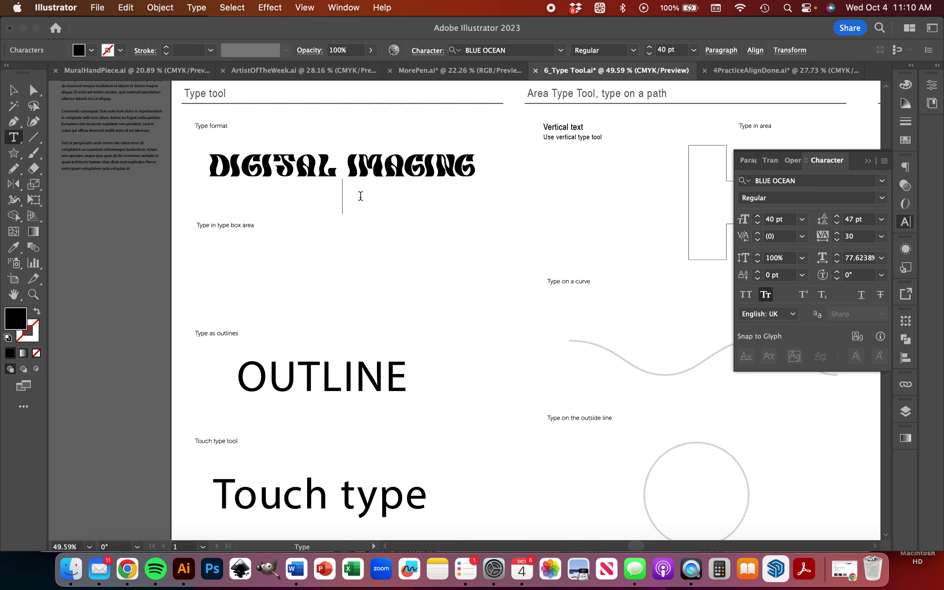
click(20, 91)
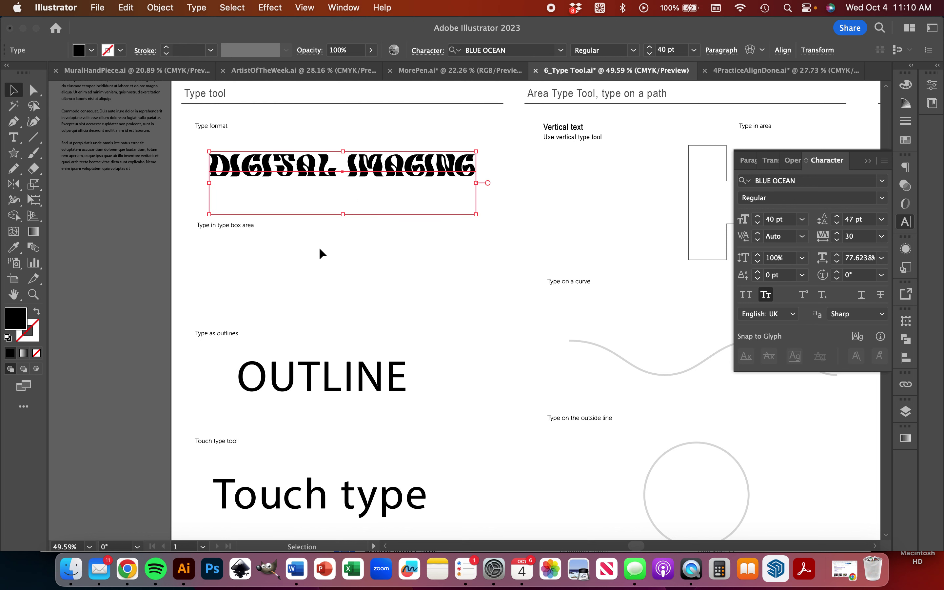
click(375, 234)
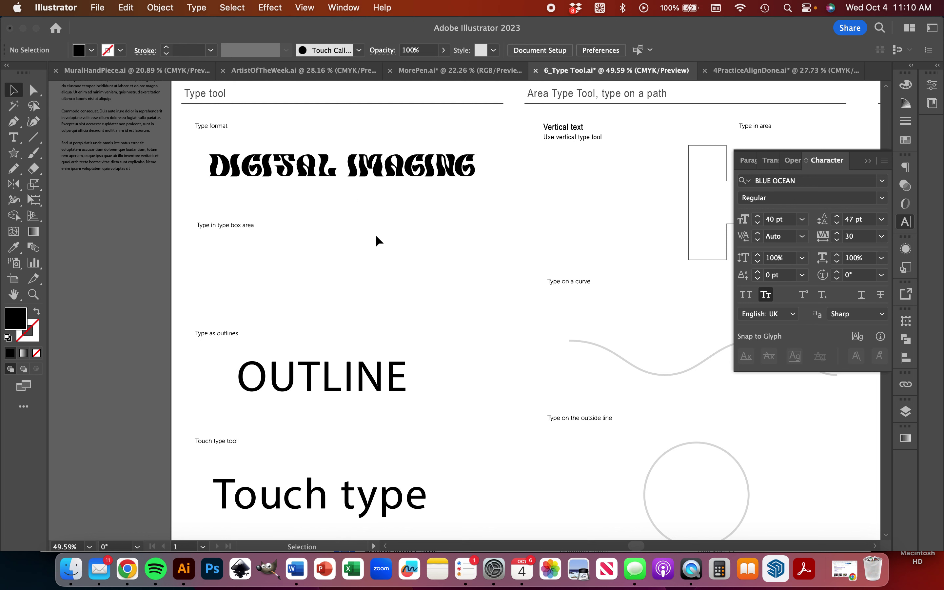
Draw an area text box below the "Type in type box area" label and set its placeholder text to Myriad Pro
scroll(263, 245, down, 2)
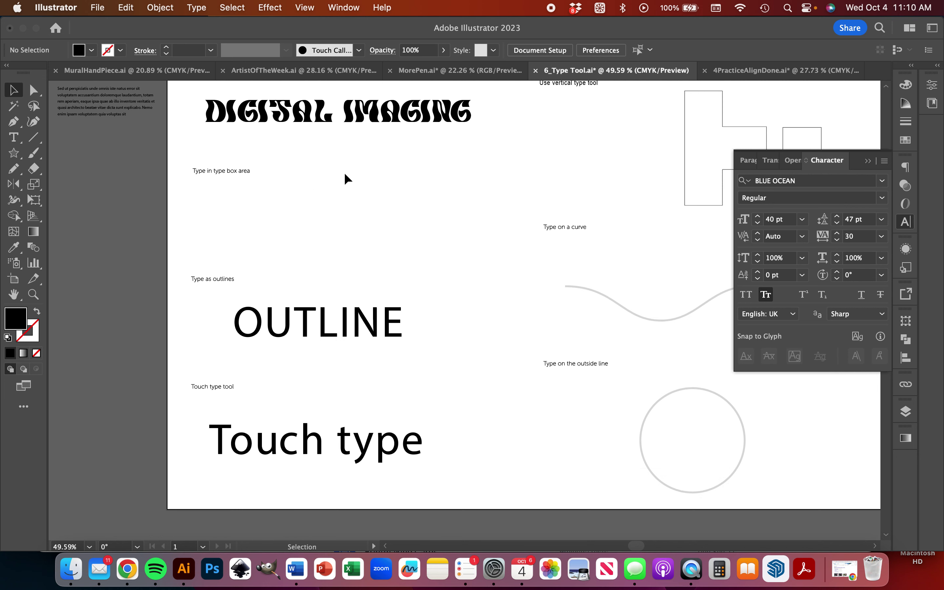
drag(13, 137, 74, 147)
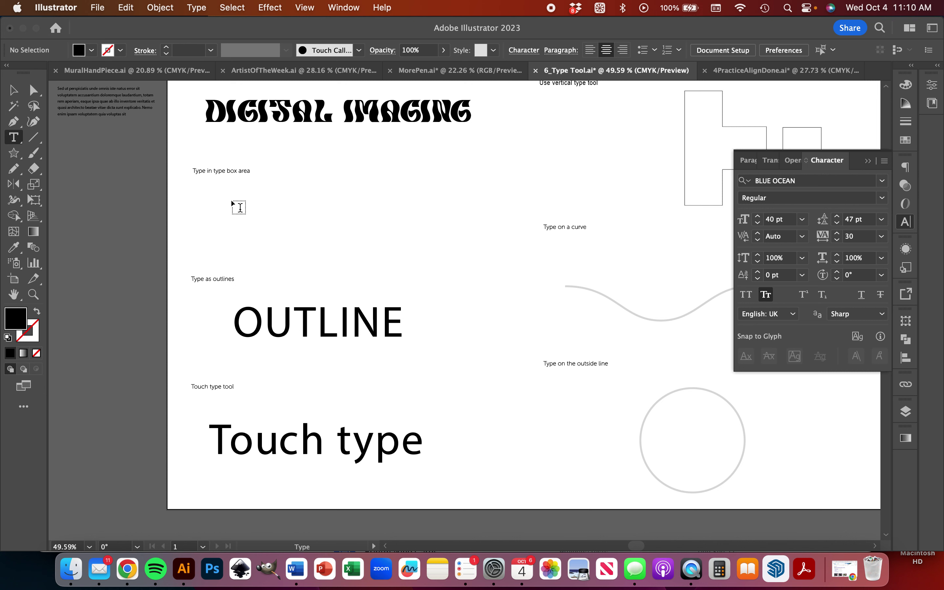
drag(227, 191, 421, 256)
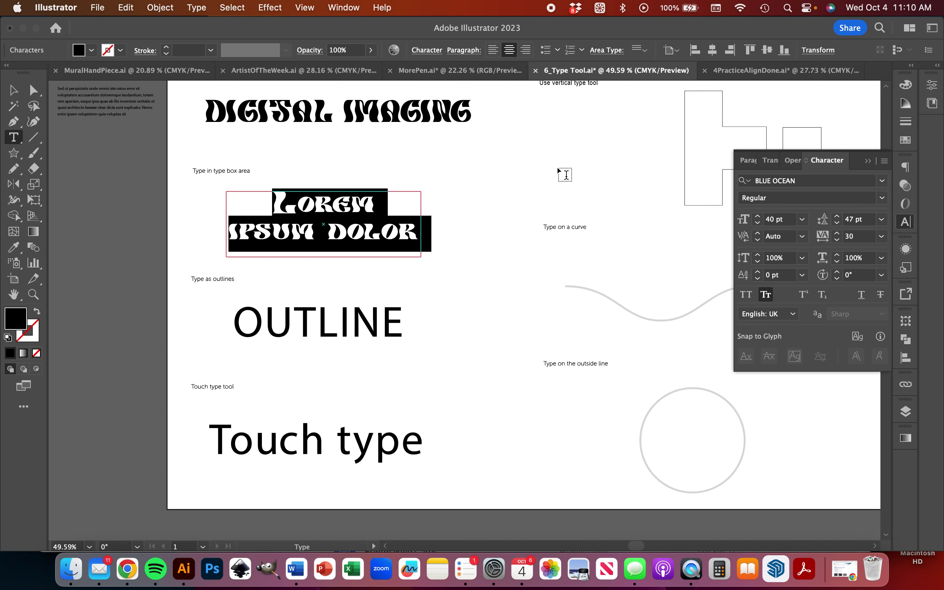
click(882, 182)
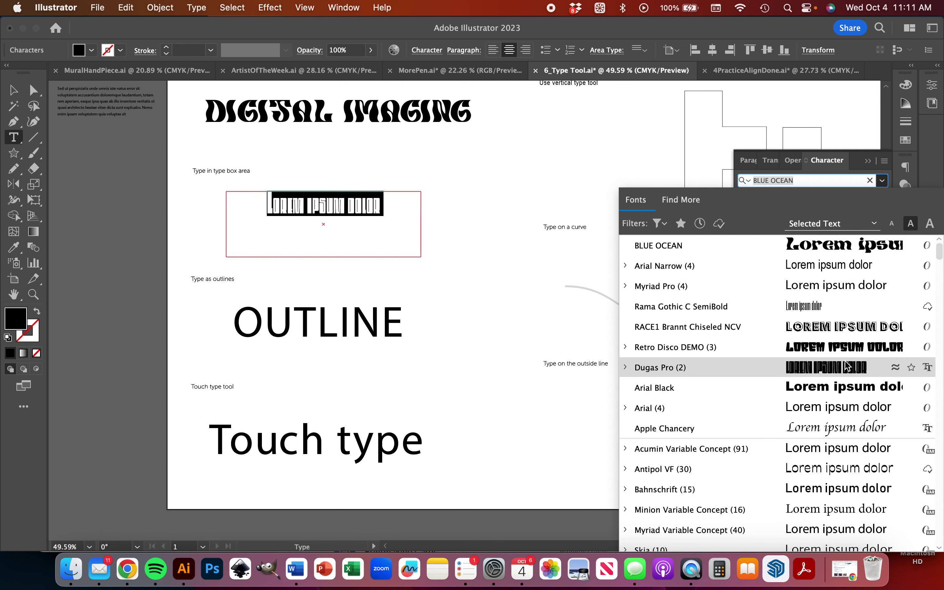
click(831, 292)
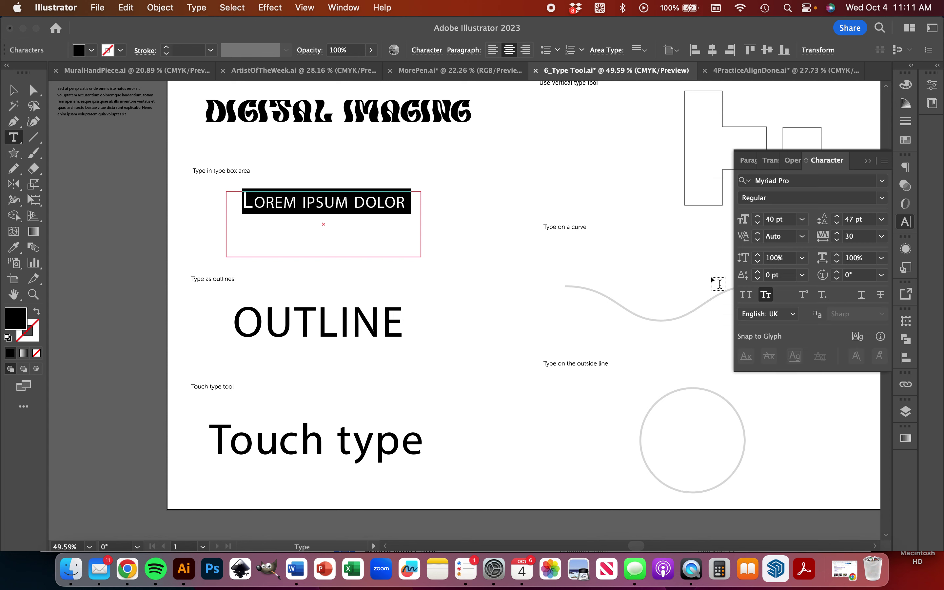
Set the font size of the "Lorem ipsum dolor" placeholder text to 36 pt
triple_click(357, 209)
scroll(121, 123, up, 3)
triple_click(98, 134)
key(super+a)
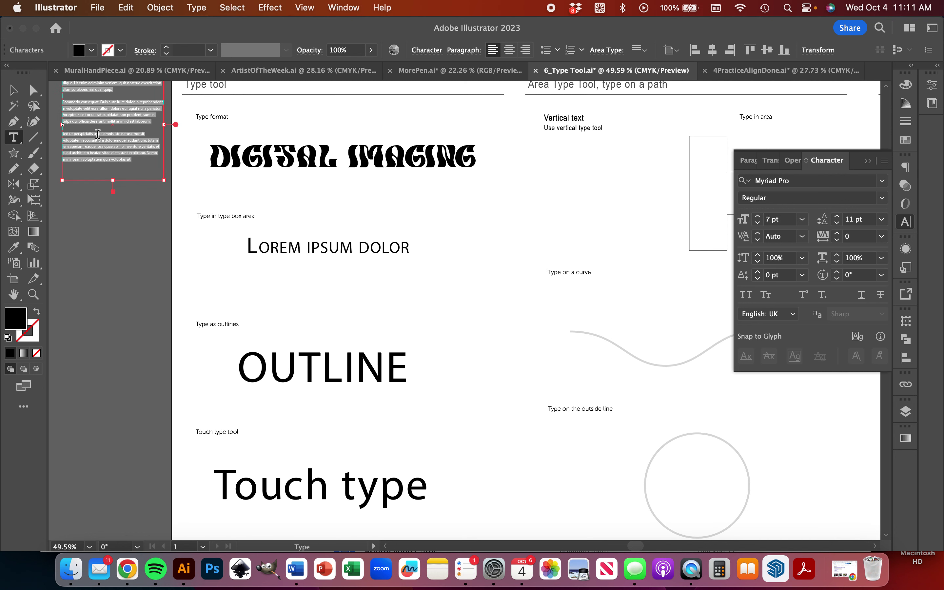
click(365, 250)
key(super+a)
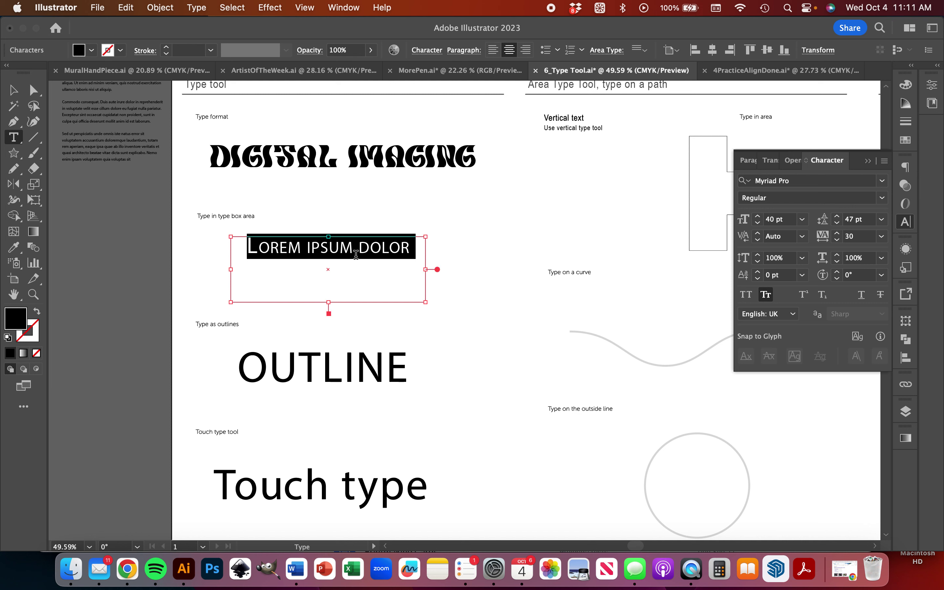
click(803, 219)
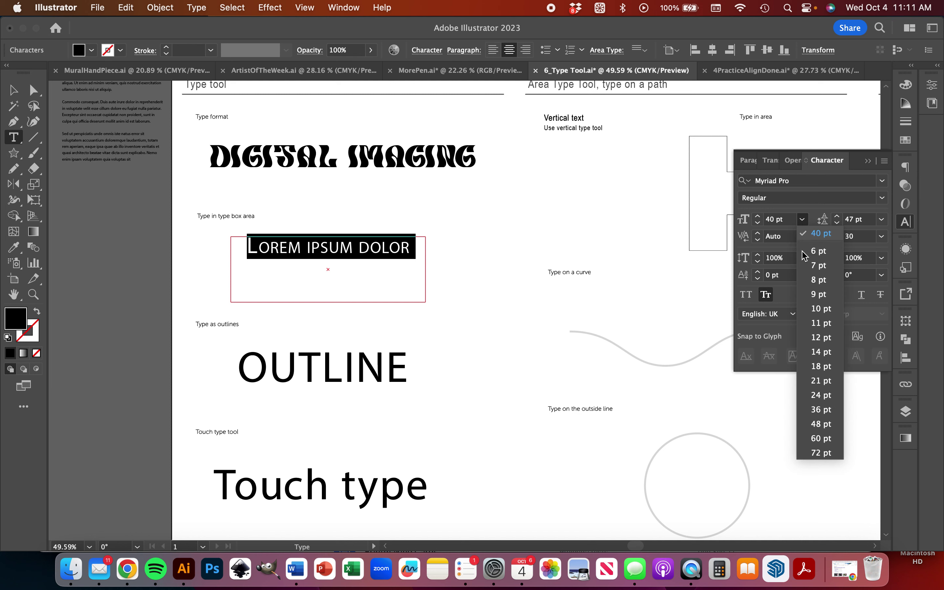
click(818, 410)
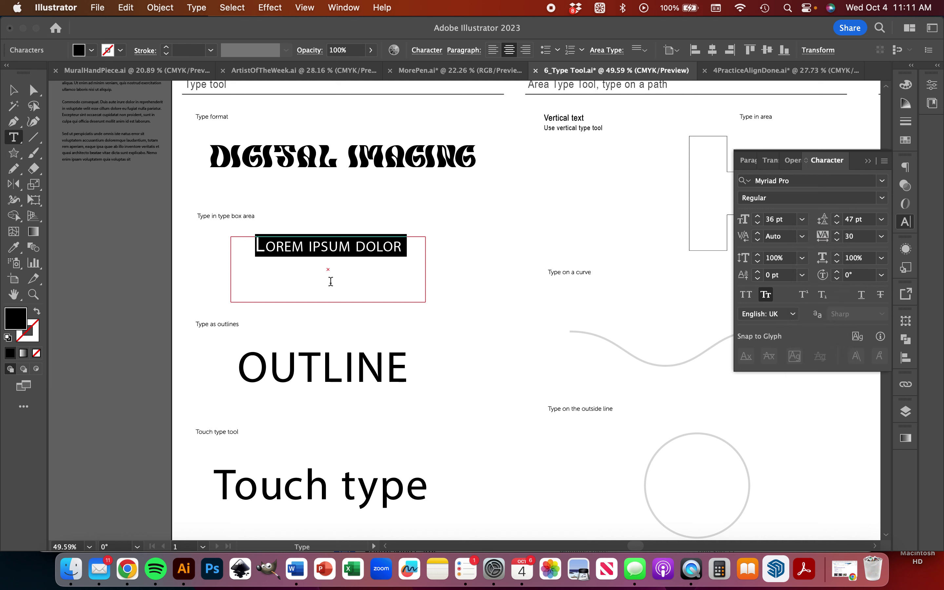
Copy the "Sed ut perspiciatis" paragraph from beside the artboard and paste it over the text box's placeholder text
triple_click(113, 143)
key(cmd+c)
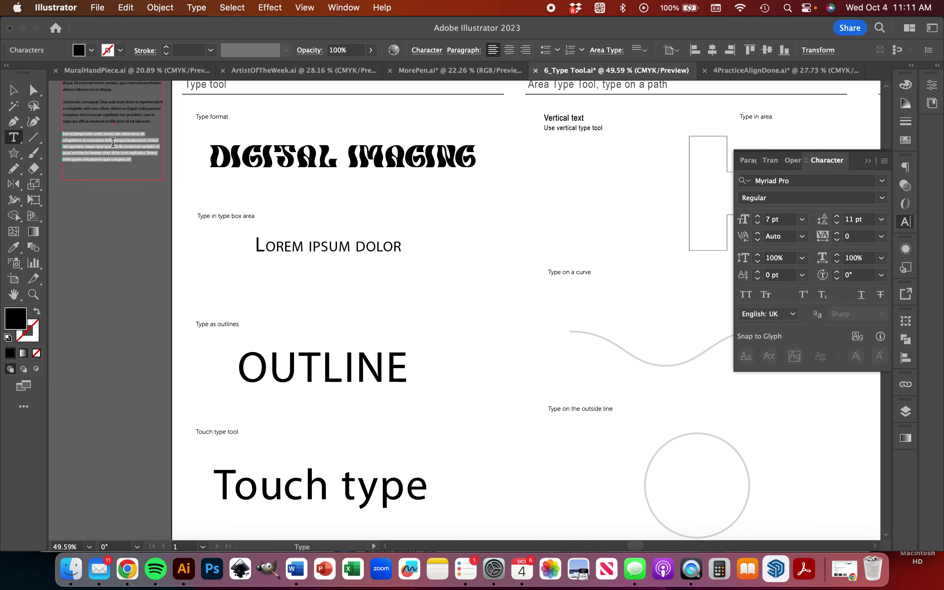
click(292, 261)
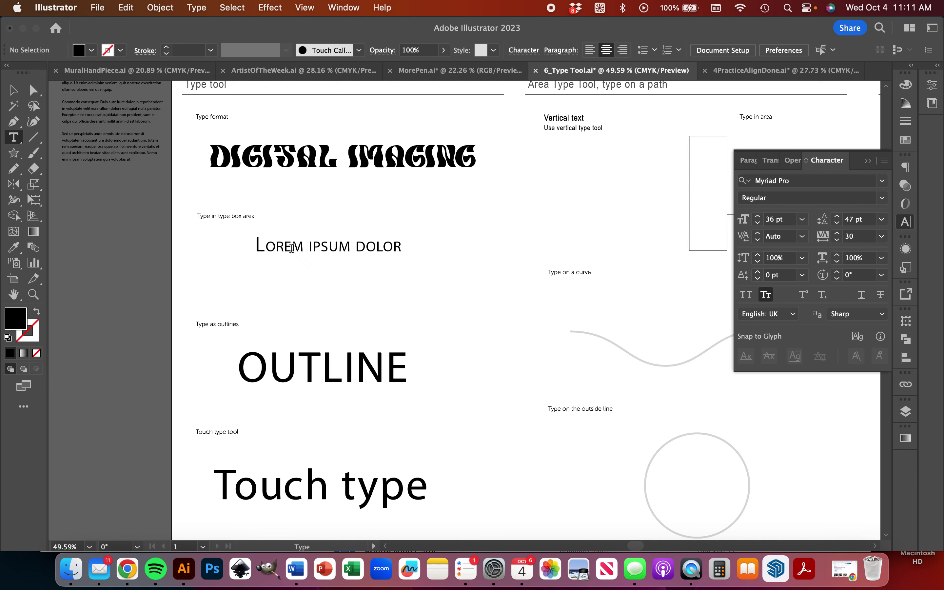
key(cmd+a)
key(cmd+v)
click(293, 252)
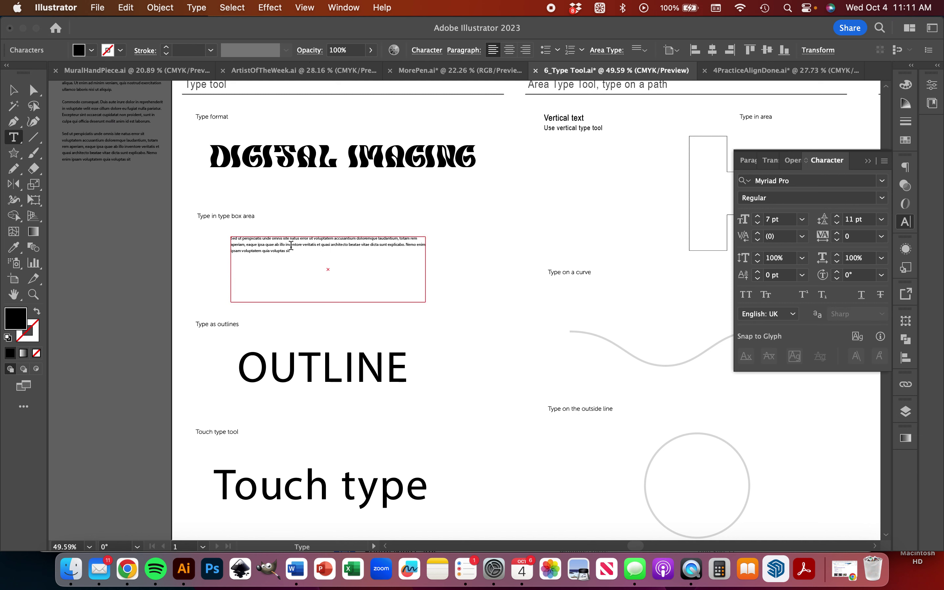
Set the pasted paragraph's font size to 23 pt and its leading to Auto
key(cmd+a)
click(759, 217)
click(759, 217)
click(759, 217)
click(759, 217)
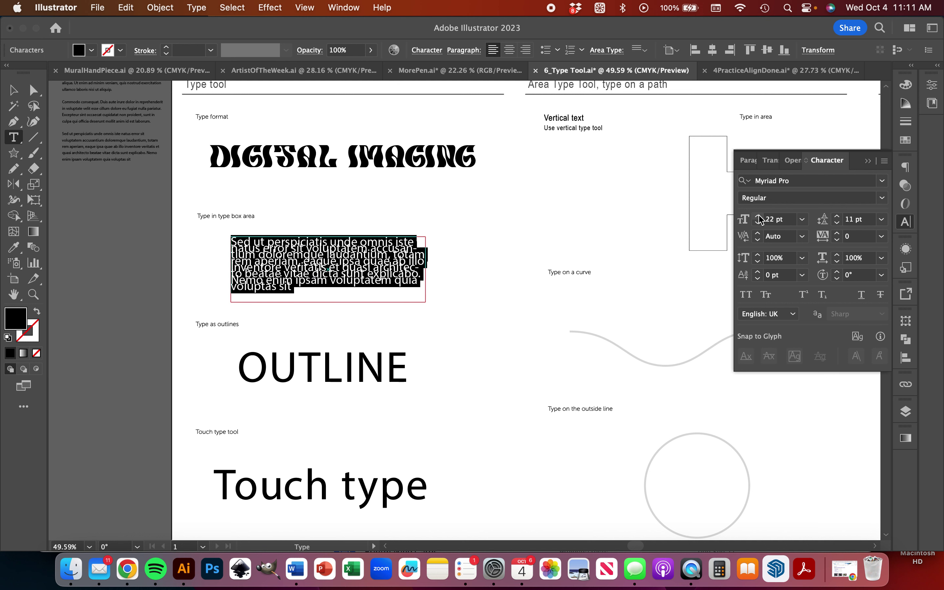
click(759, 217)
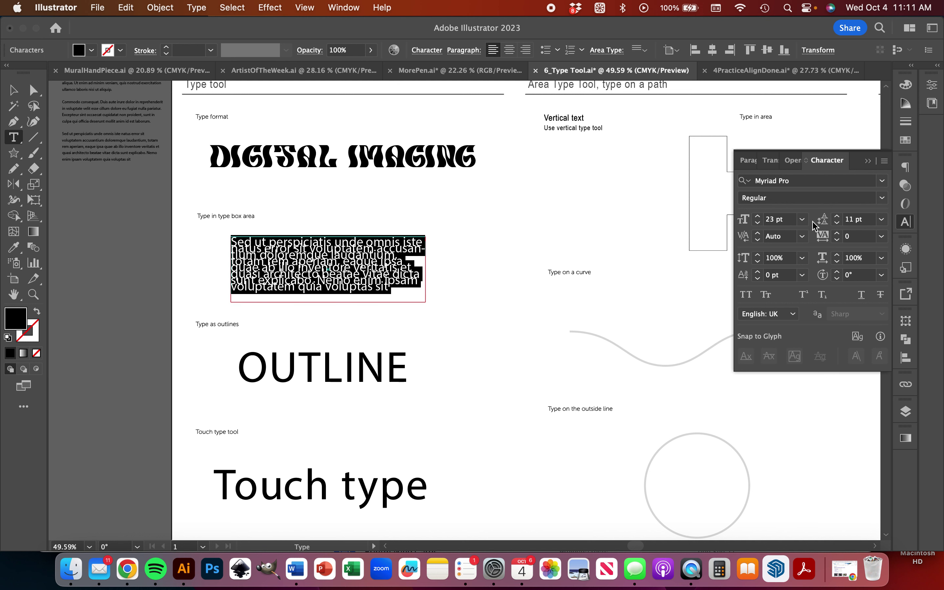
click(882, 219)
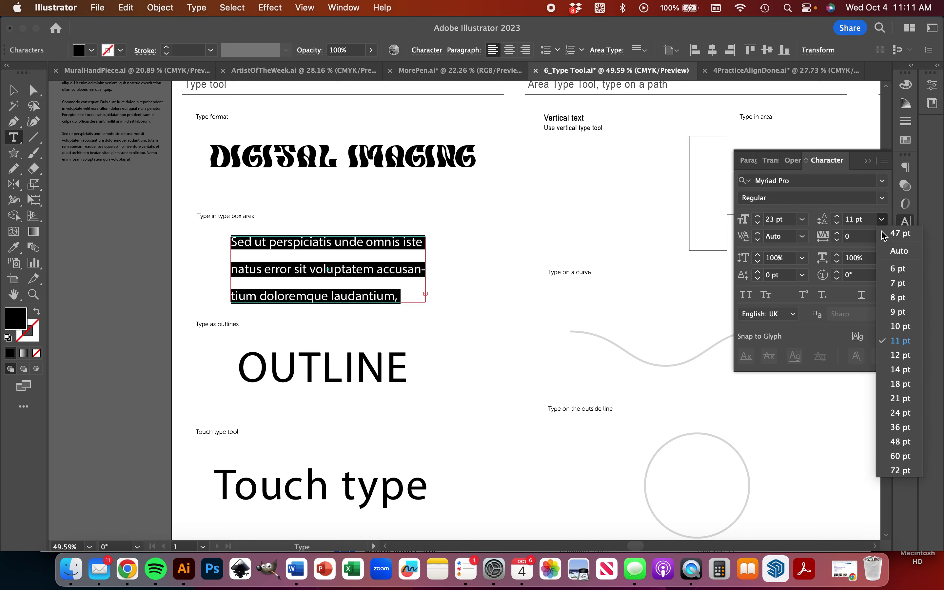
click(893, 252)
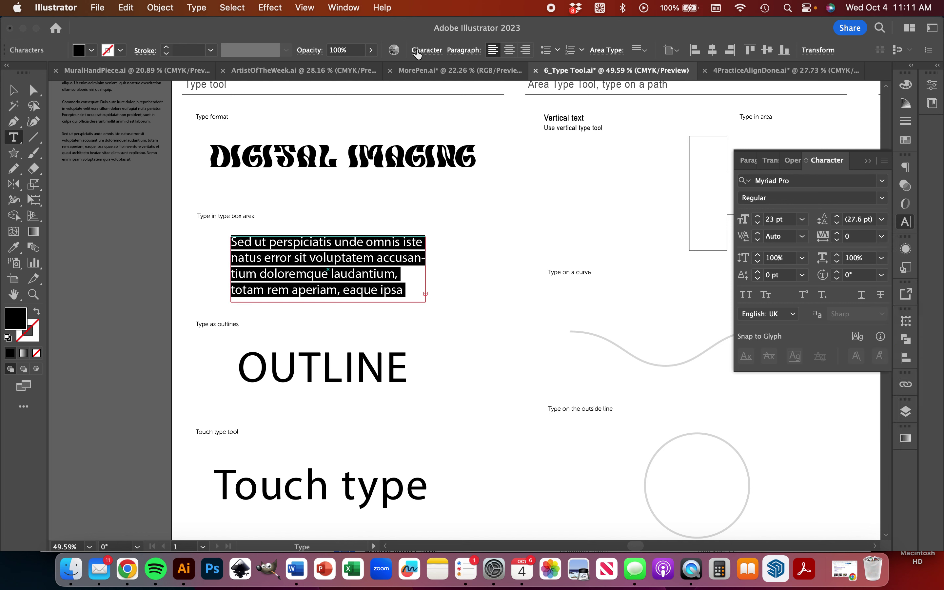
Try centre and right alignment on the "Sed ut perspiciatis" paragraph and finish with justified alignment
click(462, 51)
click(357, 74)
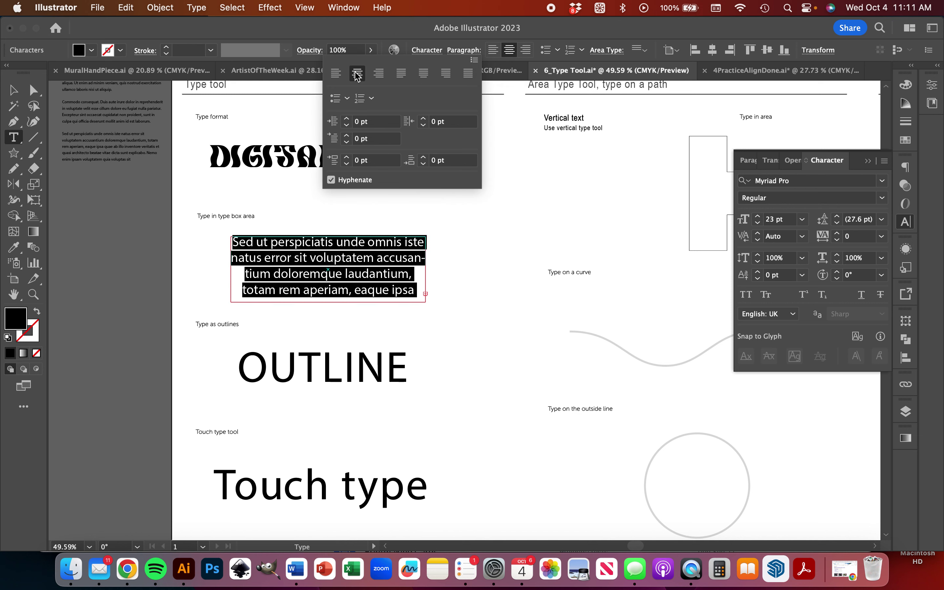
click(378, 74)
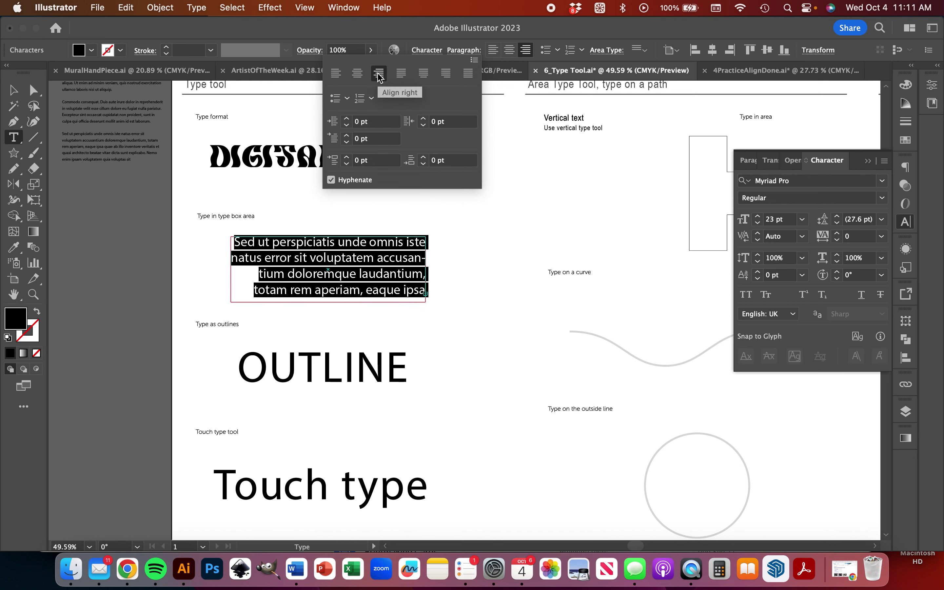
click(401, 74)
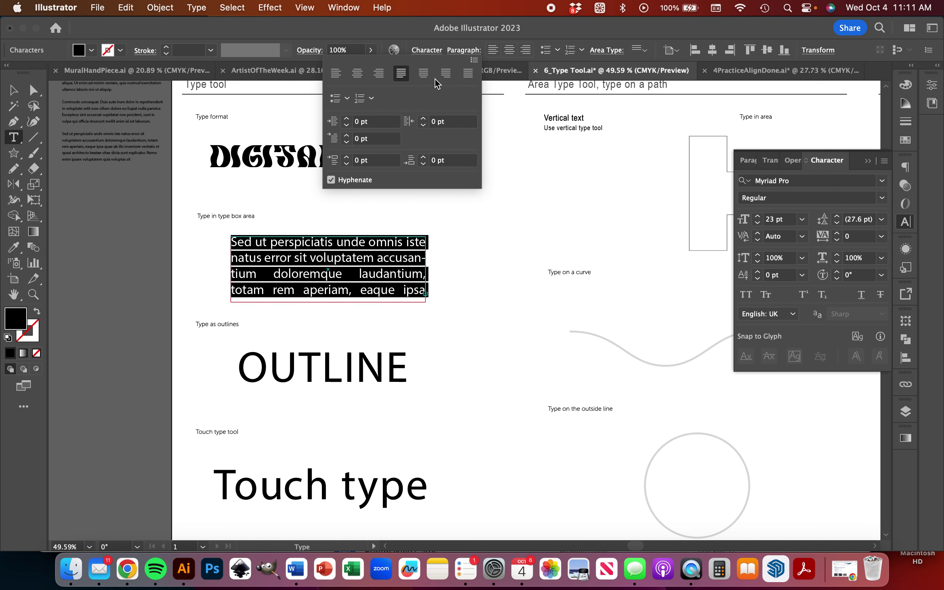
click(424, 74)
click(446, 74)
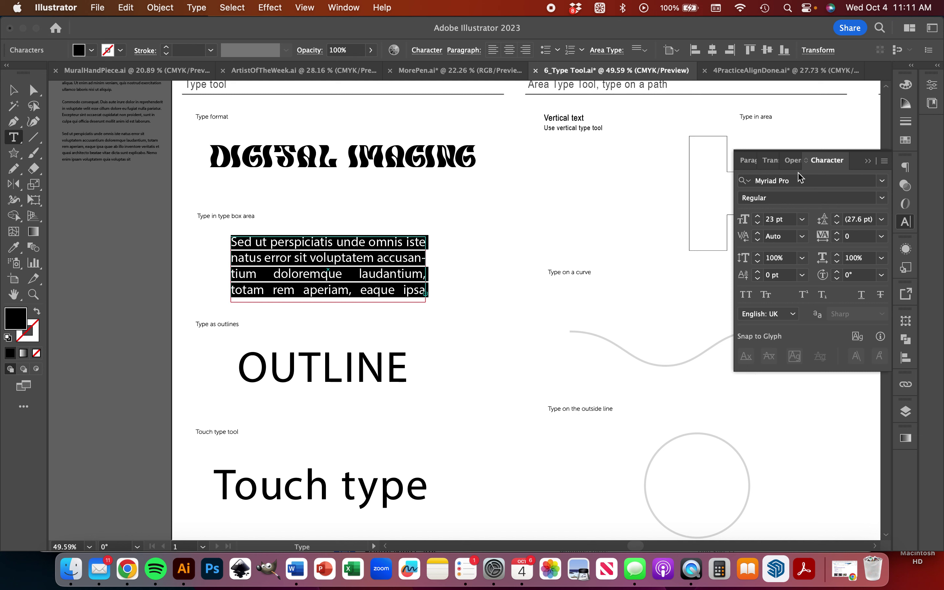
click(792, 165)
click(839, 160)
Reshape the paragraph's text box with Direct Selection by pulling its two upper corner points outward into an irregular shape
click(20, 97)
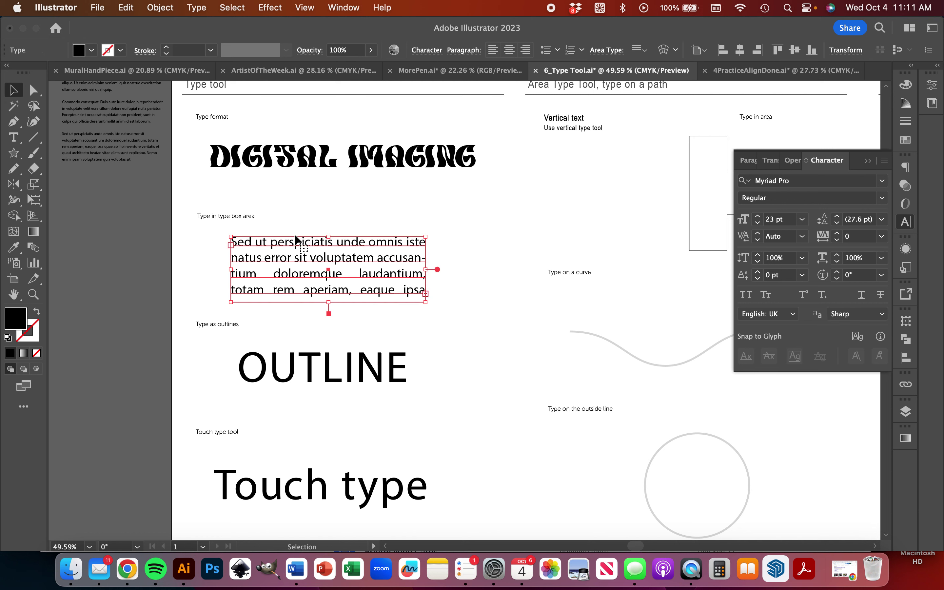
click(35, 92)
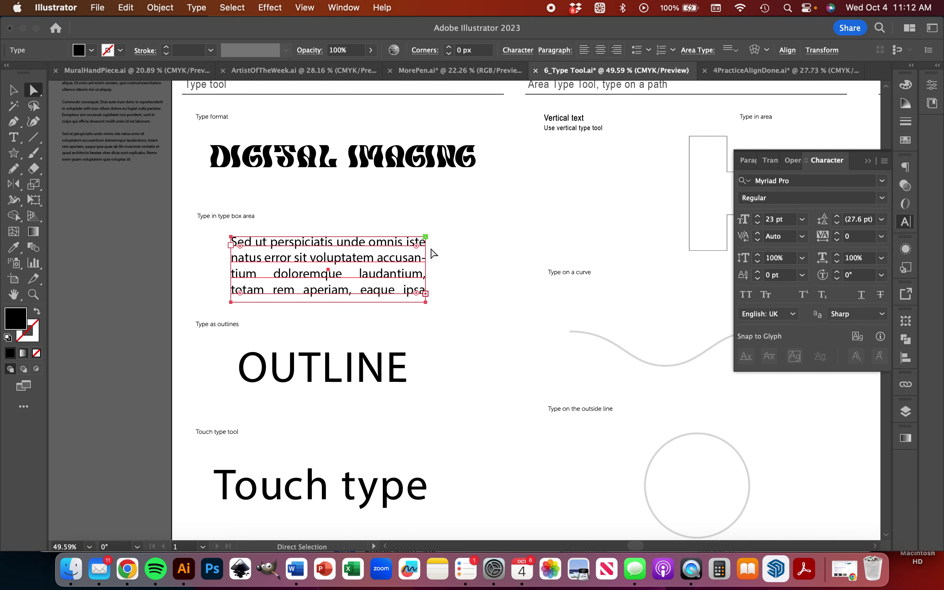
drag(427, 238, 476, 230)
drag(231, 236, 220, 225)
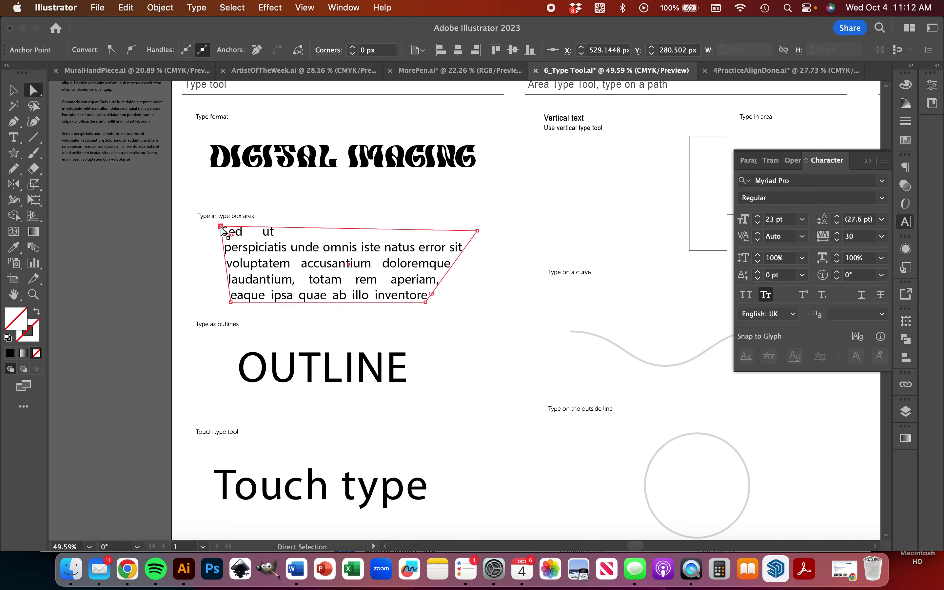
click(468, 348)
Convert the "OUTLINE" text under the Type as outlines label to vector outlines with Create Outlines
scroll(468, 348, down, 5)
click(13, 91)
click(320, 280)
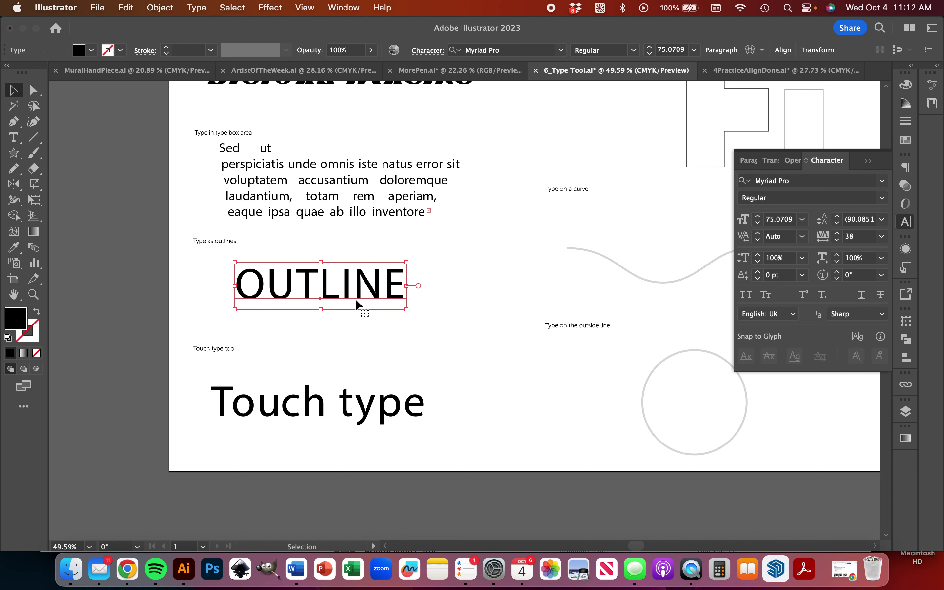
scroll(355, 298, up, 5)
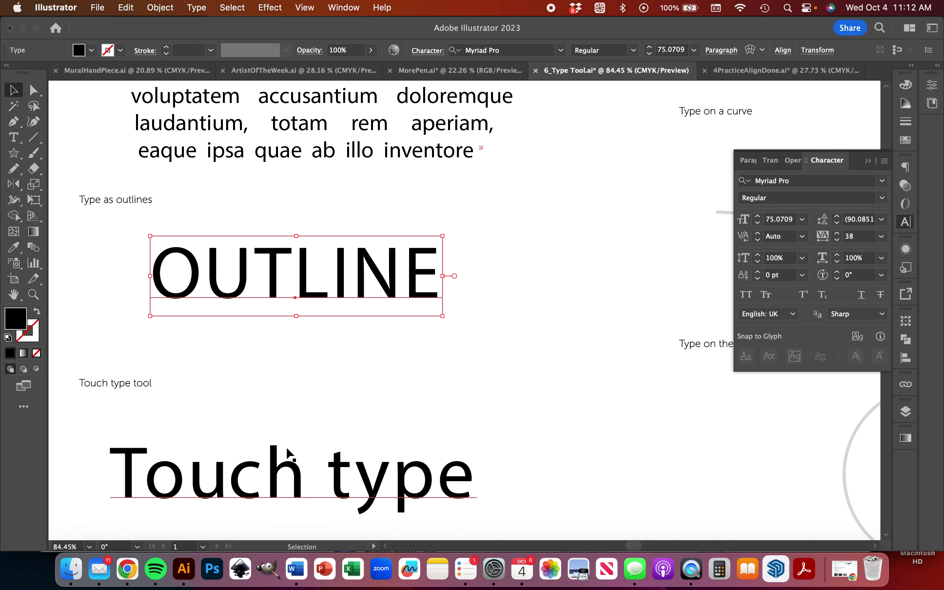
scroll(330, 350, down, 4)
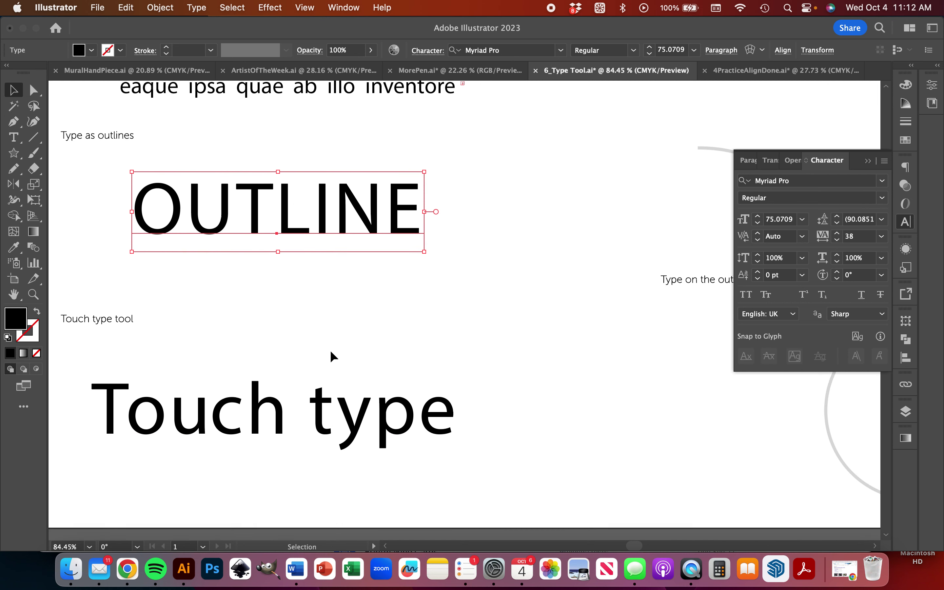
scroll(329, 236, right, 5)
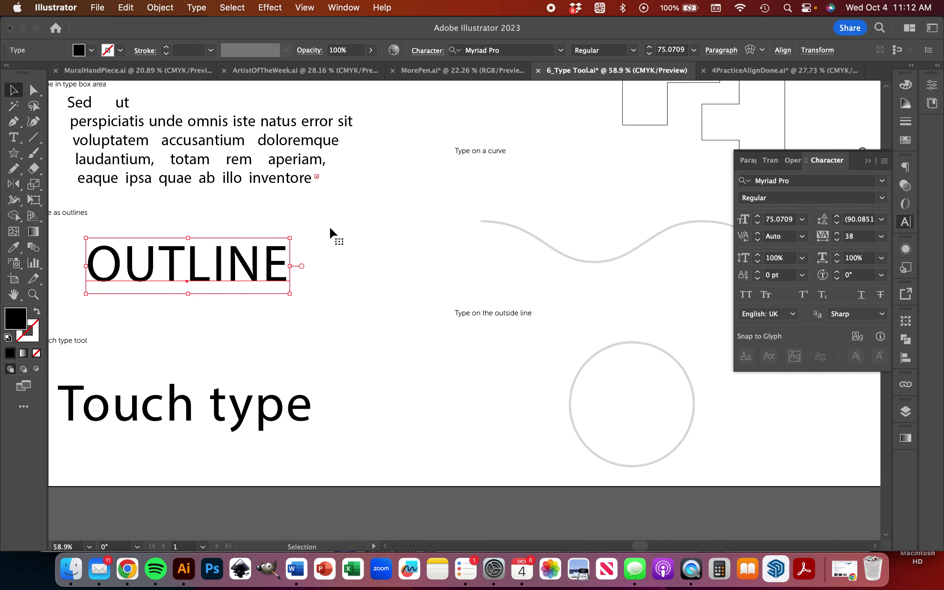
scroll(329, 236, left, 5)
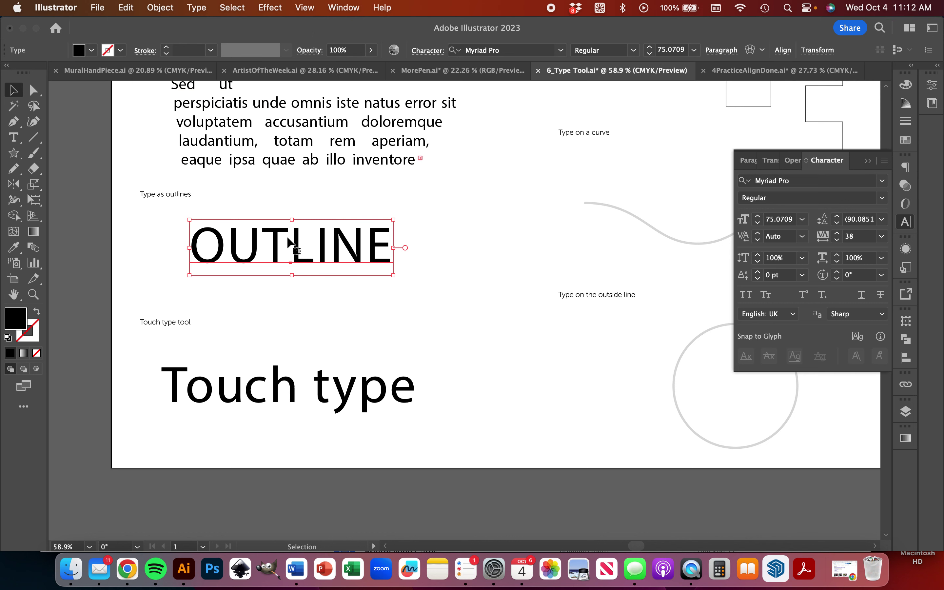
click(196, 7)
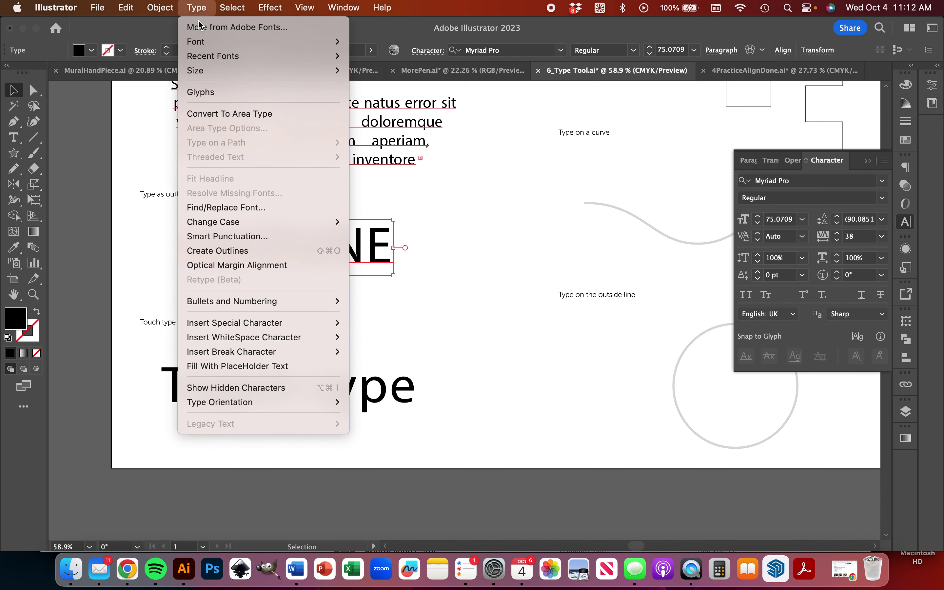
click(247, 250)
Use Direct Selection to thicken the upper part of the outlined O and widen the left stem of the U
scroll(361, 289, up, 5)
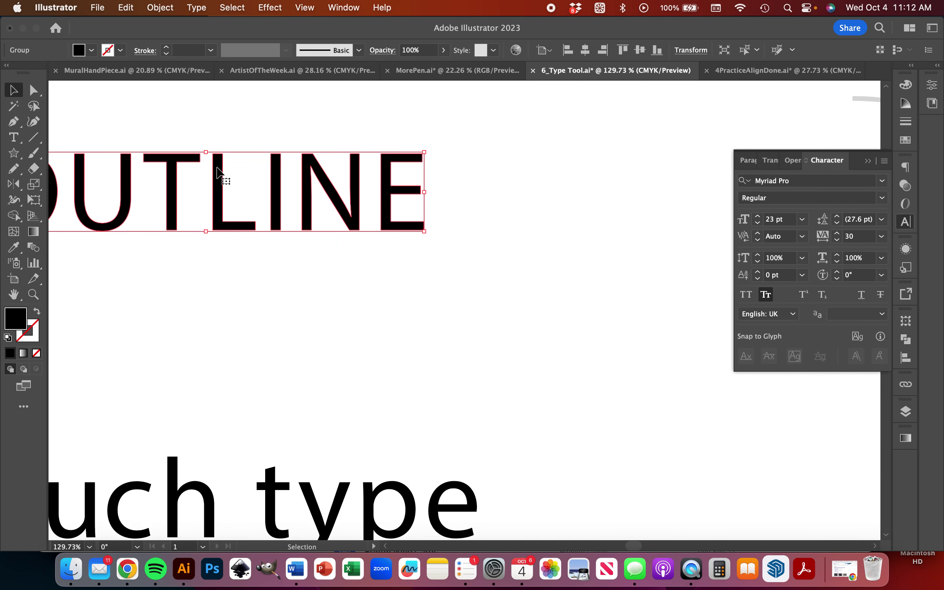
scroll(223, 230, left, 5)
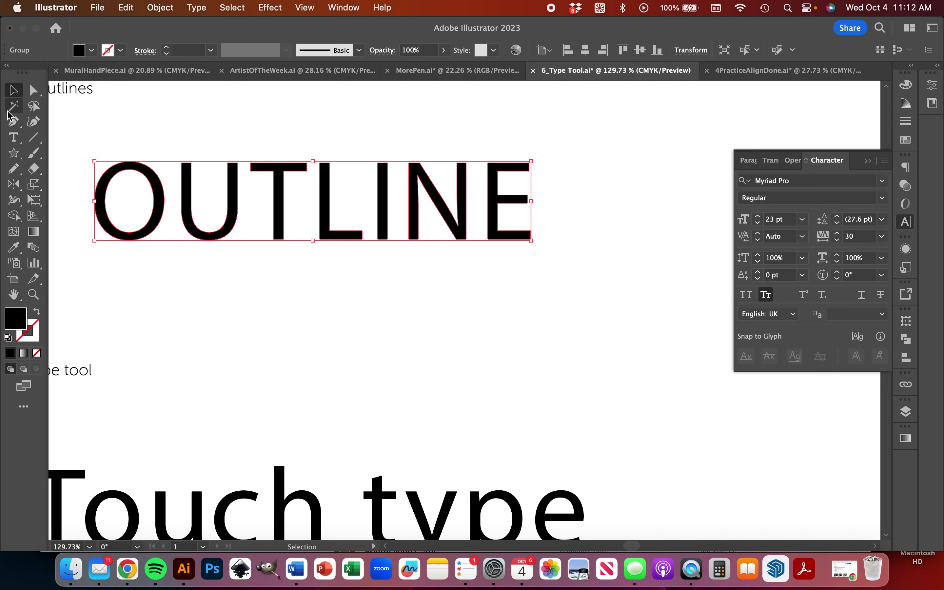
click(34, 90)
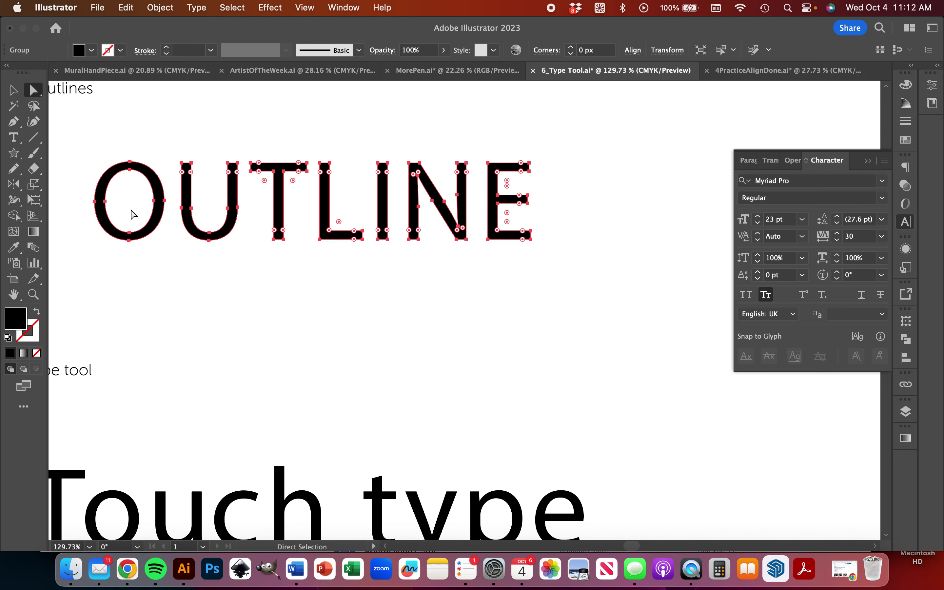
drag(131, 173, 130, 182)
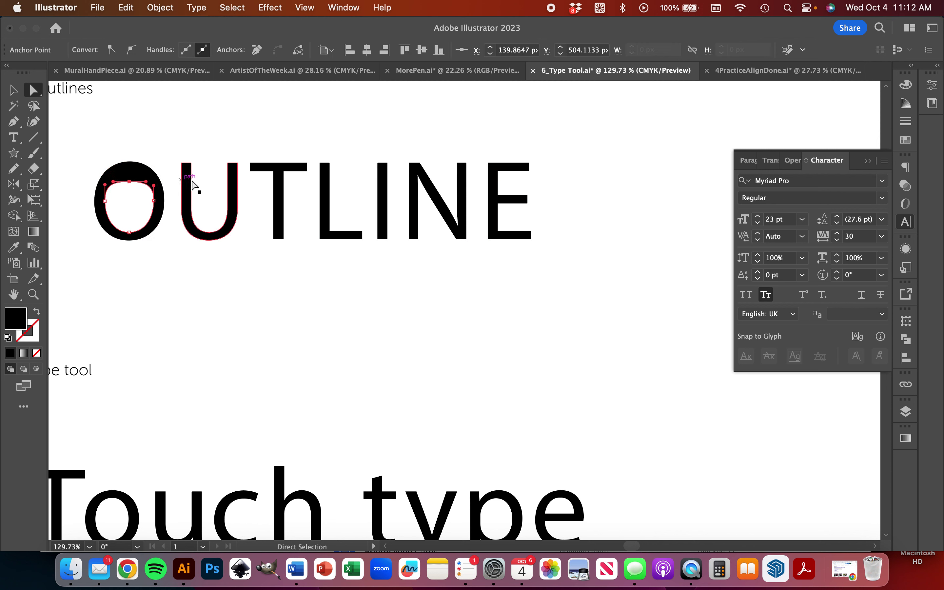
click(188, 191)
mouse_move(195, 170)
mouse_down()
mouse_move(205, 172)
mouse_move(197, 219)
mouse_move(193, 208)
mouse_move(200, 216)
mouse_up()
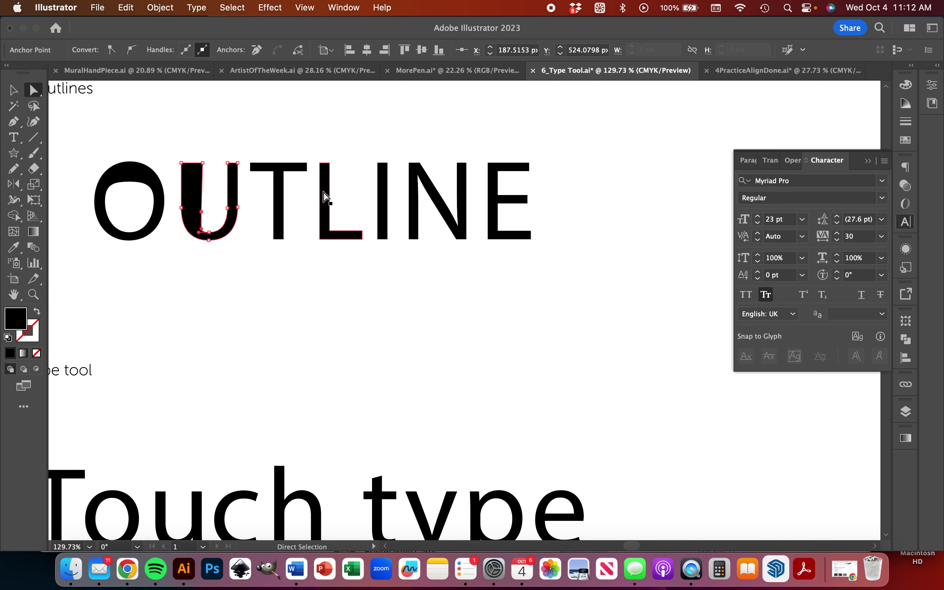
Pull anchor points of the outlined L, I and N outward to thicken the L's stem, the I and the N's right stem
click(323, 199)
drag(331, 165, 401, 168)
click(384, 200)
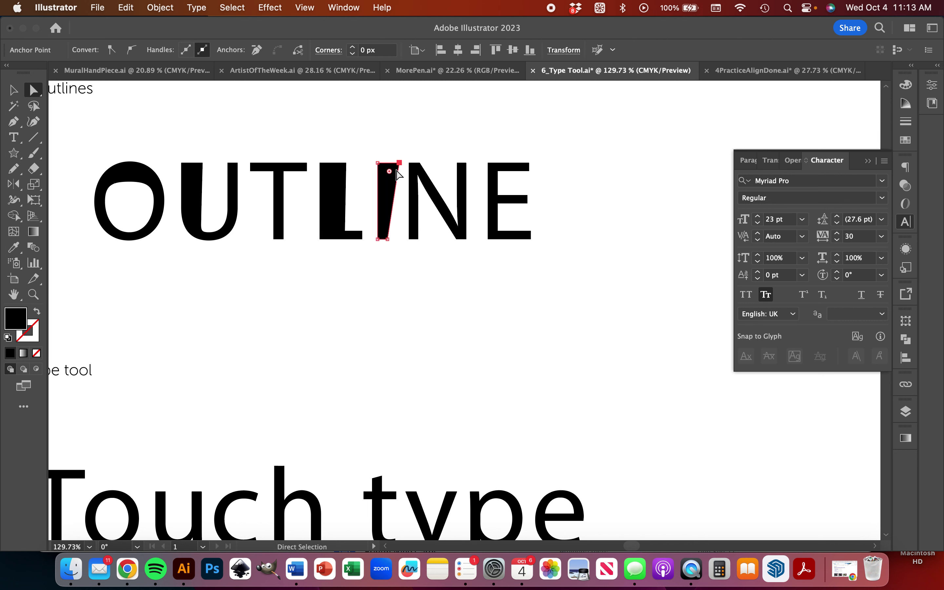
drag(388, 239, 395, 239)
click(466, 199)
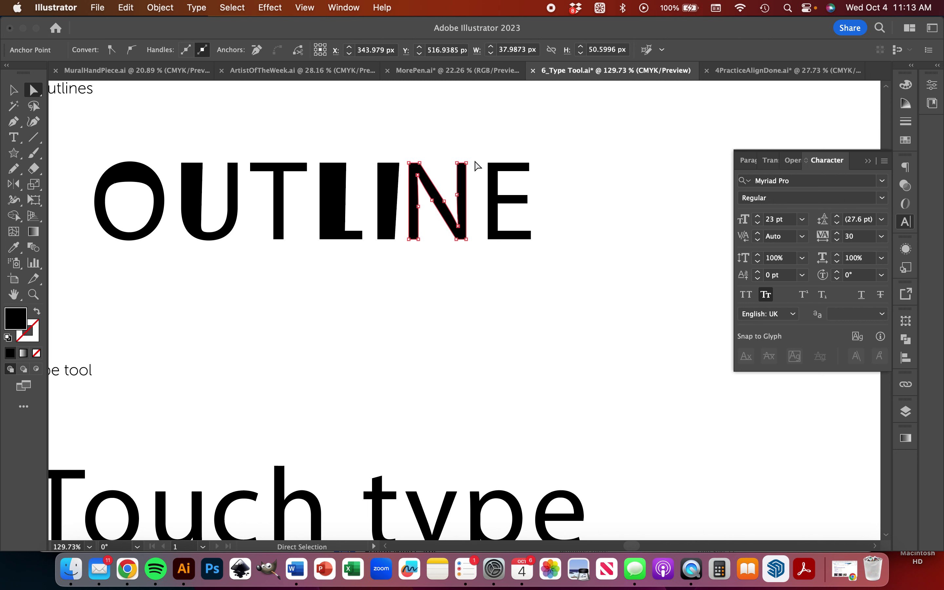
drag(468, 165, 478, 169)
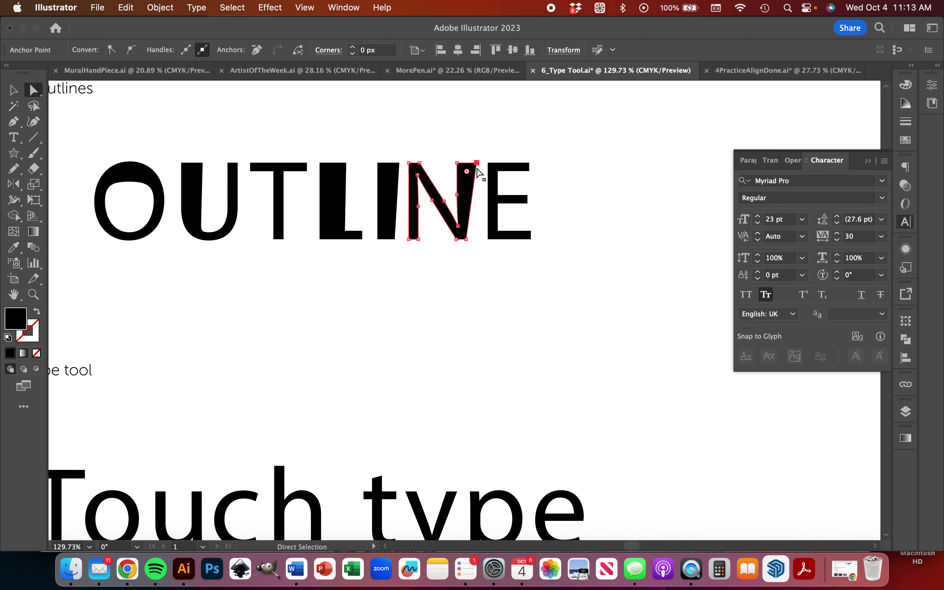
drag(465, 240, 474, 240)
Round the corners of the outlined E to about 2.7 px and shift the letter slightly left toward the N
click(511, 179)
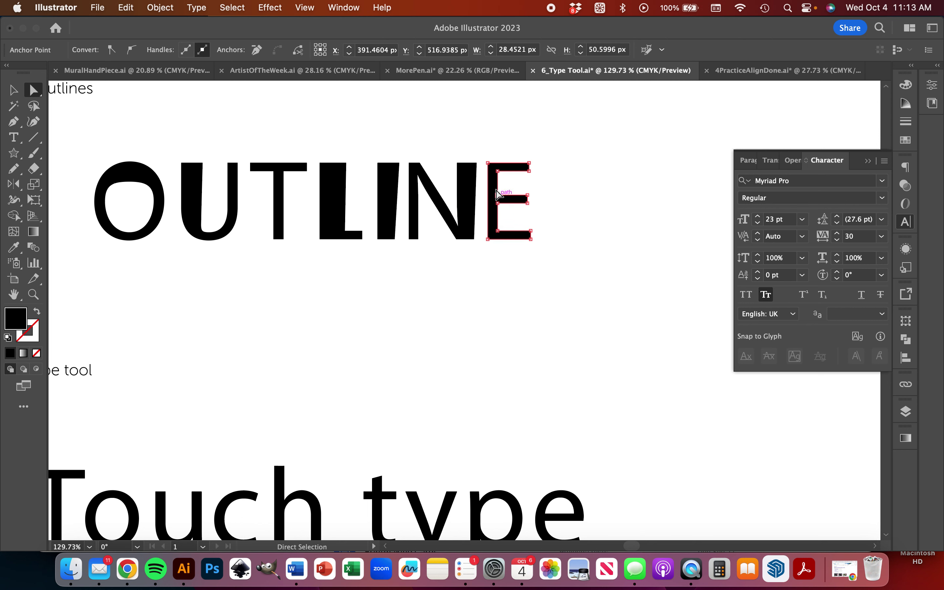
click(494, 191)
drag(521, 163, 521, 164)
mouse_move(524, 200)
mouse_down()
mouse_move(543, 205)
mouse_move(524, 207)
mouse_up()
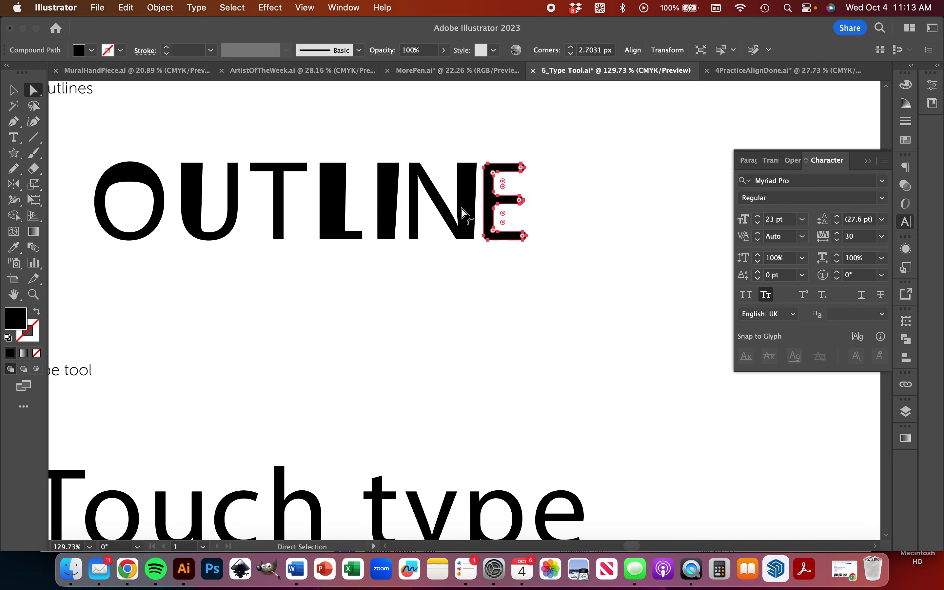
Shift the outlined I, N and E together slightly left to tighten their spacing to the L, then deselect them
shift+click(386, 202)
shift+click(468, 204)
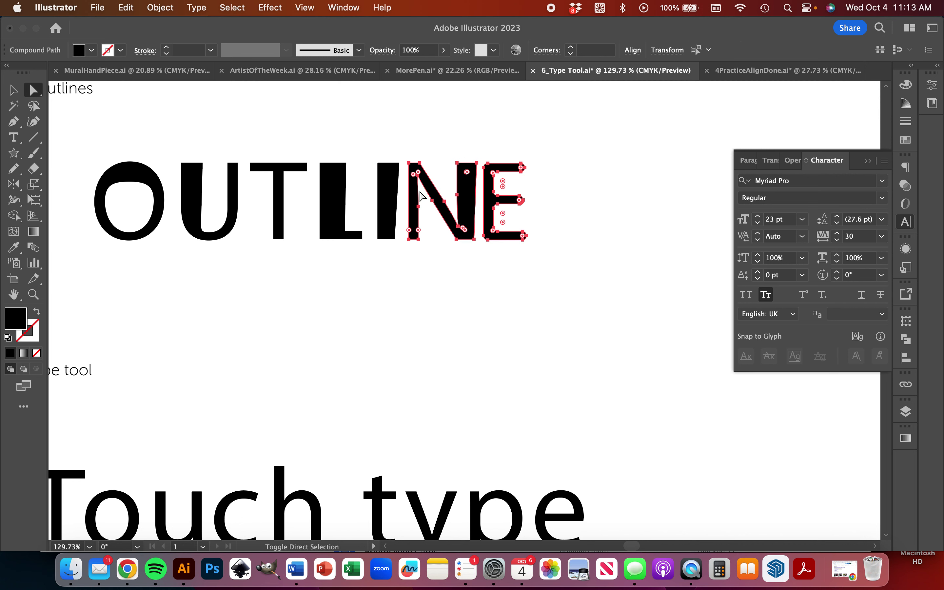
drag(391, 195, 384, 195)
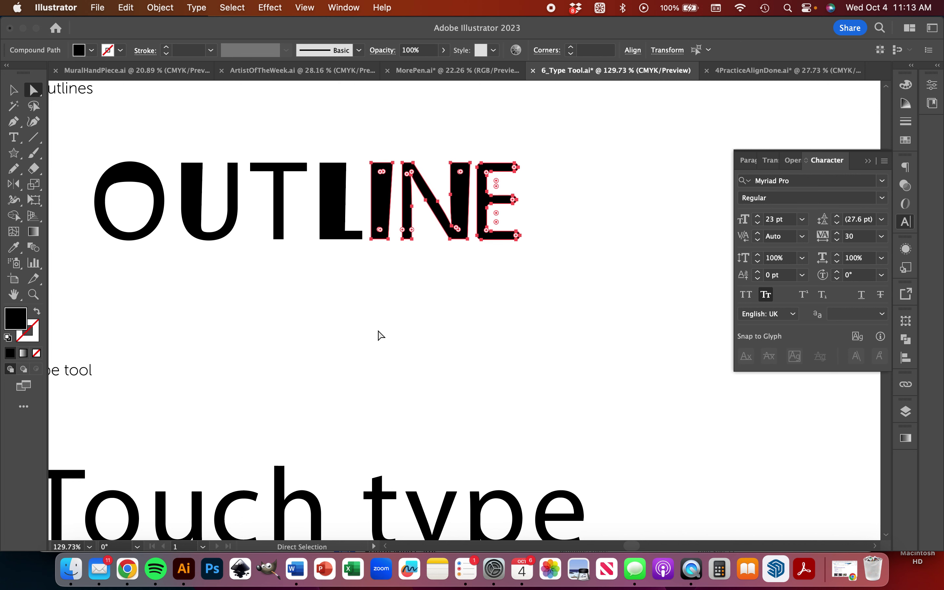
click(372, 349)
Place a duplicate of the "Touch type" text on the canvas left of the artboard, level with the original's row
scroll(371, 353, down, 2)
scroll(143, 289, down, 2)
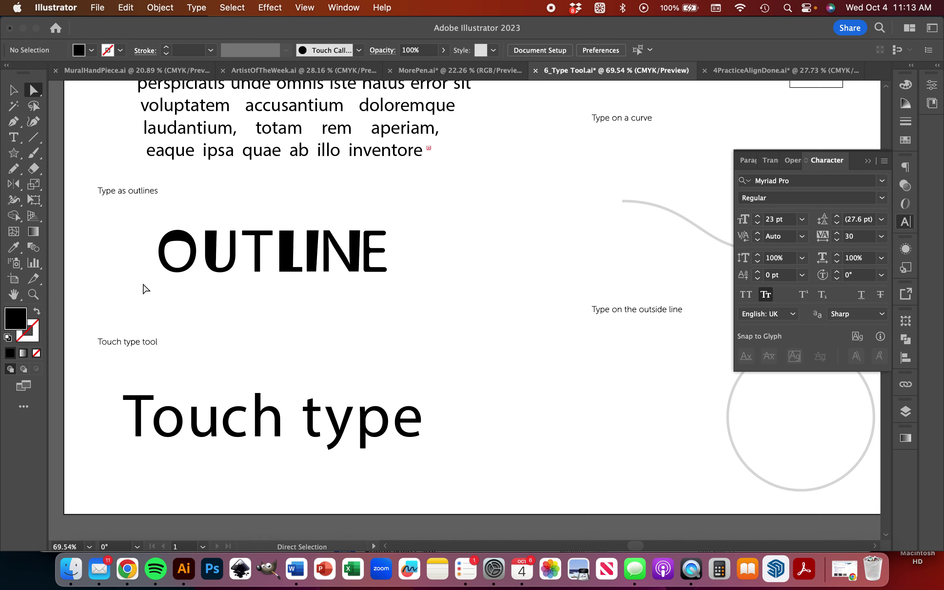
scroll(248, 303, down, 2)
click(13, 90)
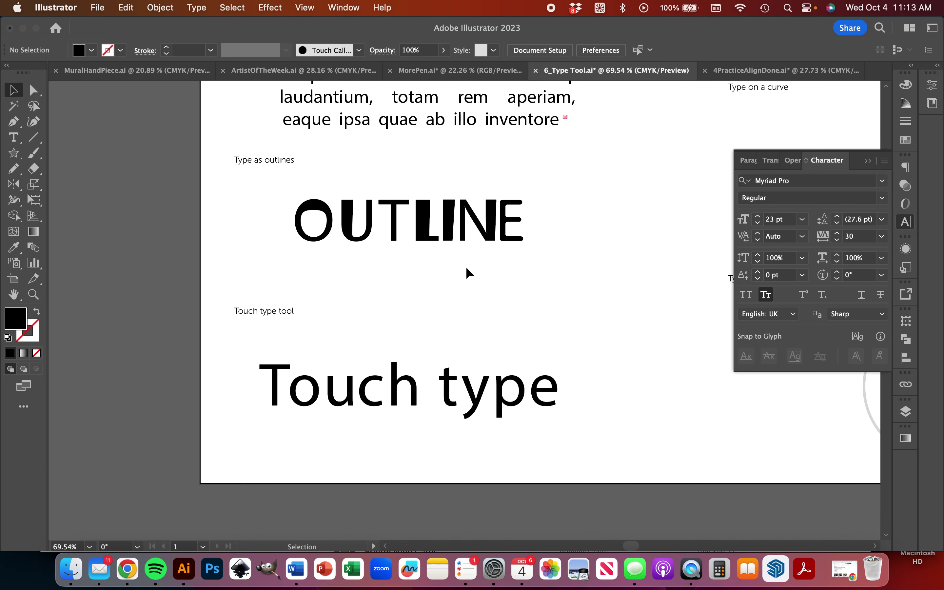
click(387, 372)
scroll(460, 424, down, 1)
drag(378, 397, 36, 199)
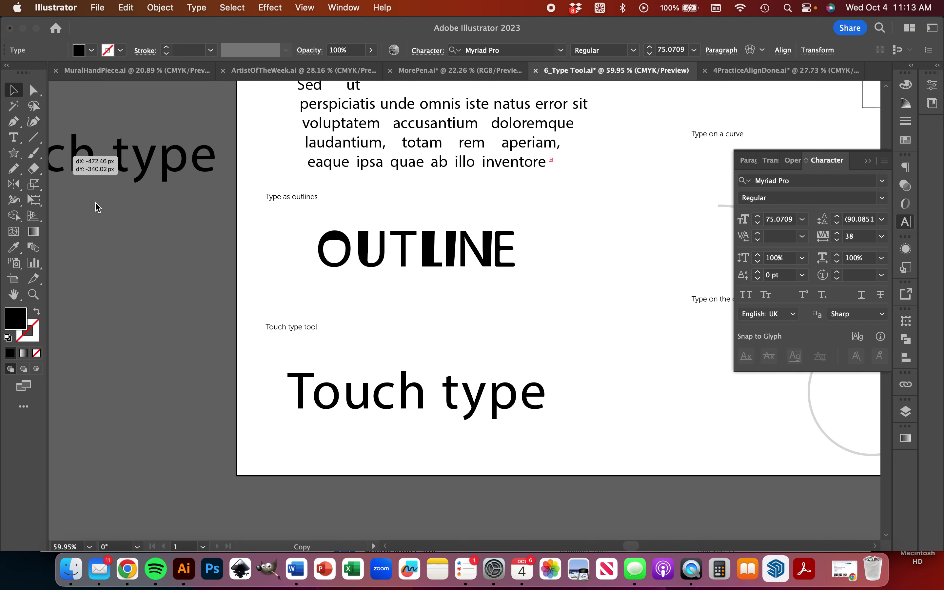
drag(95, 206, 95, 207)
drag(493, 399, 161, 443)
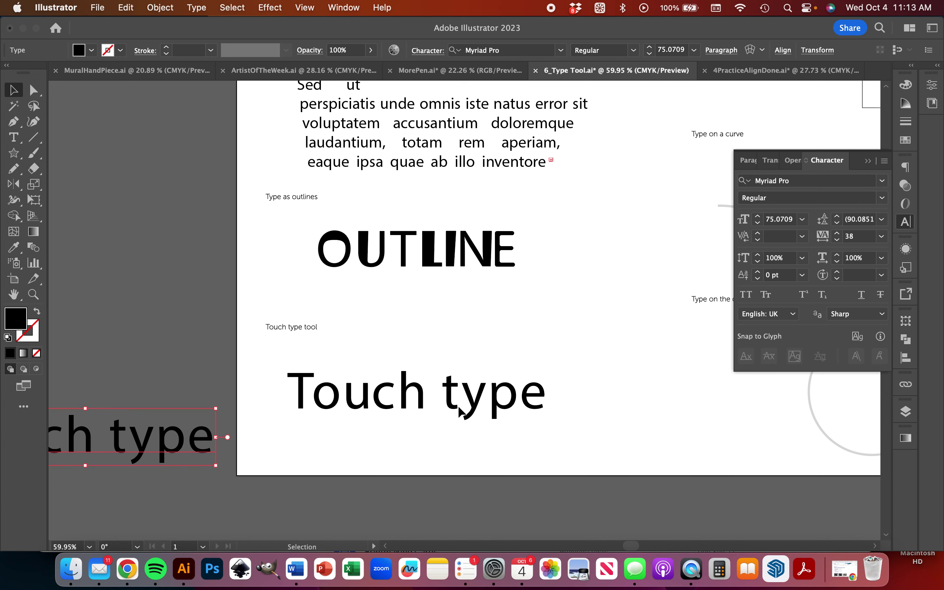
With the Touch Type Tool, shift the T of "Touch type" slightly right and scale it proportionally to about 124%
click(445, 393)
scroll(444, 393, up, 5)
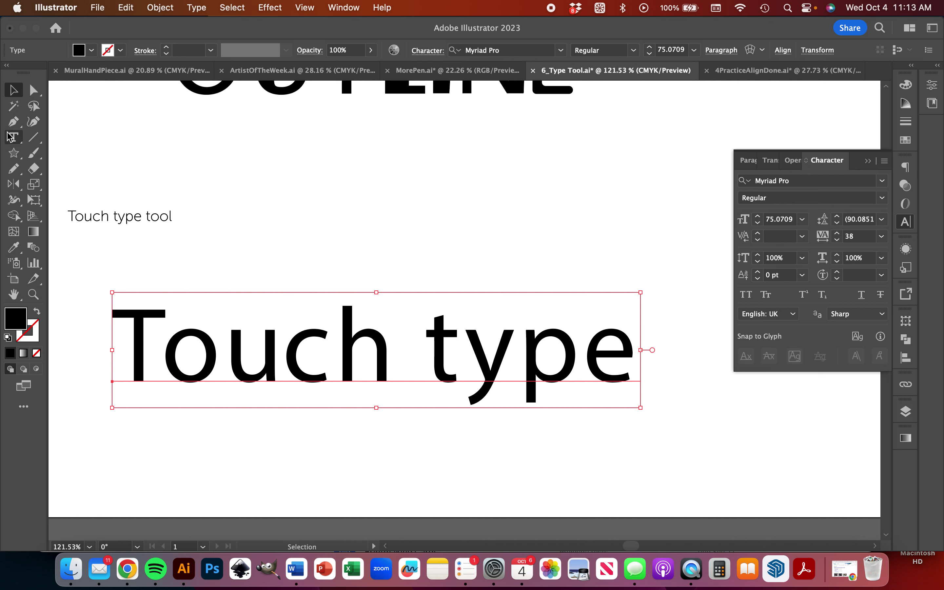
click(14, 145)
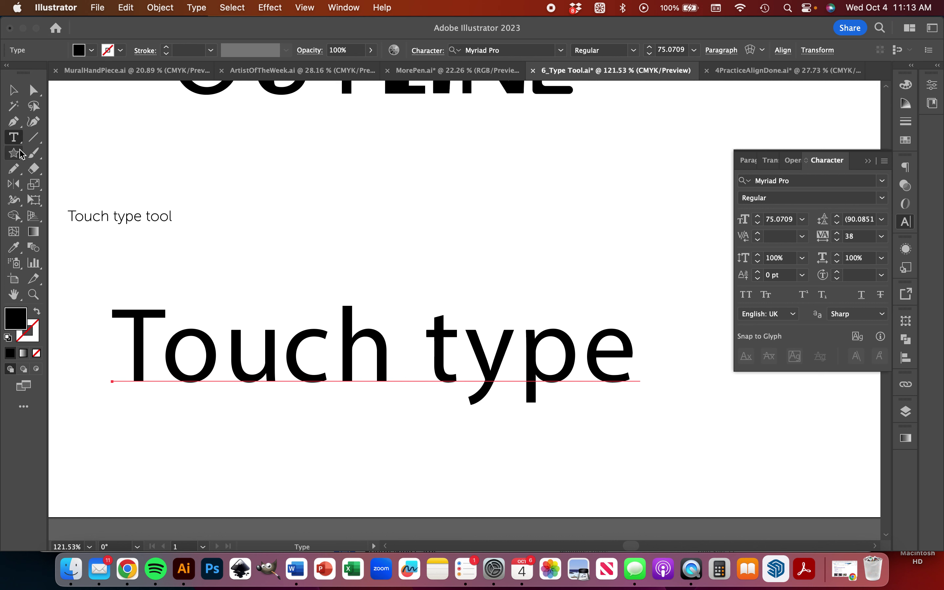
click(18, 143)
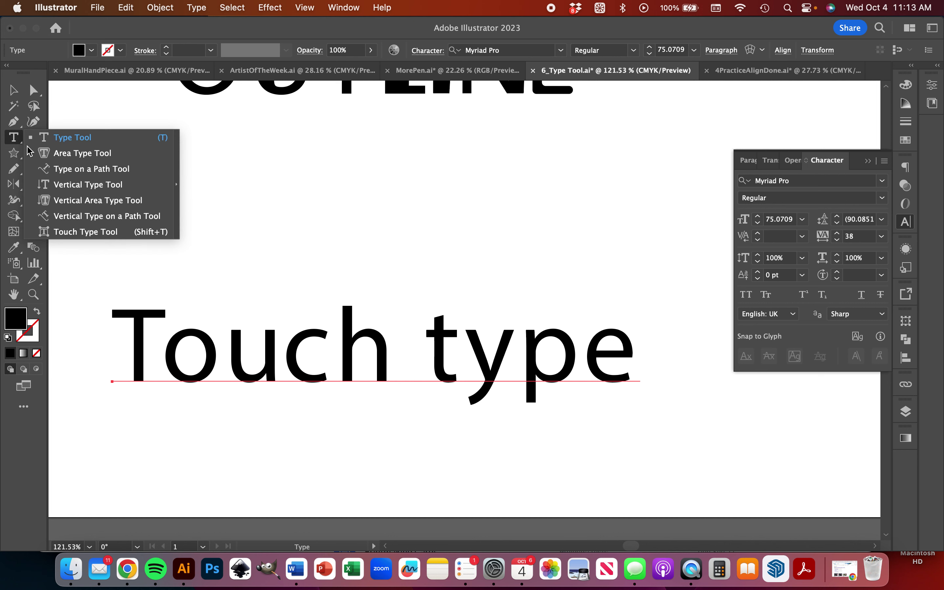
click(82, 232)
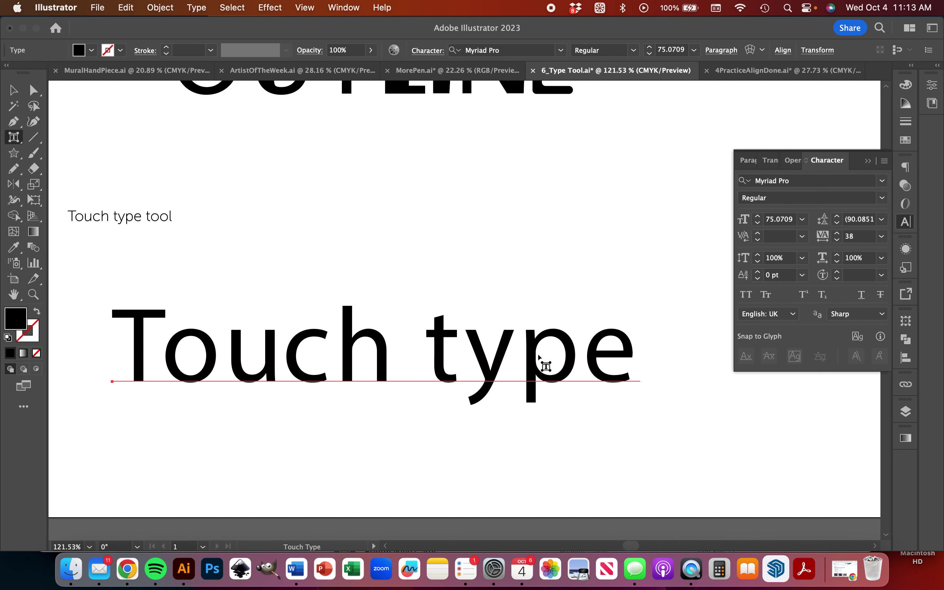
click(140, 343)
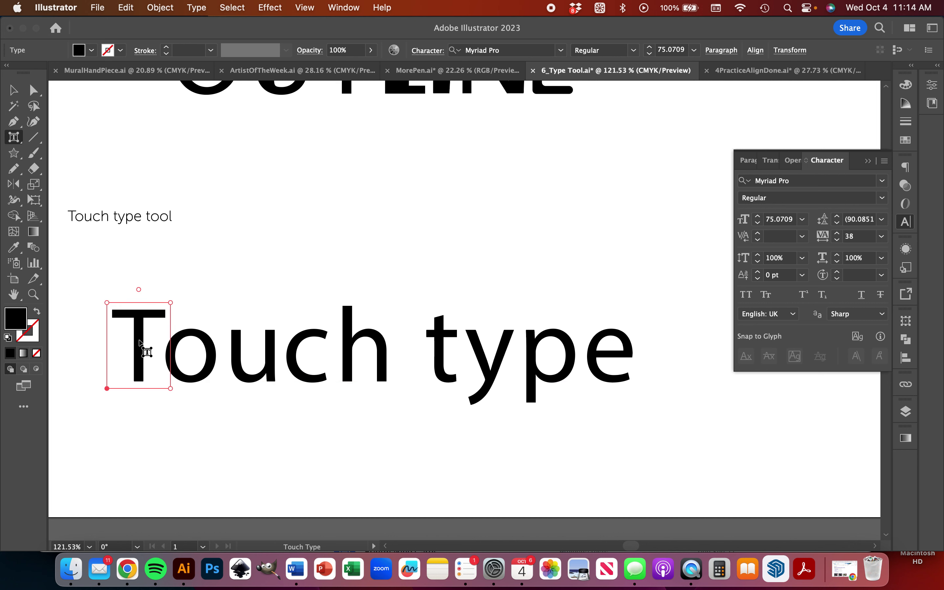
drag(141, 342, 146, 342)
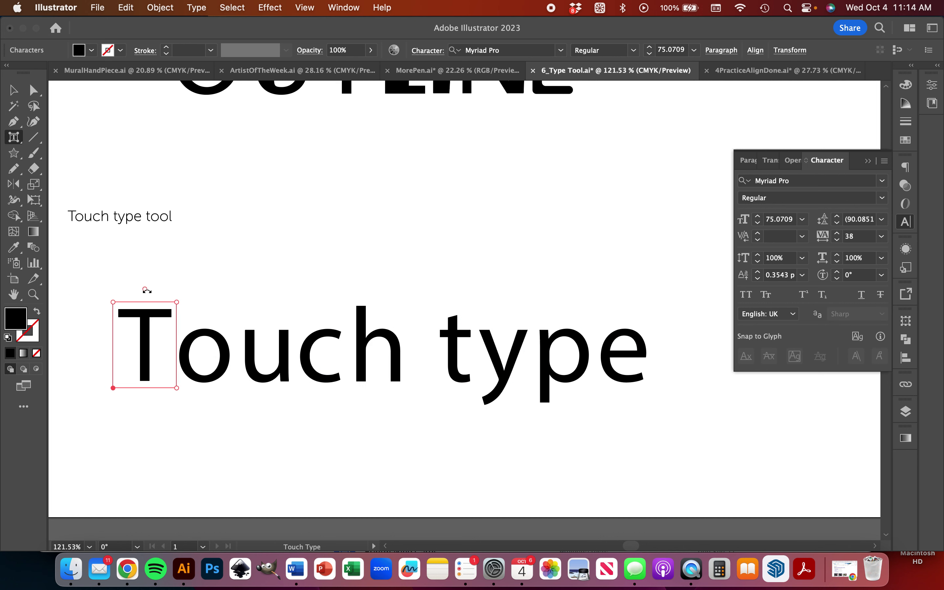
drag(179, 303, 191, 283)
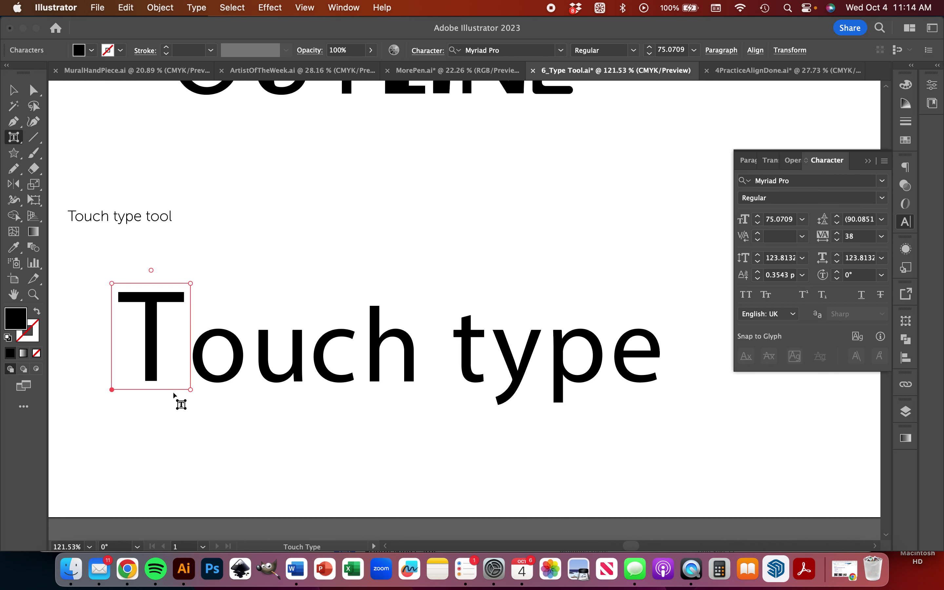
Reduce the T's vertical scale to about 120%, move it left, and stretch its horizontal scale to about 147%
drag(192, 391, 179, 389)
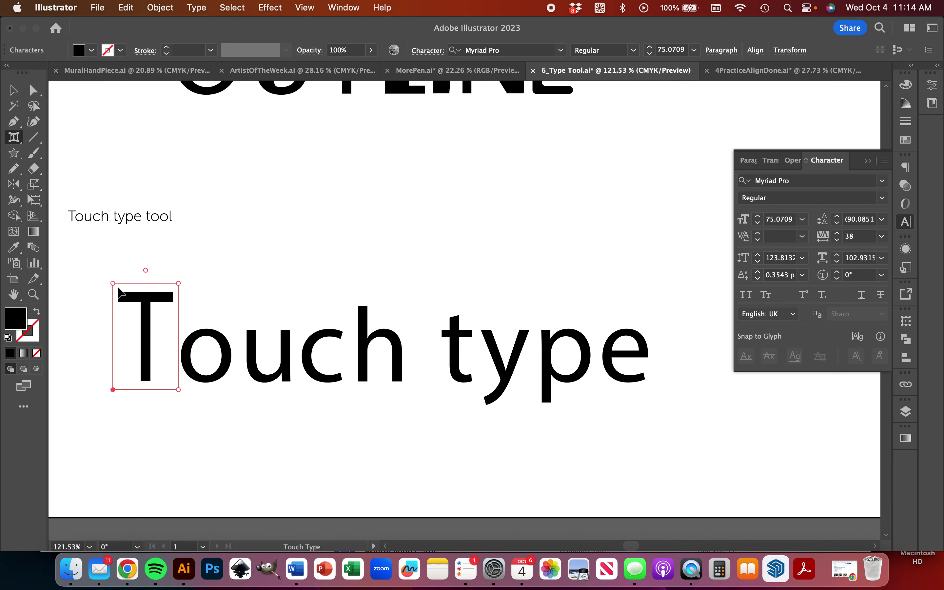
mouse_move(113, 284)
mouse_down()
mouse_move(113, 306)
mouse_move(113, 286)
mouse_up()
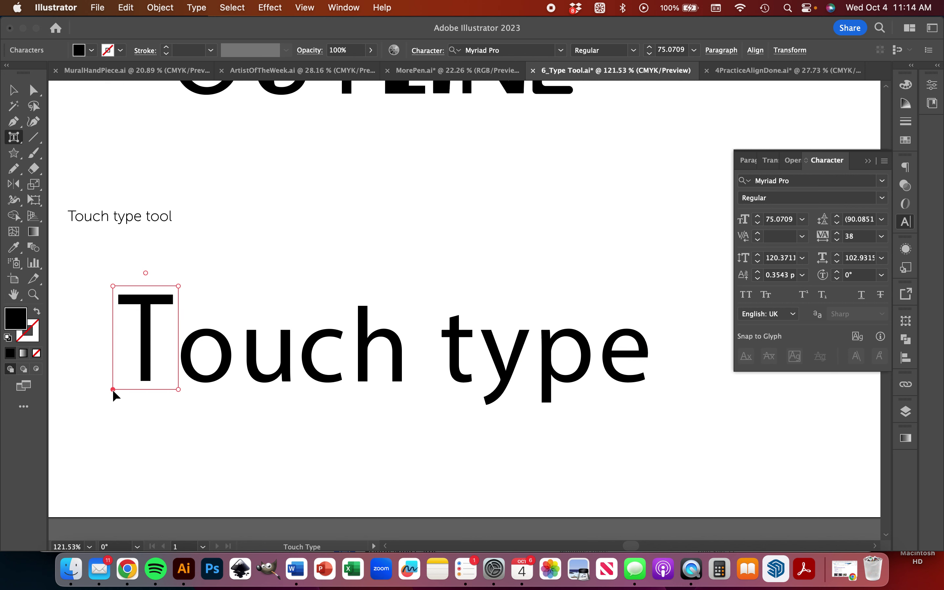
drag(112, 390, 95, 390)
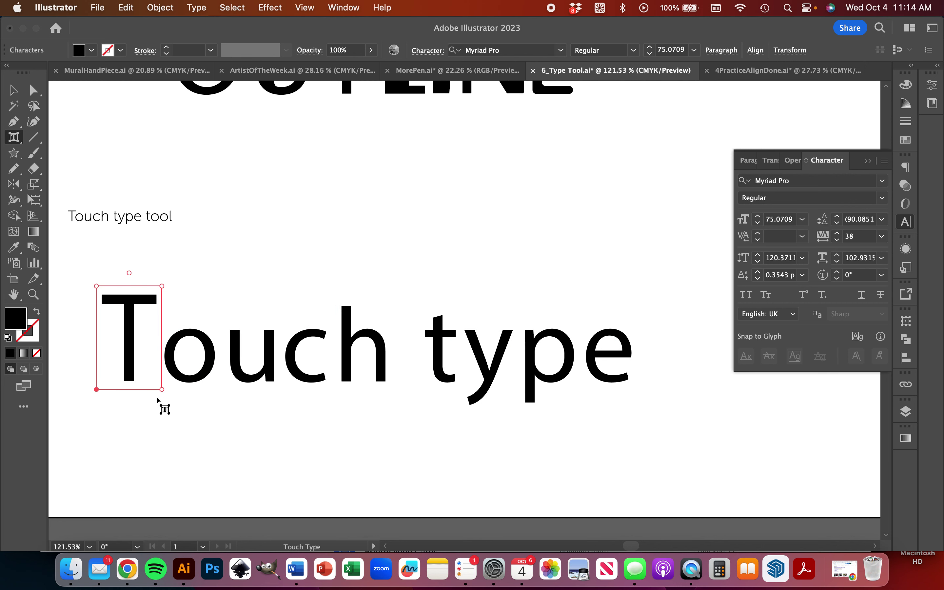
drag(164, 393, 192, 395)
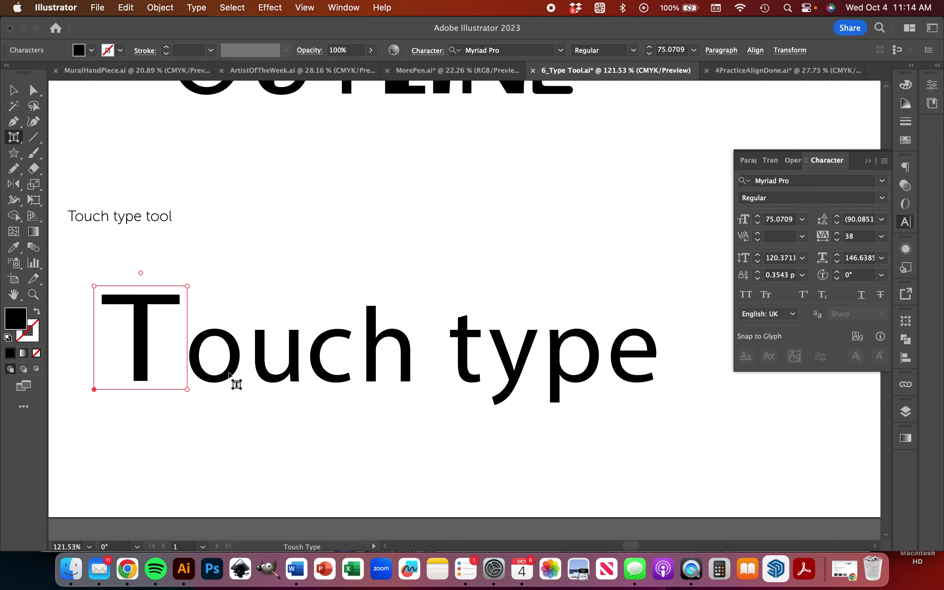
Tuck the "o" below the T's crossbar and scale it to about 120% horizontally and 144% vertically
drag(225, 373, 197, 386)
drag(218, 338, 228, 324)
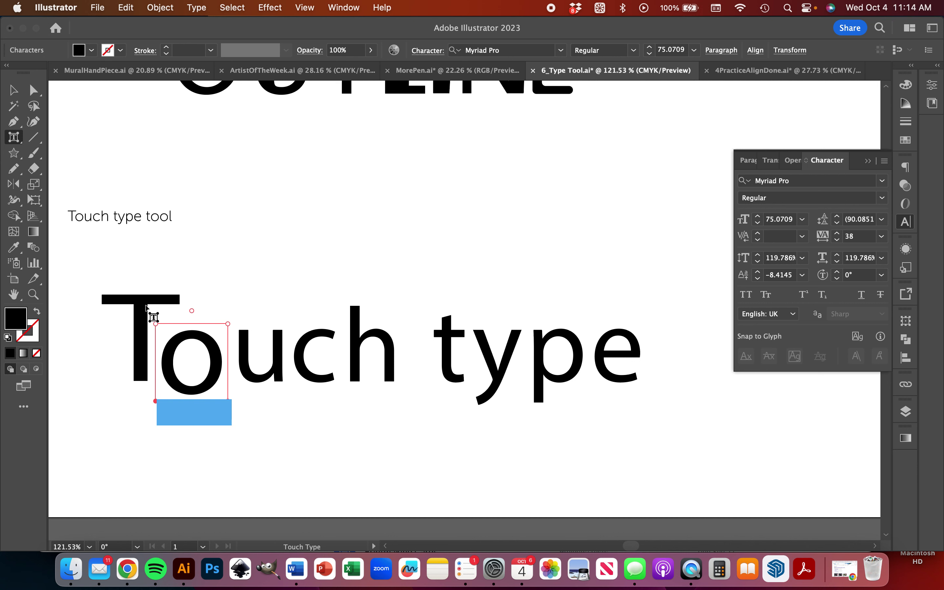
drag(154, 327, 156, 315)
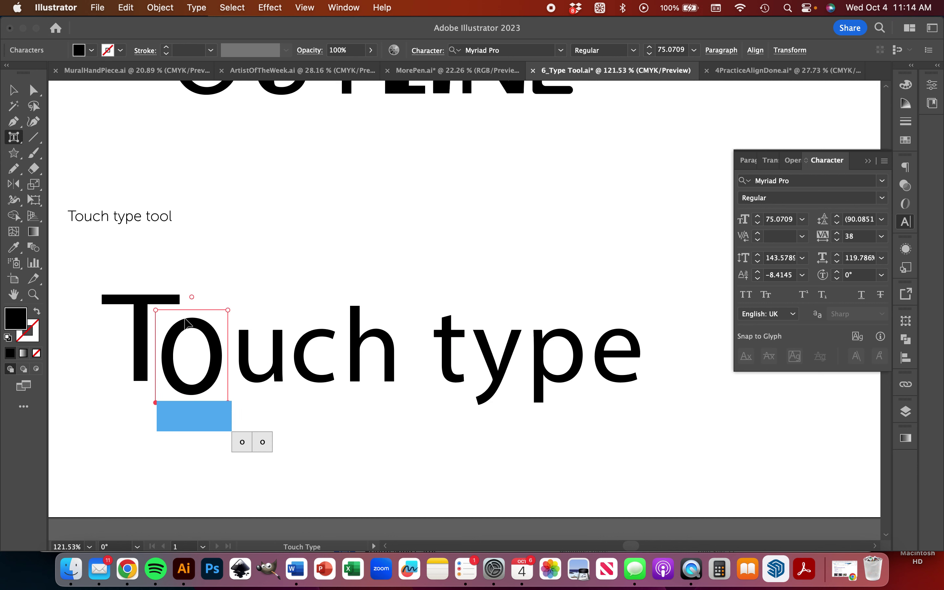
With the Touch Type Tool, narrow the "u" and raise it above the baseline, and scale the "c" proportionally to about 112%
click(265, 374)
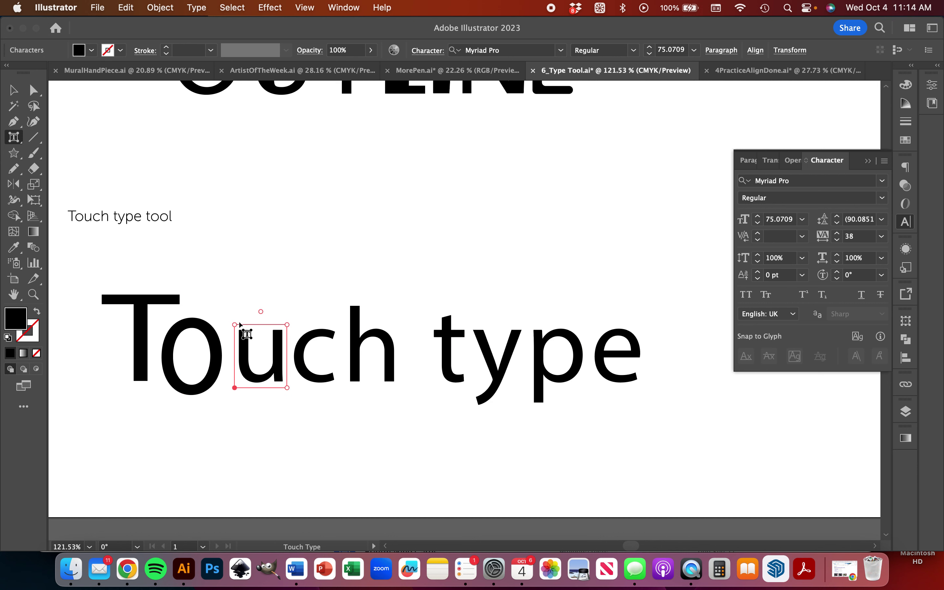
drag(290, 390, 245, 368)
click(294, 367)
drag(316, 324, 323, 316)
click(343, 388)
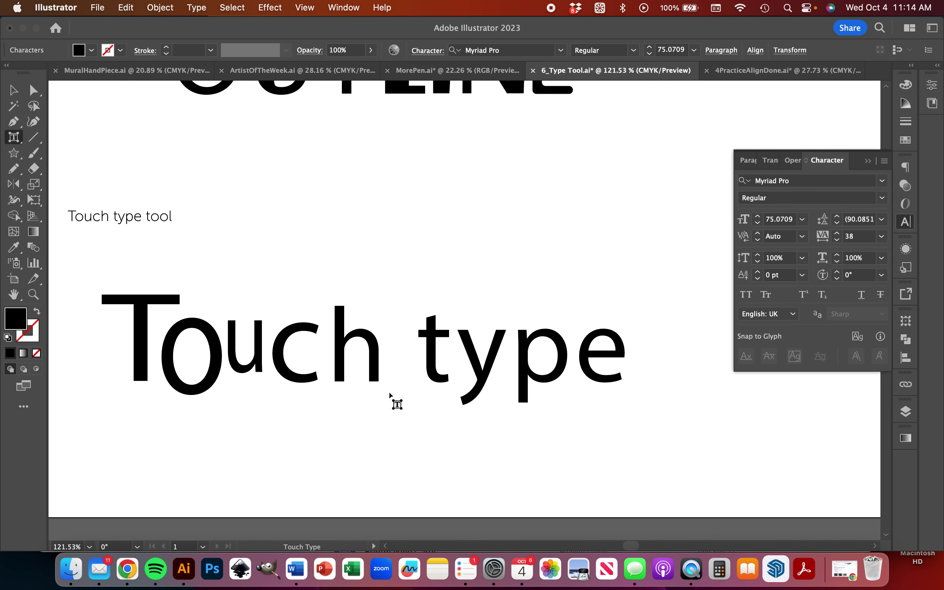
Narrow the "h" to about 83% horizontal scale and drop it about 17 pt below the baseline
click(375, 363)
drag(382, 389, 375, 390)
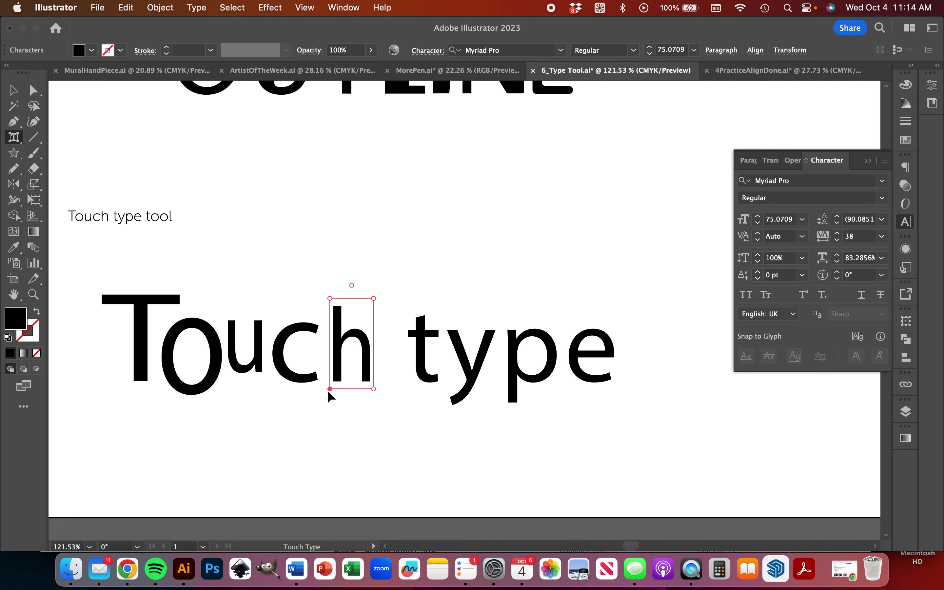
drag(330, 386, 331, 406)
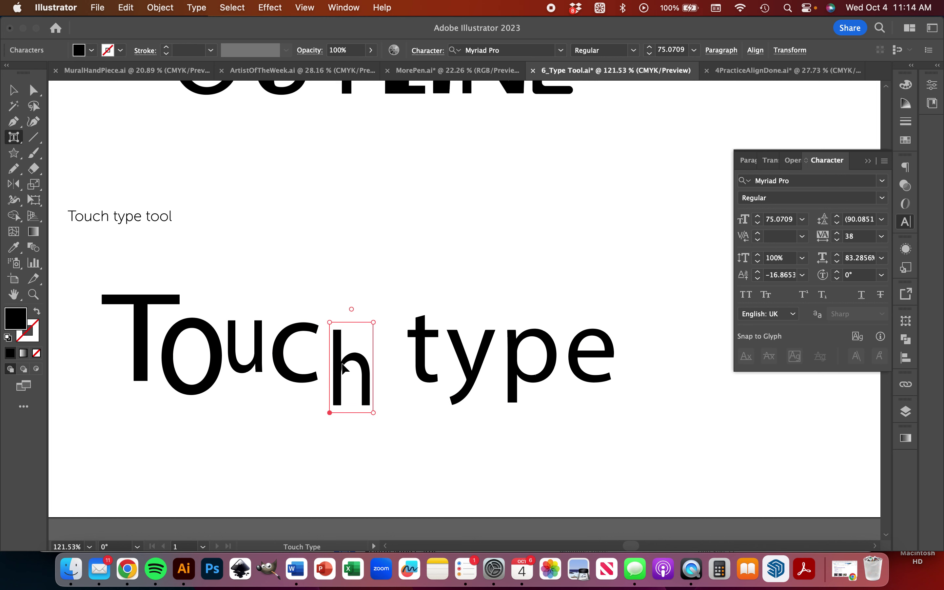
Rotate the "c" to about 5° and raise the "h" to a baseline shift of about -10 pt
click(293, 348)
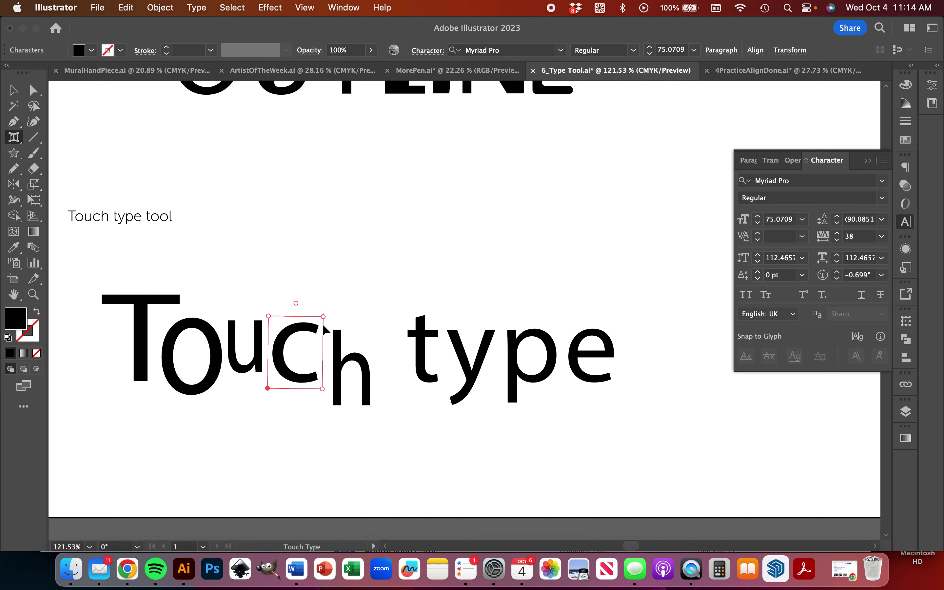
drag(296, 303, 289, 299)
click(355, 375)
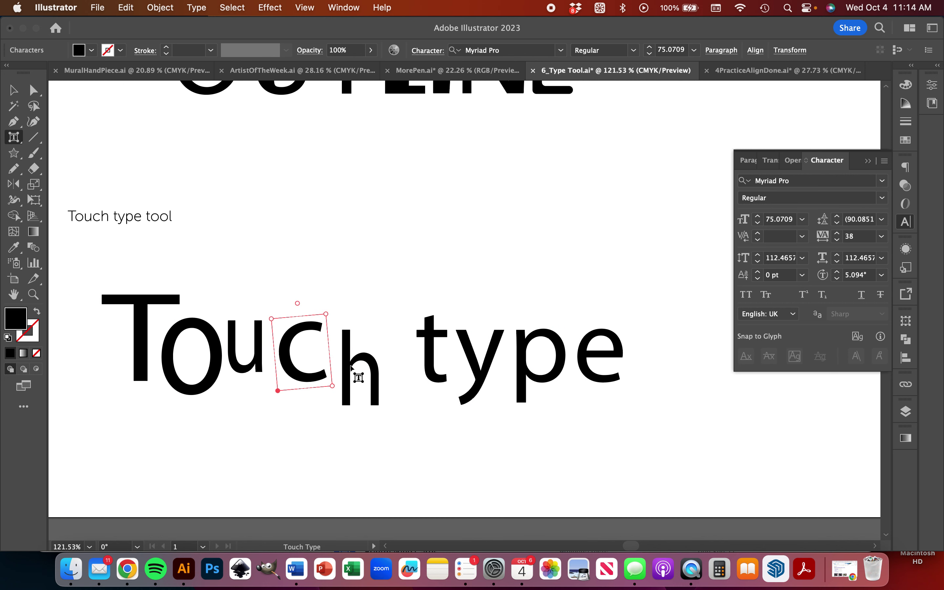
drag(350, 358, 348, 348)
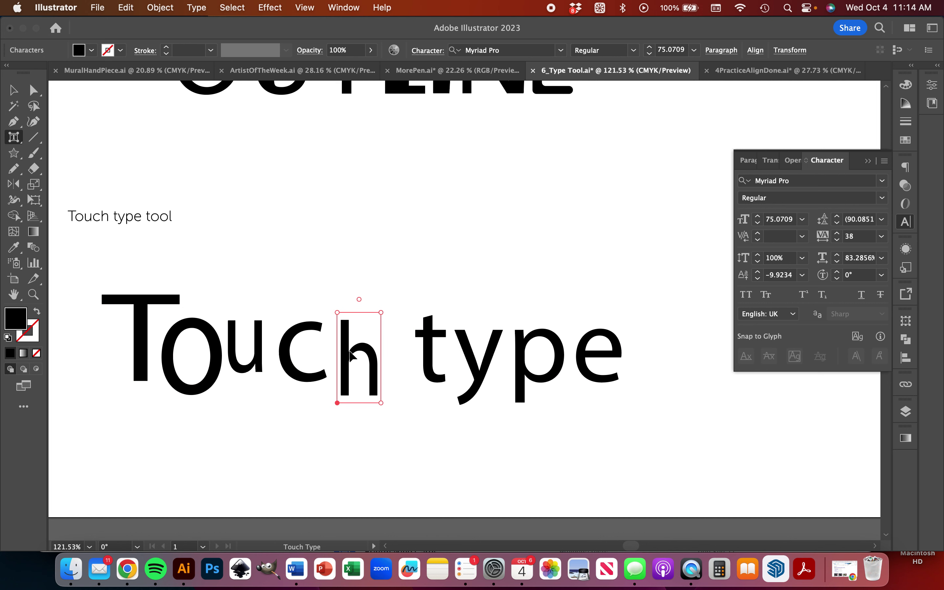
Stretch the "t" of "type" to about 120% vertical scale, widen it, and lower the neighbouring "y" below the baseline
click(429, 361)
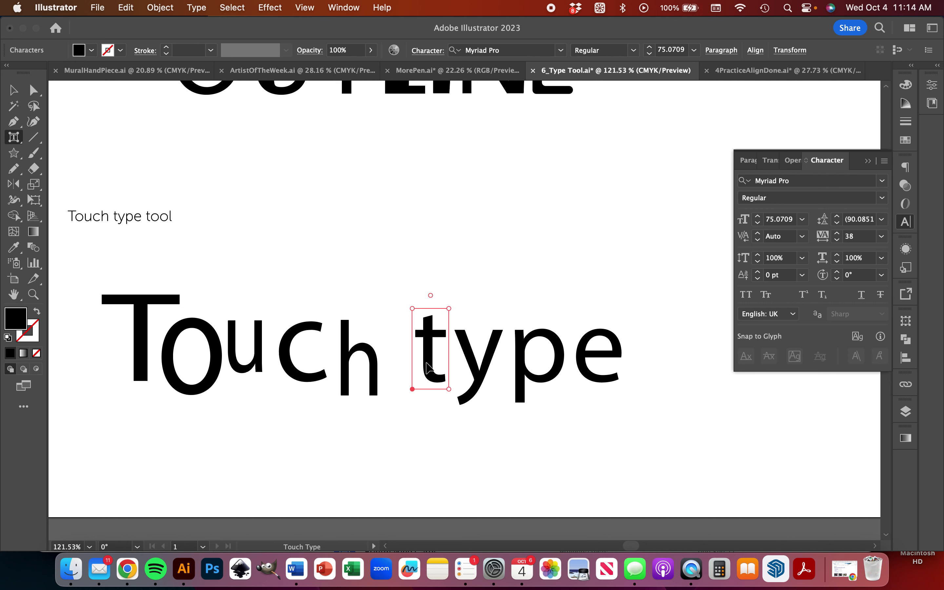
drag(412, 309, 413, 294)
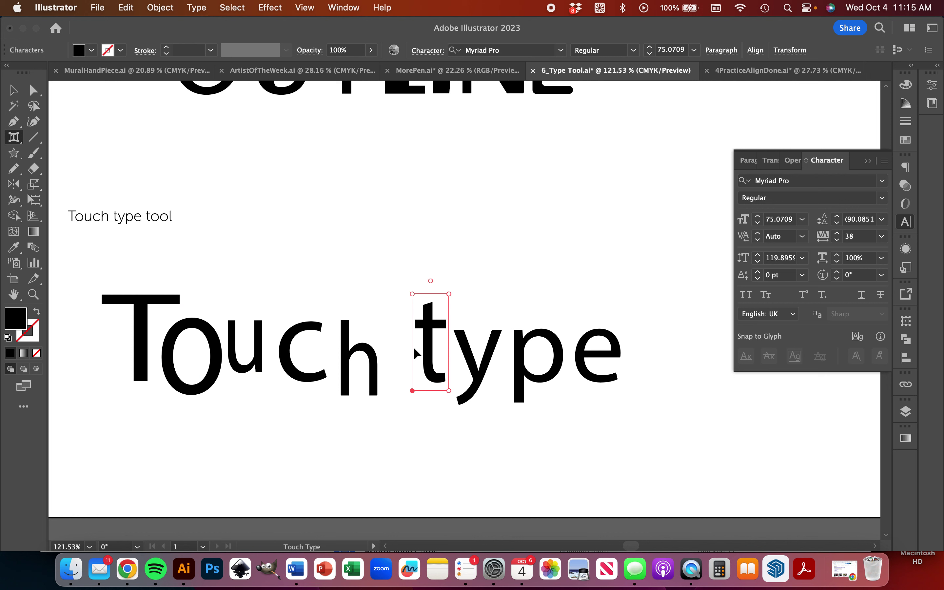
mouse_move(449, 395)
mouse_down()
mouse_move(499, 383)
mouse_move(485, 370)
mouse_move(460, 383)
mouse_up()
Raise the "p" about 11 pt and scale it to about 104% vertically, and move the "e" closer with a baseline shift of about 1.6 pt
click(538, 373)
drag(537, 371, 532, 353)
drag(508, 310, 577, 306)
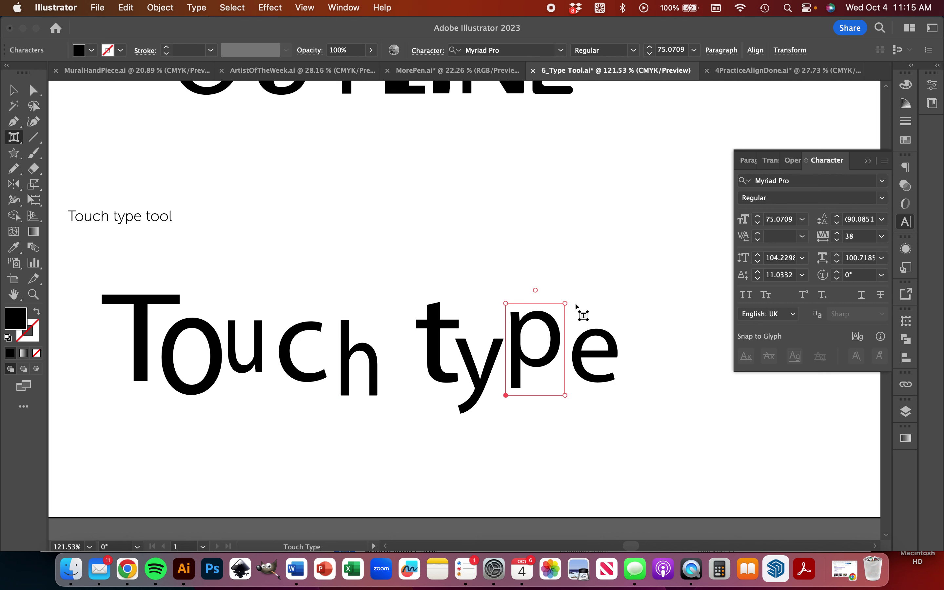
click(603, 361)
drag(597, 352, 593, 348)
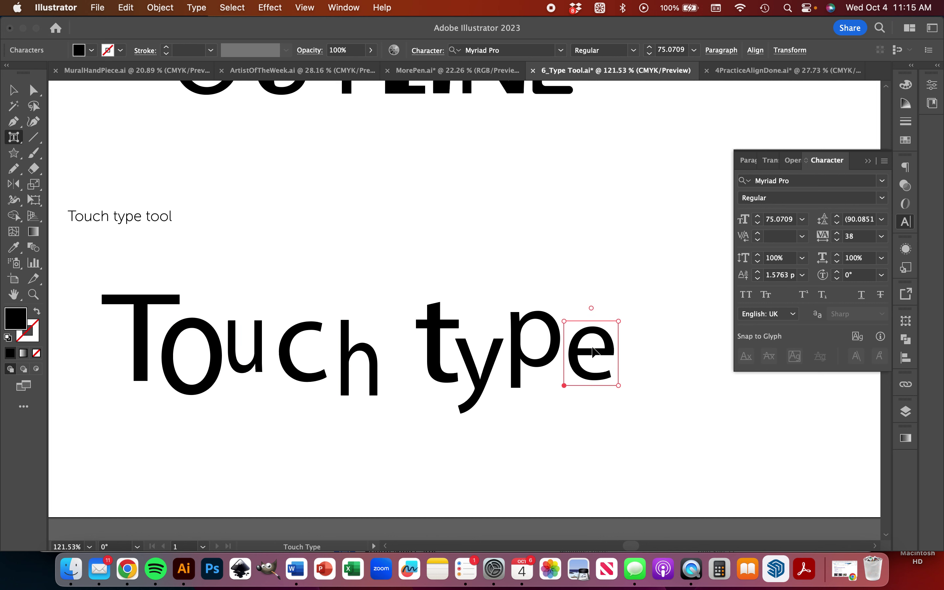
Change the font of the whole "Touch type" text object to Retro Disco DEMO
click(14, 90)
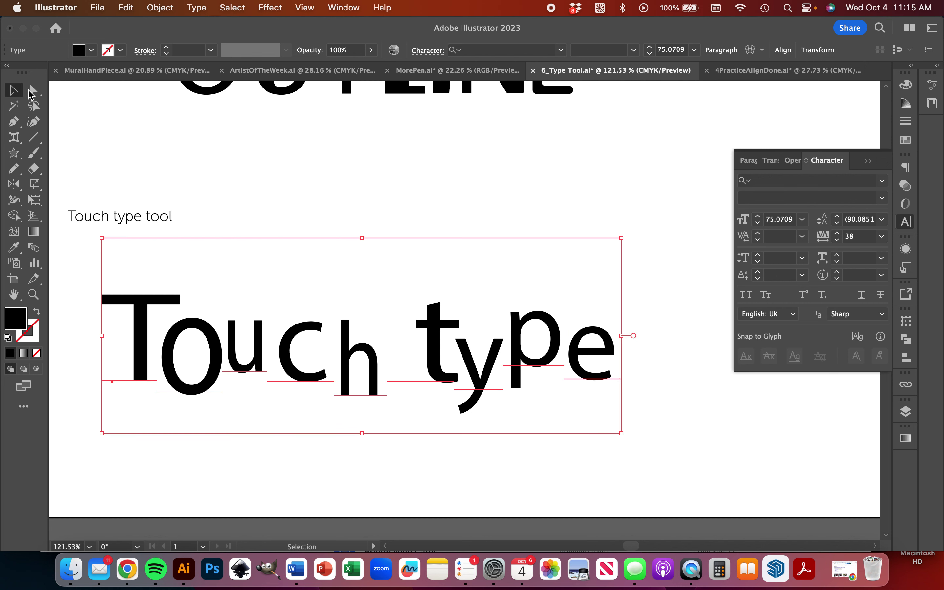
click(386, 348)
scroll(386, 347, down, 1)
click(386, 348)
scroll(386, 347, down, 5)
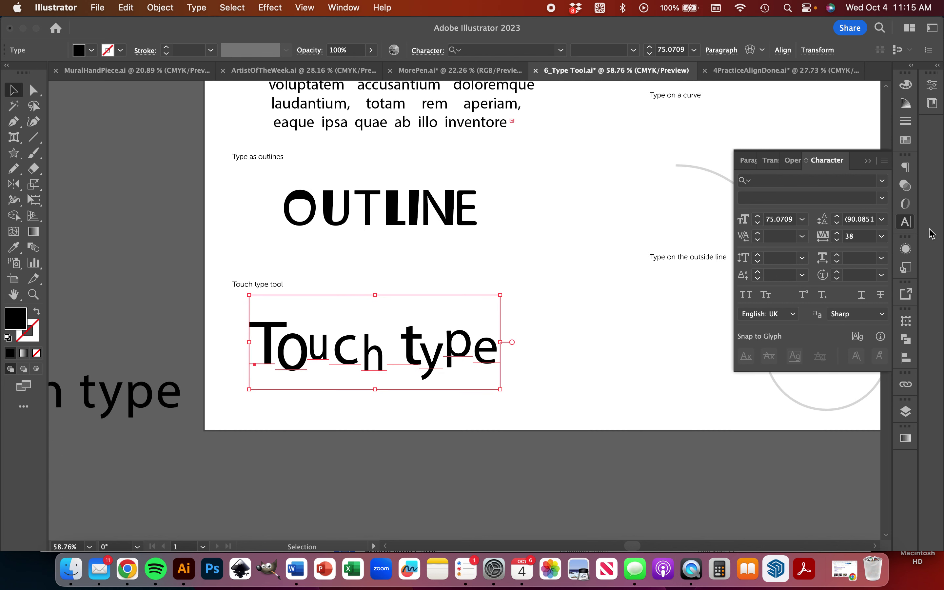
click(883, 181)
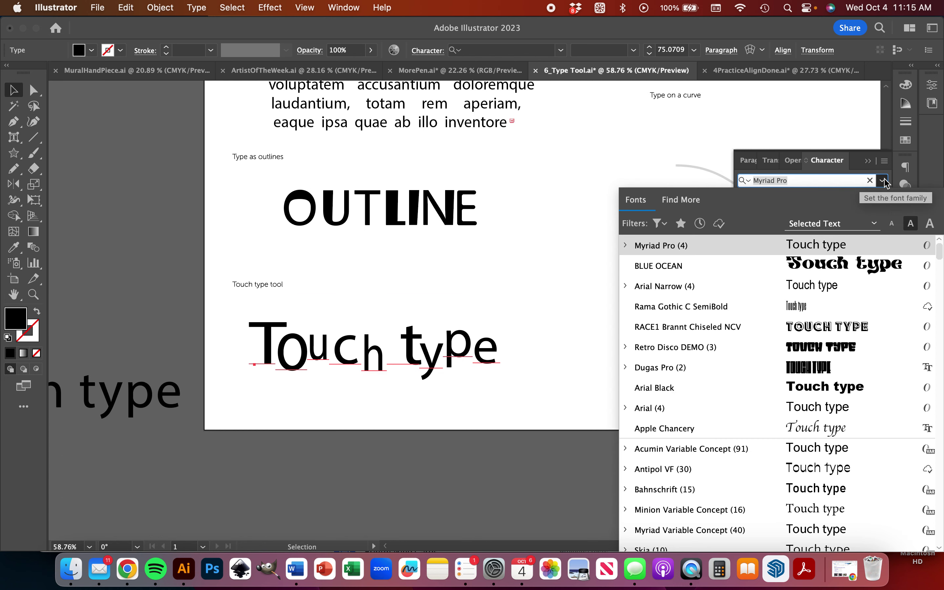
click(839, 349)
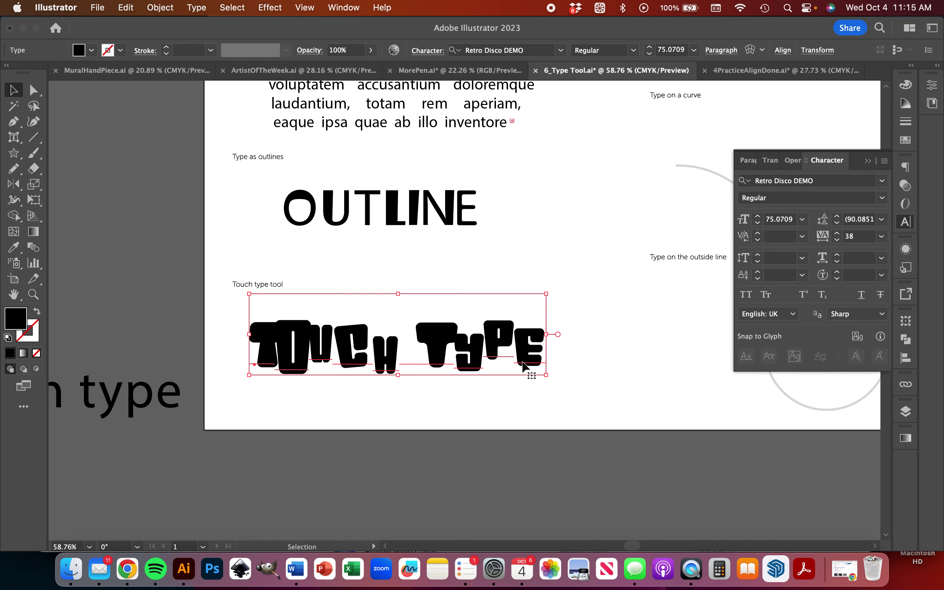
Fill the "Touch type" lettering with yellow efe920
scroll(536, 386, right, 3)
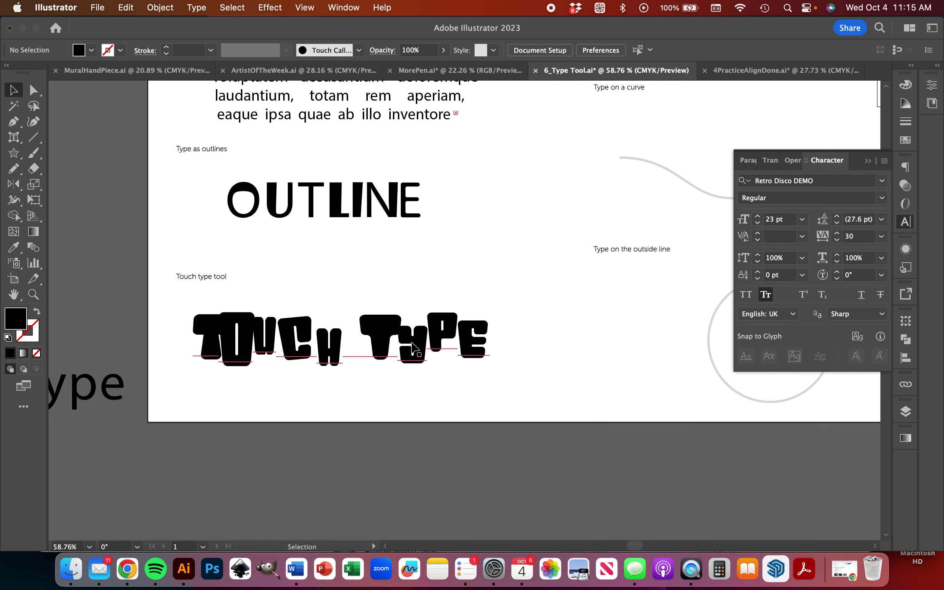
double_click(14, 322)
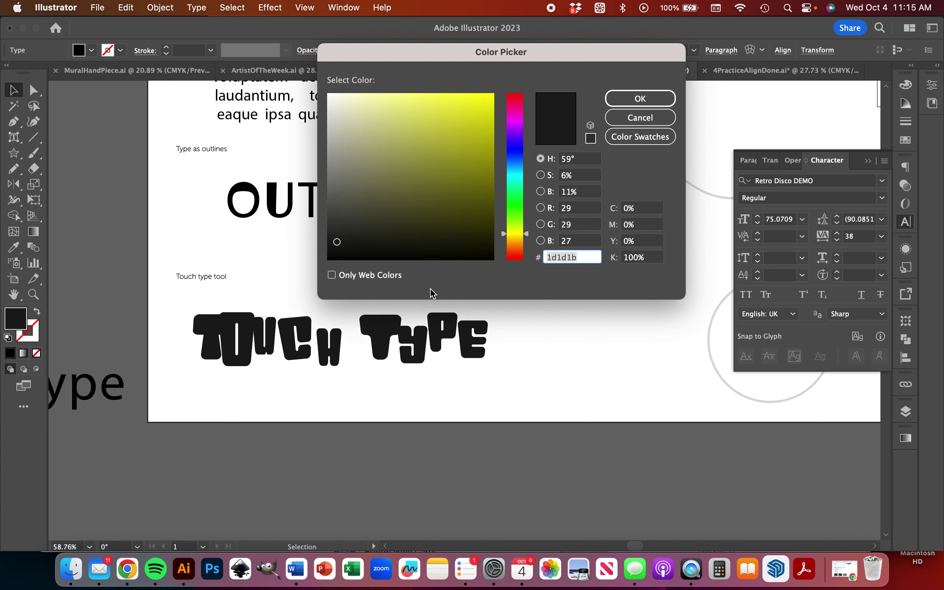
click(473, 104)
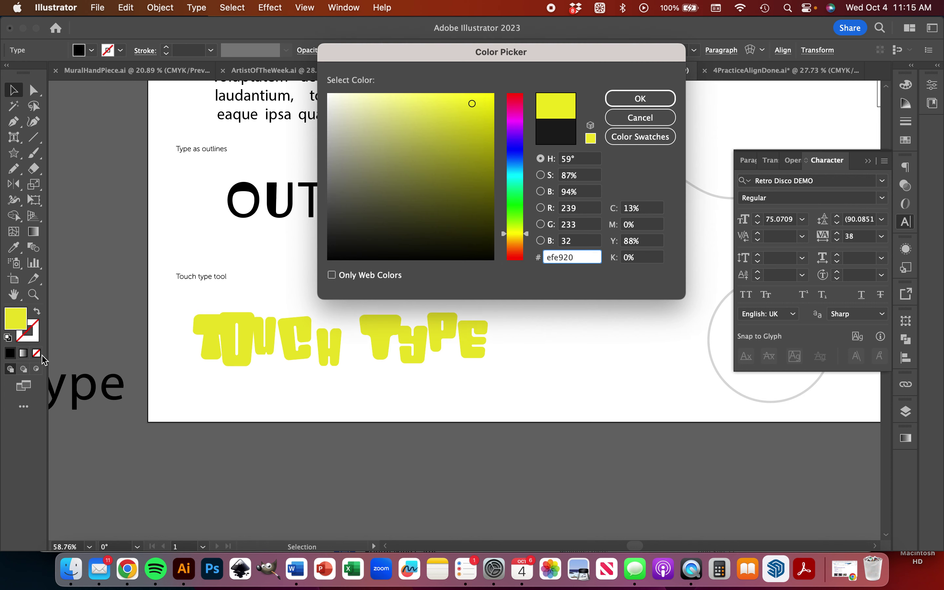
click(640, 98)
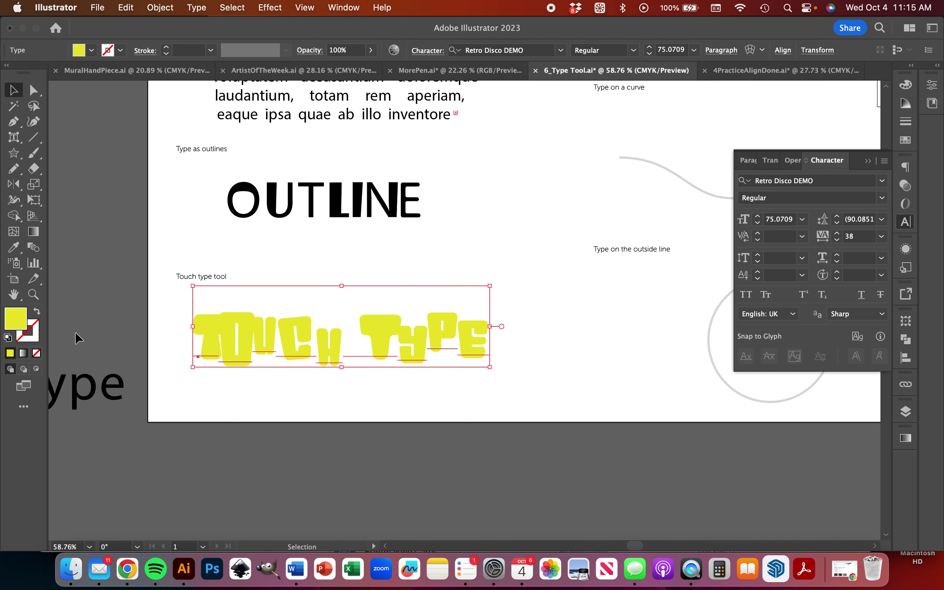
Give the "Touch type" lettering a 5 pt stroke in golden orange e5b415 and deselect it
double_click(26, 339)
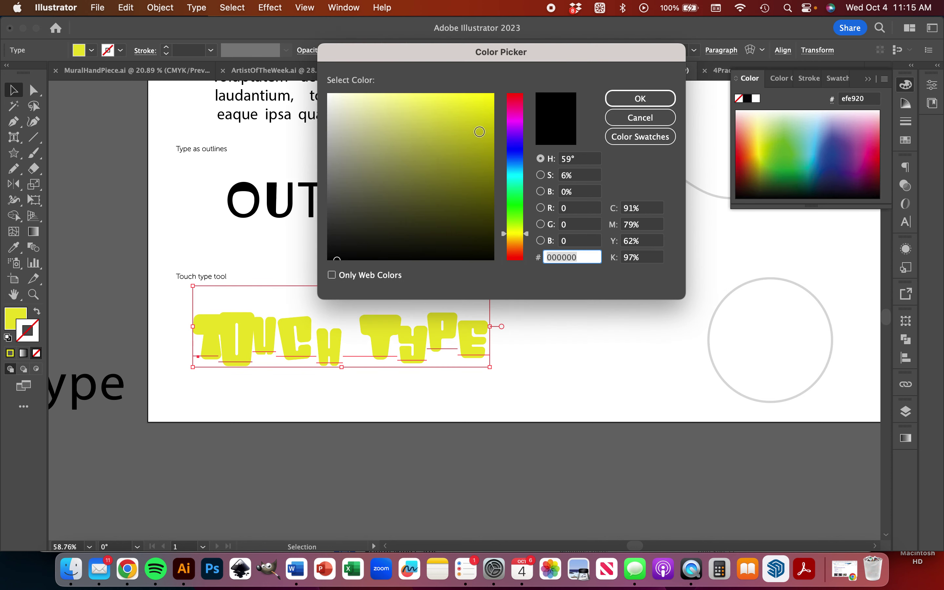
click(522, 239)
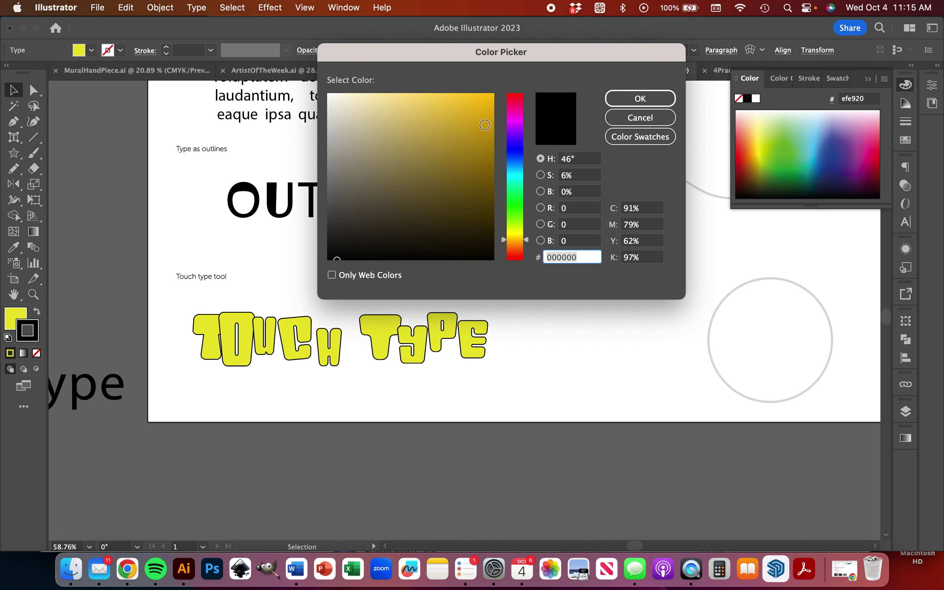
click(479, 110)
click(640, 99)
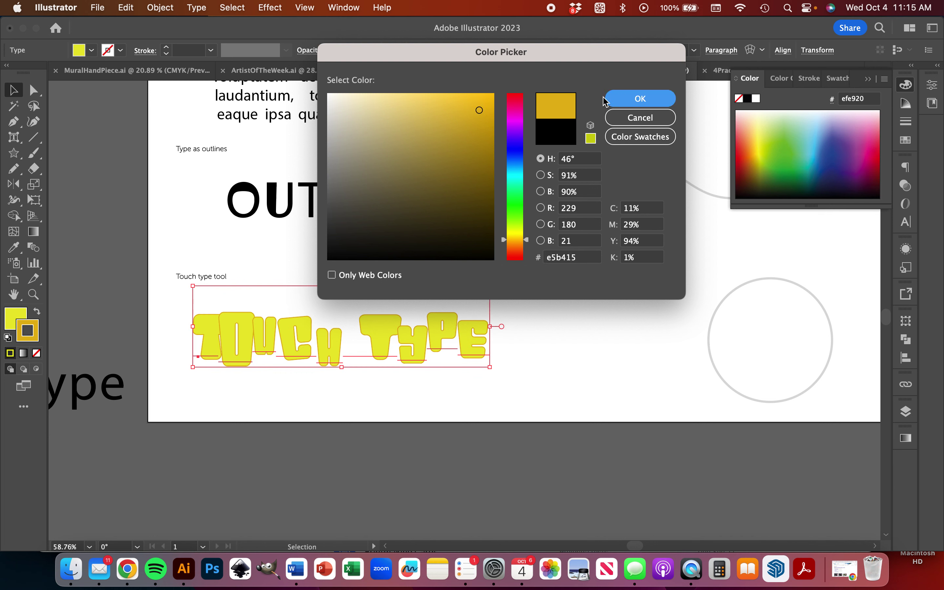
click(166, 47)
click(166, 48)
click(166, 47)
click(166, 47)
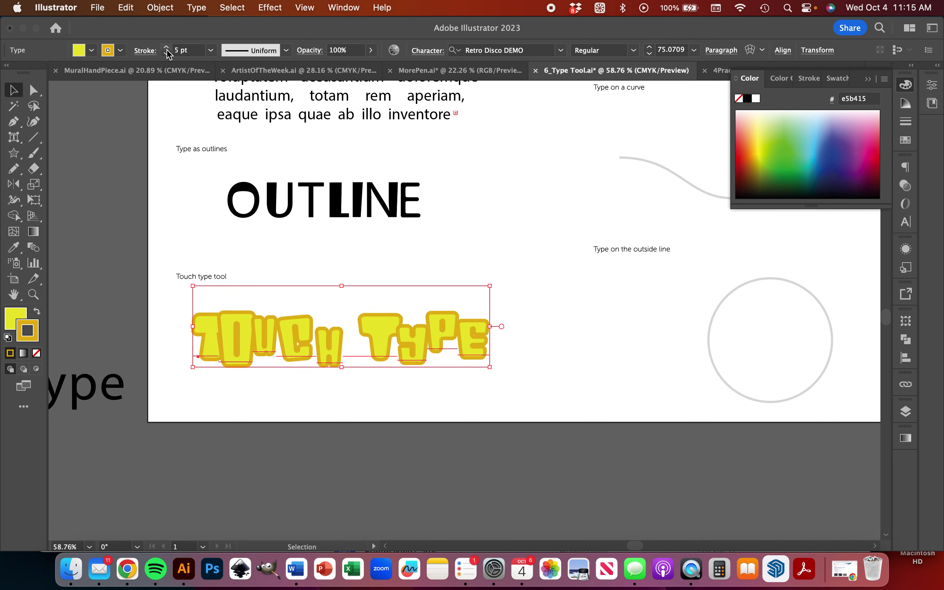
click(441, 381)
Create the vertical text "DIGITAL" below the "Vertical text" heading with the Vertical Type Tool
scroll(440, 381, right, 5)
scroll(440, 381, up, 3)
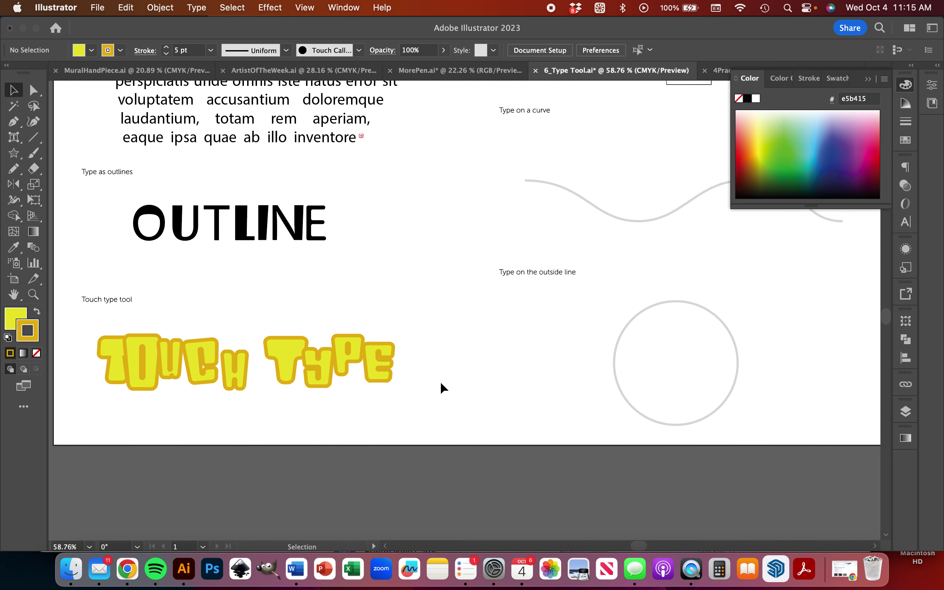
scroll(419, 391, down, 3)
scroll(418, 391, right, 5)
scroll(418, 391, up, 5)
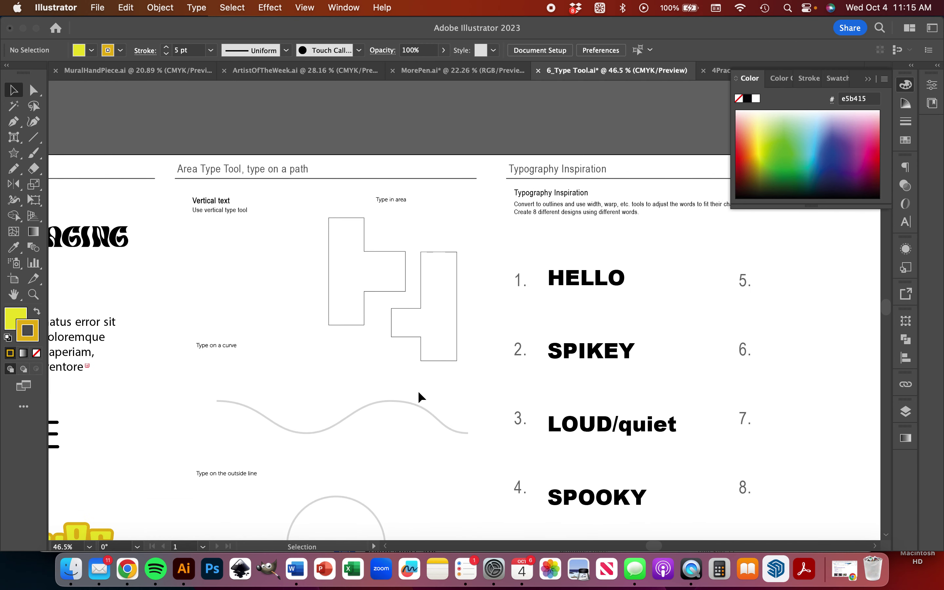
scroll(418, 391, left, 7)
scroll(419, 391, up, 3)
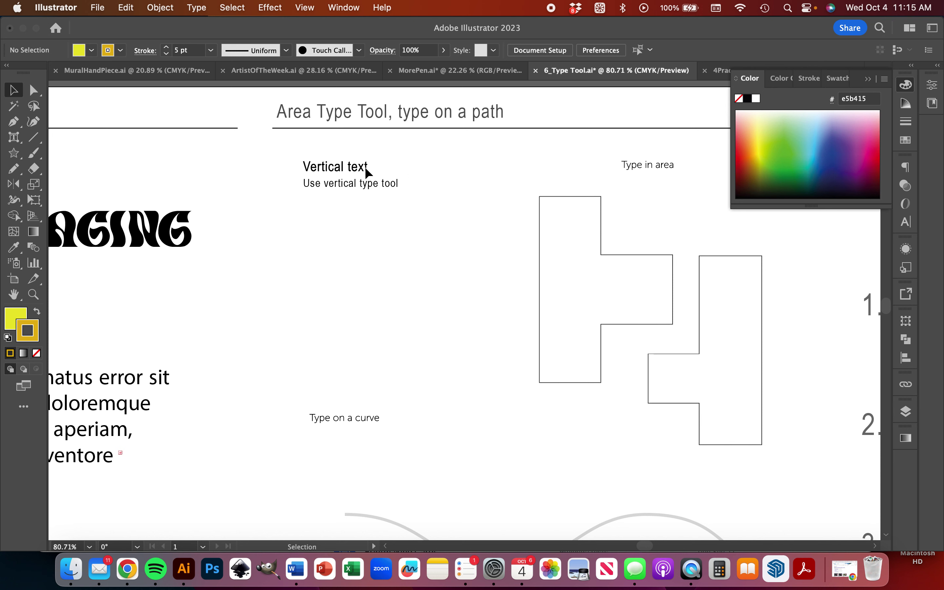
click(14, 139)
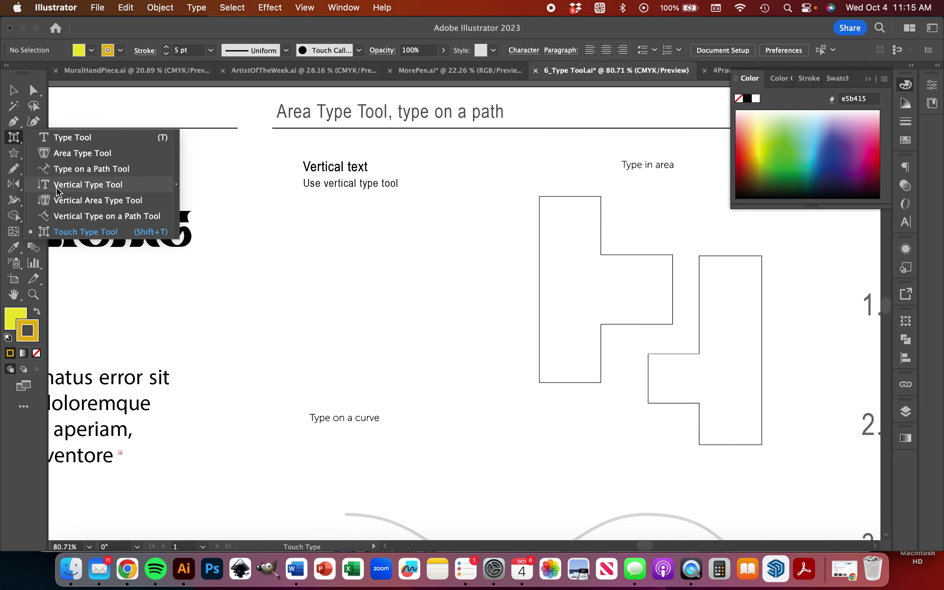
click(89, 185)
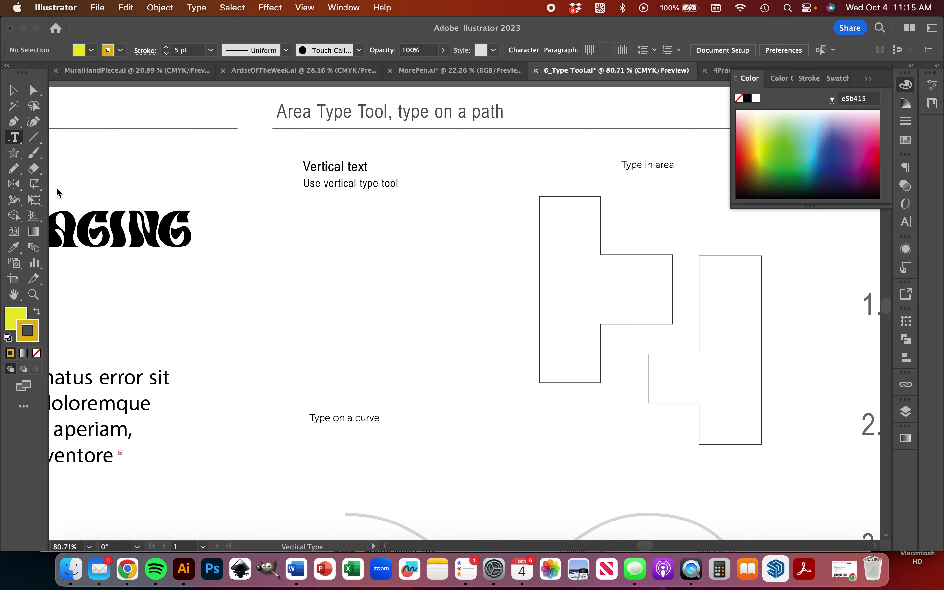
click(327, 226)
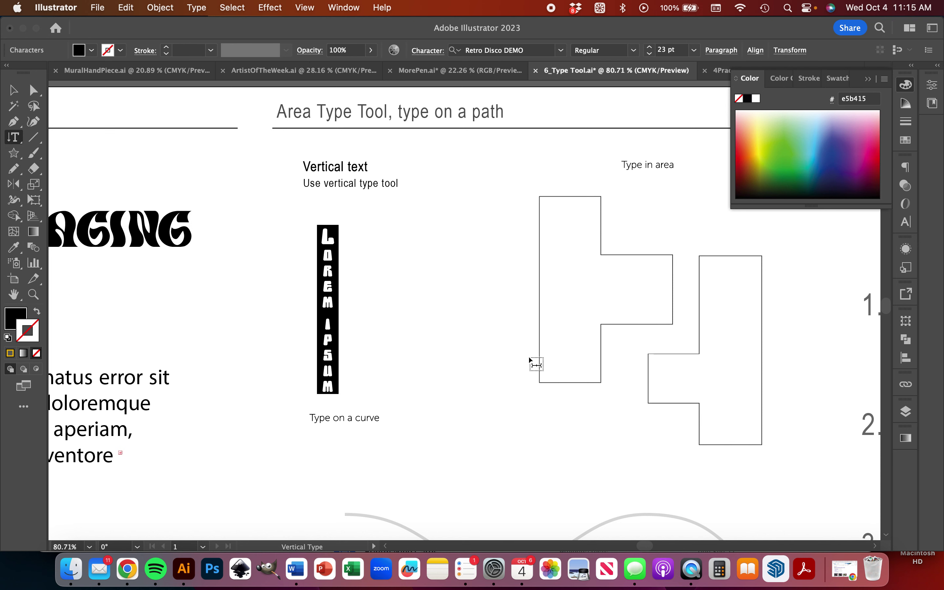
text(DIGITA)
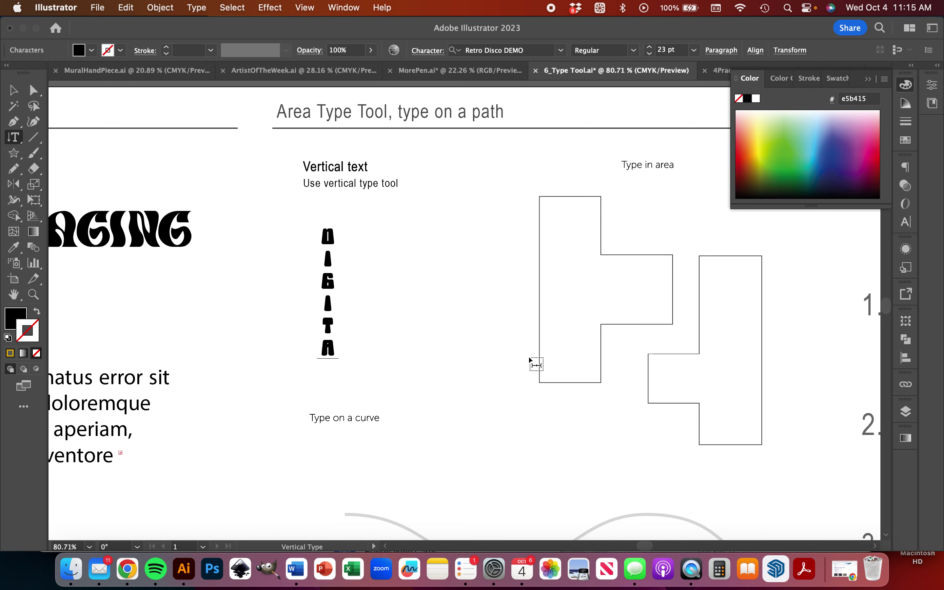
text(L)
Duplicate the vertical "DIGITAL" text just to its right and replace the copy's wording with "IMAGING"
click(13, 90)
drag(335, 318, 372, 319)
triple_click(364, 299)
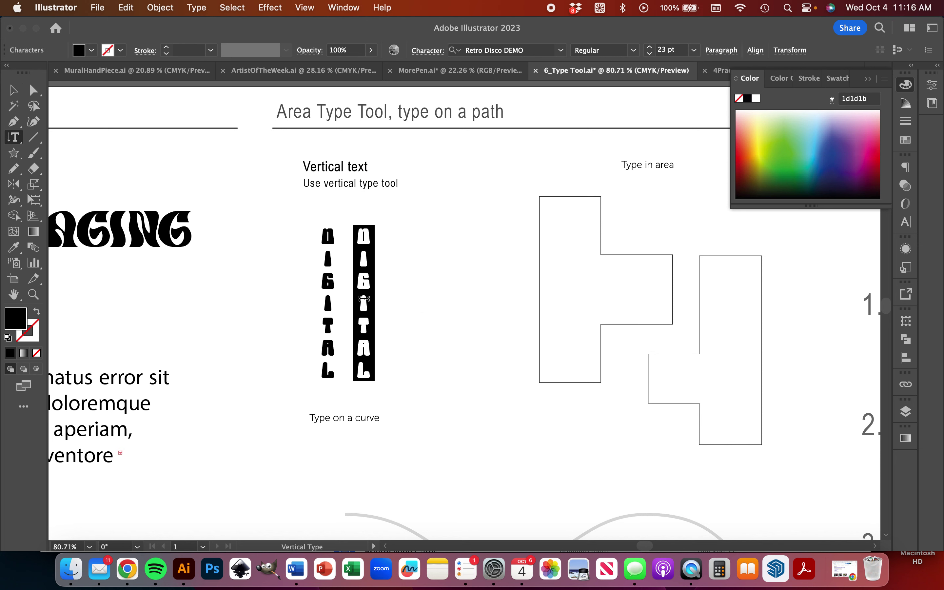
text(IMAGING)
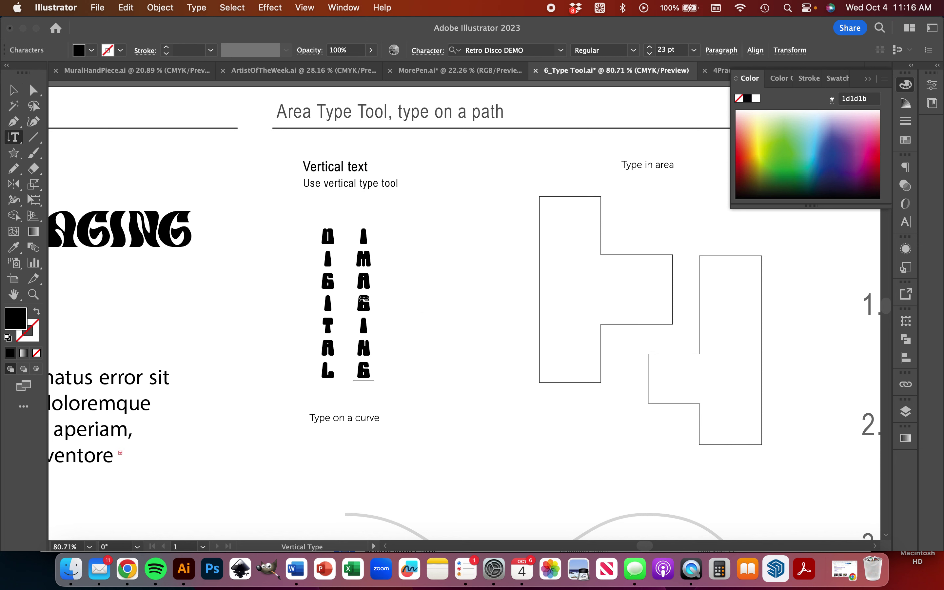
click(20, 95)
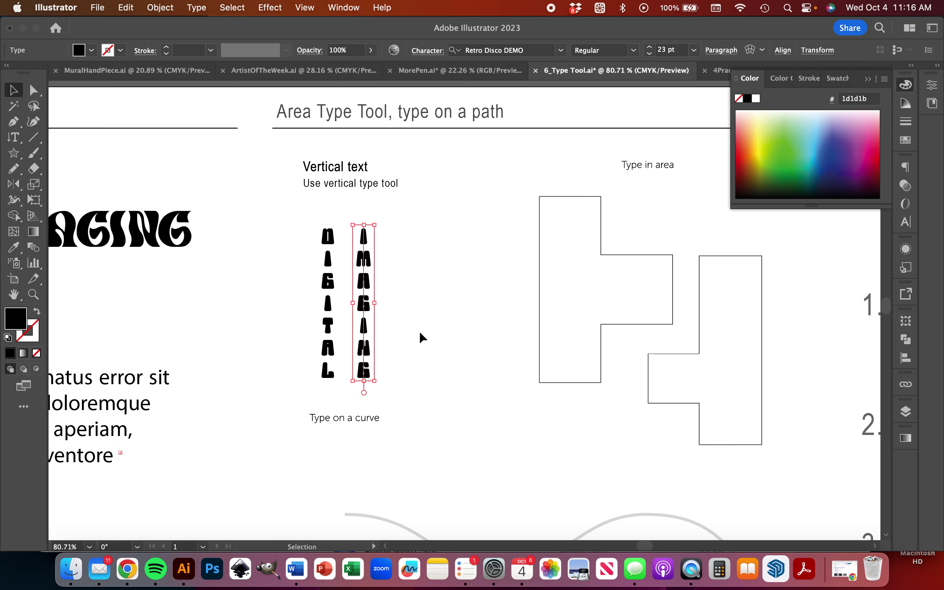
Look over the worksheet's remaining exercises for type on a curve, type on the outside line and type in area
scroll(415, 338, down, 6)
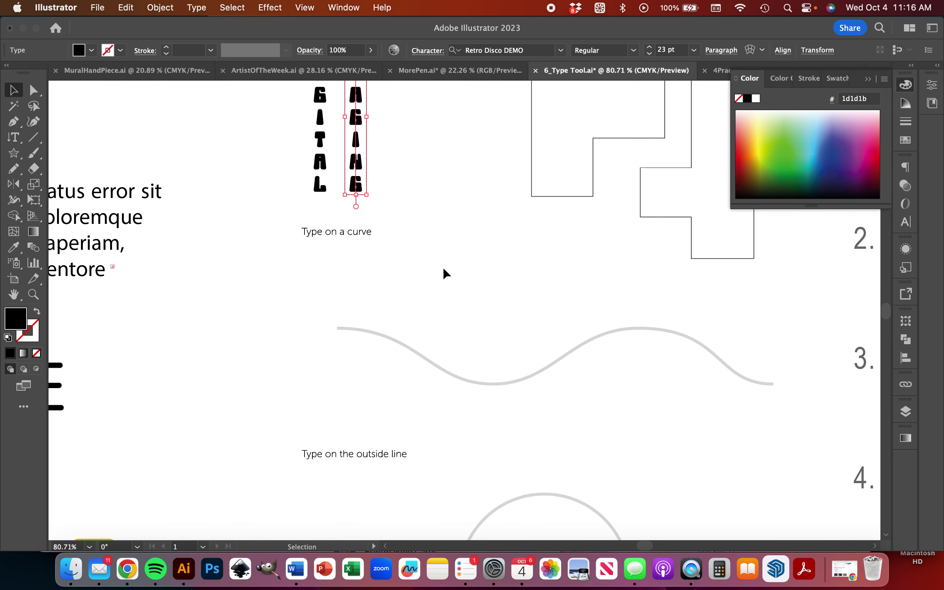
scroll(347, 415, down, 1)
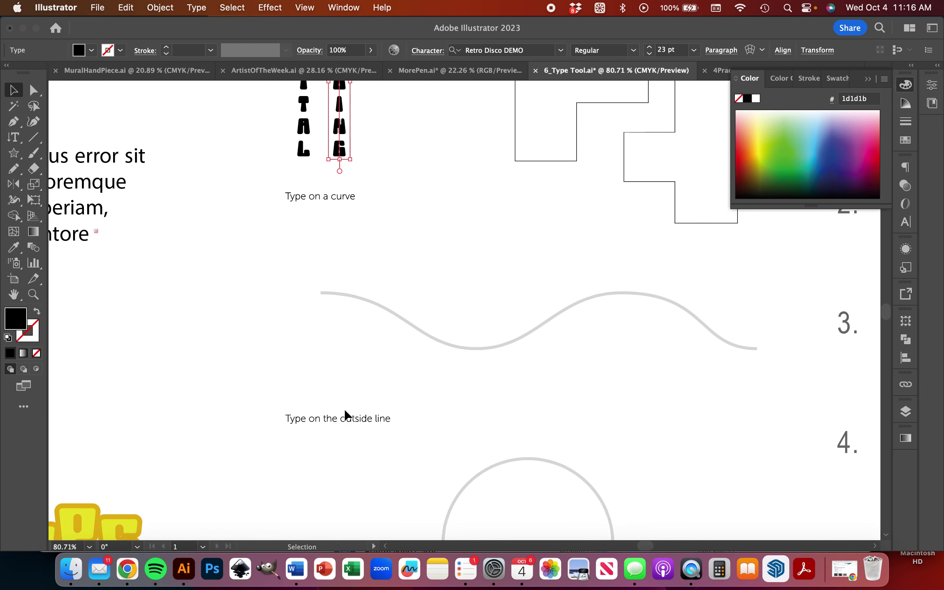
click(15, 143)
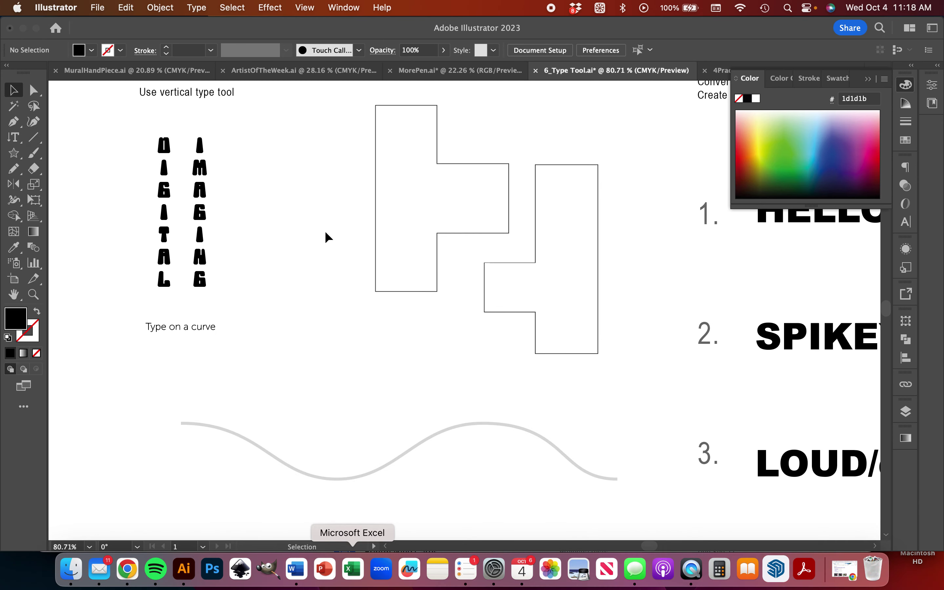
scroll(328, 237, left, 3)
scroll(327, 237, up, 1)
scroll(392, 177, right, 5)
scroll(392, 178, up, 1)
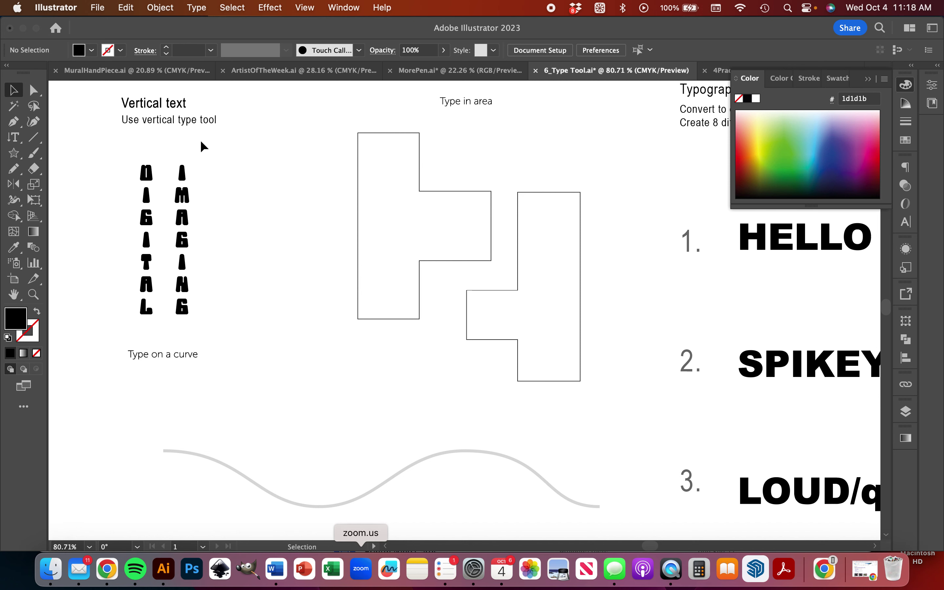
scroll(258, 222, left, 3)
scroll(257, 222, up, 1)
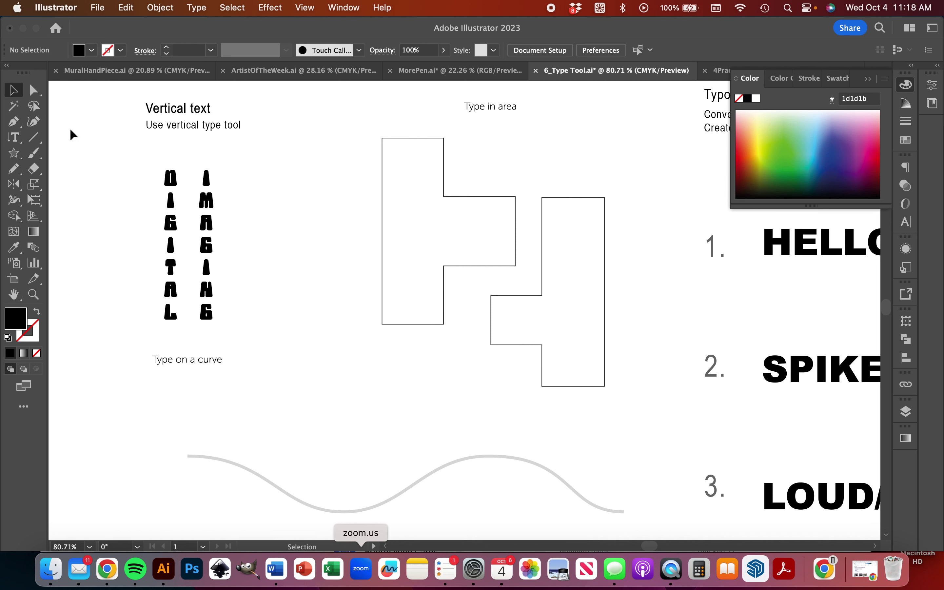
scroll(343, 234, left, 2)
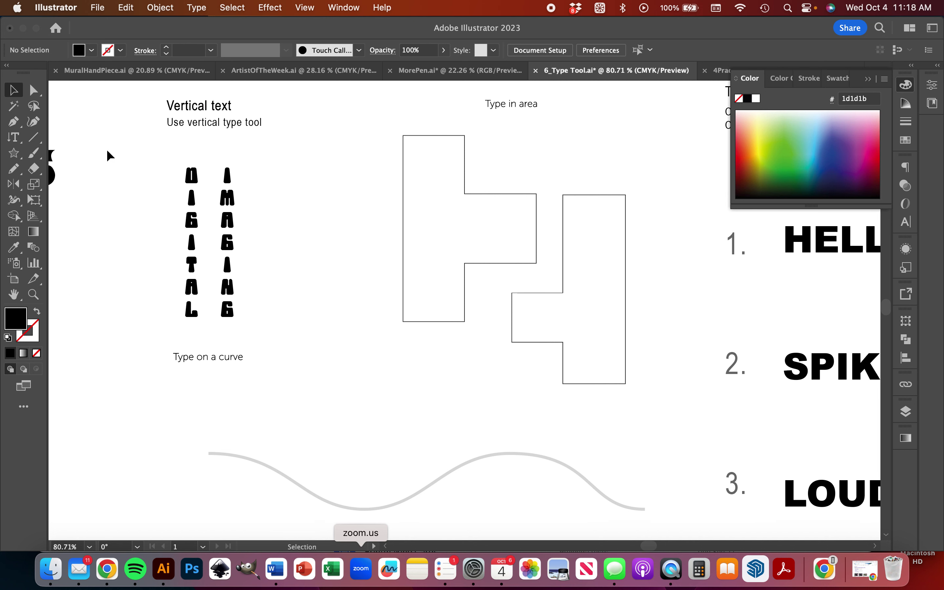
Draw a circle between the vertical text and the T-shaped outline, with no fill and a black 1 pt stroke
click(22, 158)
click(70, 169)
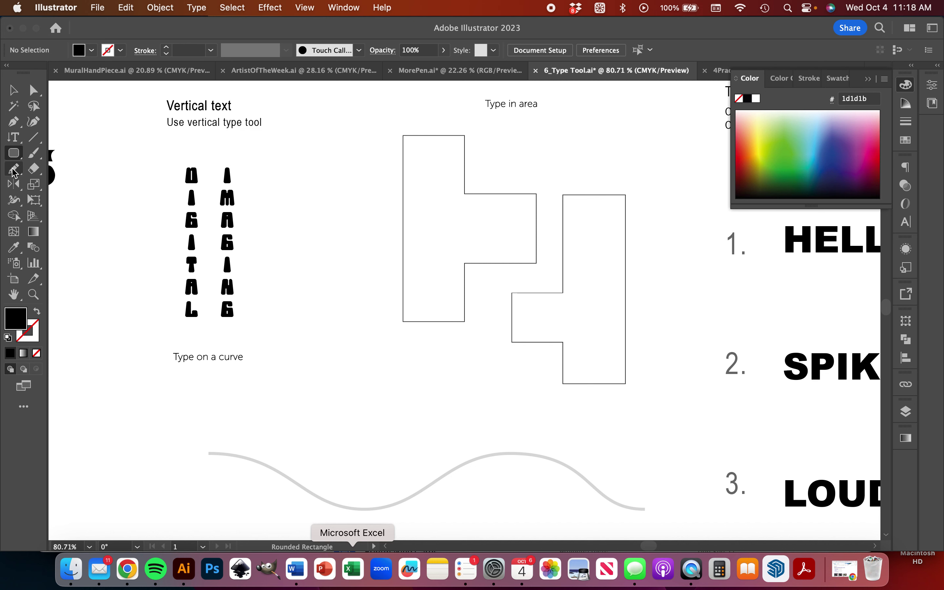
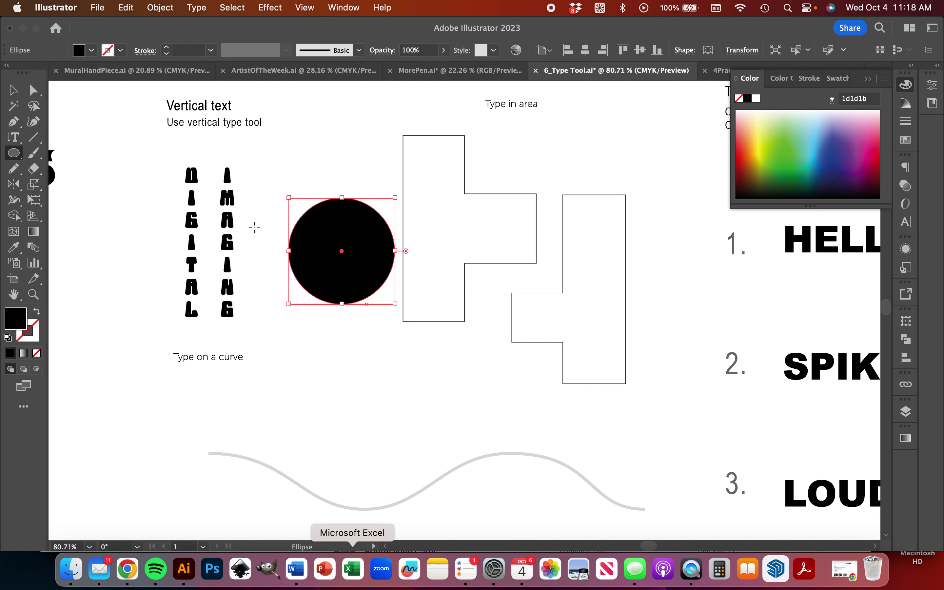
click(14, 90)
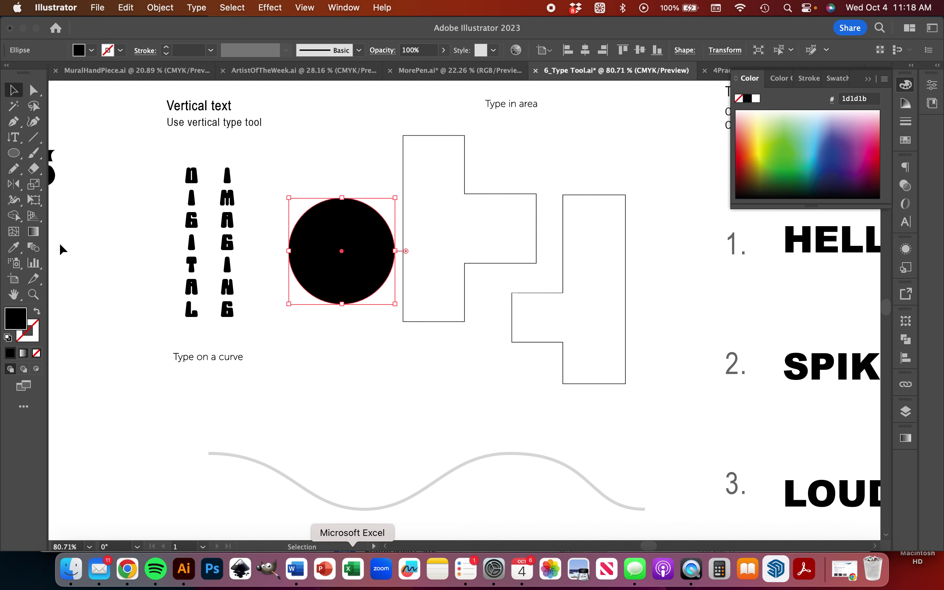
click(36, 313)
Fill the circle with placeholder text using the Area Type Tool and dismiss the alert
click(15, 138)
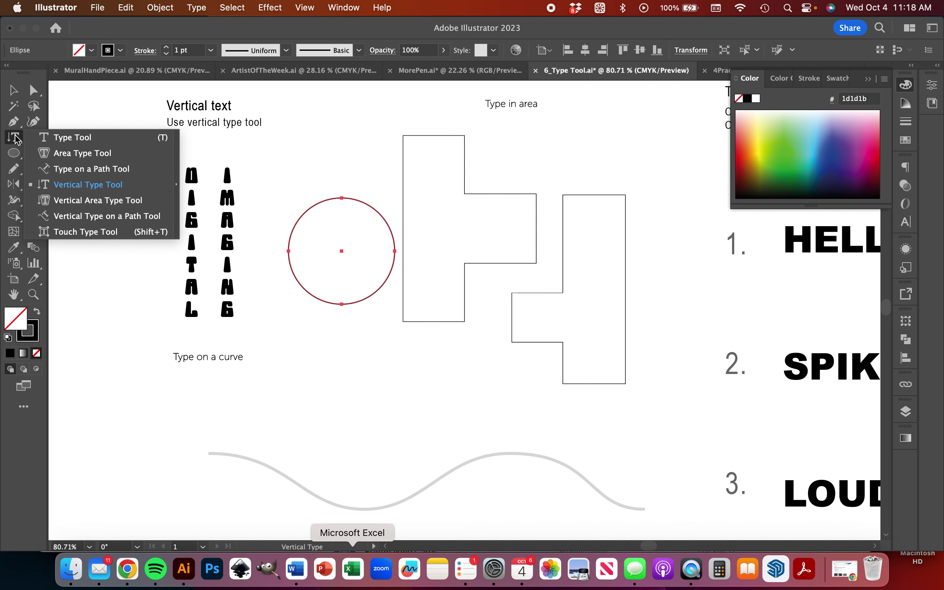
click(69, 155)
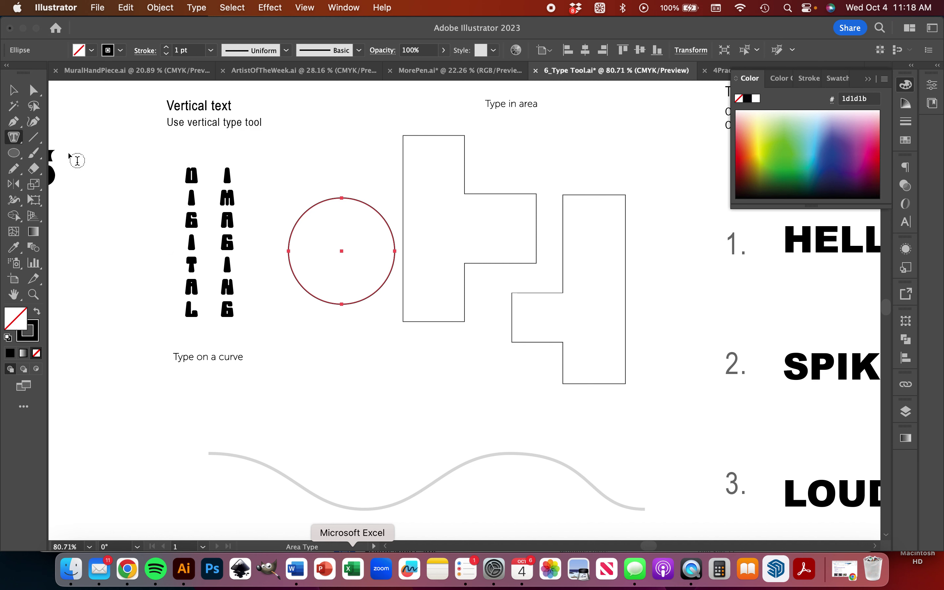
click(307, 214)
click(430, 342)
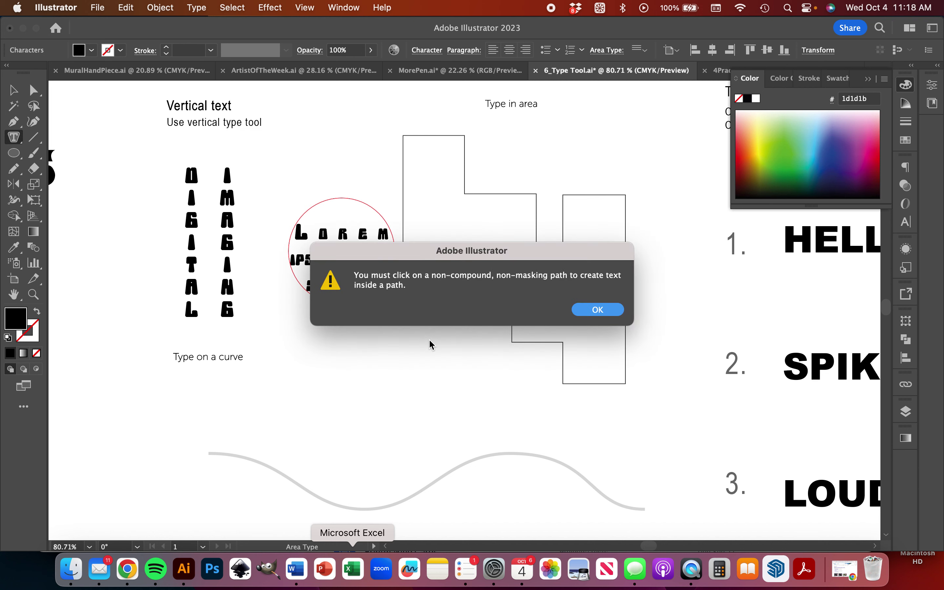
click(592, 312)
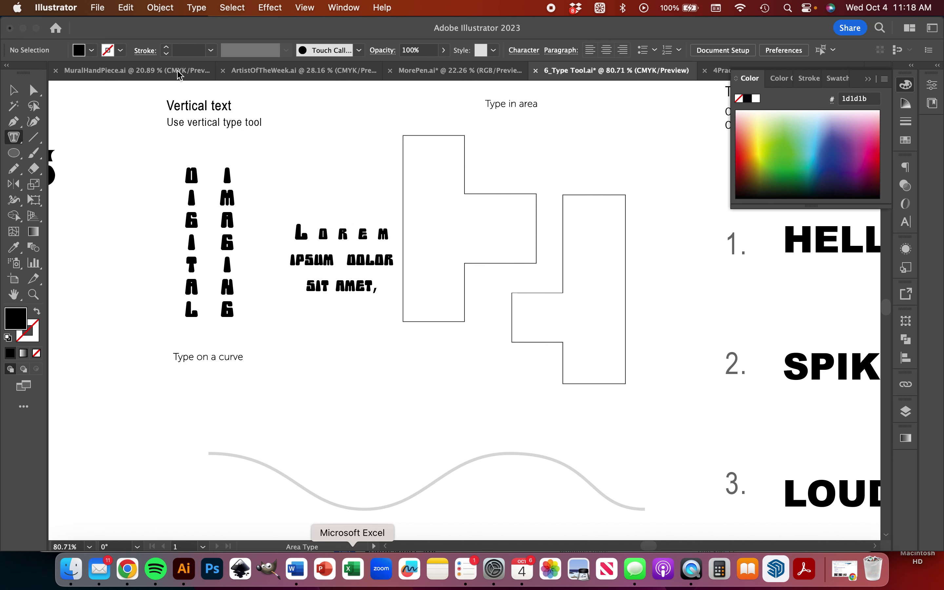
Fill the left T-shaped outline under "Type in area" with placeholder text using the Area Type Tool
click(15, 91)
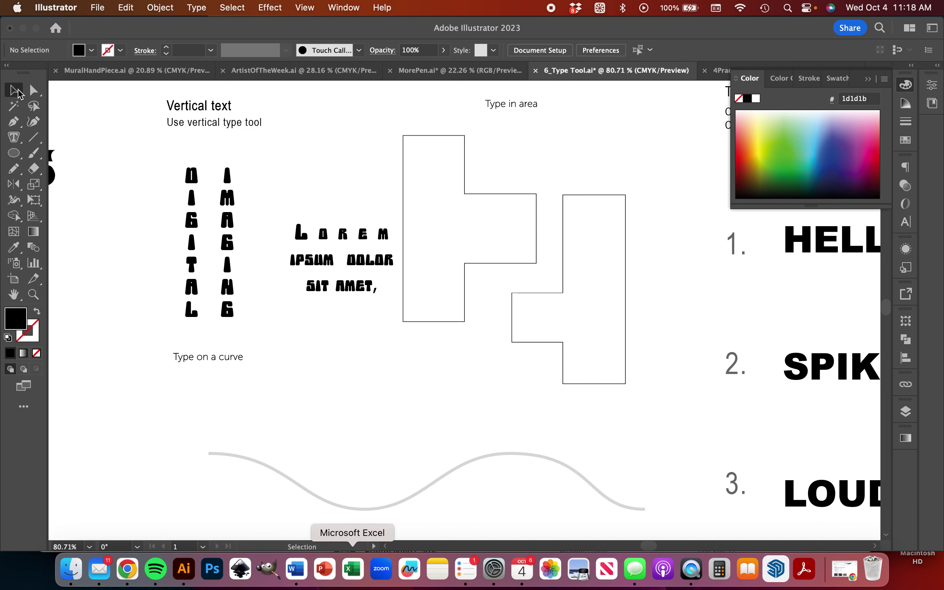
click(434, 137)
click(13, 139)
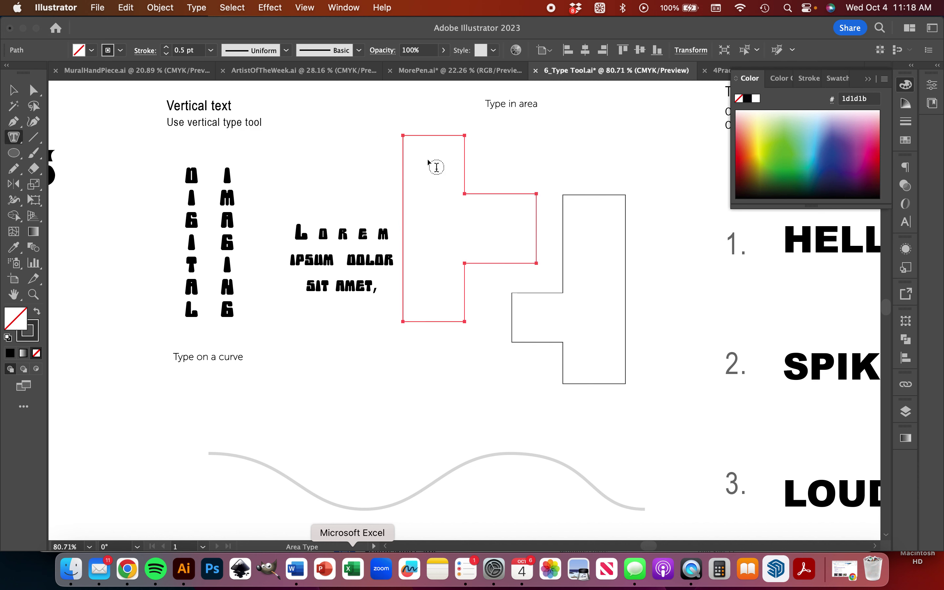
click(414, 150)
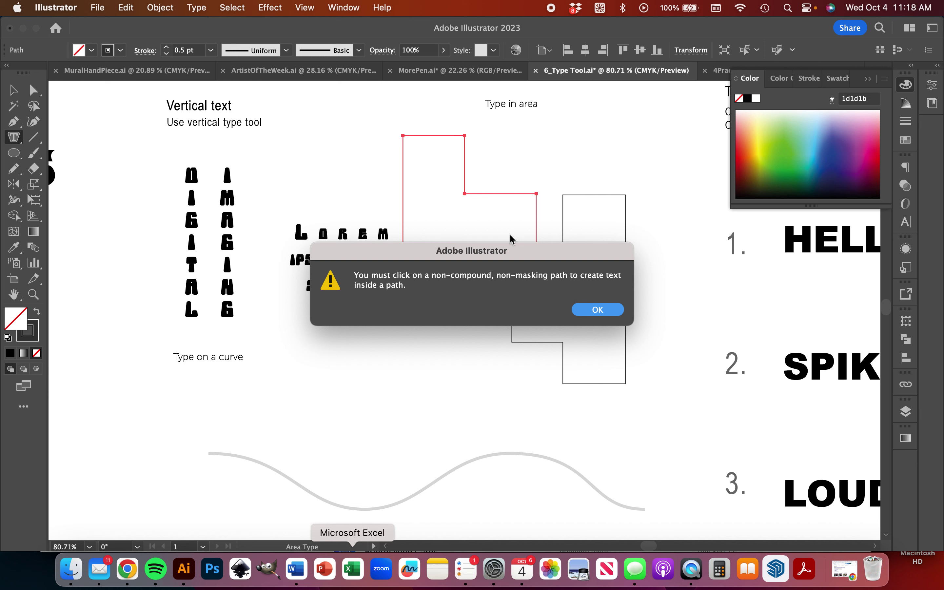
click(584, 312)
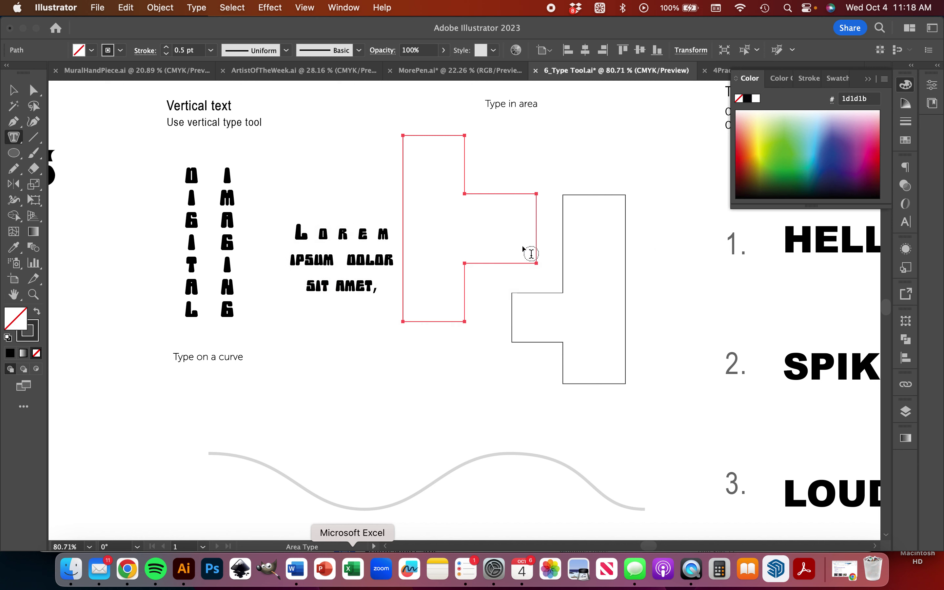
click(410, 148)
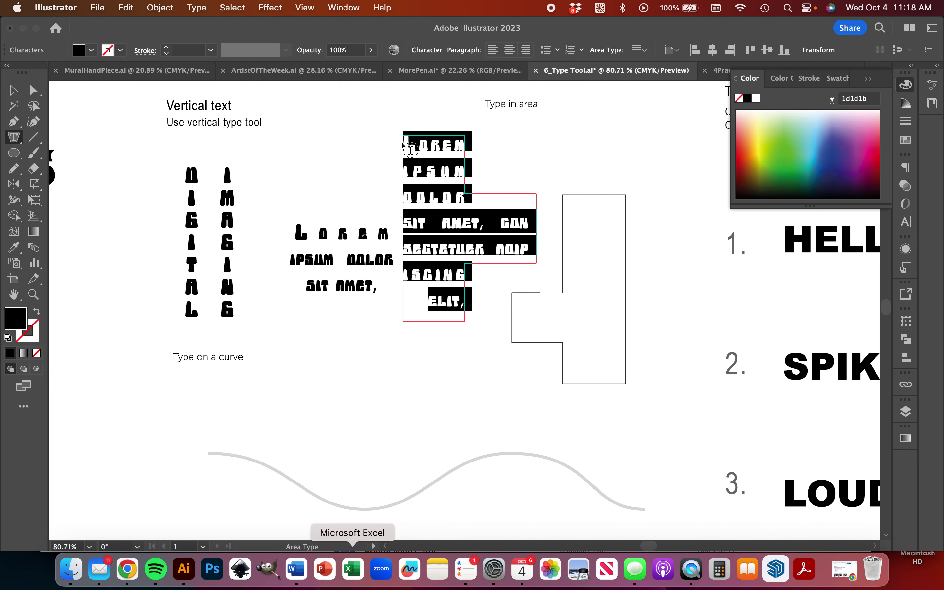
Set the left shape's text in Arial with 21 pt leading and append "Lorem ipsum dolor" to fill the remaining space
click(906, 226)
click(883, 181)
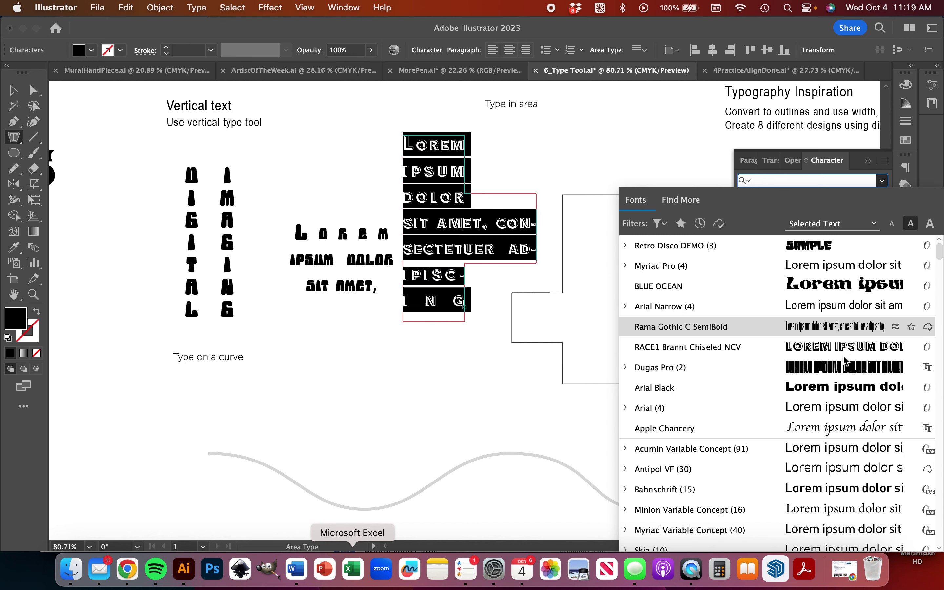
click(827, 412)
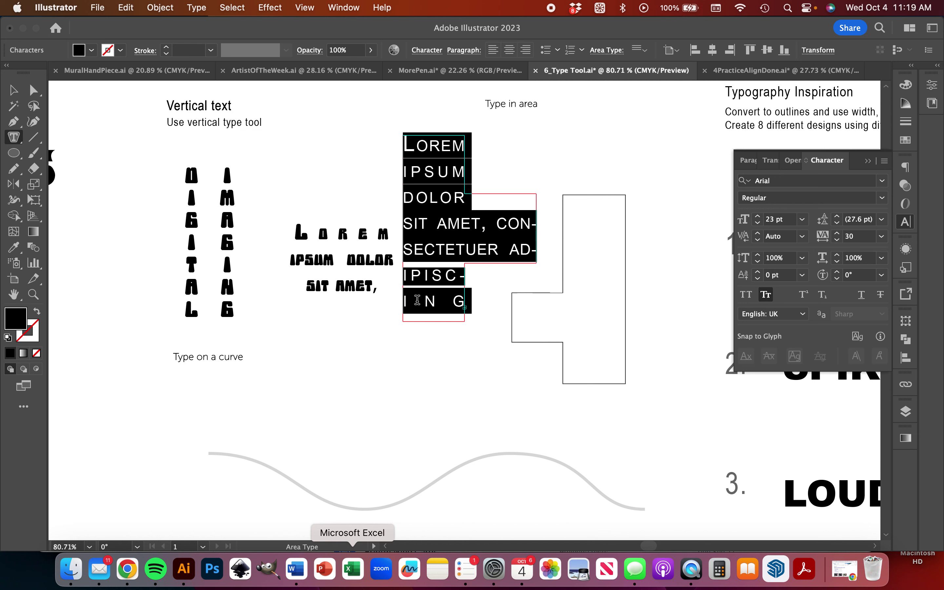
click(837, 223)
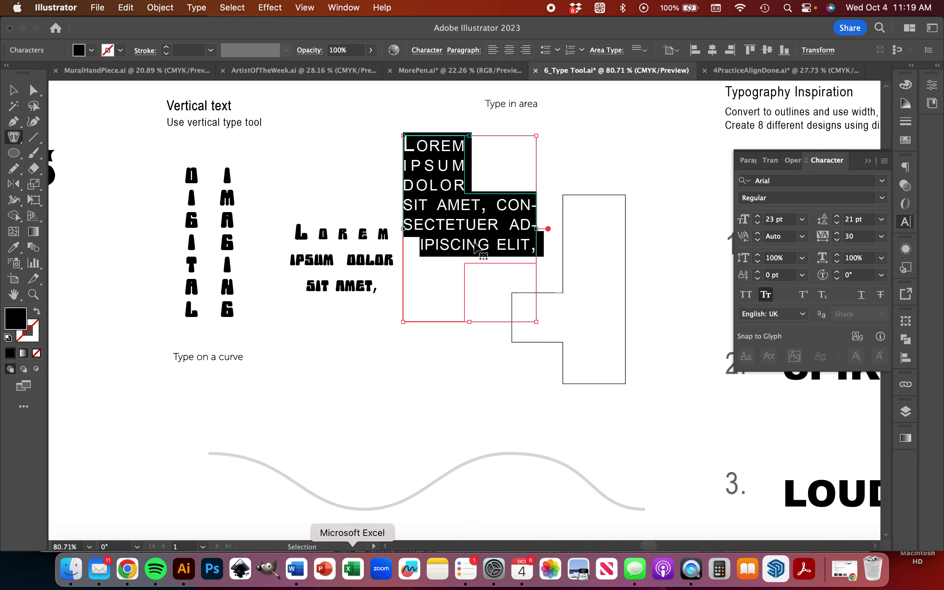
key(Right)
text(LOREM IPSUM DOLOR)
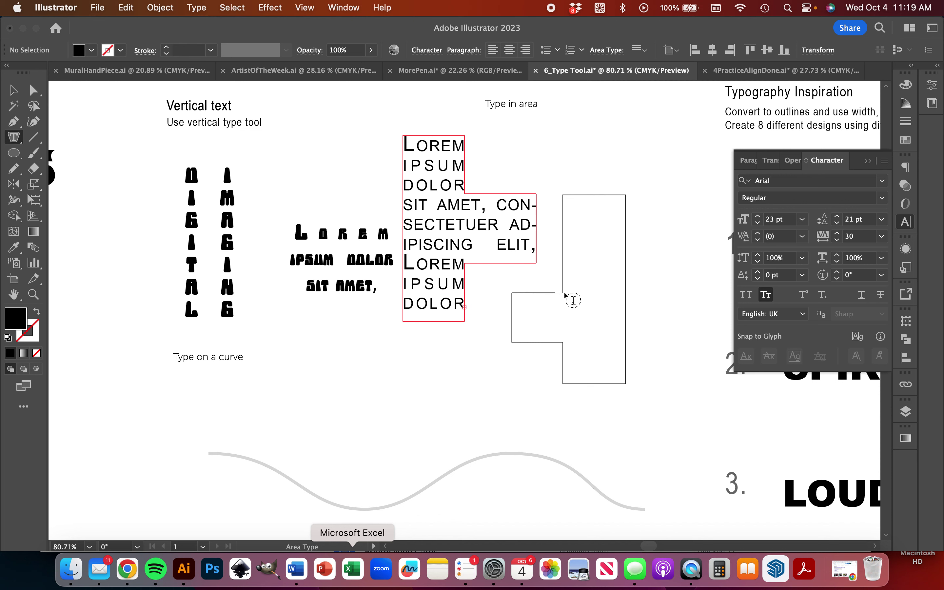
Fill the right T-shaped outline with placeholder area text and match its font to the left shape's Arial
click(572, 276)
key(super)
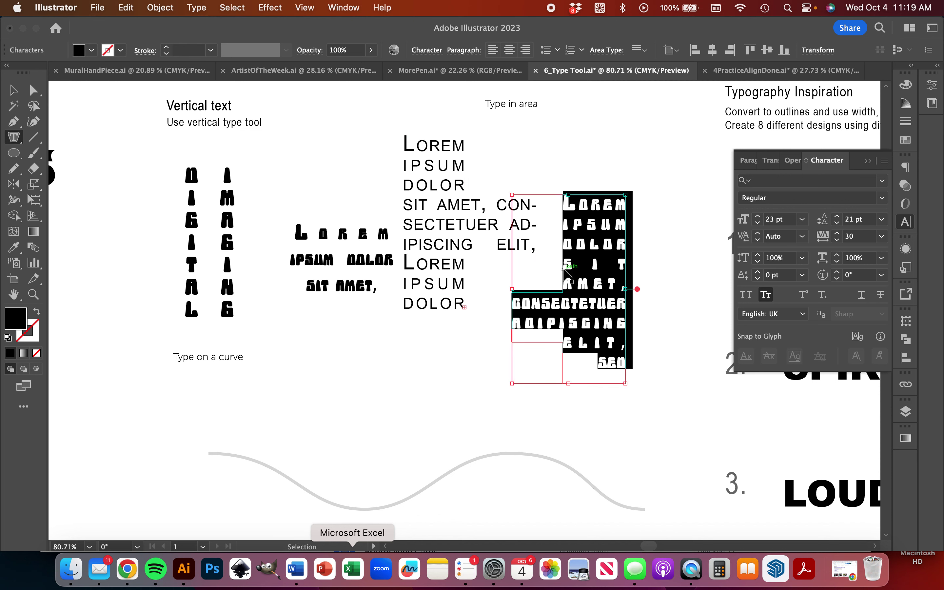
super+click(564, 269)
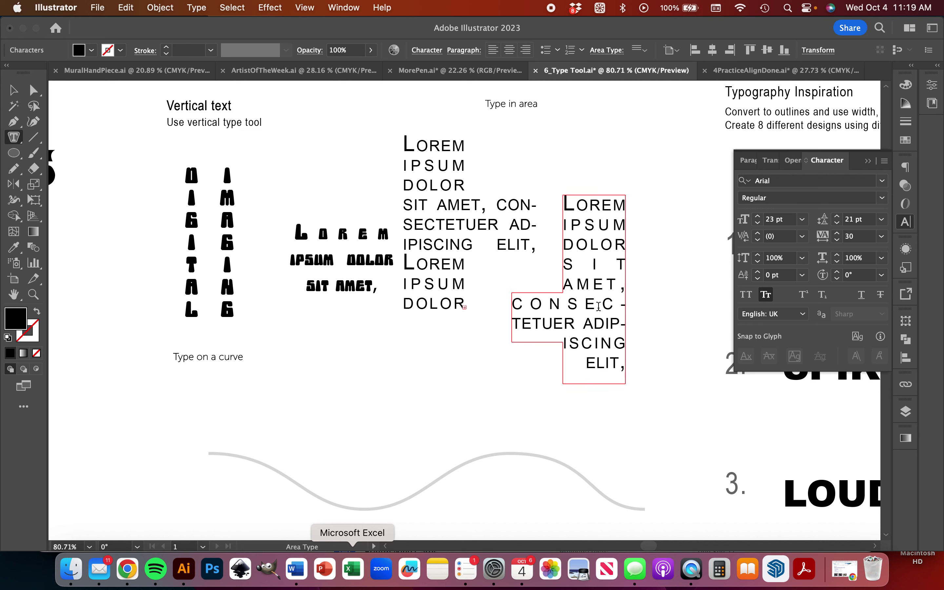
Paste additional placeholder text within the last word of the right shape's text
key(super+a)
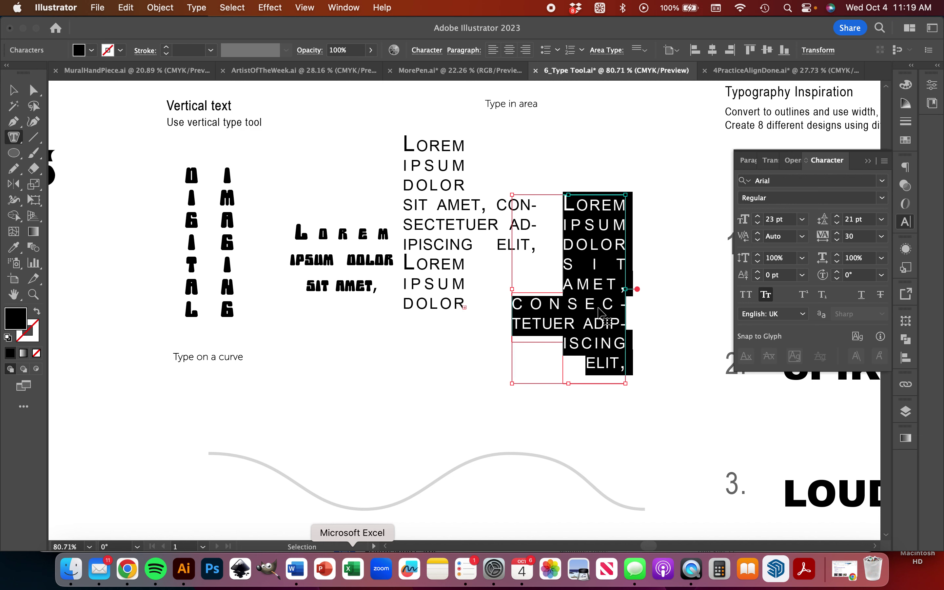
click(599, 312)
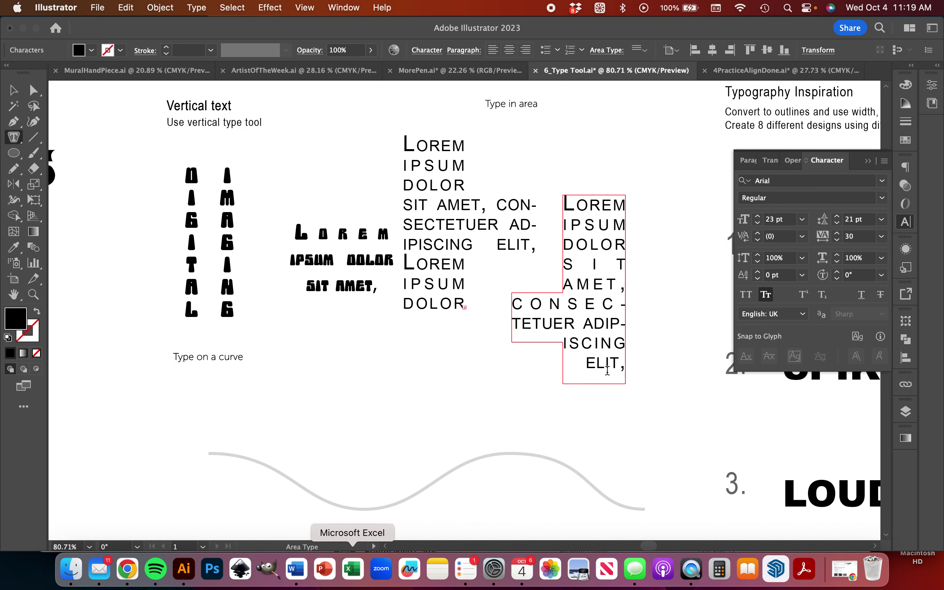
key(super+v)
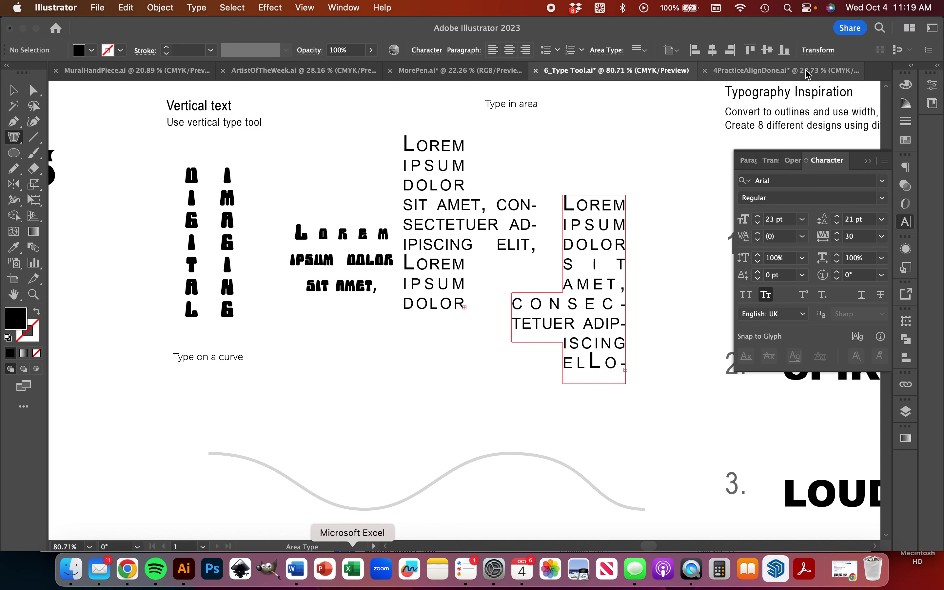
Set the leading of all the text in the right T-shaped outline to 20 pt and deselect it
key(super+a)
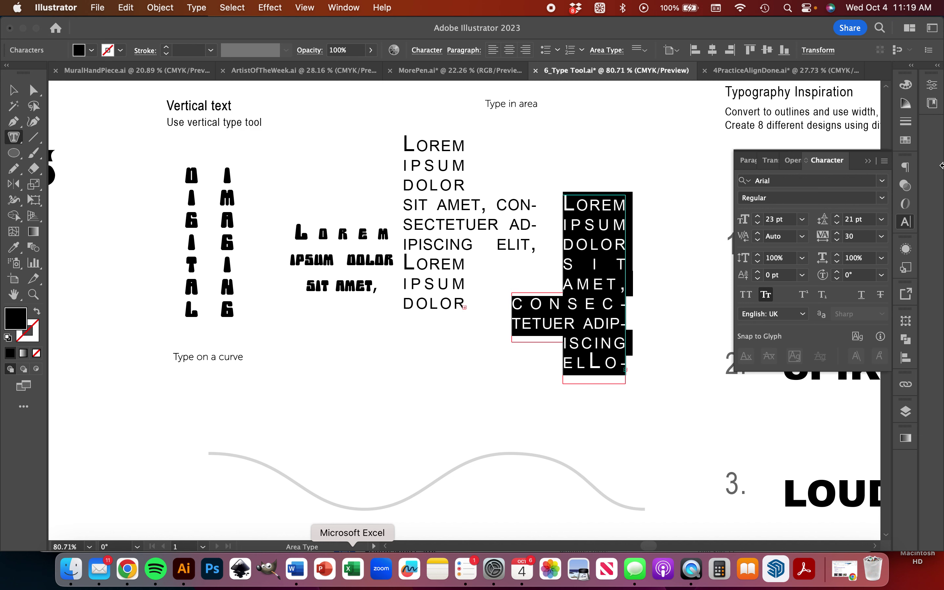
click(837, 224)
click(837, 224)
click(838, 223)
click(839, 222)
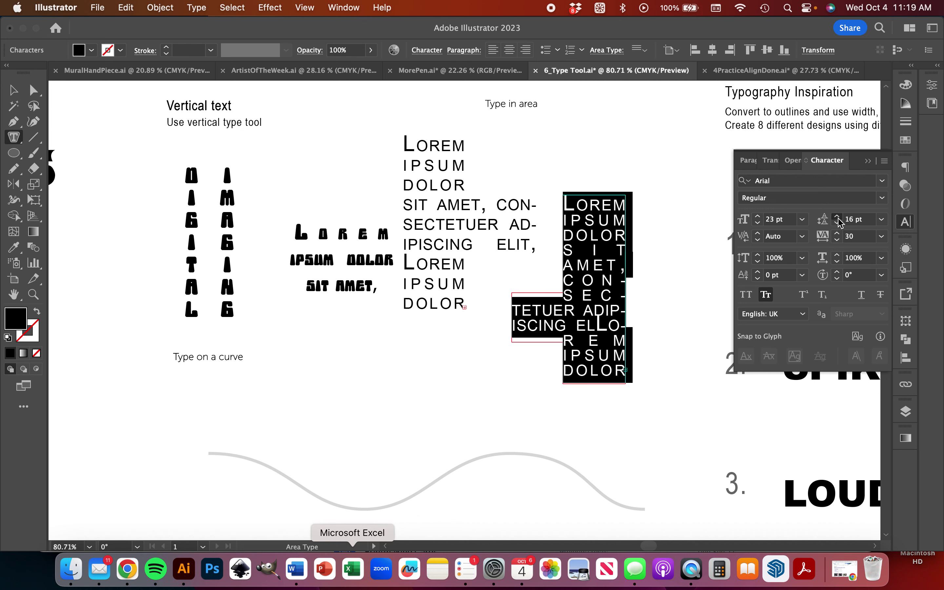
click(838, 218)
click(838, 219)
click(838, 219)
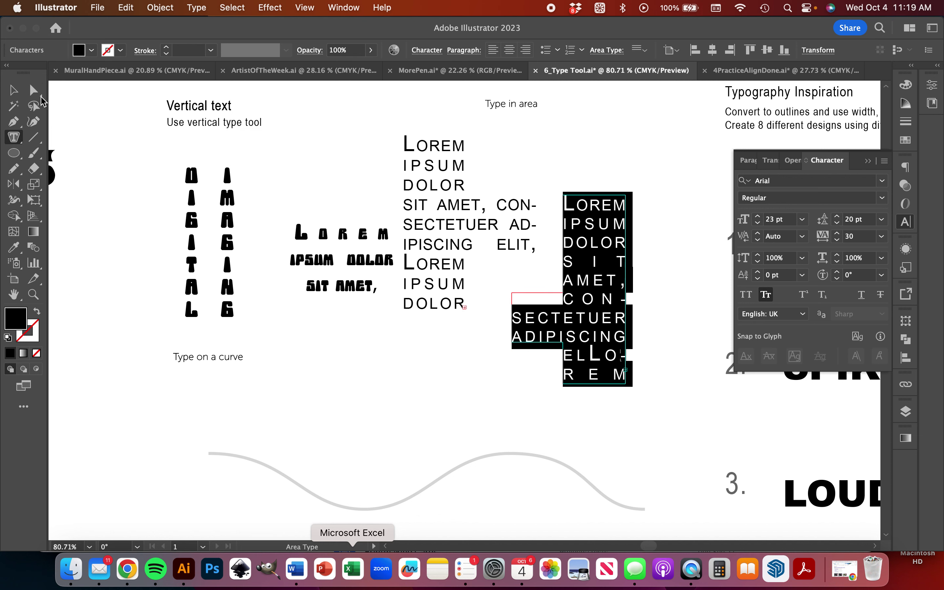
click(18, 90)
click(358, 338)
Set the placeholder text inside the circle in Arial with 21 pt leading, discarding the Rama Gothic C SemiBold trial
click(347, 256)
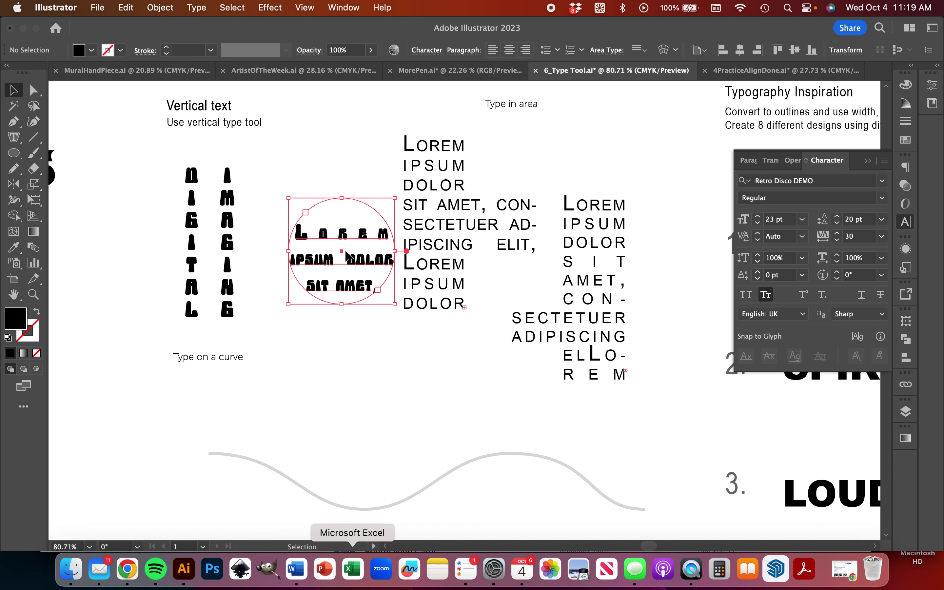
triple_click(347, 254)
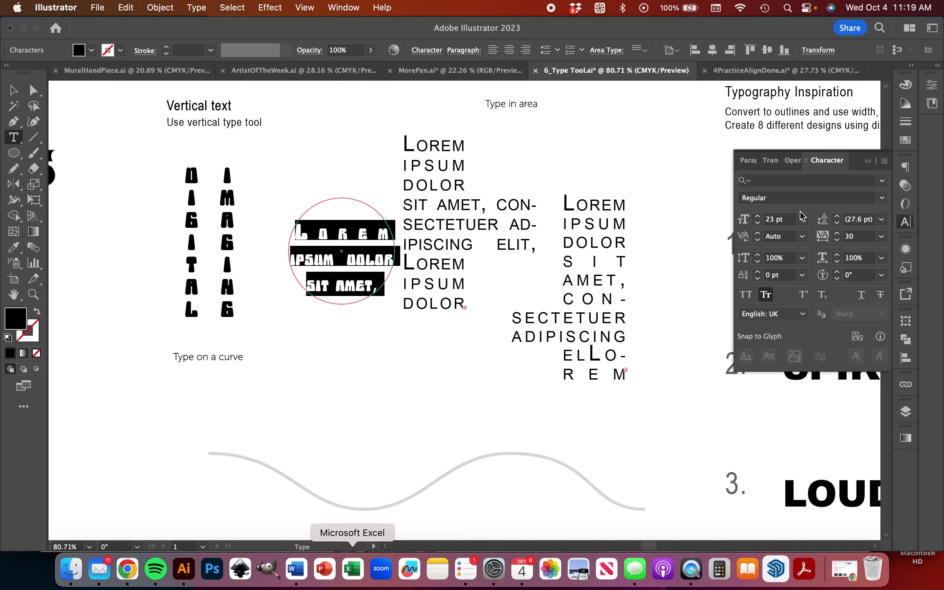
click(881, 180)
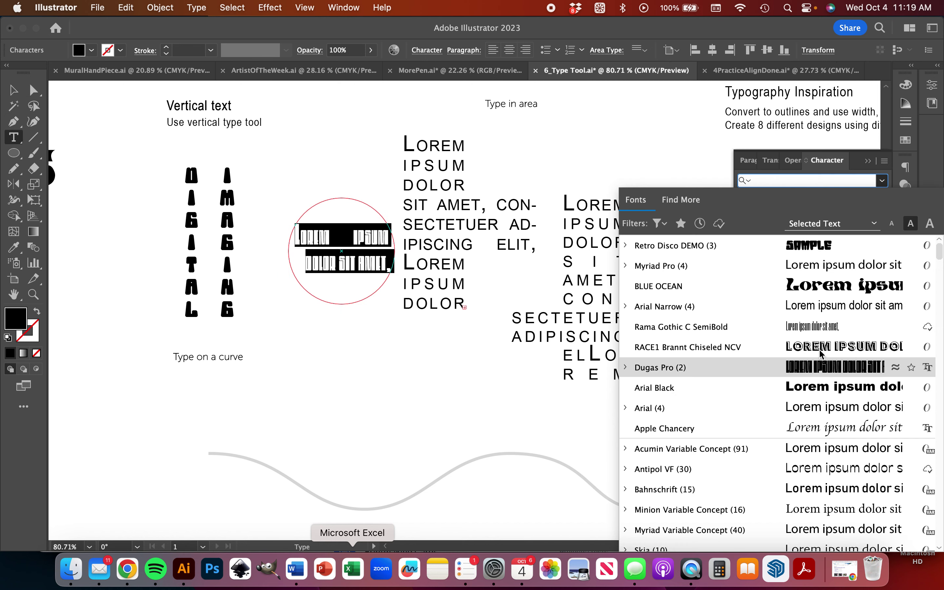
click(815, 326)
key(ctrl+z)
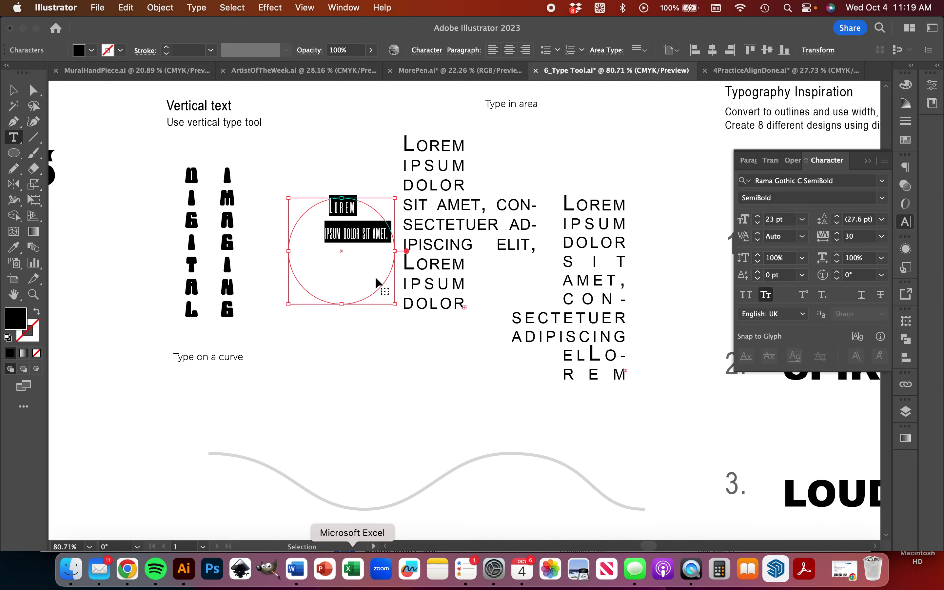
key(ctrl+z)
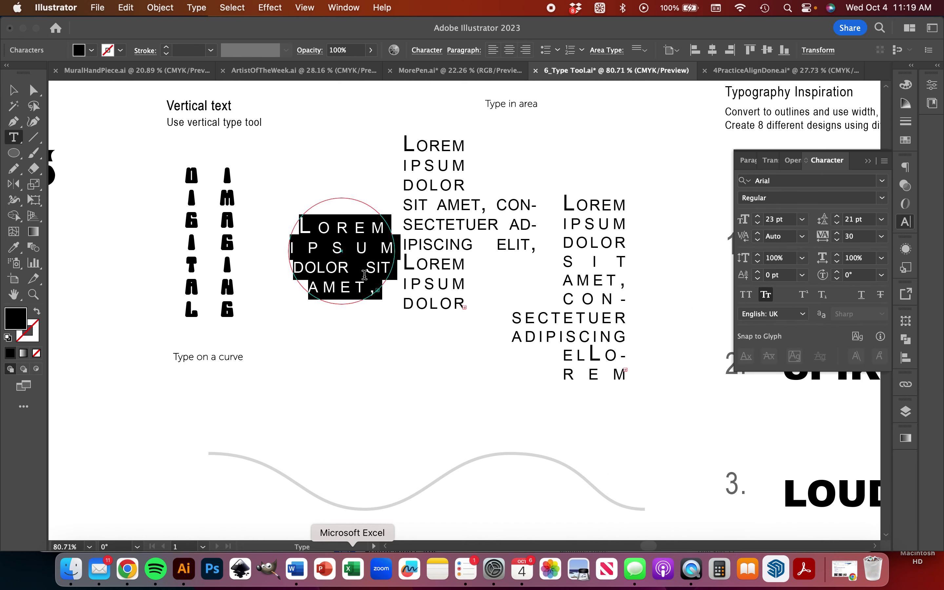
Reduce the placeholder text inside the circle to 12 pt with 18 pt leading
click(837, 228)
click(837, 227)
click(837, 228)
click(757, 226)
click(757, 226)
click(758, 226)
click(758, 226)
click(757, 226)
click(757, 226)
click(757, 226)
click(758, 226)
click(758, 226)
click(758, 226)
click(757, 226)
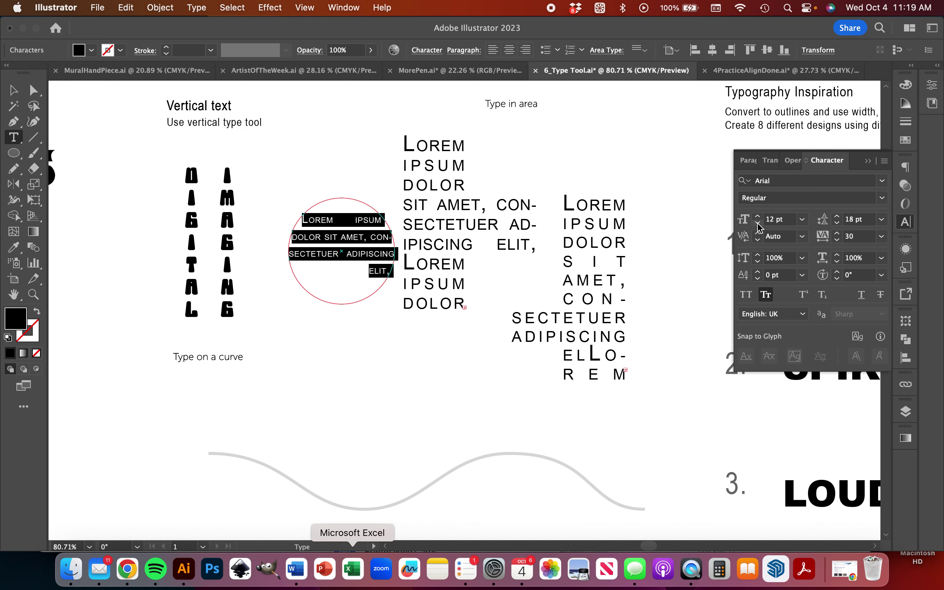
Append another copy of the placeholder text inside the circle and set all of it to 10 pt with 13 pt leading
click(387, 272)
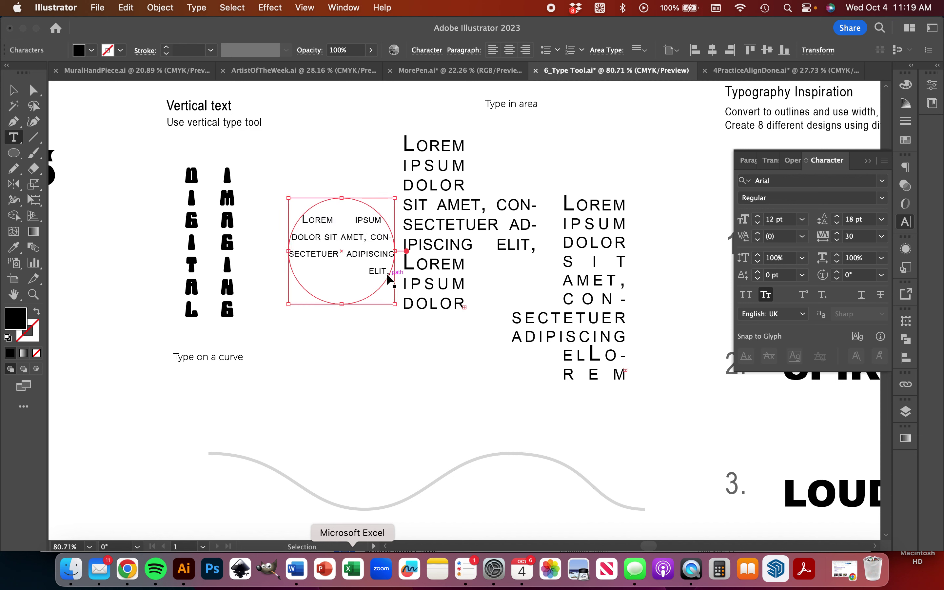
text(LOREM IPSUM)
key(super+a)
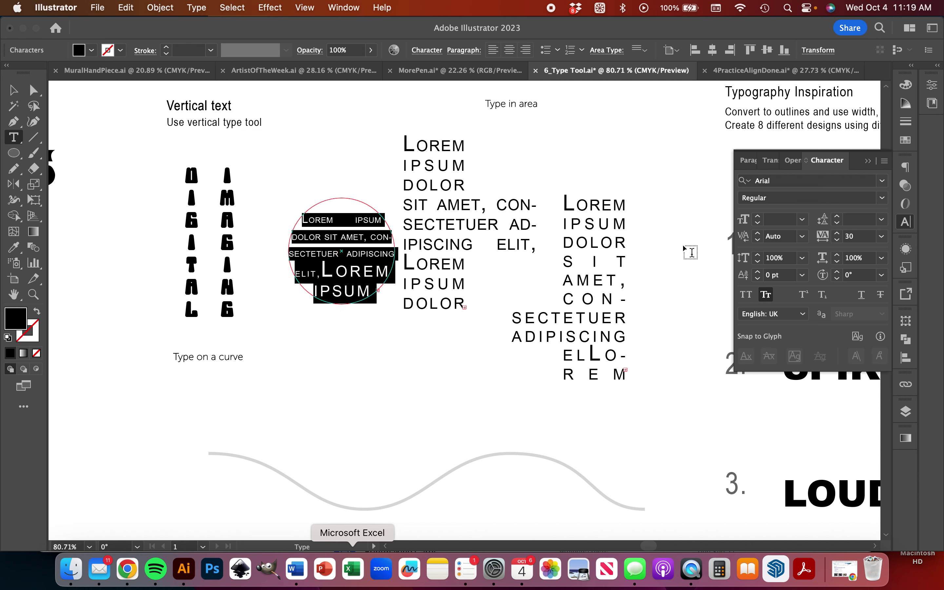
click(758, 224)
click(759, 223)
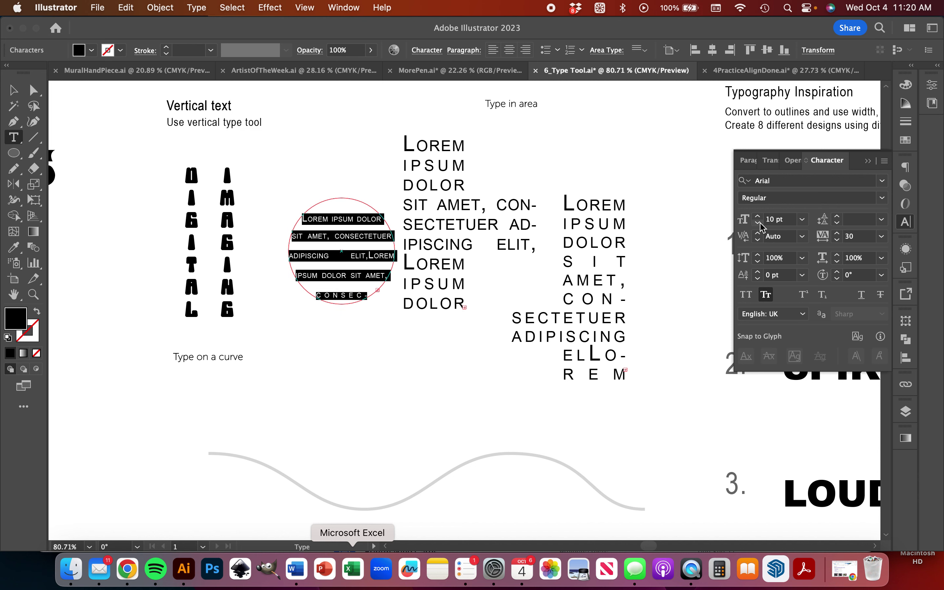
click(837, 224)
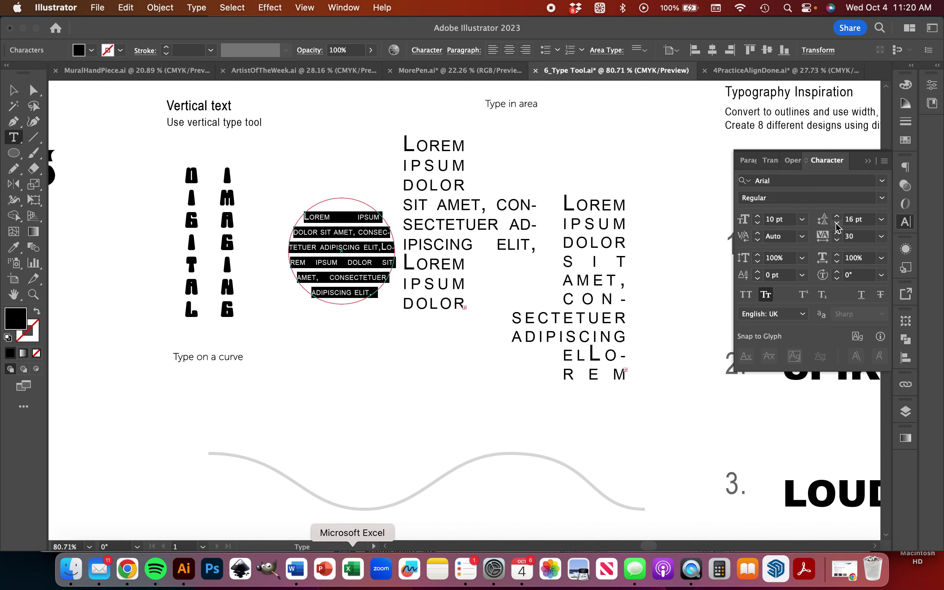
click(836, 223)
click(836, 223)
click(837, 224)
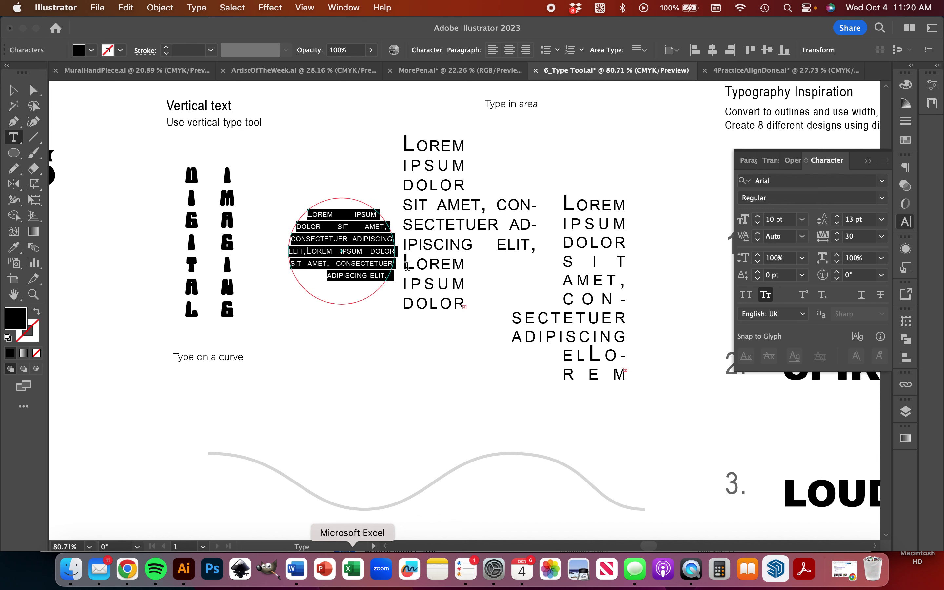
Paste more placeholder text at the end of the circle's text and set all of it to 9 pt with 11 pt leading
click(382, 278)
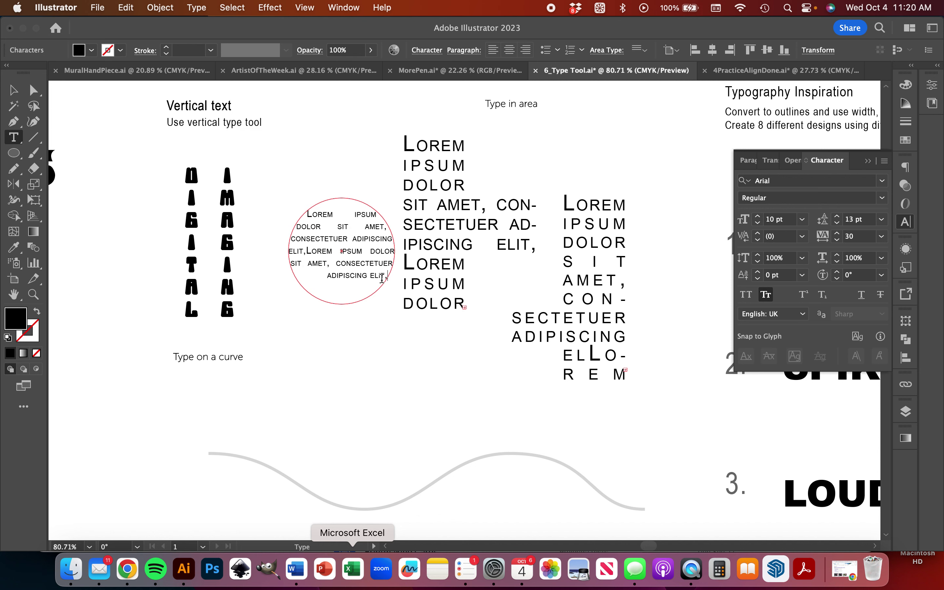
key(super+v)
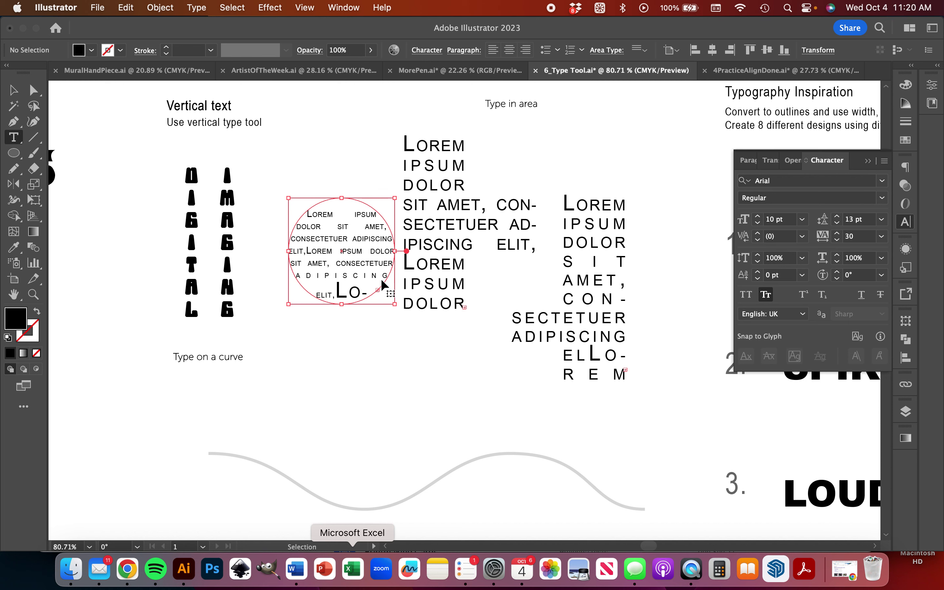
key(super+a)
click(757, 223)
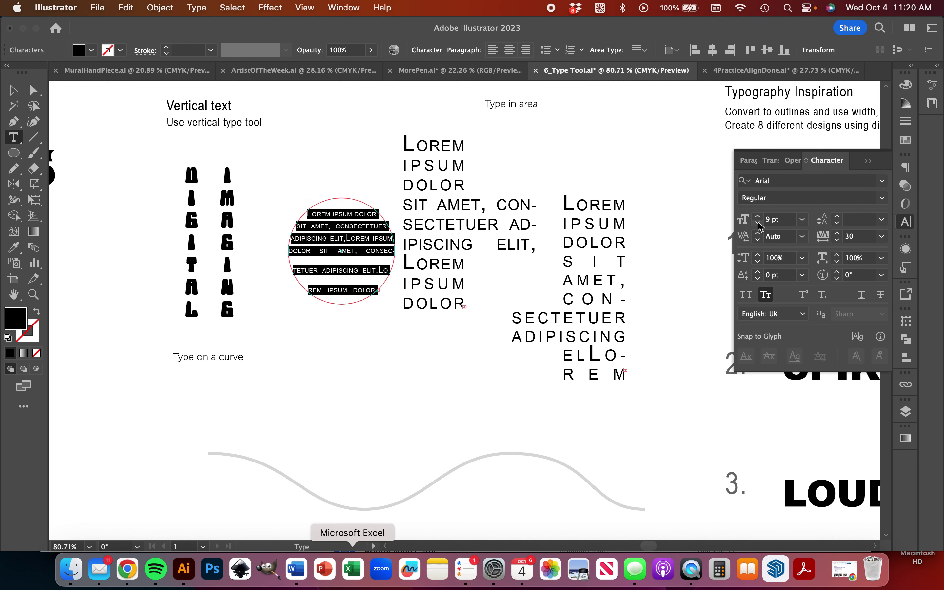
click(838, 223)
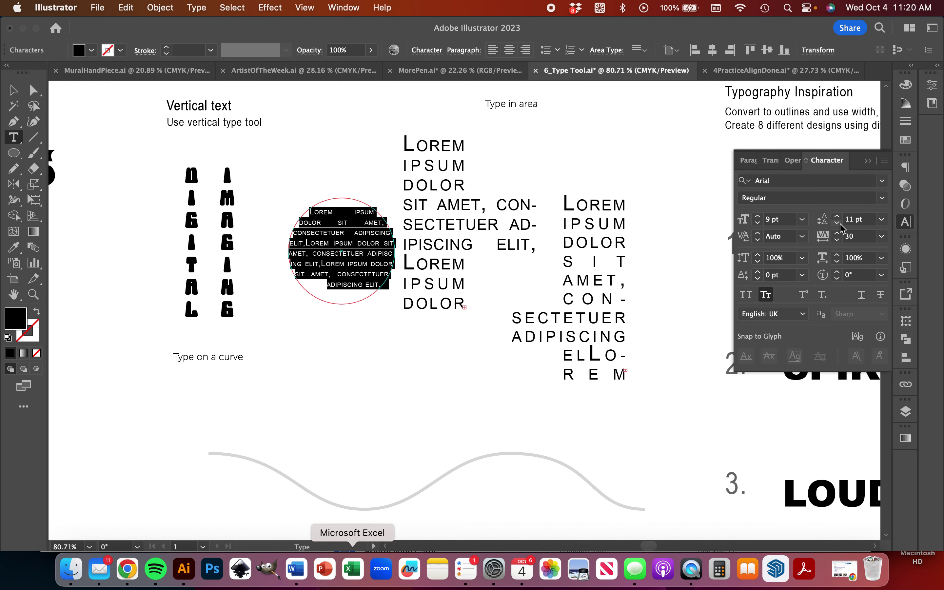
Fill the rest of the circle by pasting the placeholder text once more after its last word, and finish editing
click(386, 280)
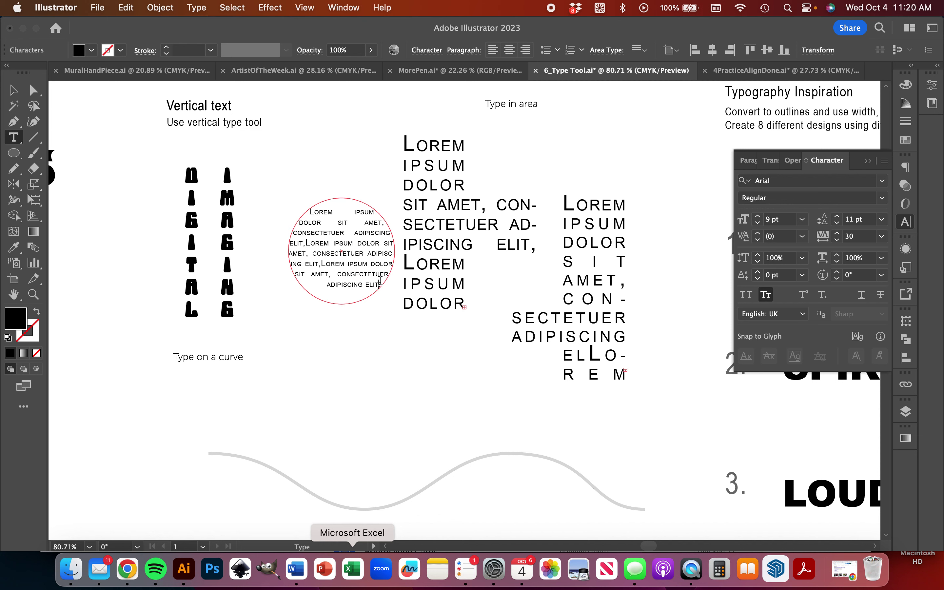
click(543, 347)
click(352, 268)
key(cmd+a)
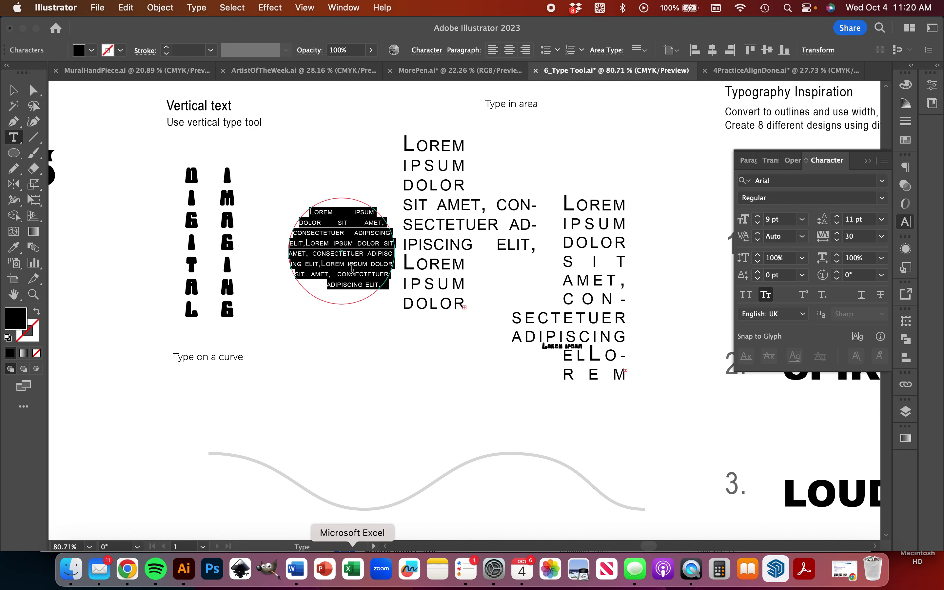
click(375, 285)
key(cmd+v)
key(Escape)
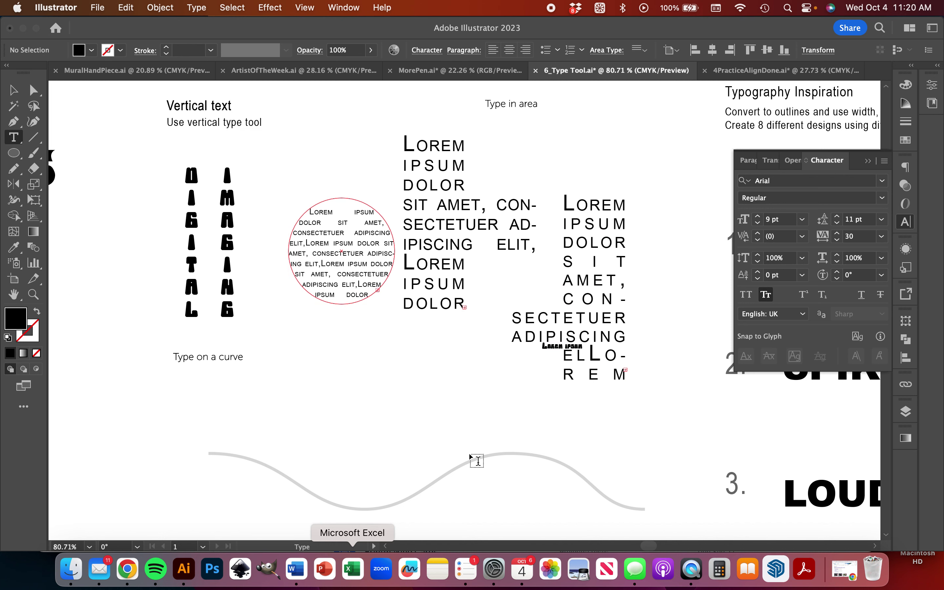
Draw an open zigzag path of four straight segments above the wavy curve with the Pen tool
scroll(469, 454, down, 5)
scroll(469, 452, right, 2)
scroll(468, 452, down, 2)
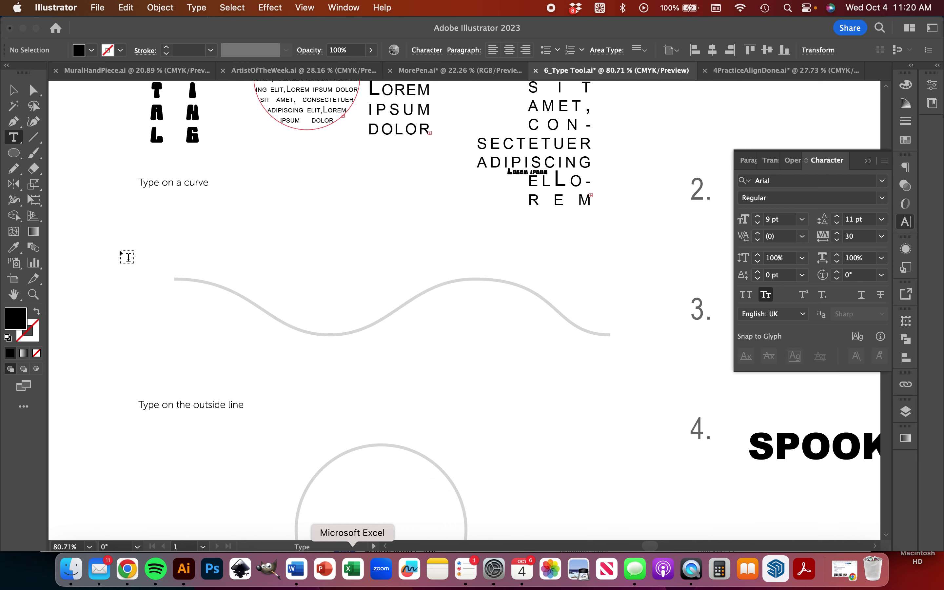
click(8, 90)
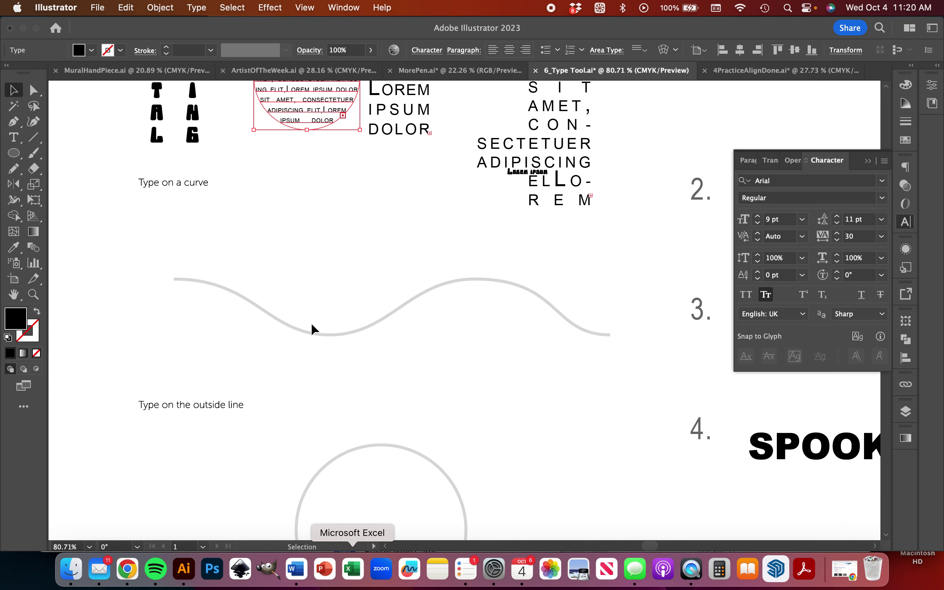
click(302, 330)
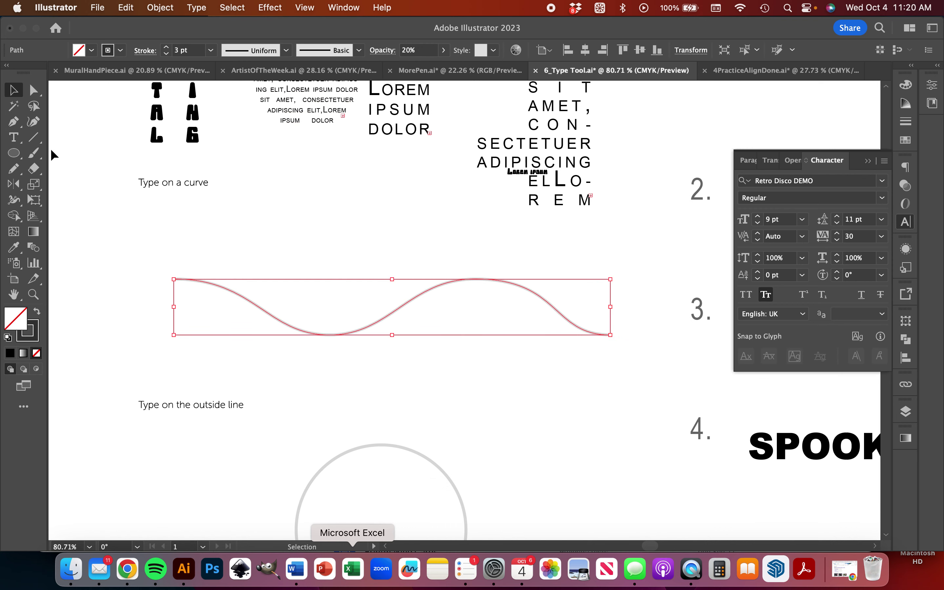
click(34, 138)
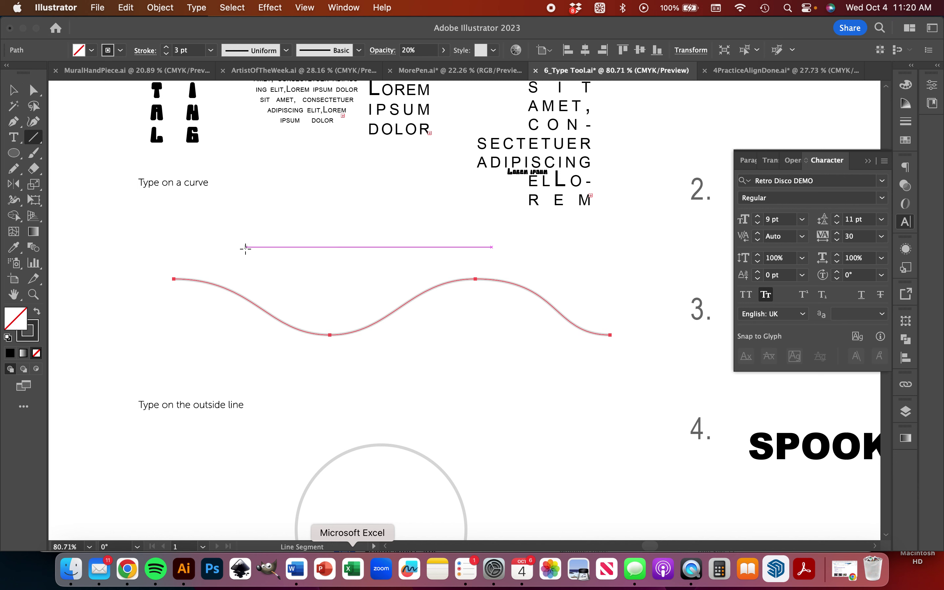
click(14, 123)
click(219, 246)
click(322, 215)
click(356, 260)
click(484, 209)
click(529, 254)
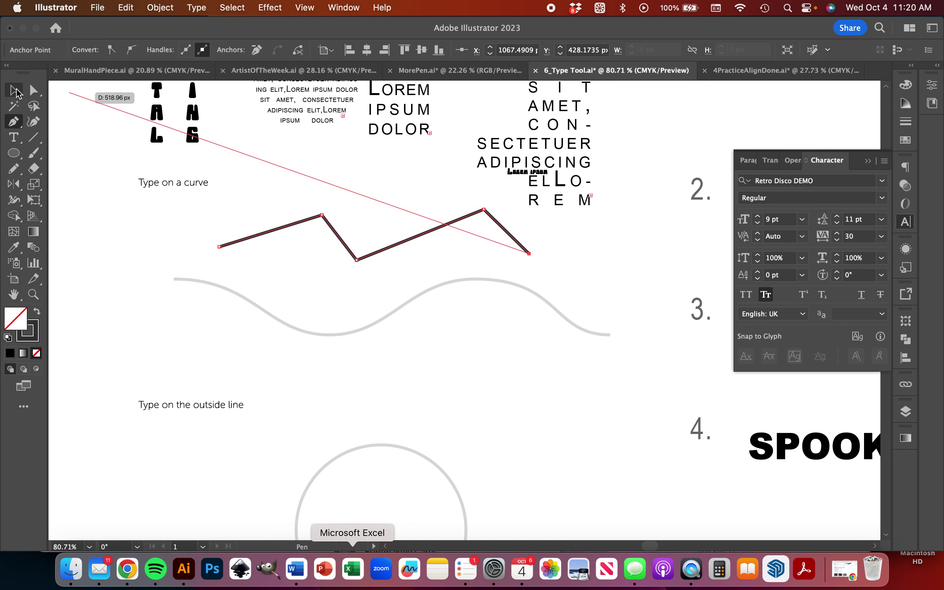
Run the copied Arial placeholder text along the zigzag path with the Type on a Path tool and deselect it
click(17, 141)
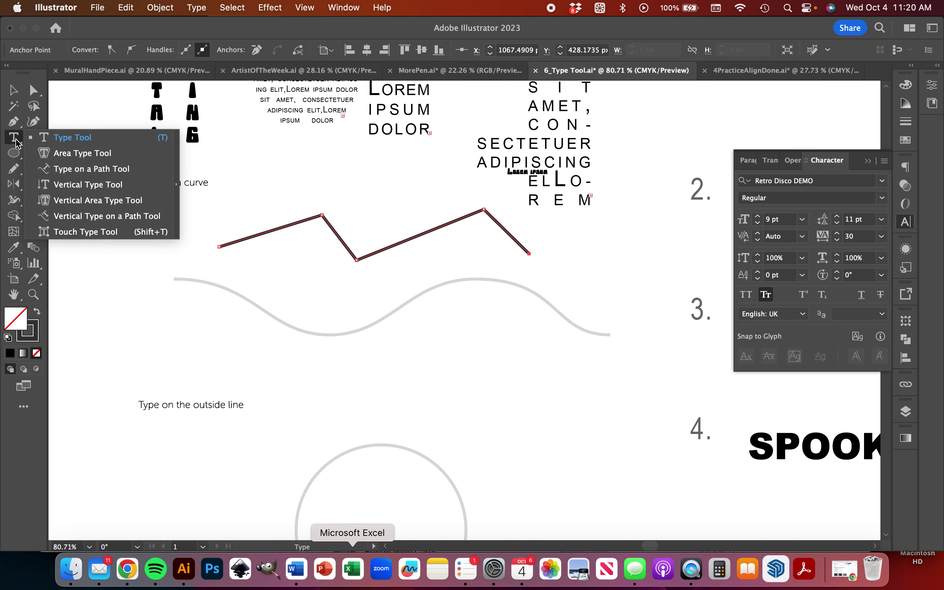
click(68, 169)
click(230, 243)
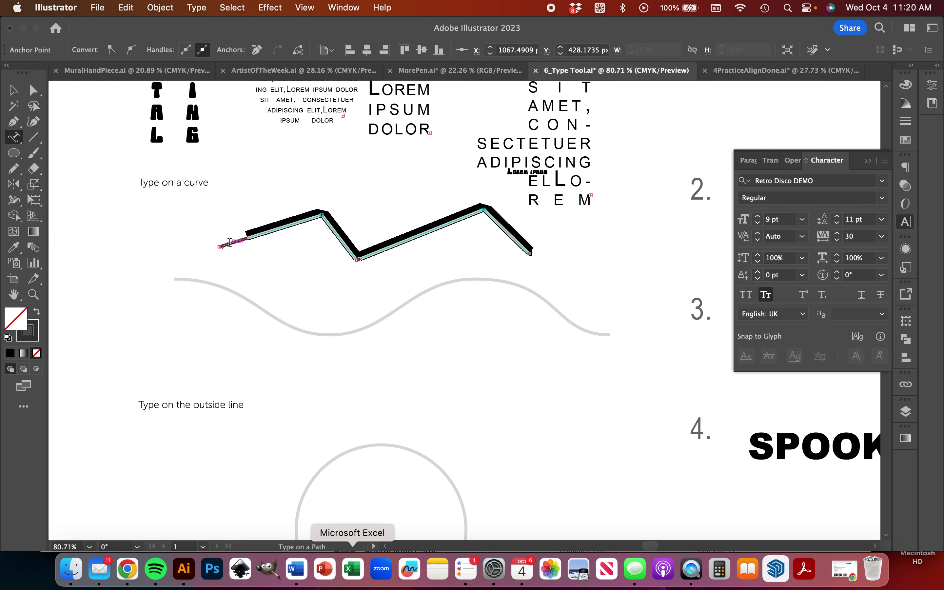
click(252, 233)
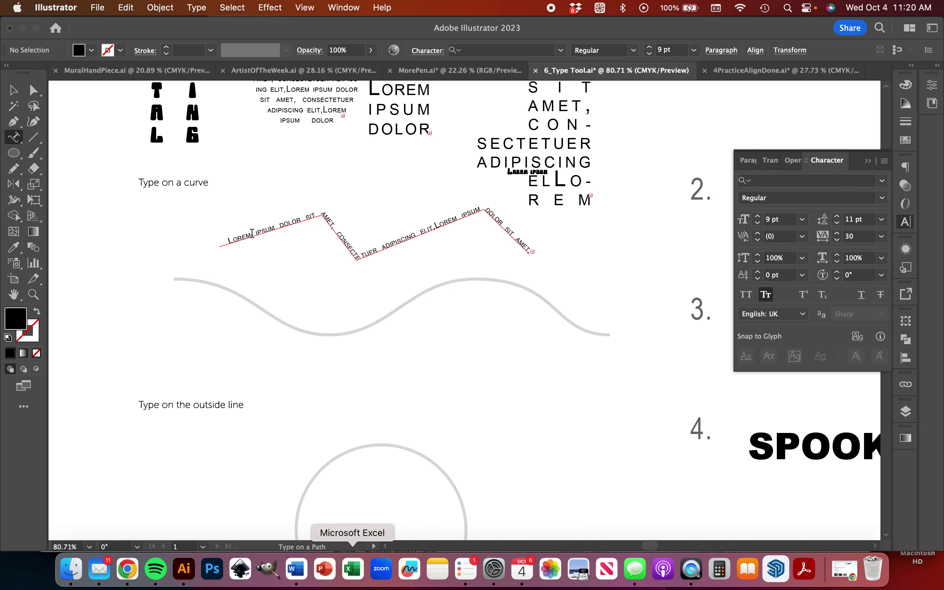
click(14, 91)
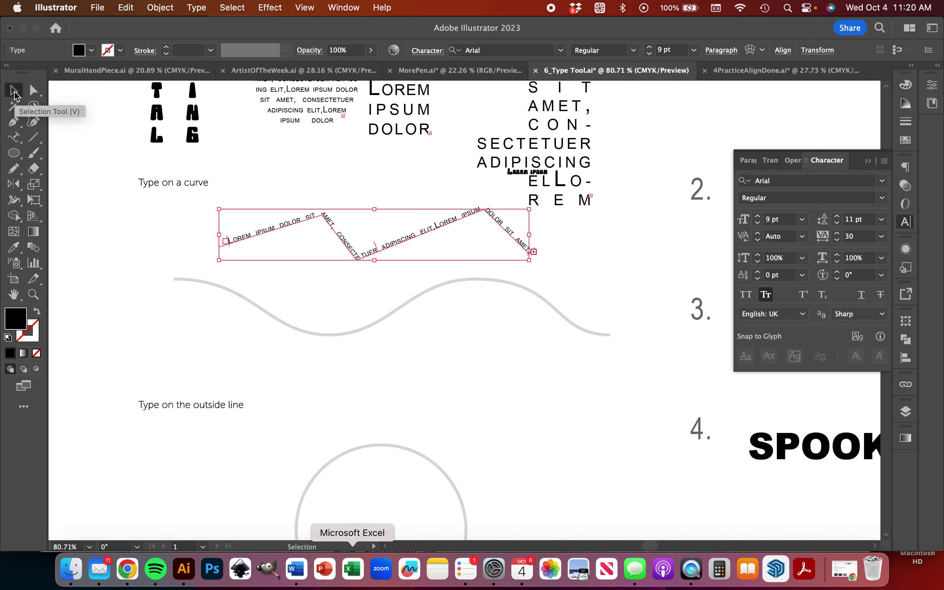
click(337, 380)
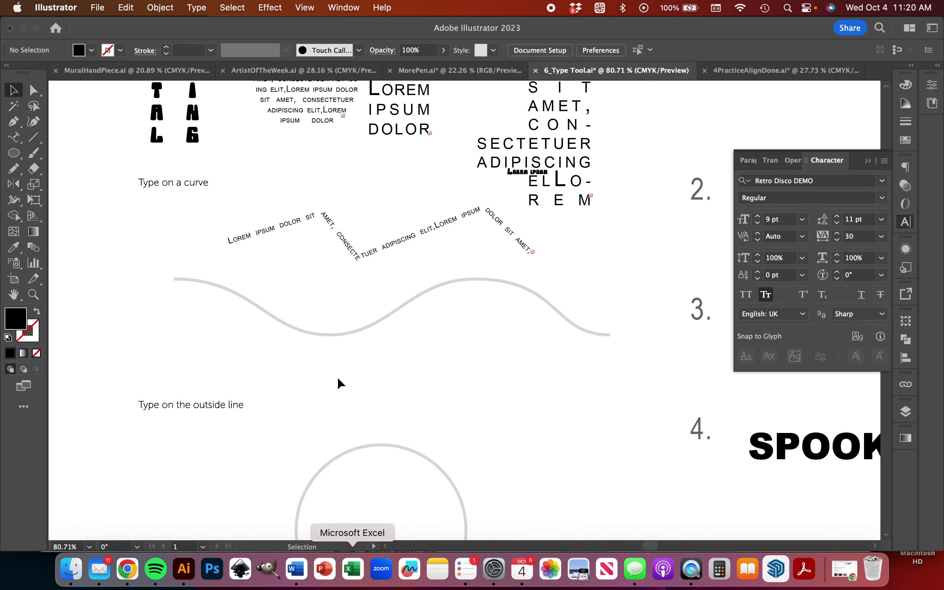
Duplicate the wavy curve just below itself and run the copied placeholder text along the original curve
click(310, 332)
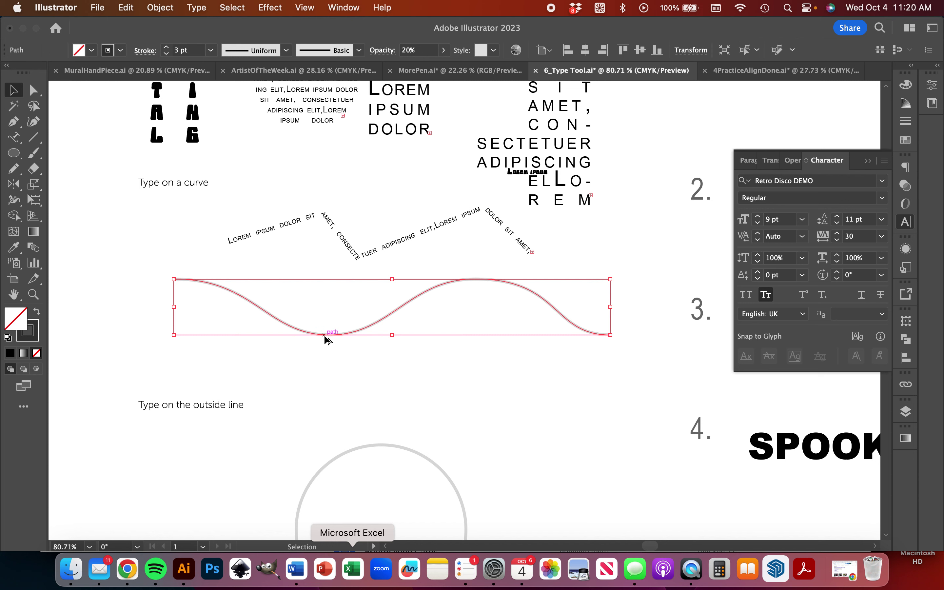
drag(325, 336, 326, 369)
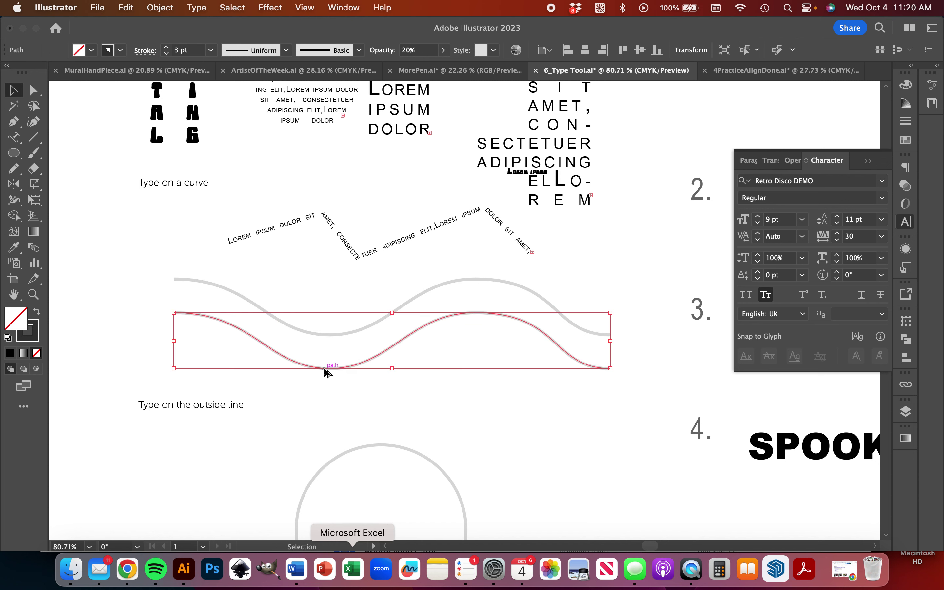
click(312, 335)
click(14, 137)
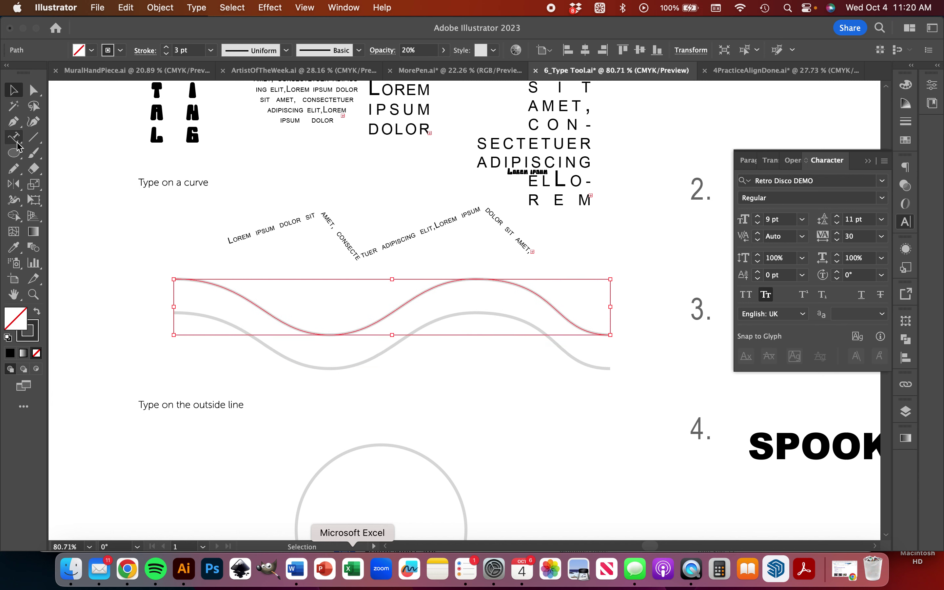
click(197, 278)
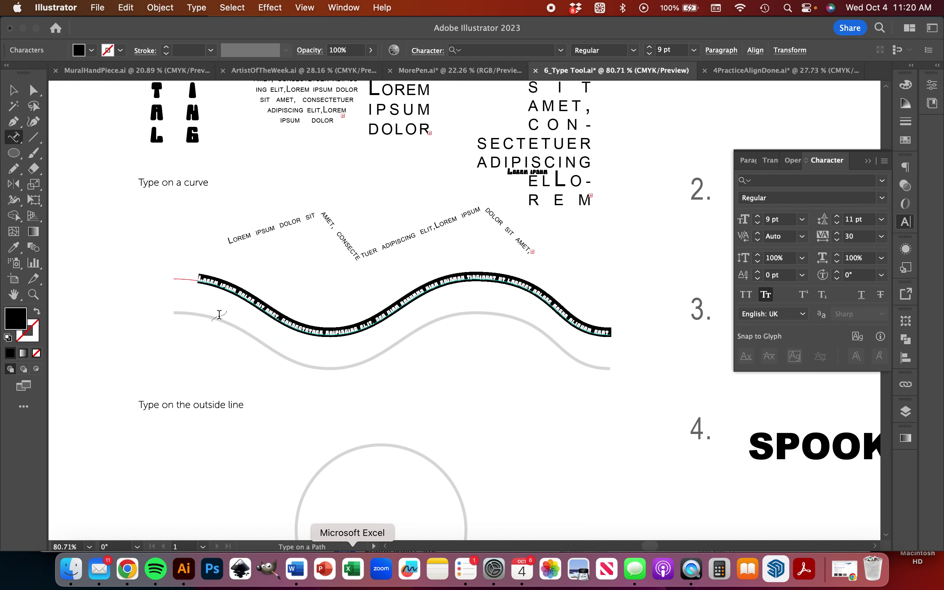
key(Escape)
super+click(306, 389)
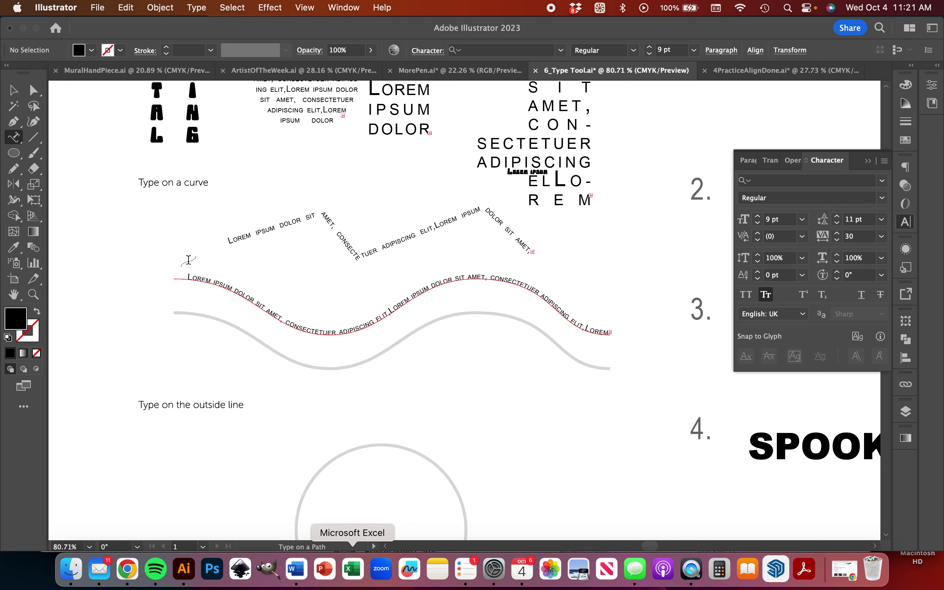
Move the duplicate wavy line up so it sits directly beneath the type on the curve, and deselect it
click(14, 90)
click(133, 277)
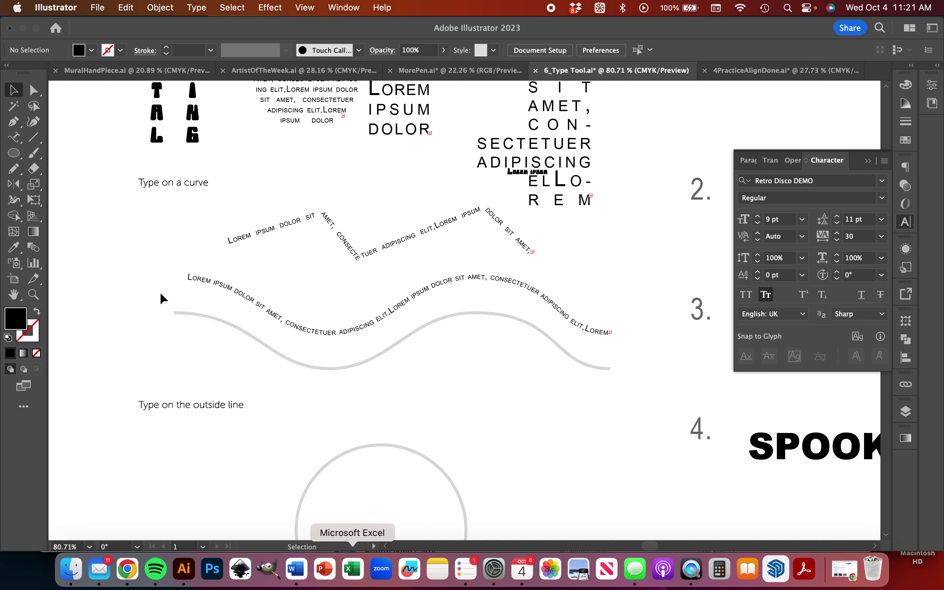
drag(331, 368, 335, 338)
click(308, 391)
Run the copied placeholder text around the outside of the circle under "Type on the outside line" with the Type on a Path tool
scroll(320, 390, down, 8)
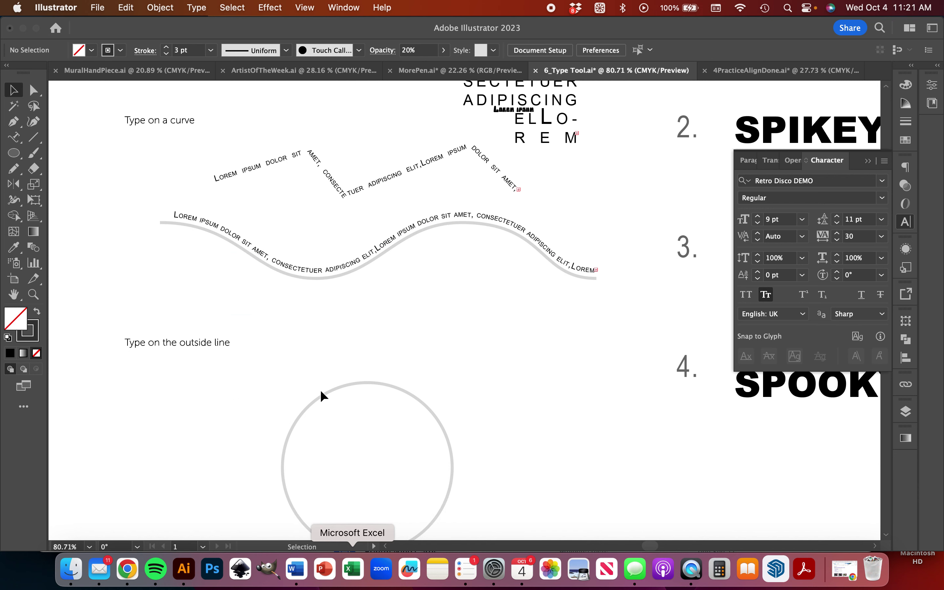
scroll(198, 350, down, 3)
scroll(198, 350, down, 4)
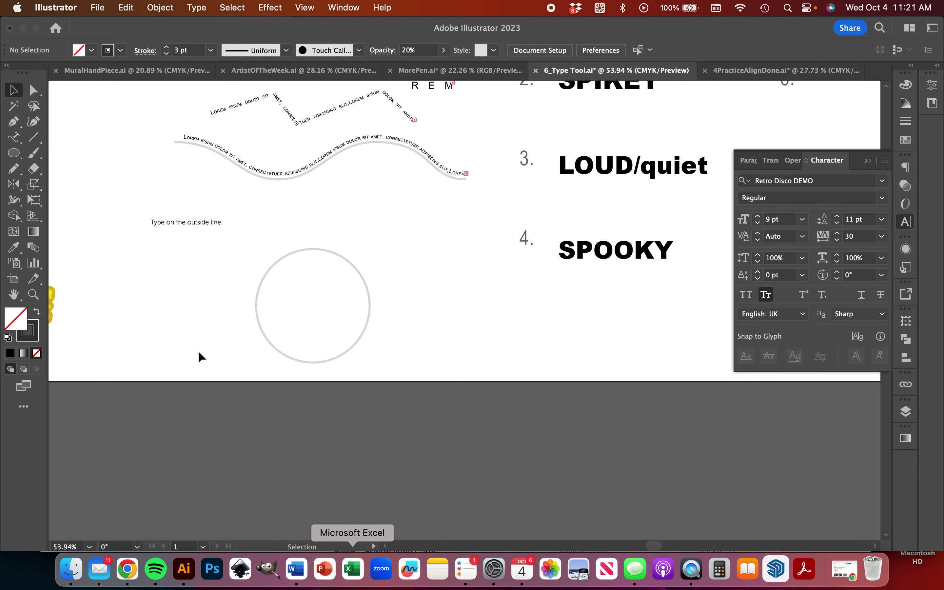
click(299, 250)
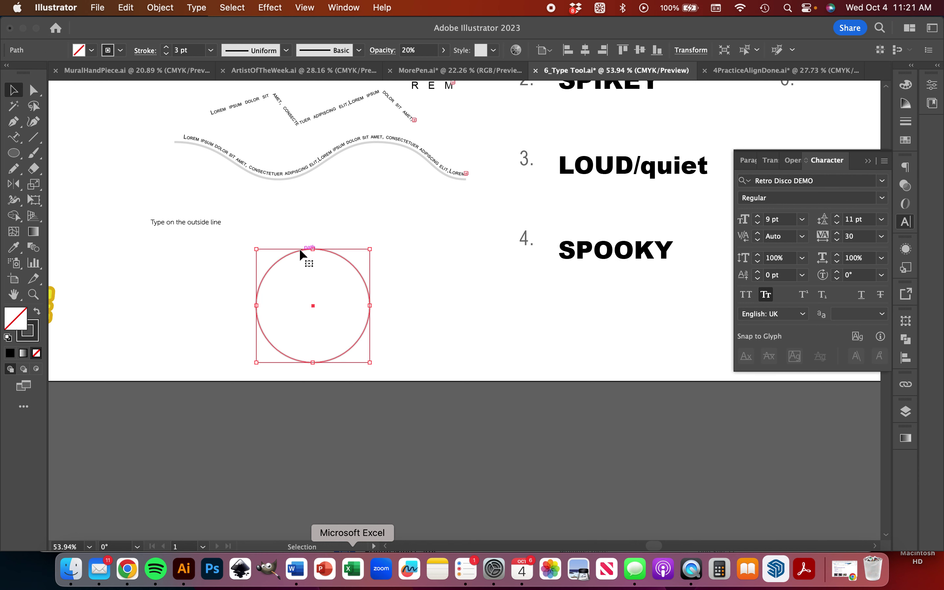
click(18, 141)
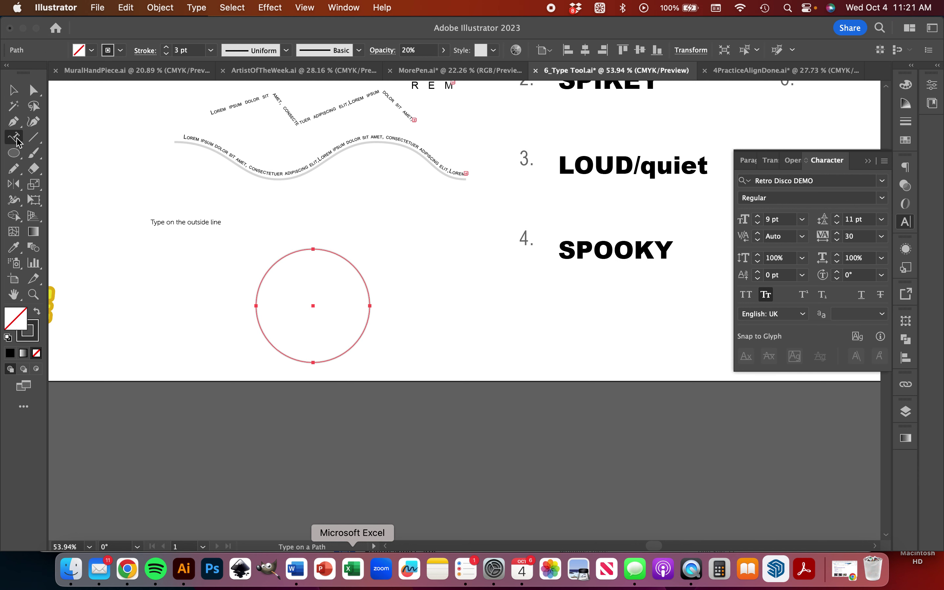
click(281, 256)
key(Escape)
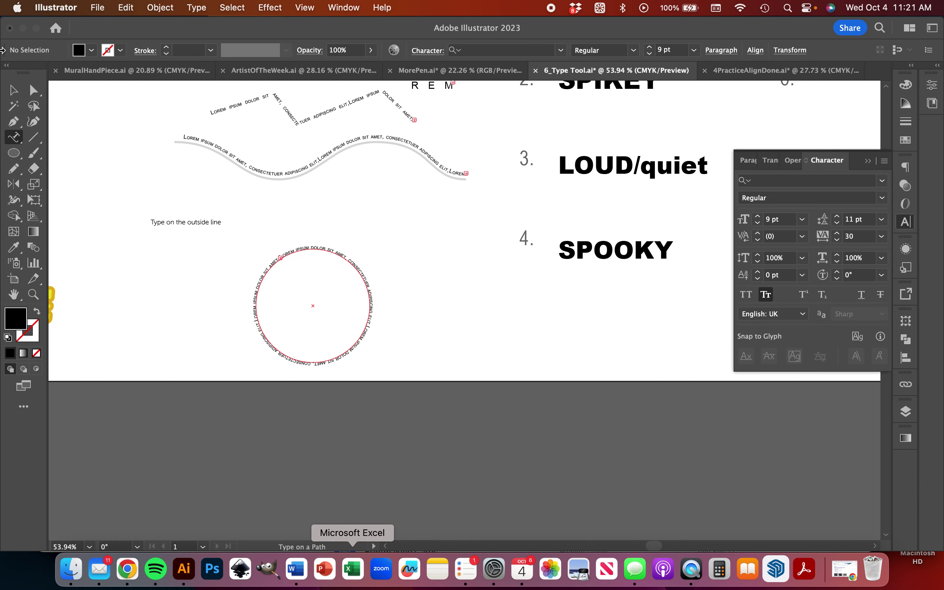
scroll(583, 408, up, 10)
scroll(583, 408, right, 10)
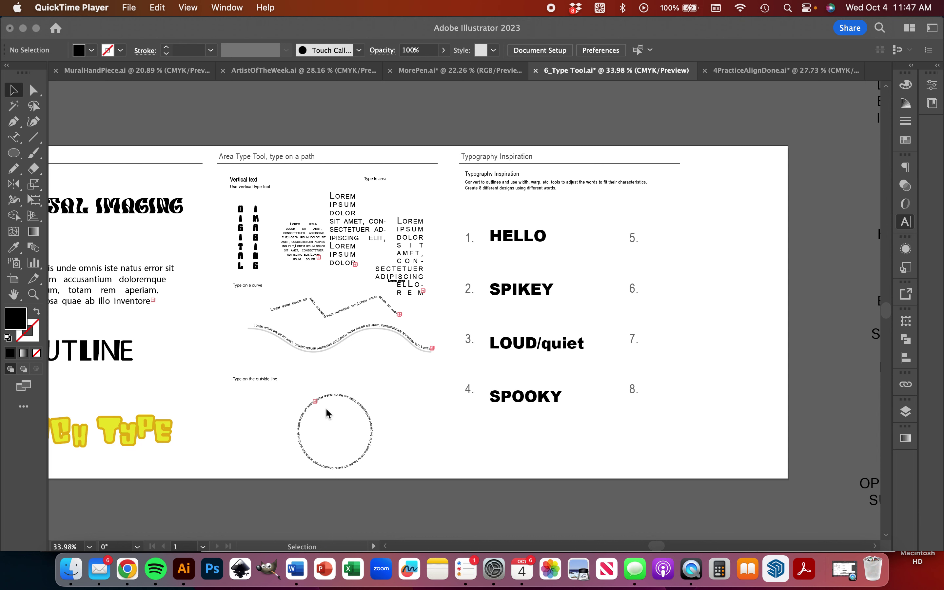
Delete the stray bit of placeholder text overlapping the area type shape above the zigzag path
click(492, 375)
scroll(492, 375, up, 5)
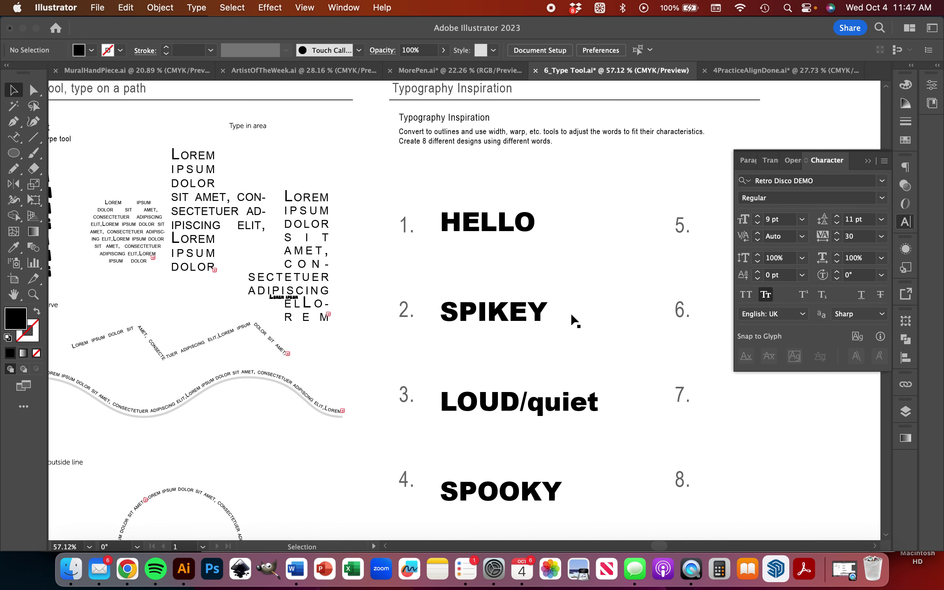
scroll(570, 313, up, 2)
scroll(570, 313, right, 2)
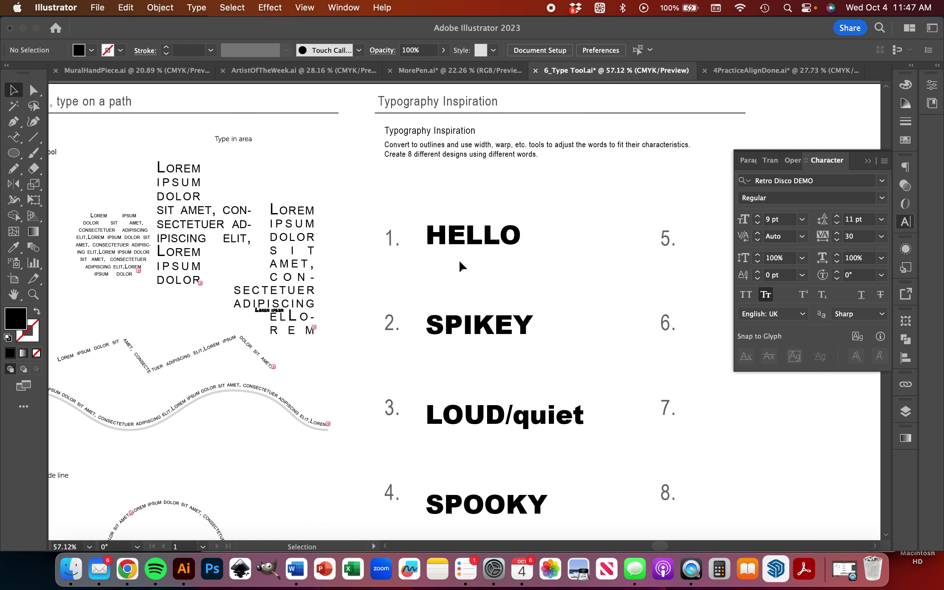
click(260, 311)
key(Delete)
Examine the Typography Inspiration section and the two-column list of suggested words beside the artboard
scroll(645, 293, down, 3)
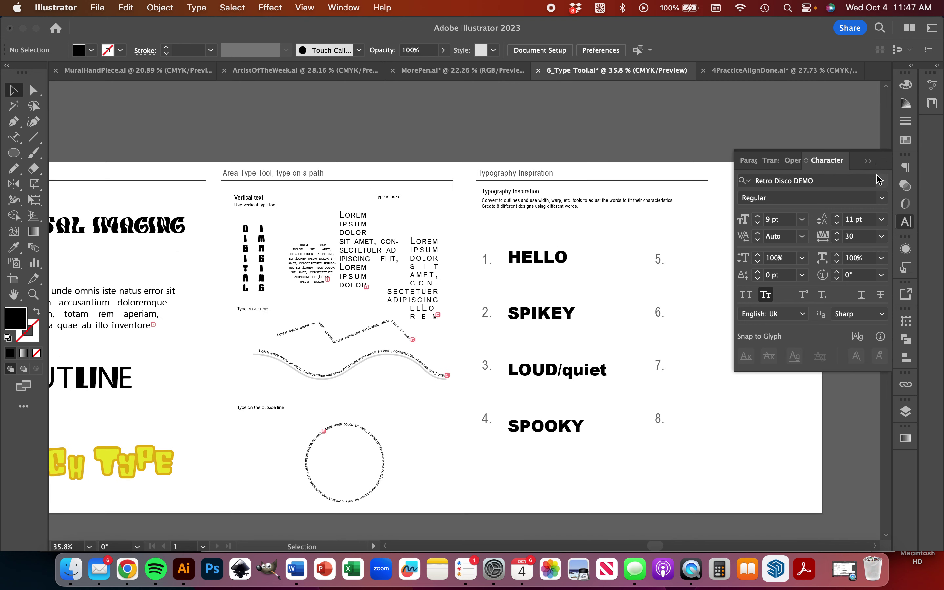
click(868, 161)
scroll(630, 278, right, 10)
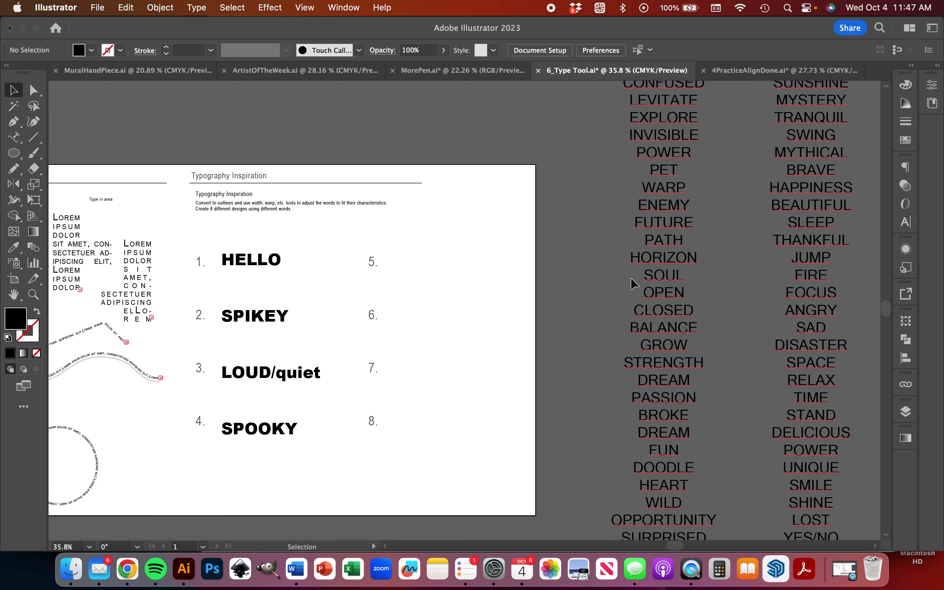
scroll(630, 277, down, 2)
scroll(629, 277, right, 5)
scroll(630, 277, up, 2)
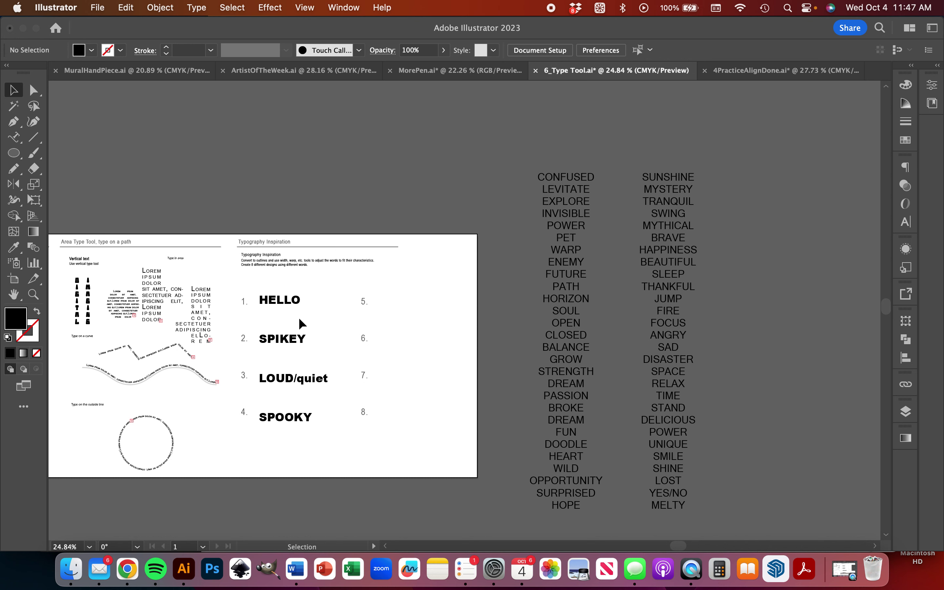
key(super+equal)
key(super+equal)
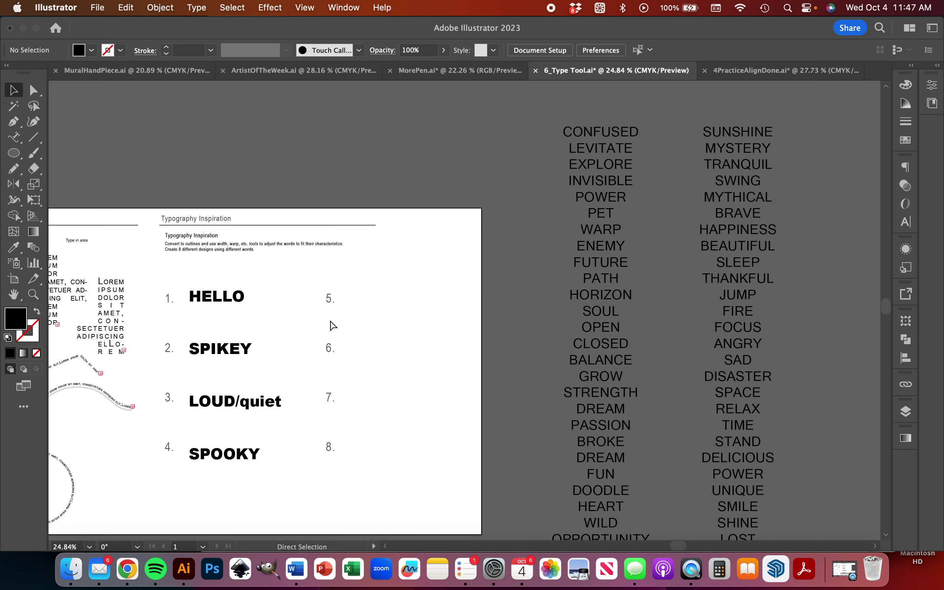
Browse the available fonts for a suitable display typeface and choose Cookie with nothing selected
click(909, 223)
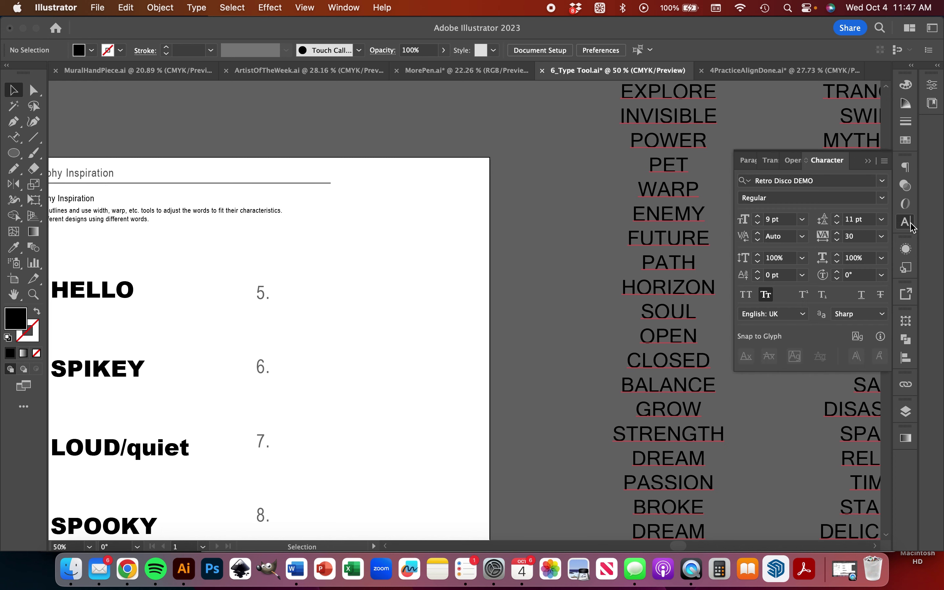
click(883, 181)
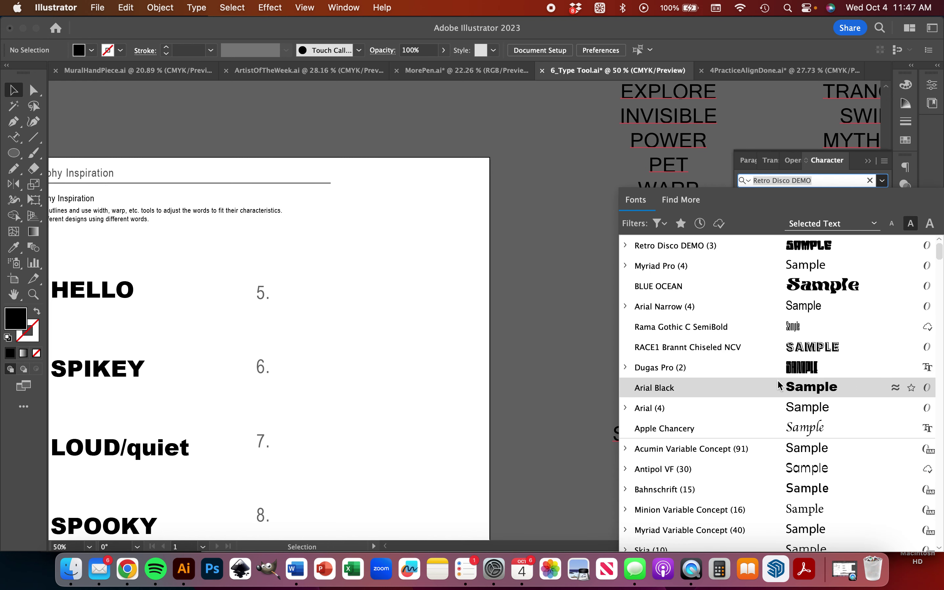
scroll(779, 385, down, 15)
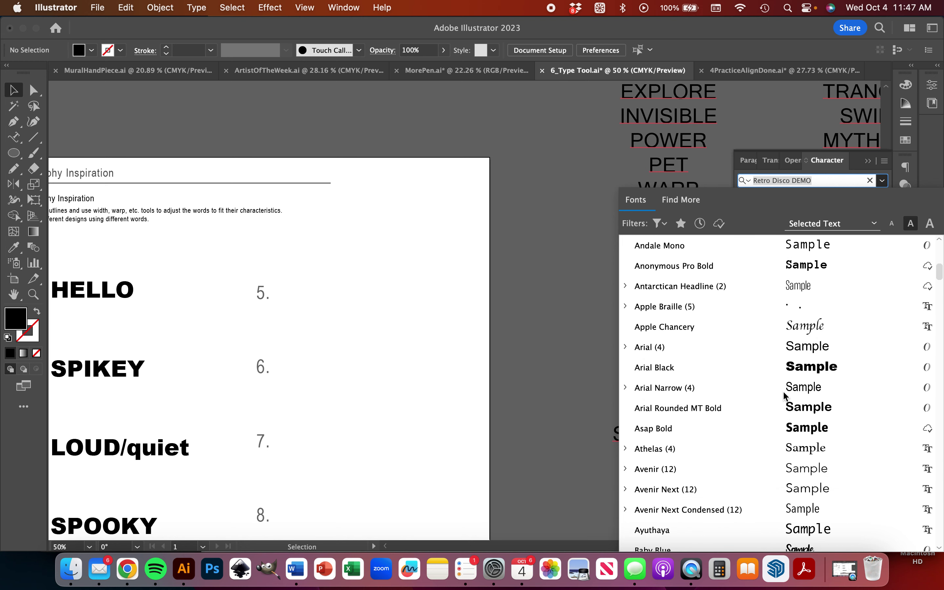
scroll(785, 395, down, 5)
scroll(785, 395, down, 8)
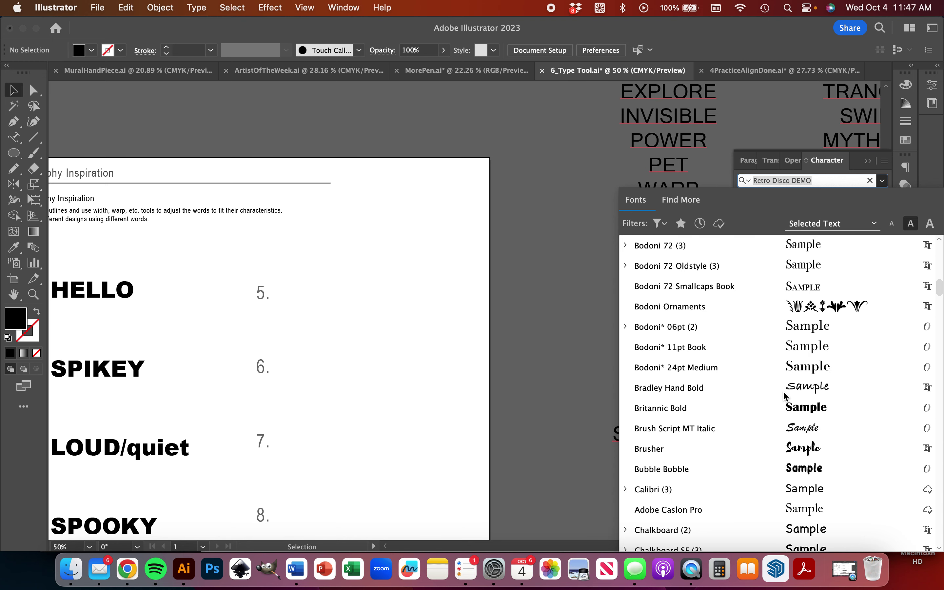
scroll(773, 428, down, 5)
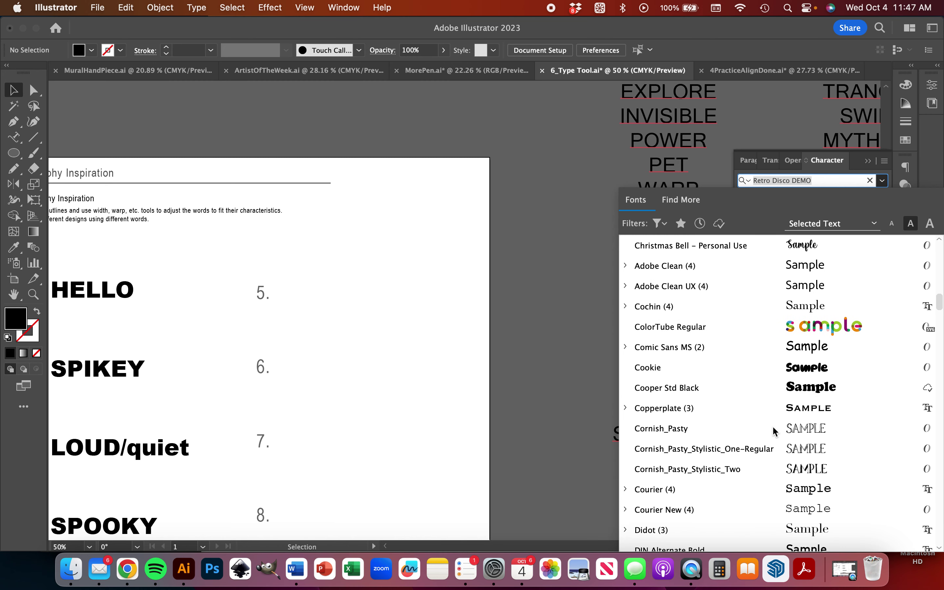
scroll(736, 367, down, 8)
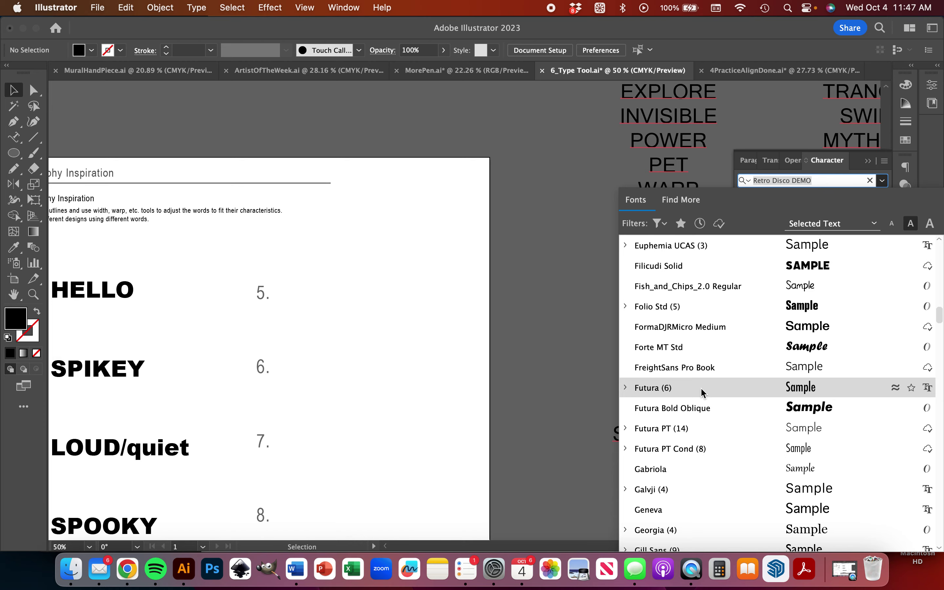
scroll(701, 369, up, 5)
scroll(702, 368, down, 5)
scroll(701, 372, up, 15)
scroll(702, 371, up, 5)
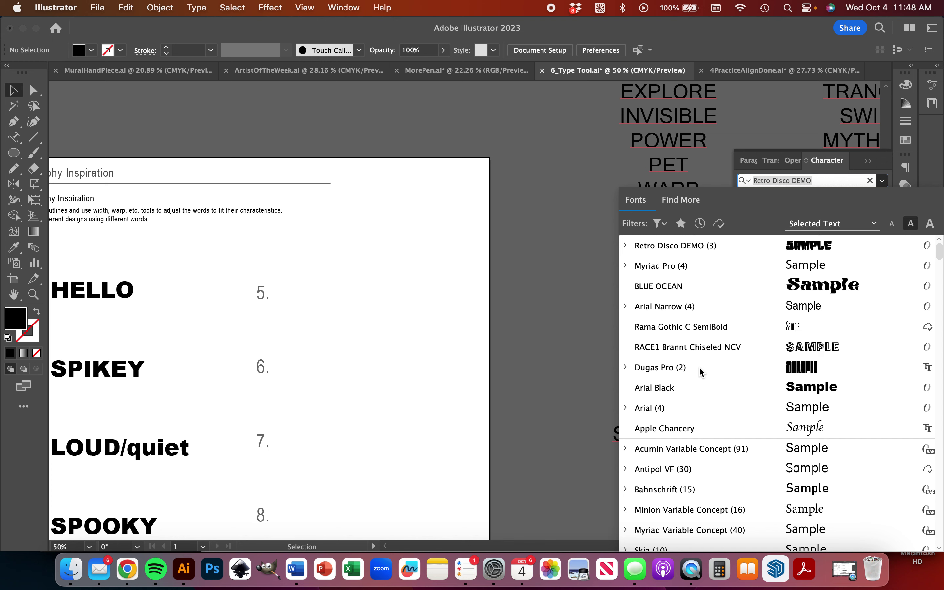
scroll(732, 298, down, 10)
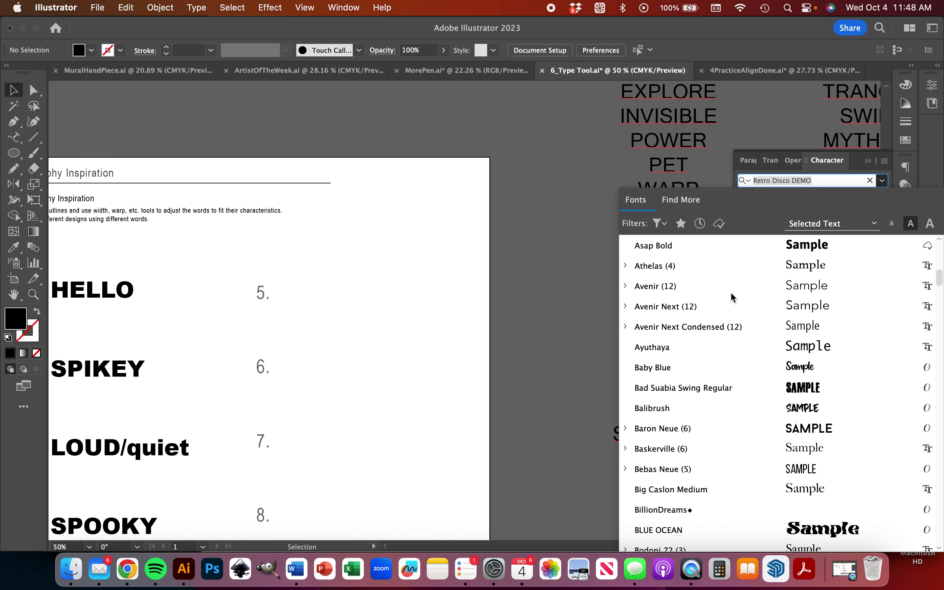
scroll(732, 297, down, 5)
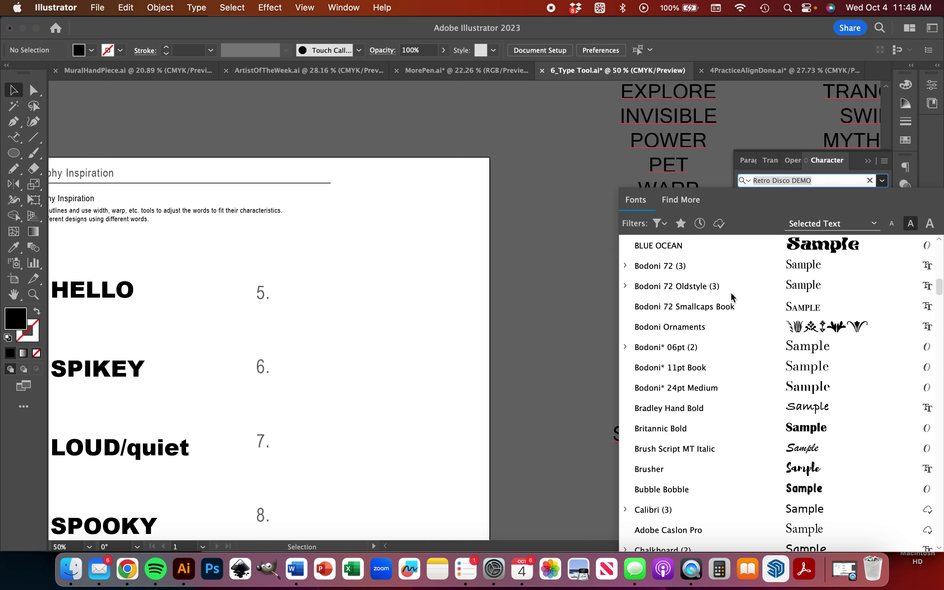
scroll(732, 297, down, 5)
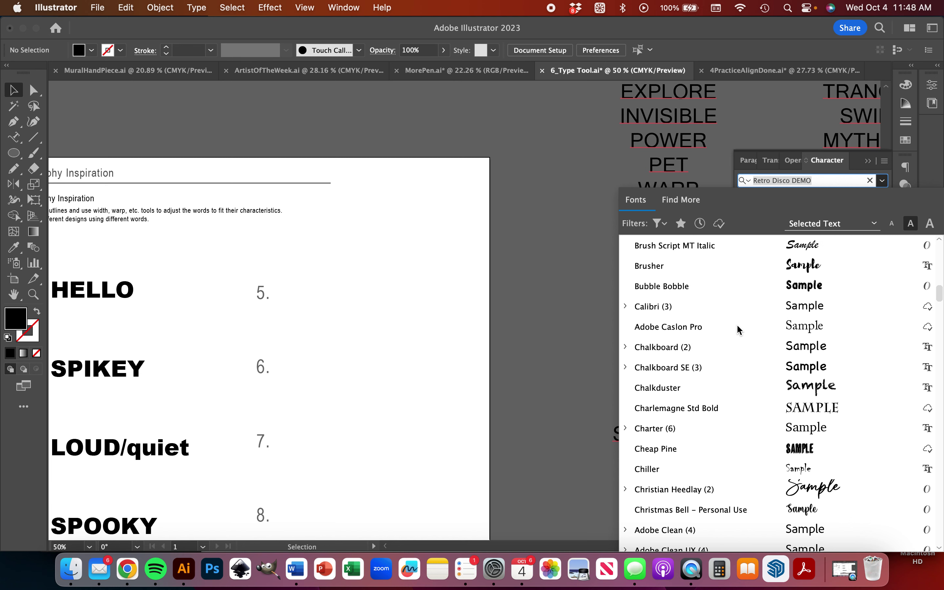
scroll(738, 328, down, 10)
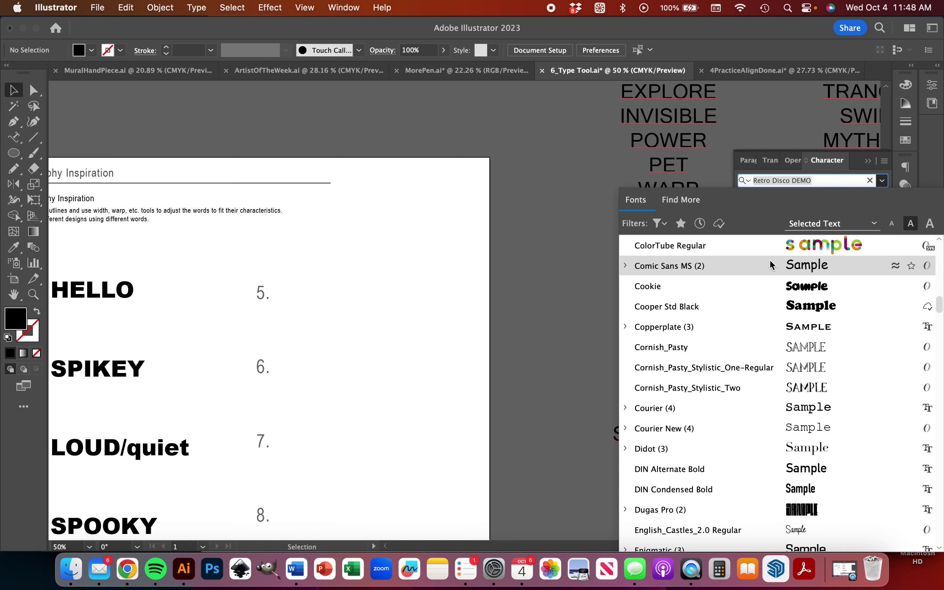
click(759, 290)
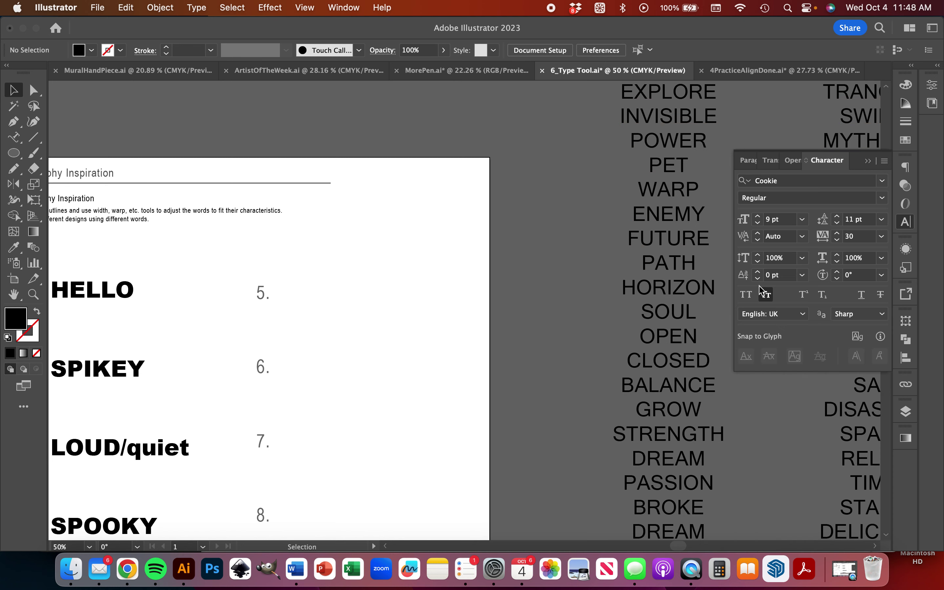
Change the font of the word HELLO in item 1 to Cookie
click(129, 285)
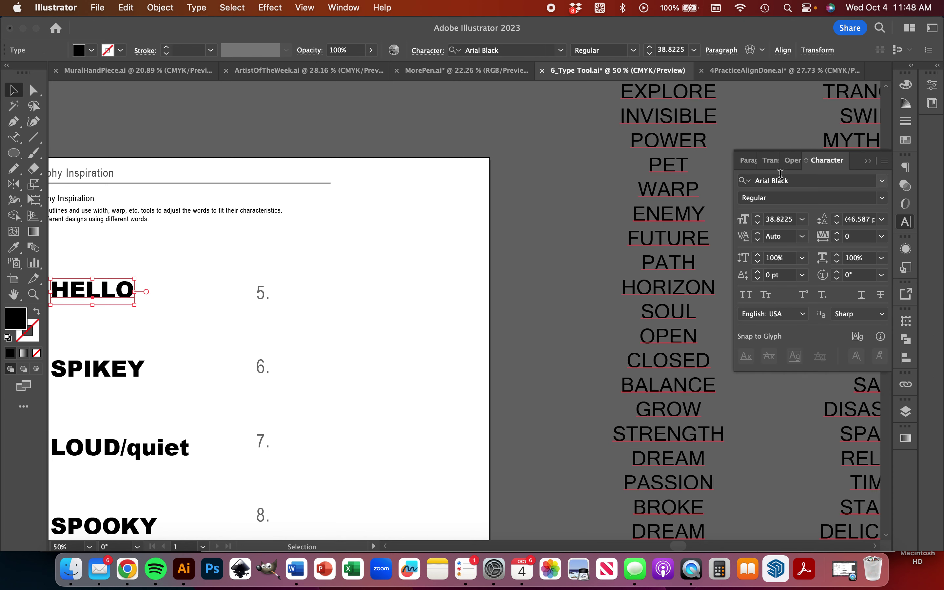
click(801, 181)
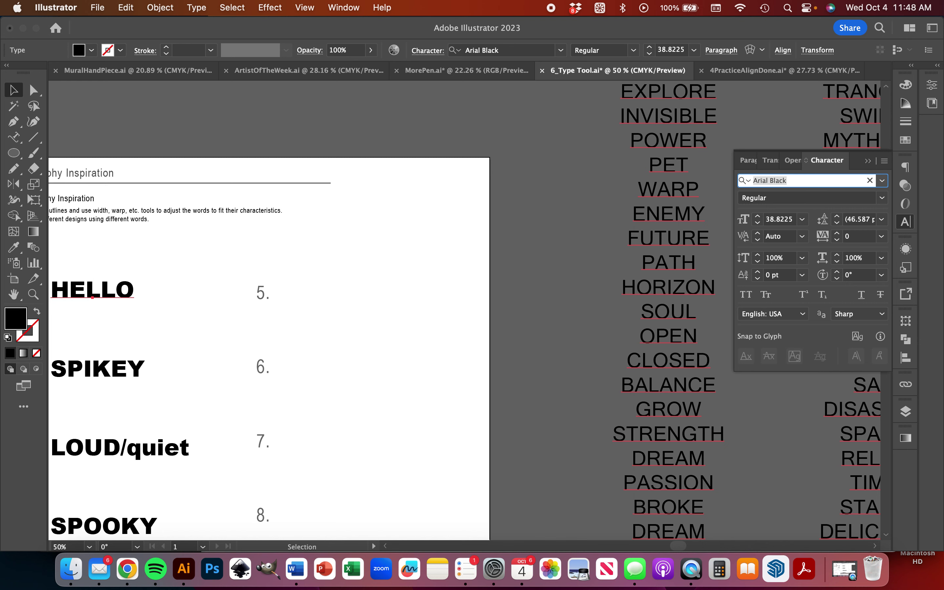
text(cookie)
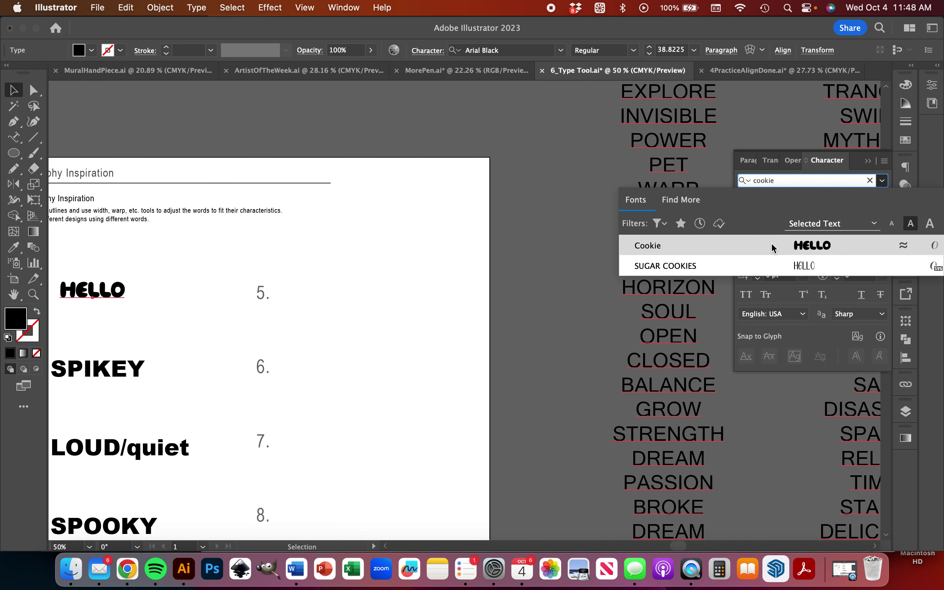
click(774, 247)
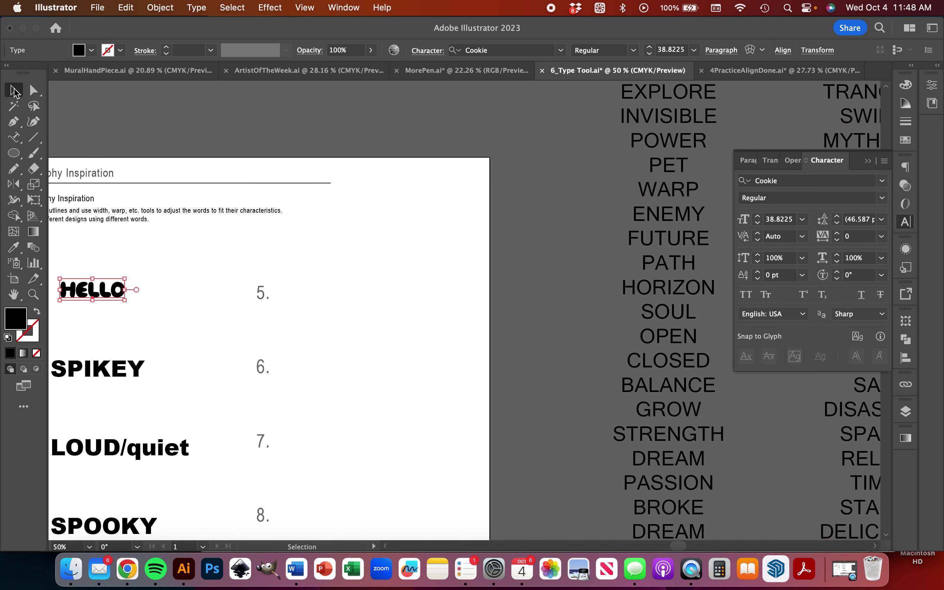
Enlarge HELLO to a font size of about 98 pt and position it right beside number 1
scroll(196, 247, left, 6)
scroll(196, 246, down, 1)
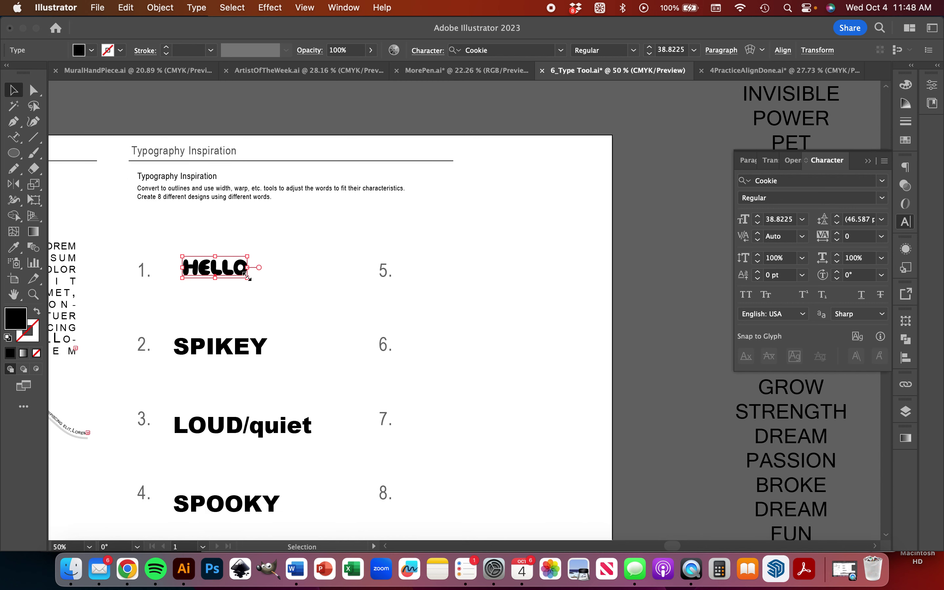
drag(249, 278, 321, 303)
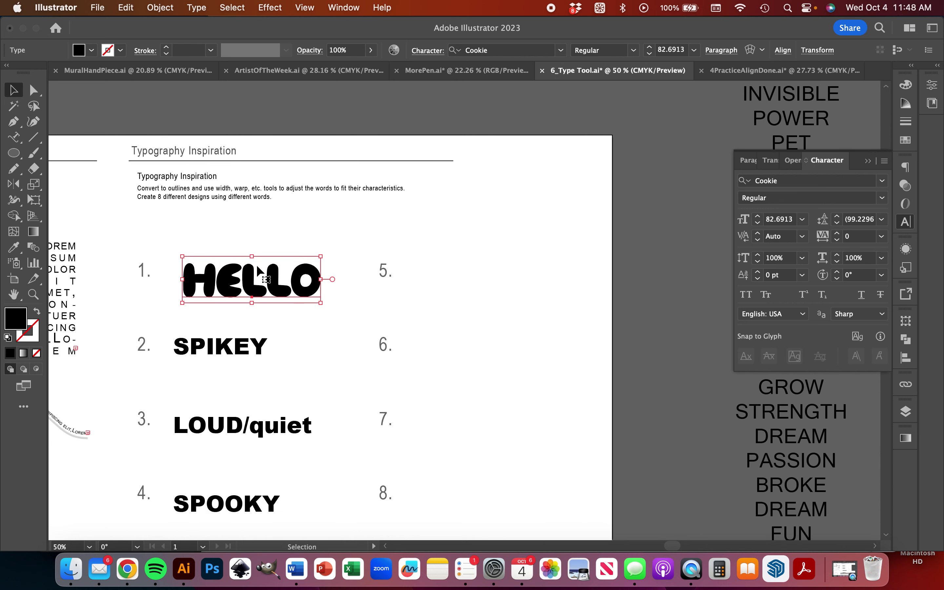
drag(257, 266, 249, 262)
drag(315, 302, 336, 328)
scroll(154, 338, left, 2)
scroll(154, 338, down, 3)
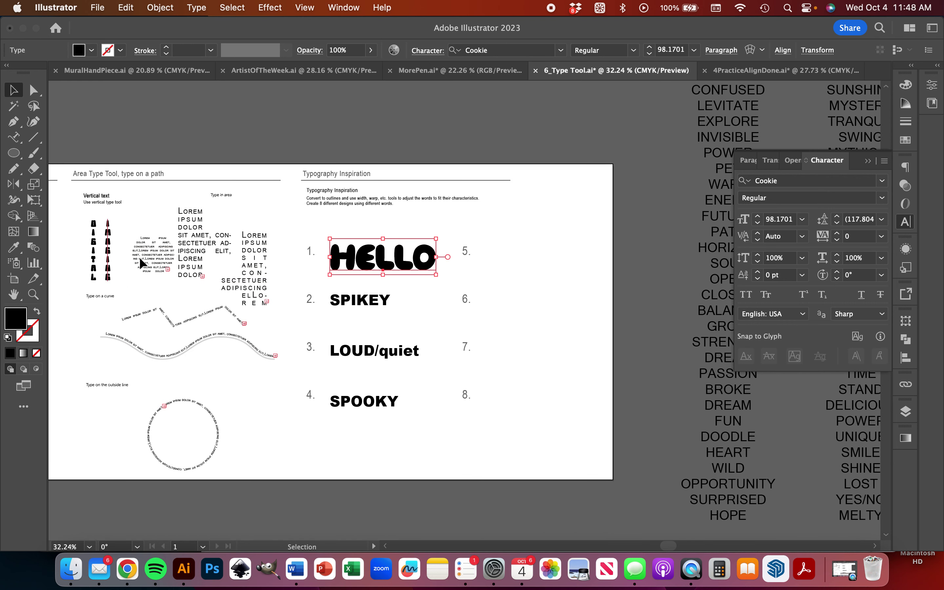
scroll(438, 338, up, 2)
click(438, 336)
scroll(156, 320, left, 2)
scroll(156, 320, right, 3)
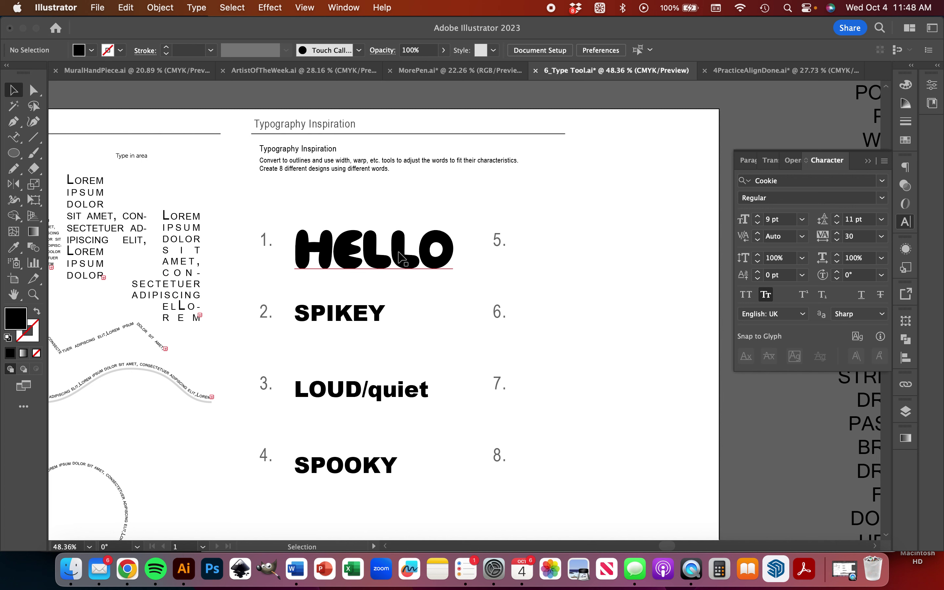
drag(365, 258, 357, 250)
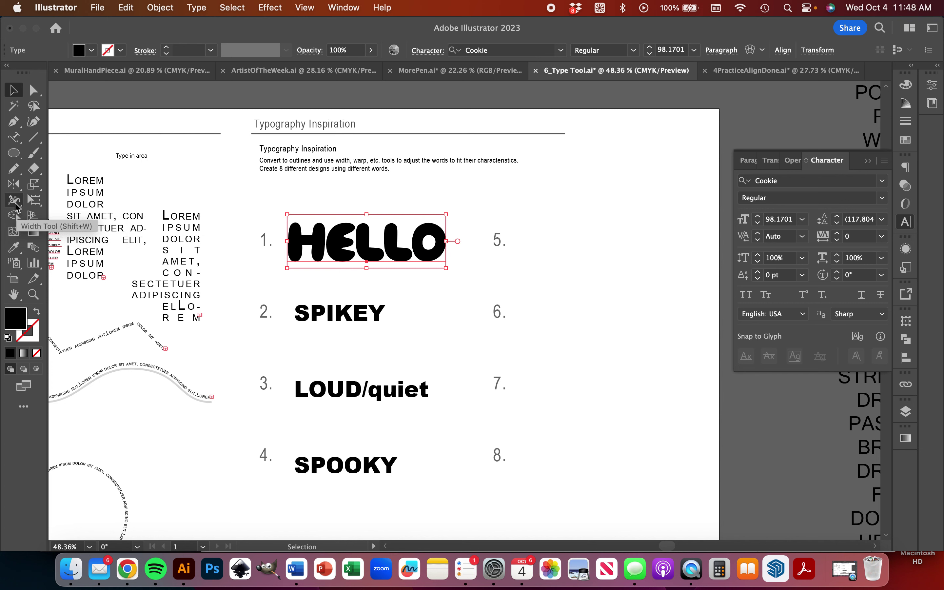
click(14, 202)
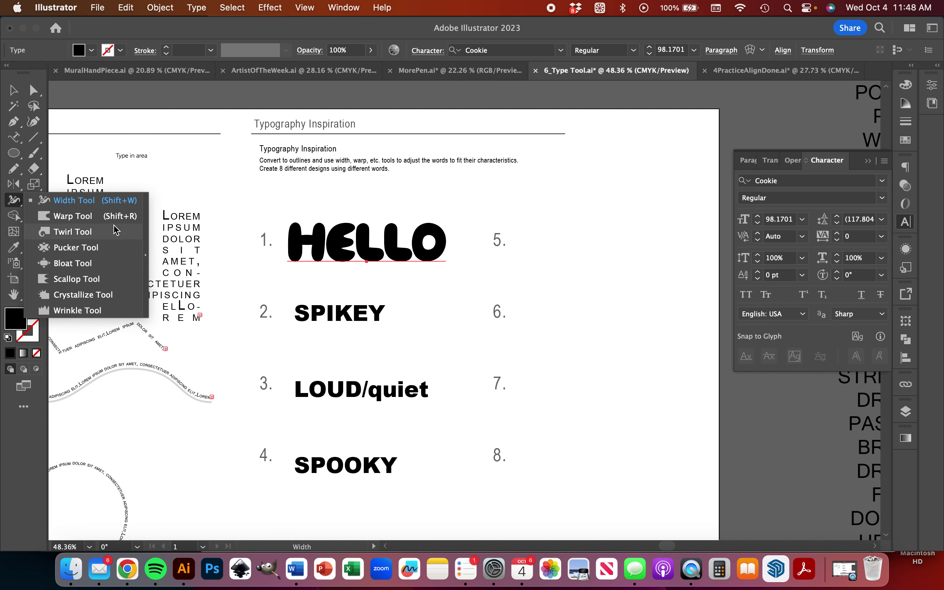
click(390, 250)
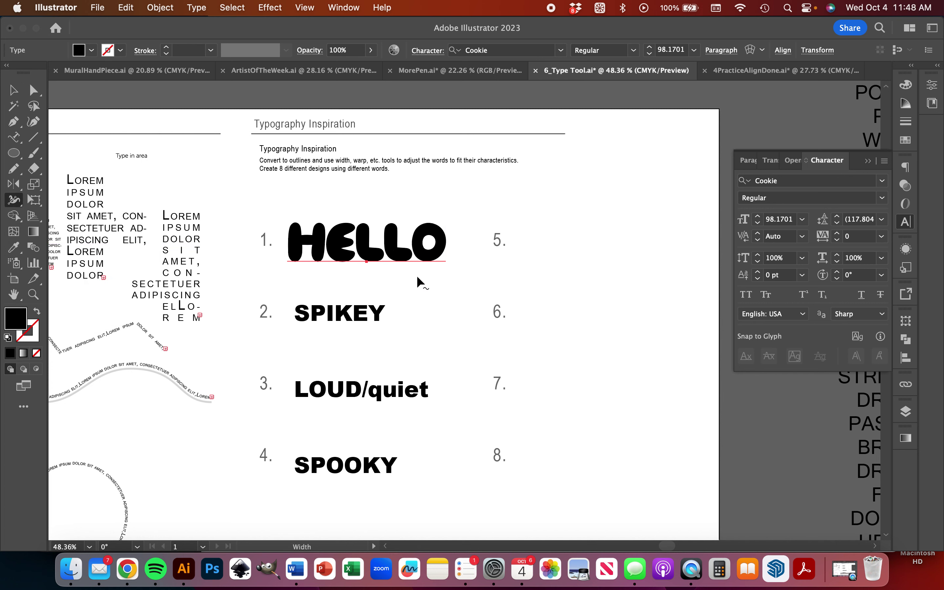
click(11, 94)
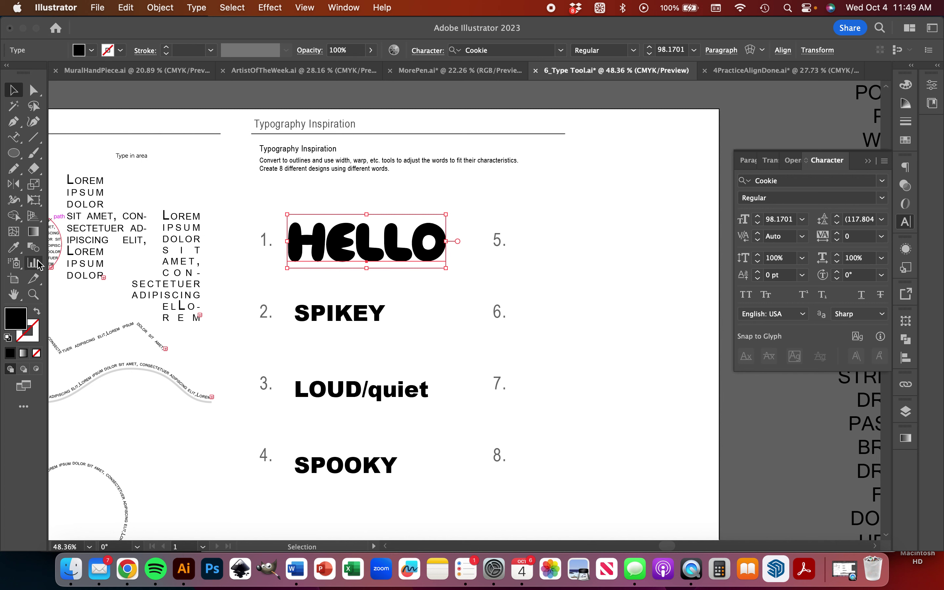
Scale the H of HELLO to about 102% with the Touch Type tool, undoing a first attempt at stretching it taller
click(14, 138)
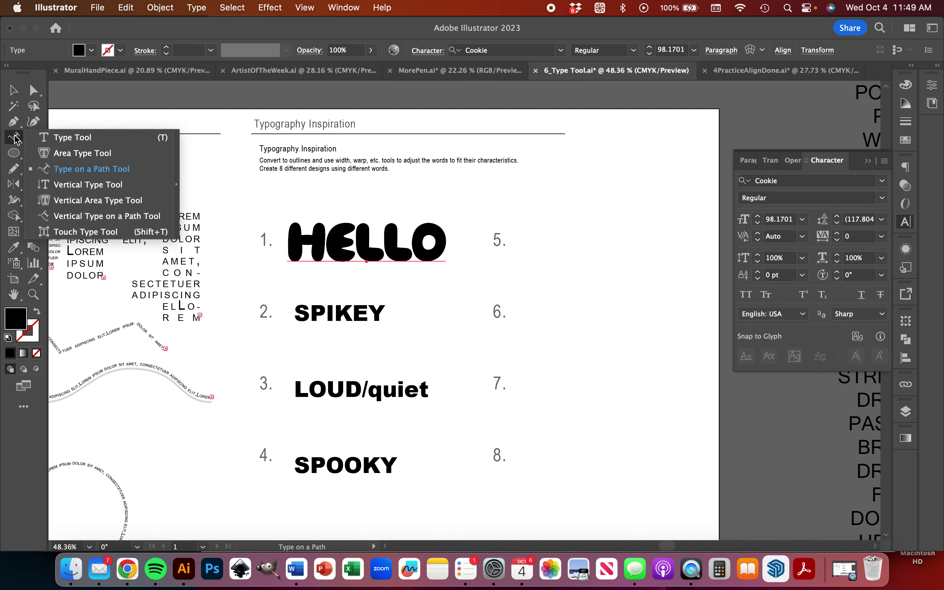
click(86, 231)
click(310, 240)
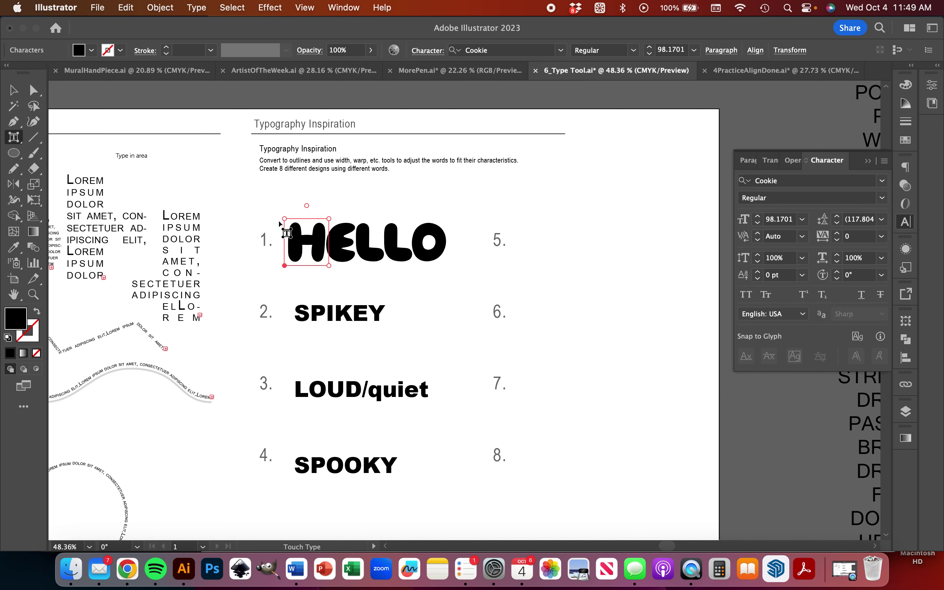
drag(284, 219, 289, 203)
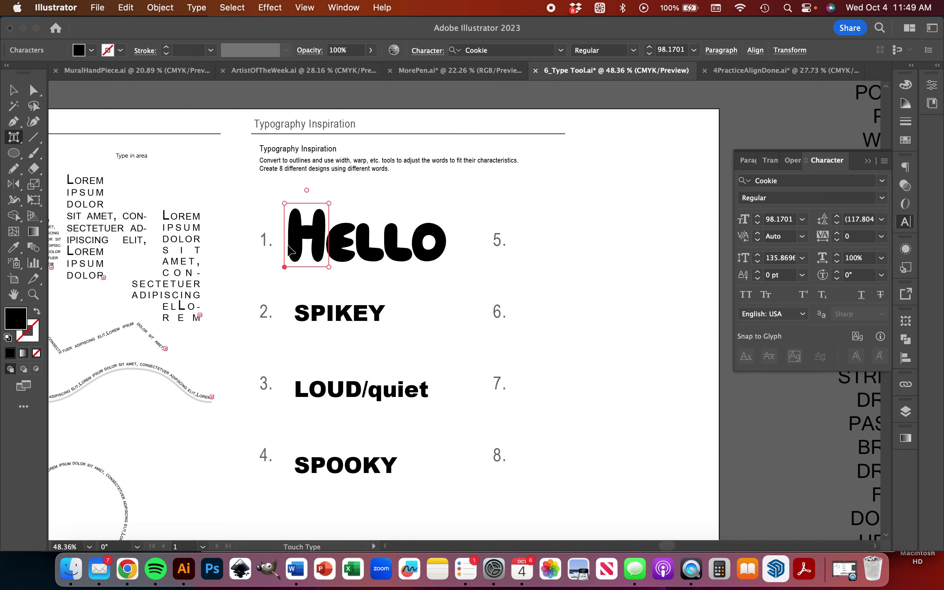
key(super+z)
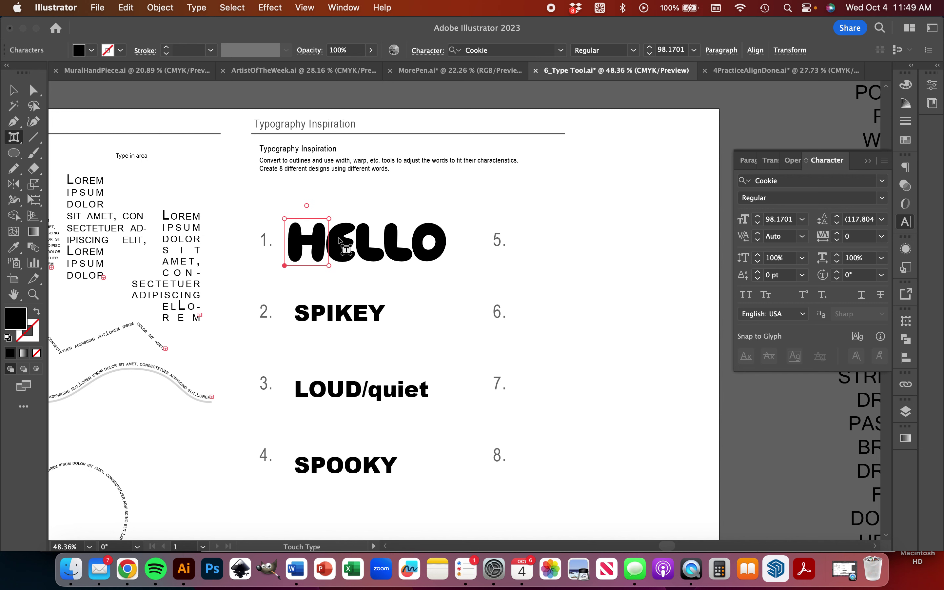
drag(330, 221, 332, 219)
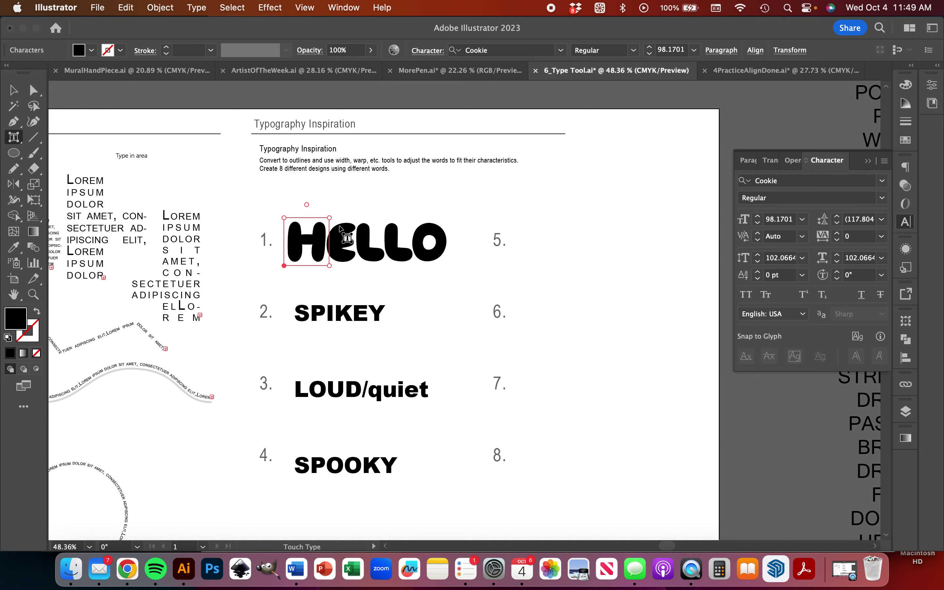
Widen the letters of HELLO with the Touch Type tool, scaling H to about 124% and E to about 142% horizontally
drag(331, 264, 340, 265)
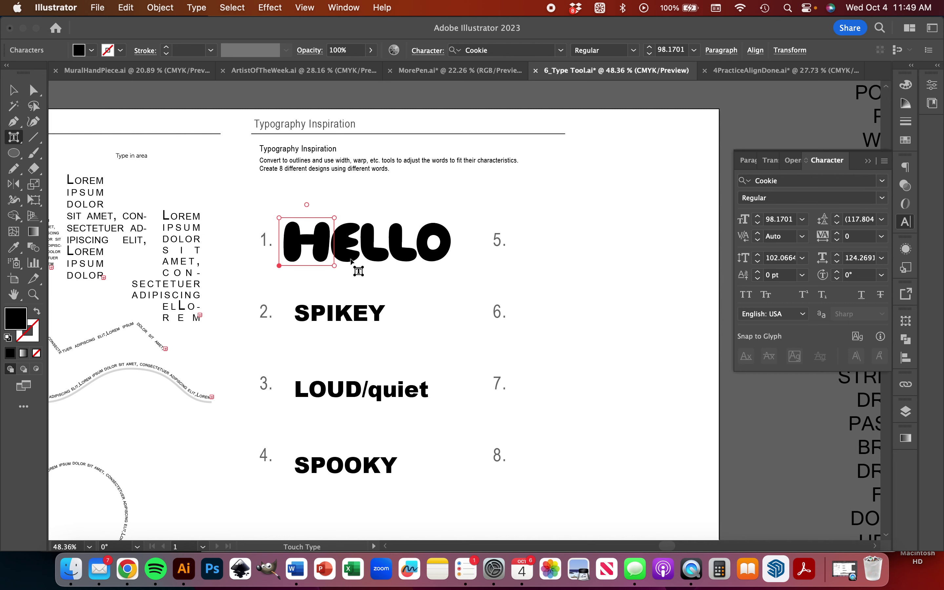
click(433, 244)
drag(454, 266, 467, 264)
click(396, 253)
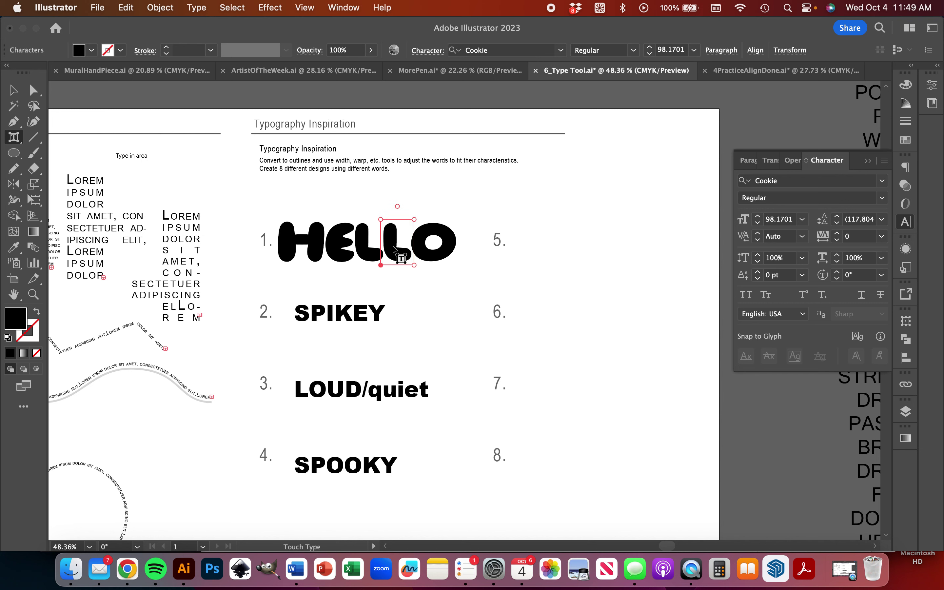
drag(417, 266, 388, 266)
click(369, 262)
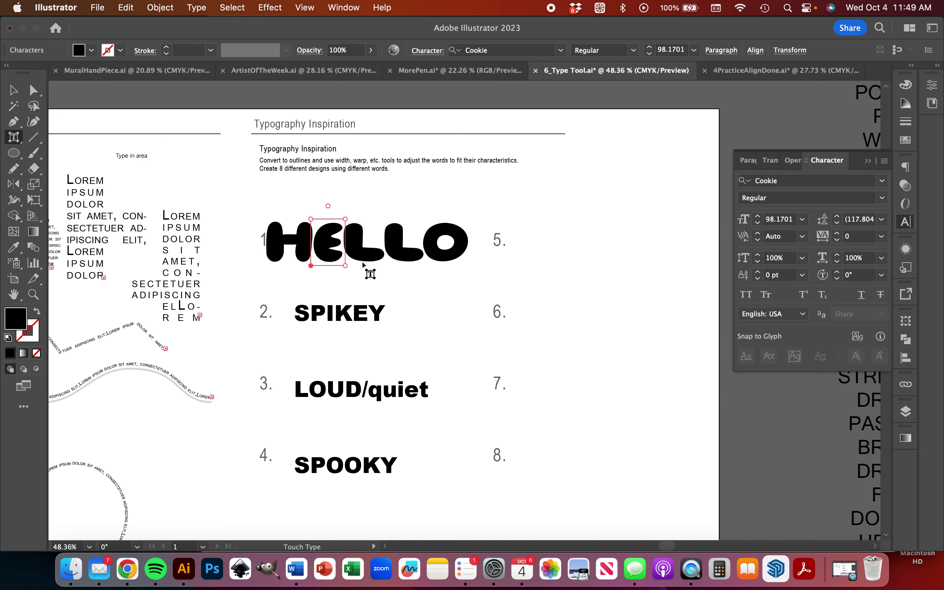
click(341, 265)
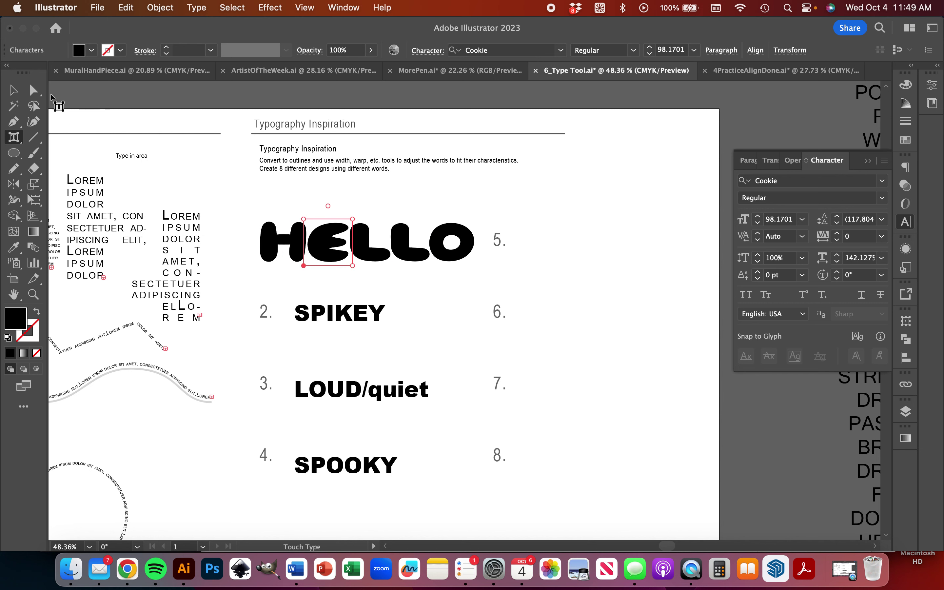
Move HELLO clear of number 1 and scale it down to a font size of about 91 pt
key(Escape)
drag(389, 256, 403, 257)
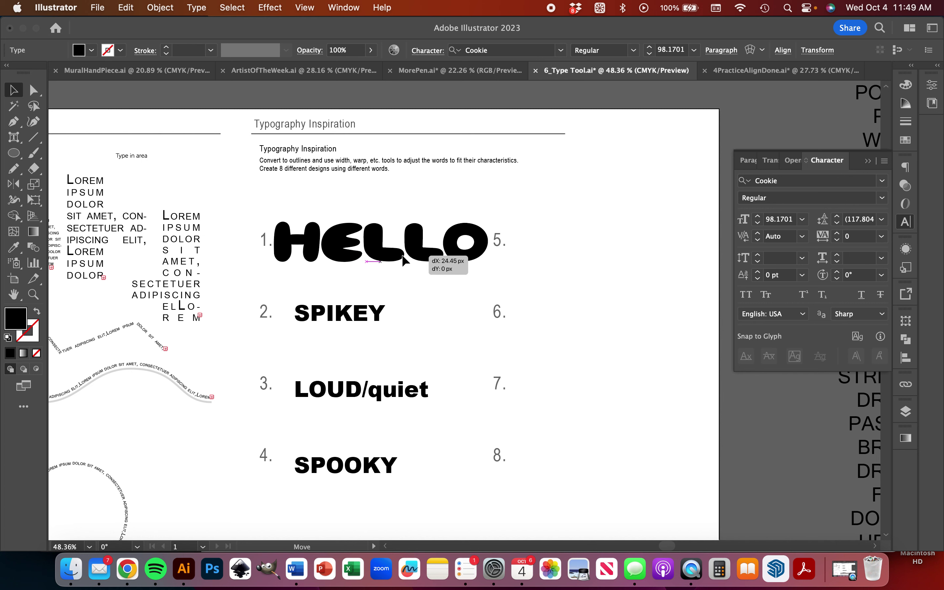
drag(488, 213, 454, 245)
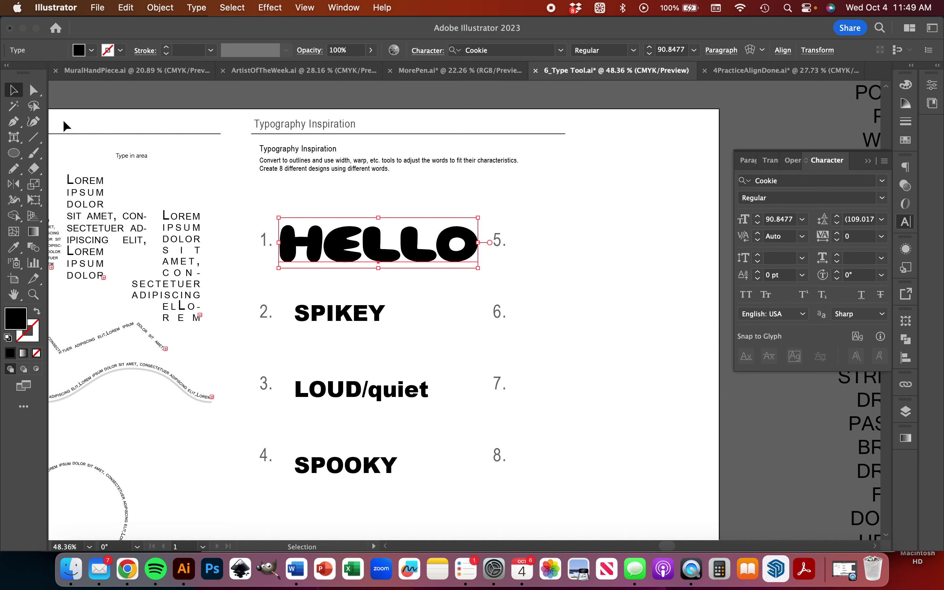
click(14, 200)
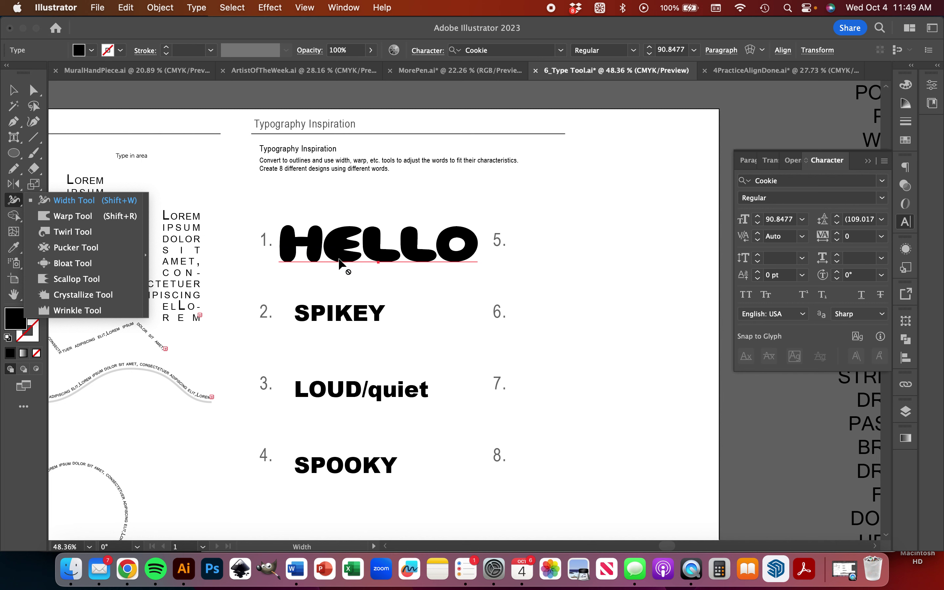
click(449, 307)
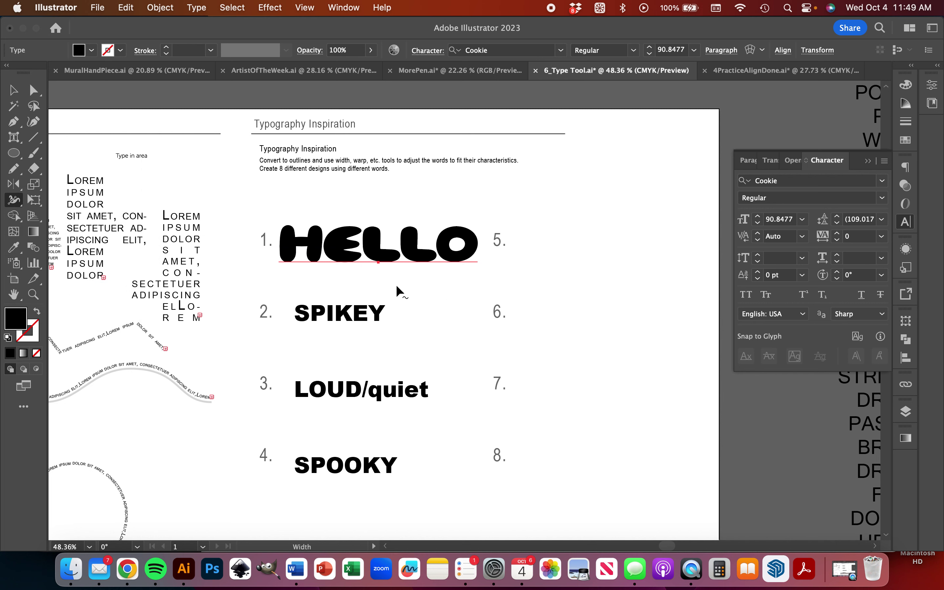
click(8, 88)
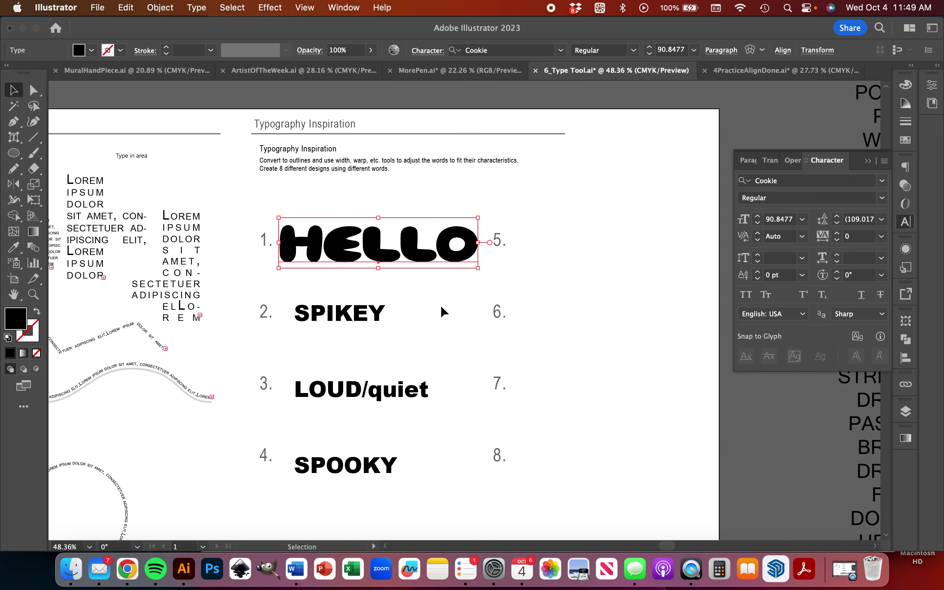
Place a copy of HELLO above the artboard and convert the original in item 1 to outlines
scroll(430, 363, down, 1)
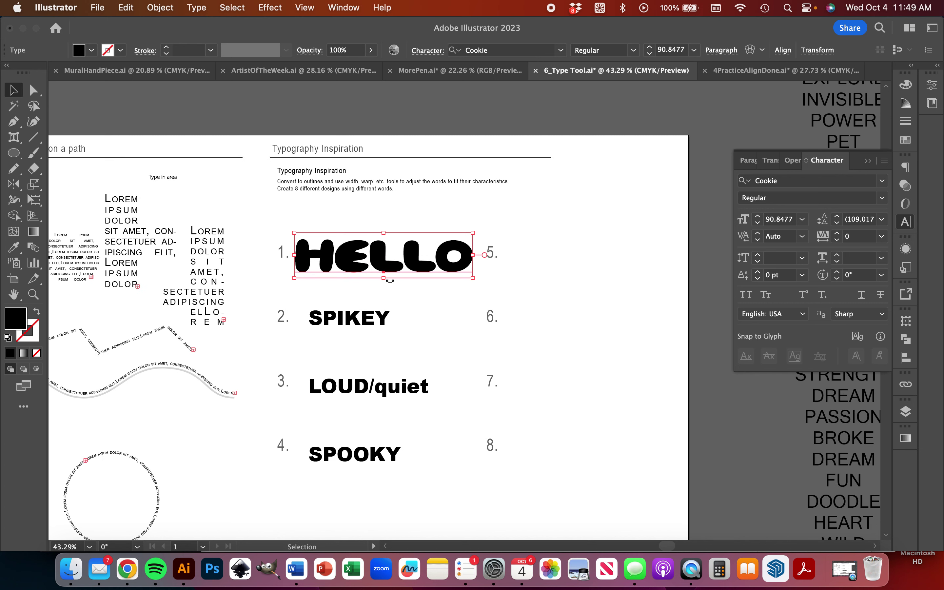
drag(380, 258, 400, 107)
click(383, 269)
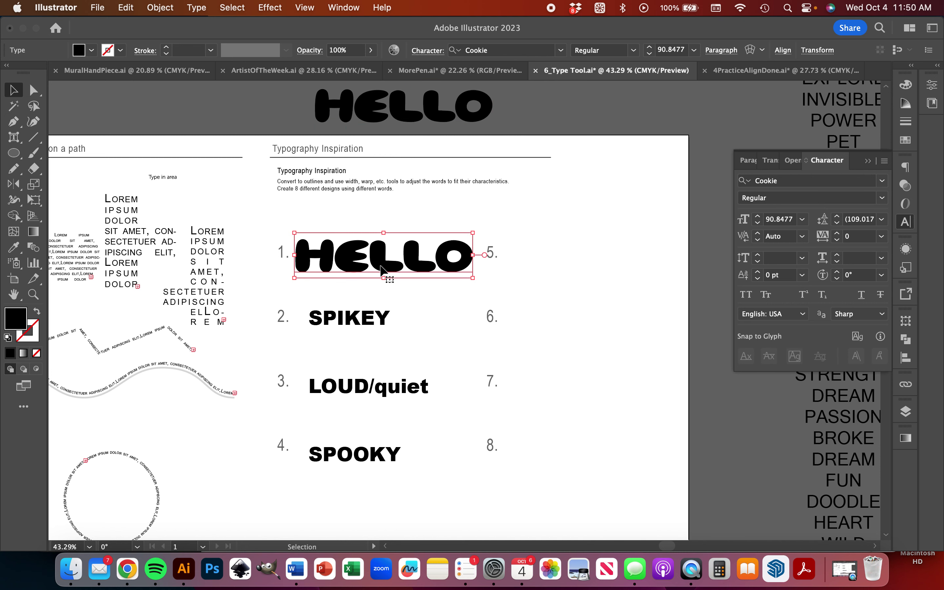
click(197, 8)
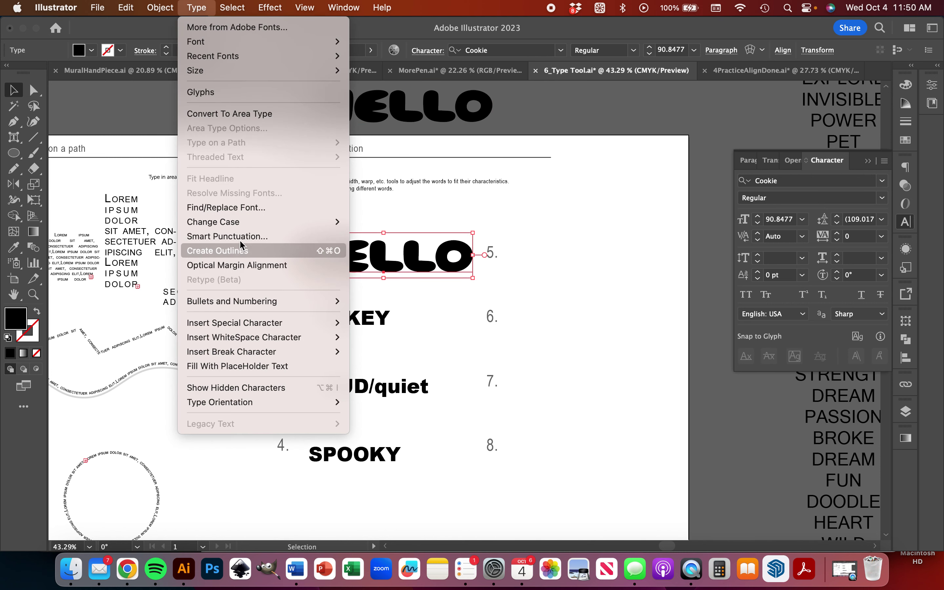
click(239, 251)
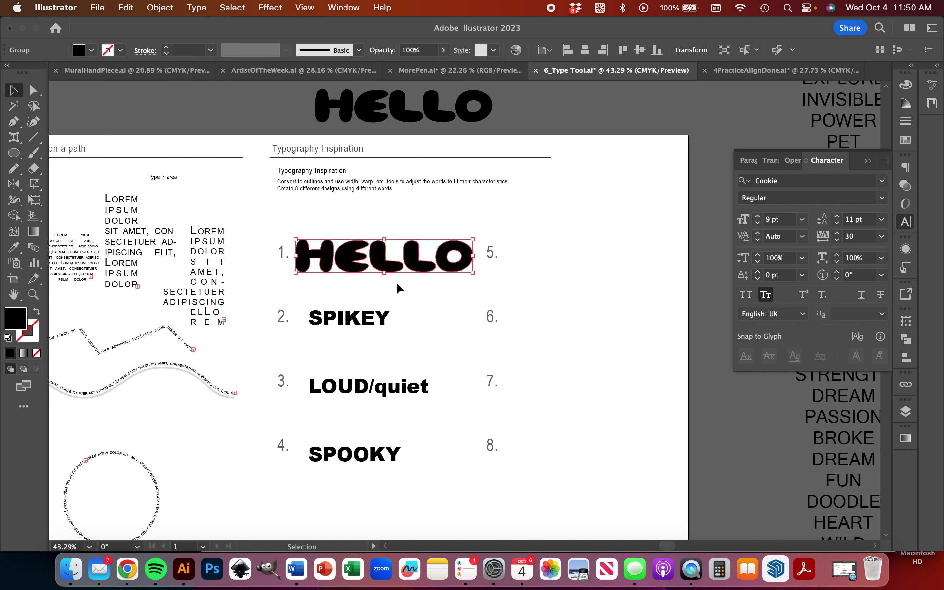
Choose the Warp tool and set its brush width and height to 50 px each
scroll(508, 253, up, 3)
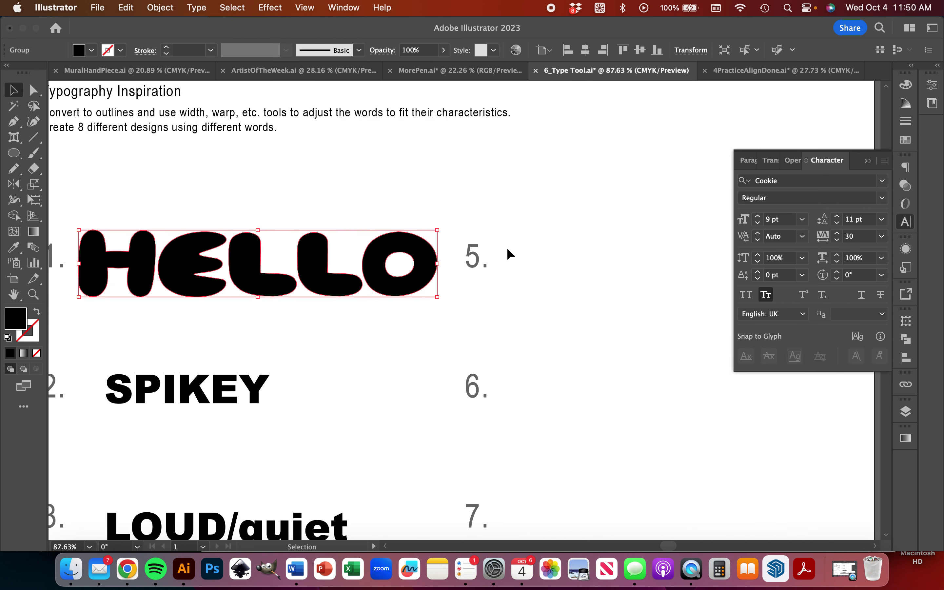
click(508, 252)
click(507, 260)
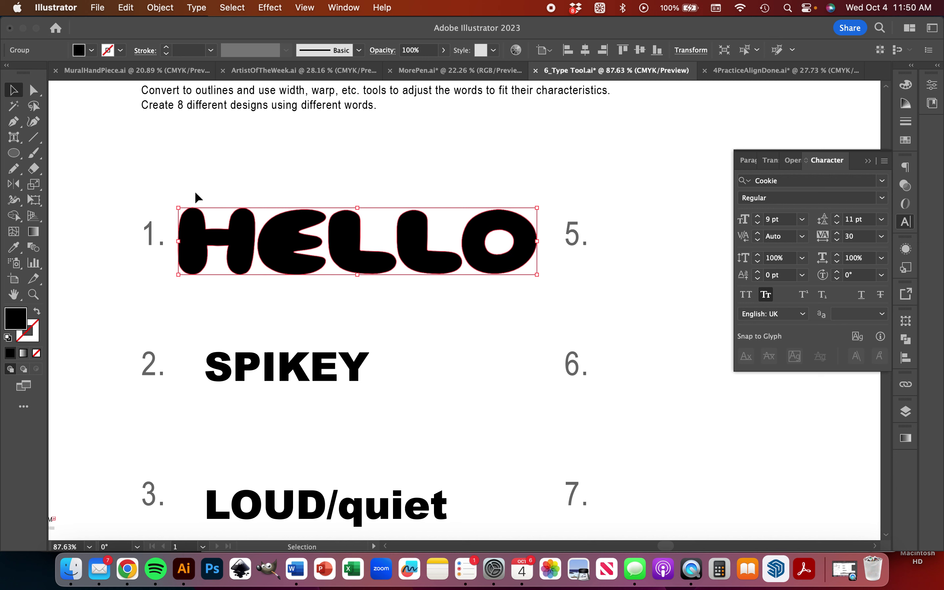
click(13, 203)
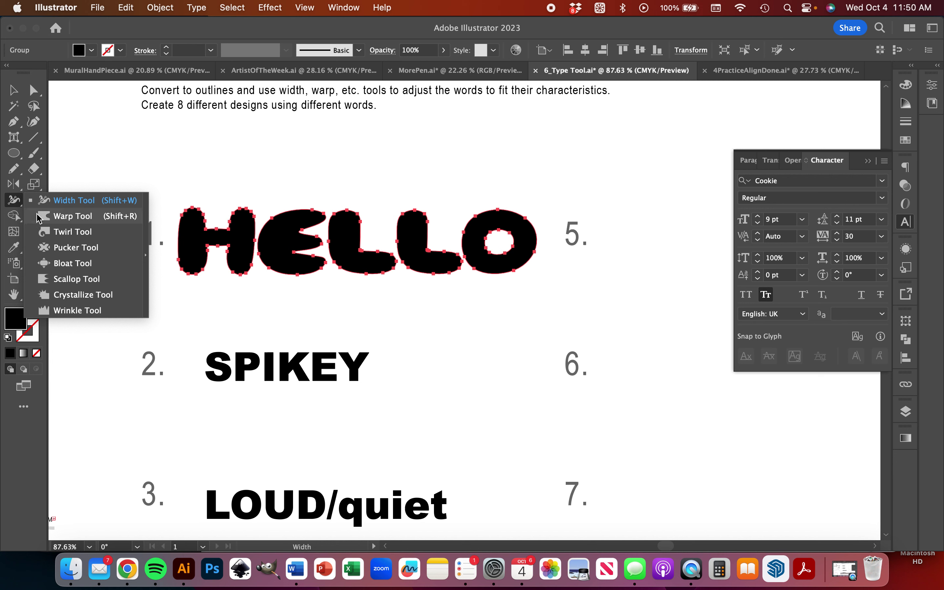
click(50, 217)
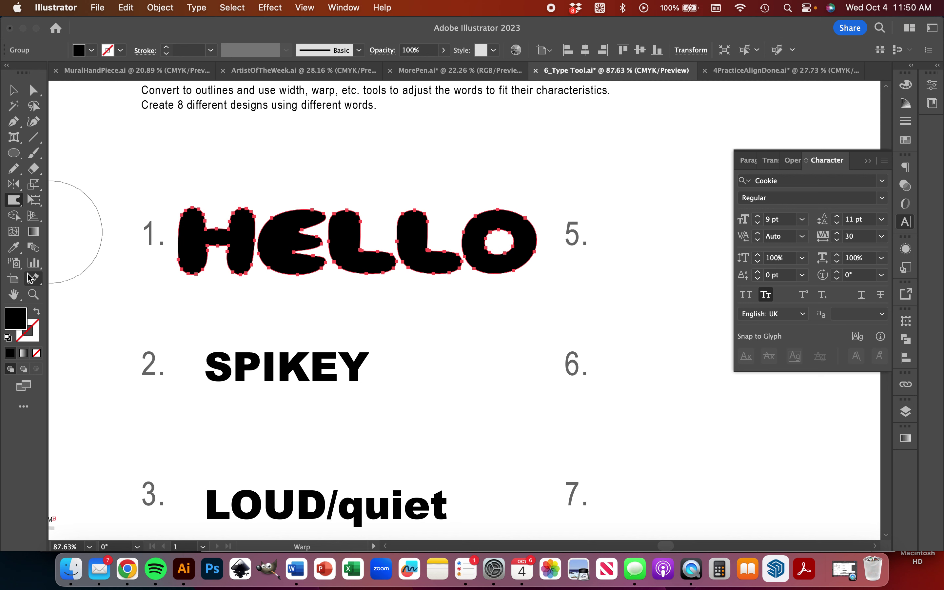
double_click(14, 201)
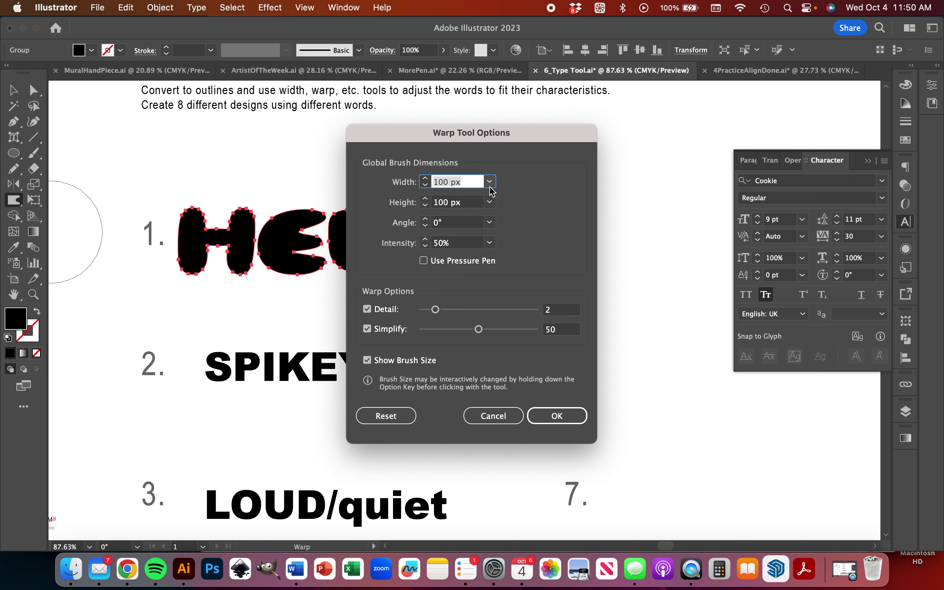
click(489, 182)
click(510, 270)
click(490, 202)
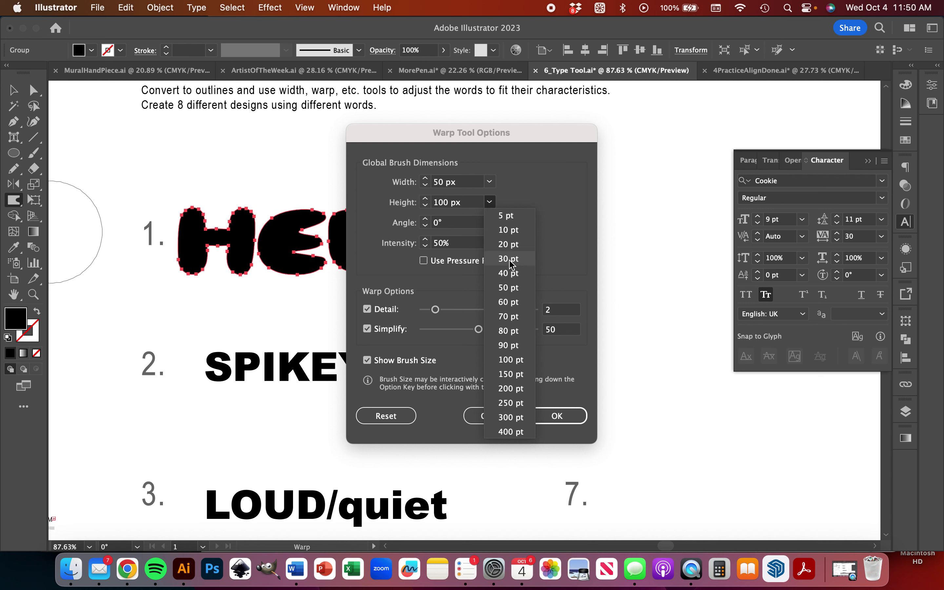
click(509, 288)
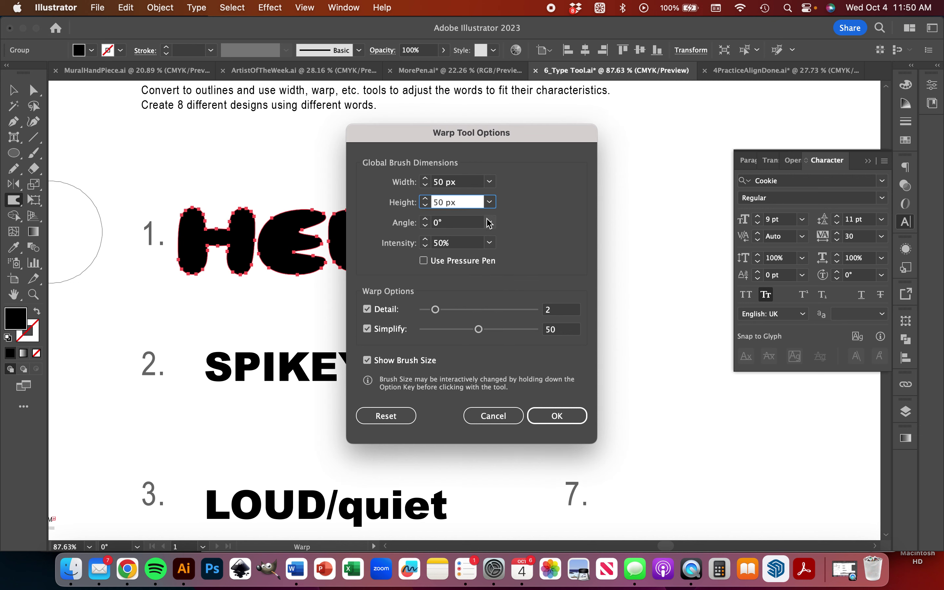
click(558, 415)
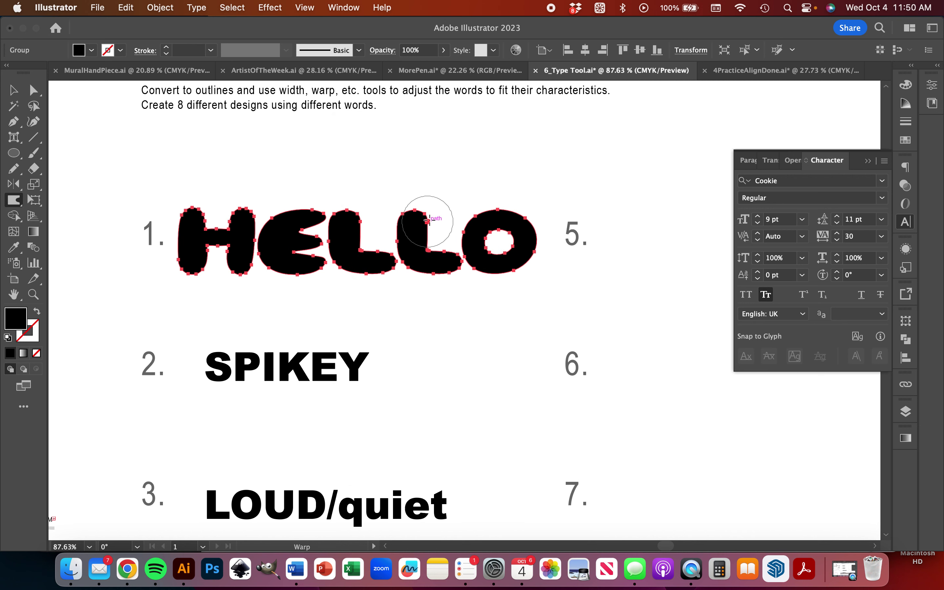
Warp the outlined HELLO, bulging the left stem of the H outward and reshaping the inner edges around the H and E
drag(192, 222, 179, 199)
drag(182, 275, 177, 271)
mouse_move(166, 234)
mouse_down()
mouse_move(168, 205)
mouse_move(160, 205)
mouse_up()
mouse_move(185, 259)
mouse_down()
mouse_move(170, 268)
mouse_move(168, 220)
mouse_up()
mouse_move(269, 232)
mouse_down()
mouse_move(246, 235)
mouse_move(238, 221)
mouse_move(247, 230)
mouse_move(253, 210)
mouse_move(246, 264)
mouse_move(257, 273)
mouse_up()
Enlarge SPIKEY in item 2 to a font size of about 57 pt and shift it into place beside its number
scroll(284, 315, down, 3)
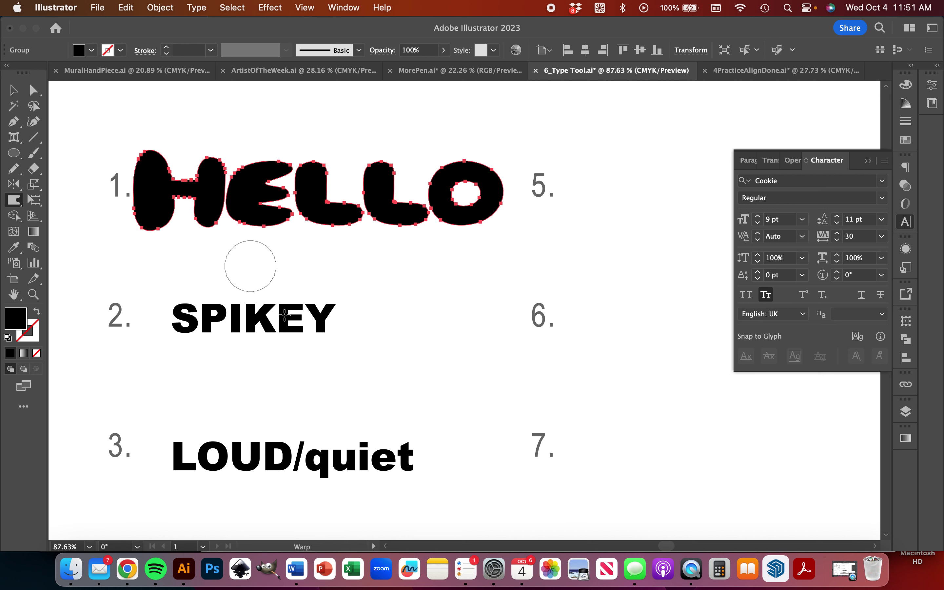
scroll(249, 263, left, 4)
click(15, 90)
click(287, 333)
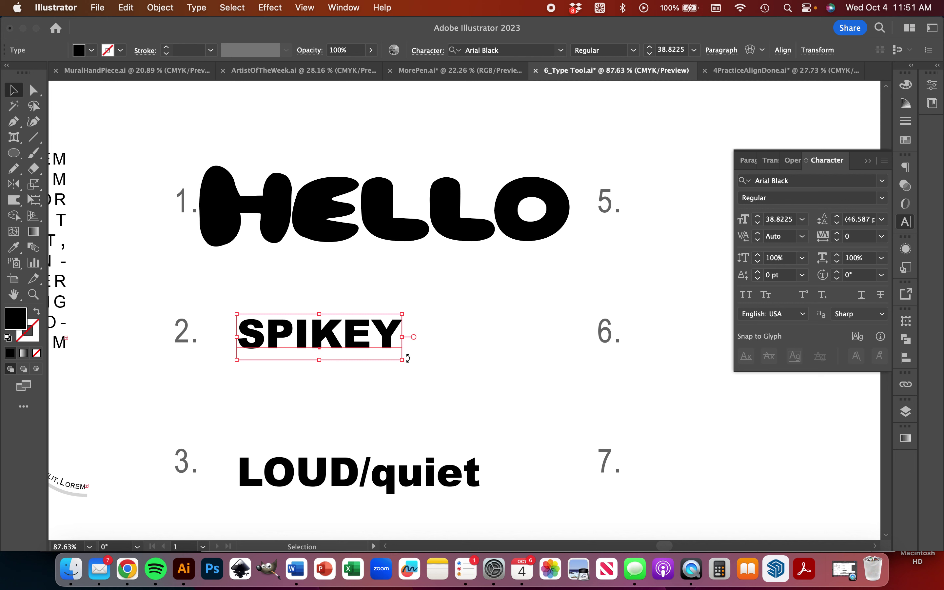
drag(403, 360, 483, 407)
drag(405, 354, 414, 343)
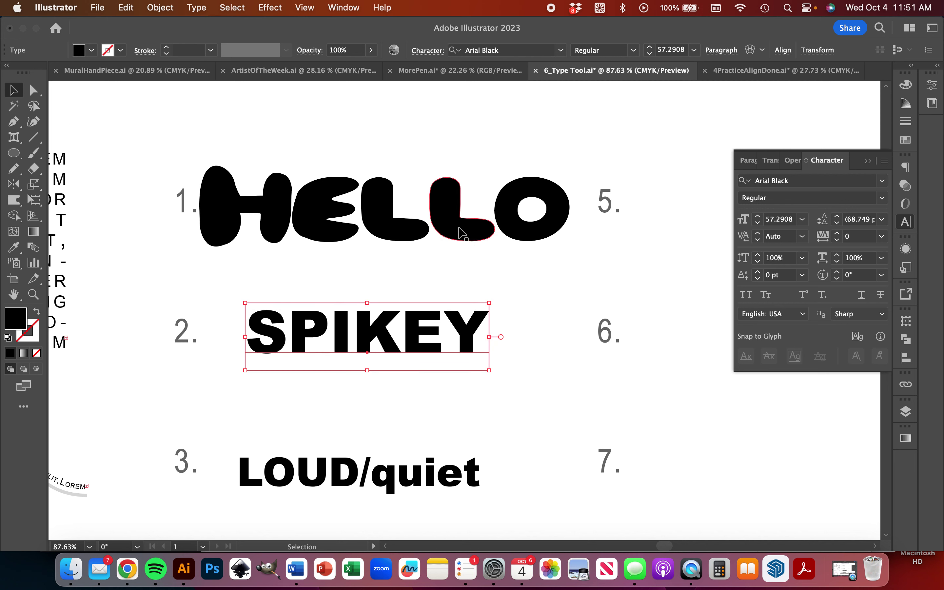
Convert the word SPIKEY to outlines
scroll(382, 308, down, 5)
scroll(546, 304, up, 2)
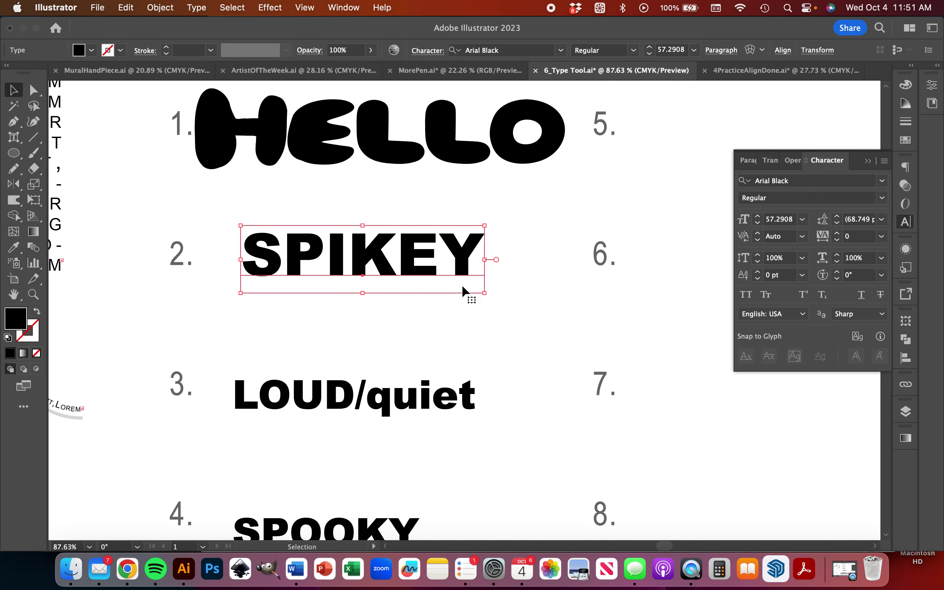
scroll(392, 497, down, 3)
scroll(392, 497, up, 5)
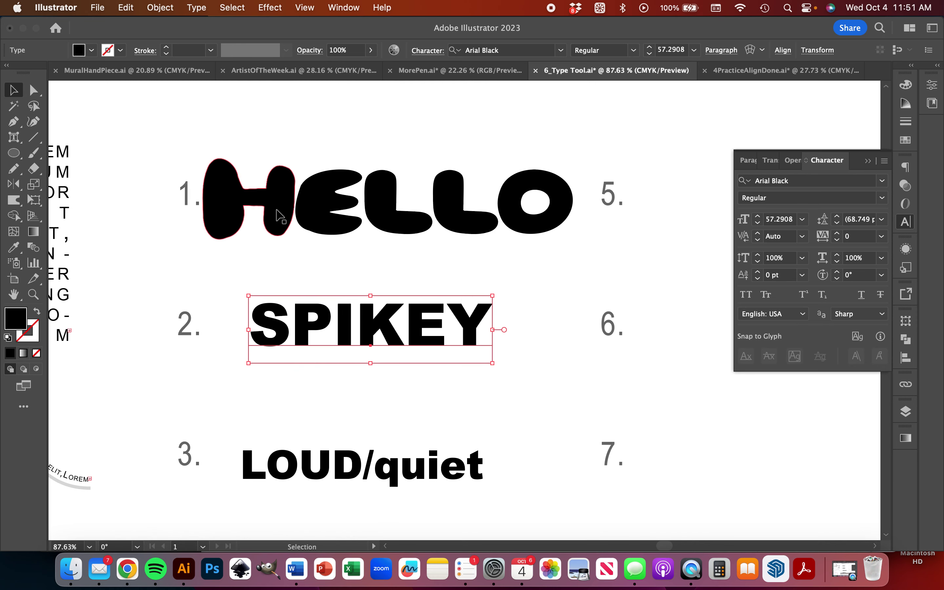
click(203, 11)
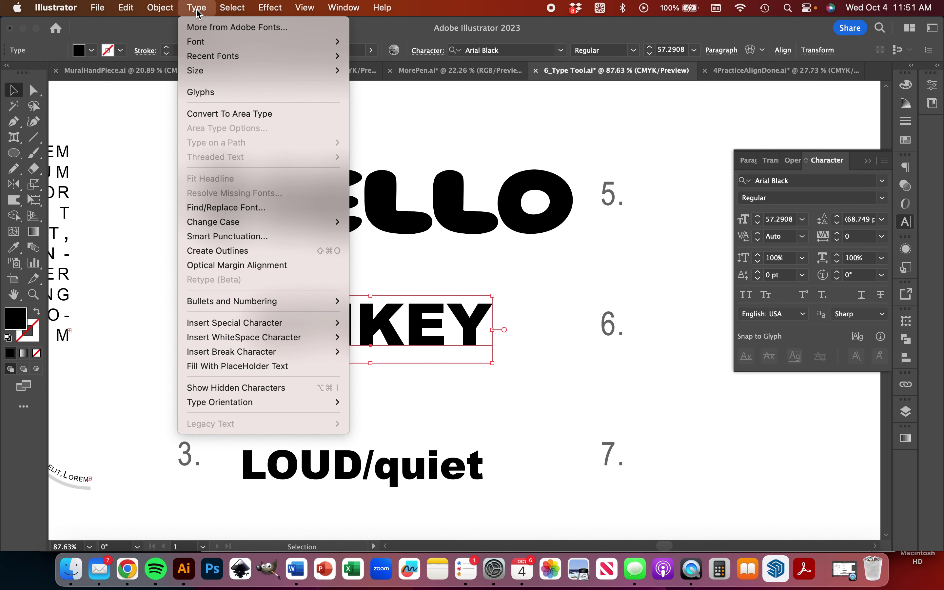
click(243, 250)
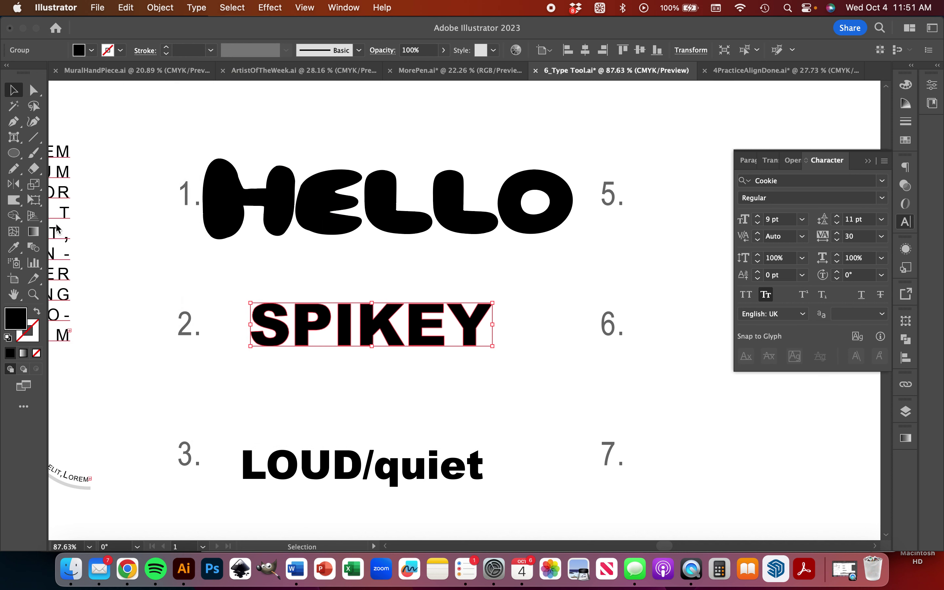
Choose the Scallop tool and set its brush width and height to 20 px each, with an intensity of 20%
click(14, 200)
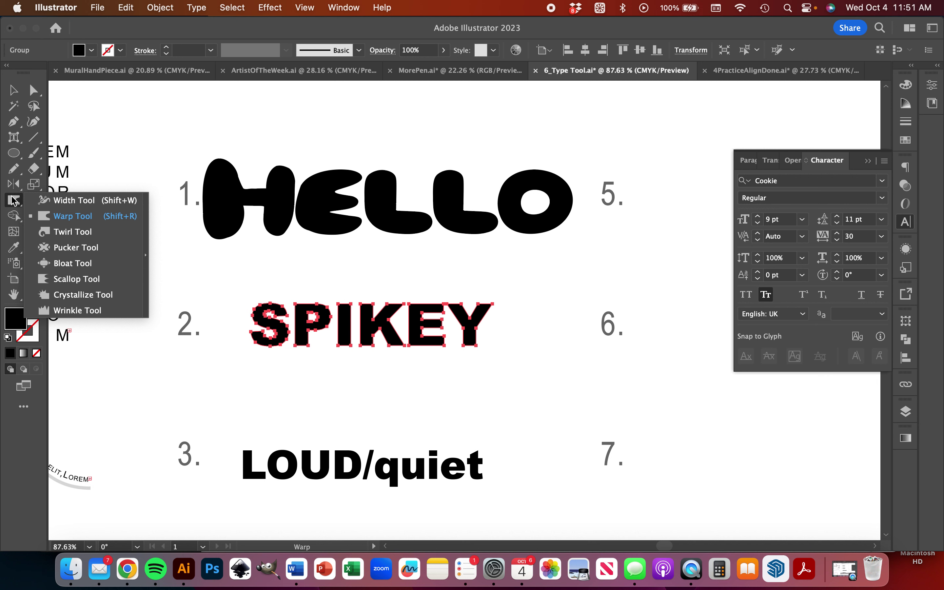
click(49, 281)
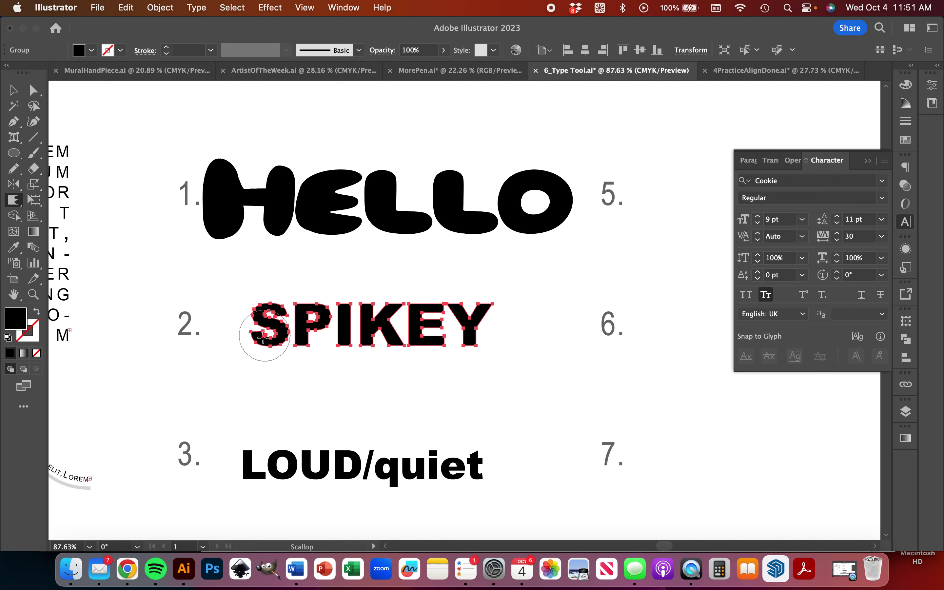
double_click(13, 200)
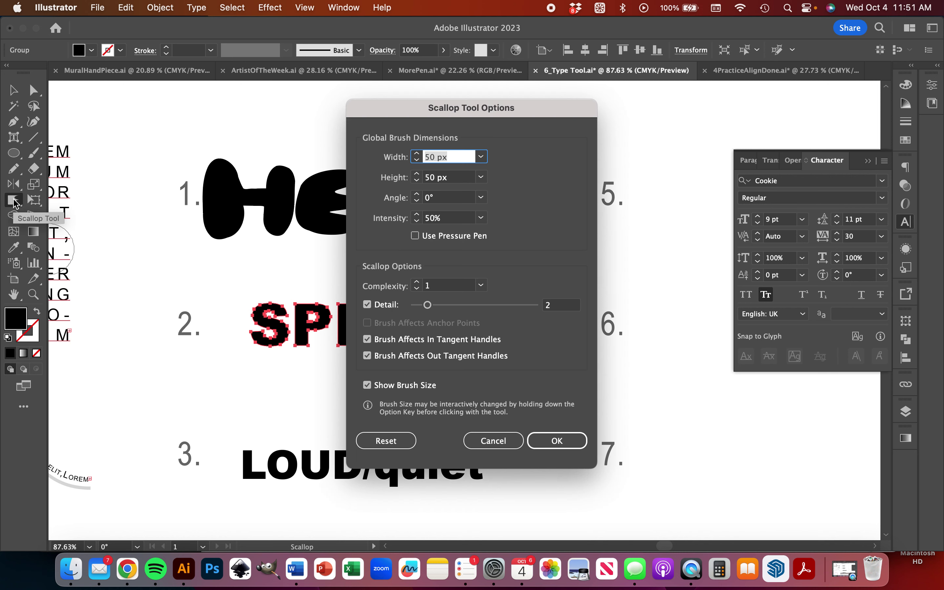
click(482, 157)
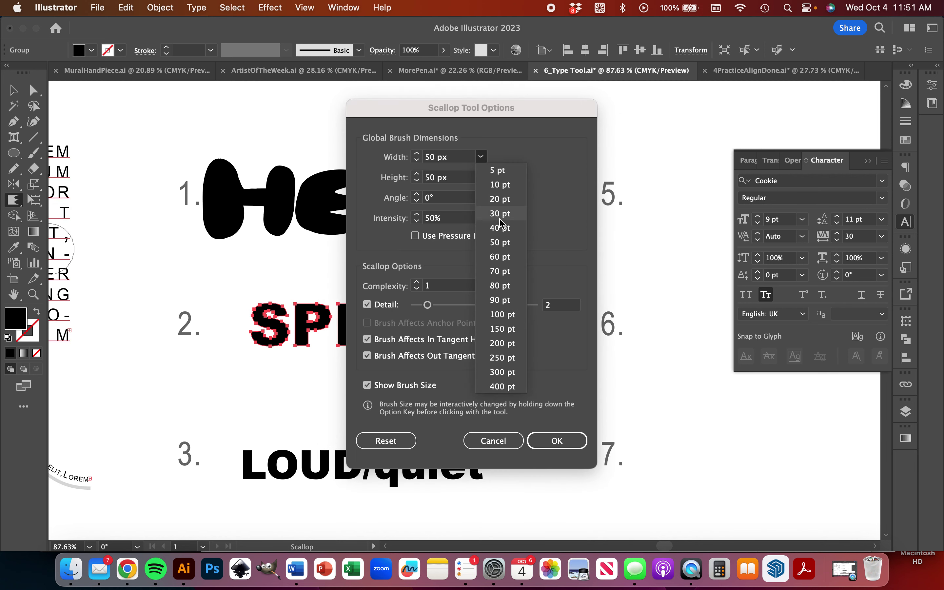
click(500, 200)
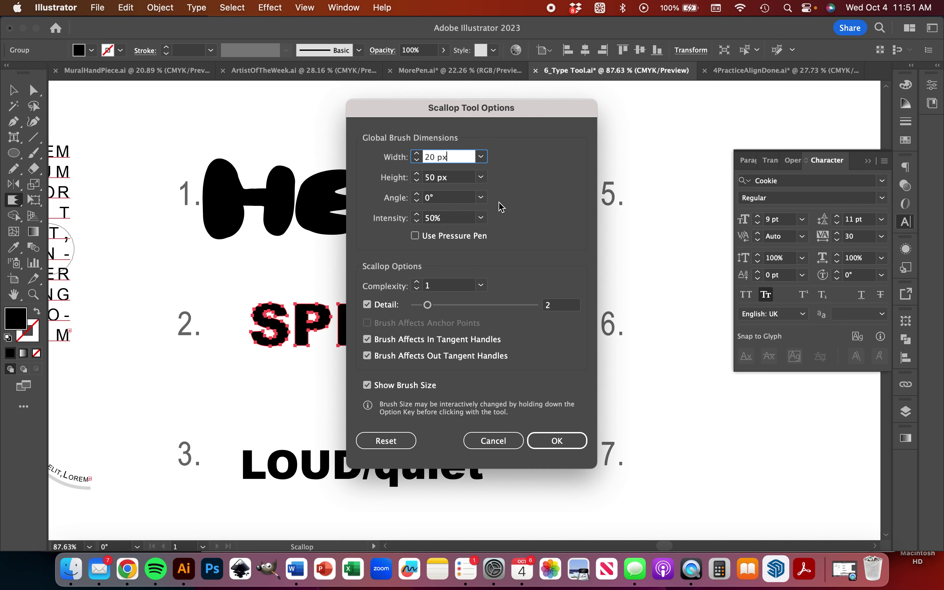
click(482, 177)
click(491, 225)
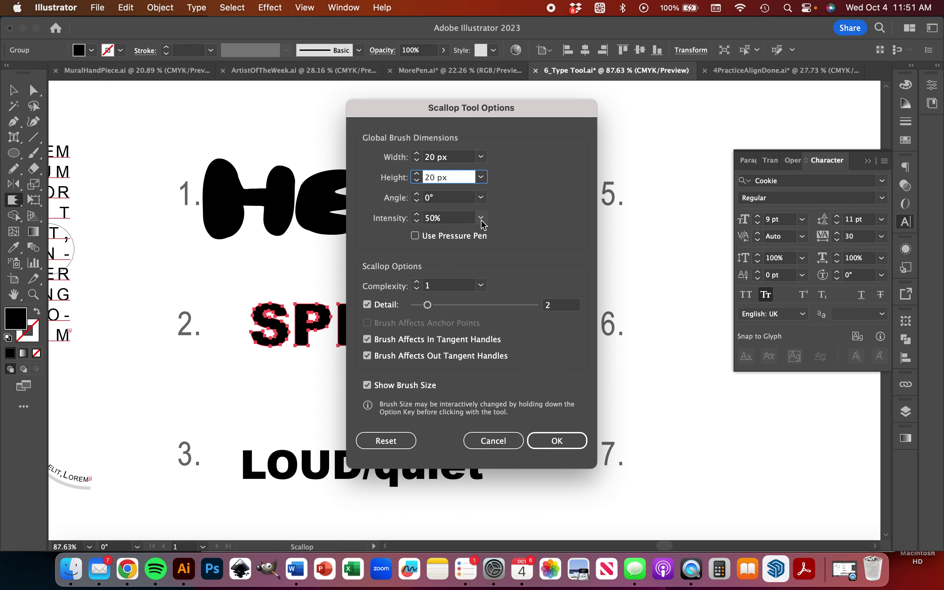
click(482, 219)
click(494, 260)
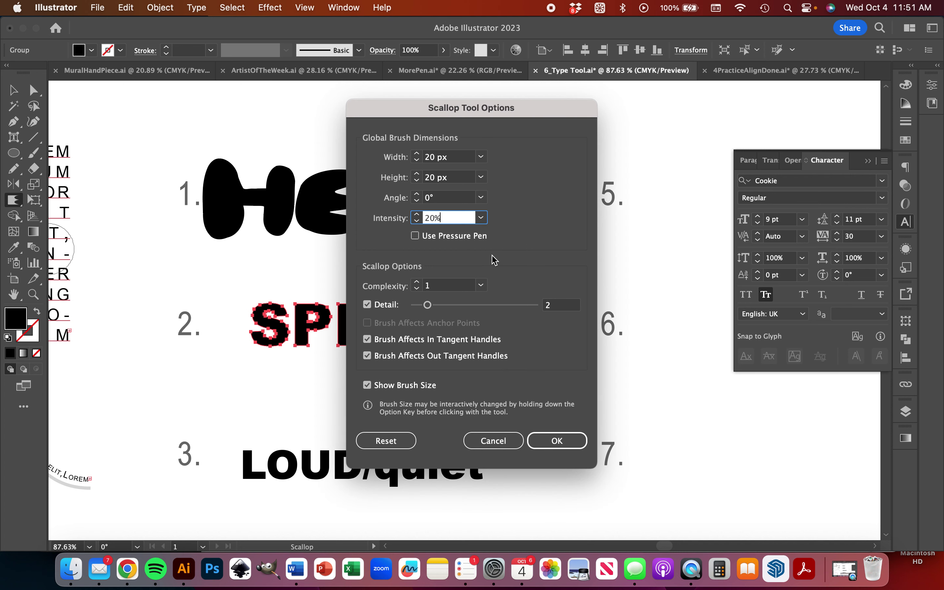
click(555, 442)
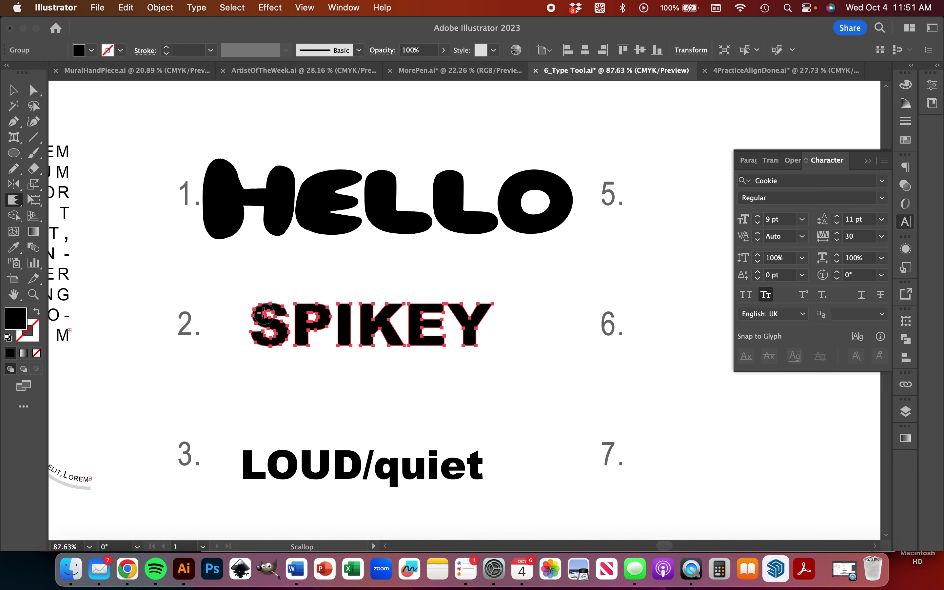
Scallop the upper-left curve, top edge and bottom curve of the S in the outlined SPIKEY
scroll(263, 313, up, 3)
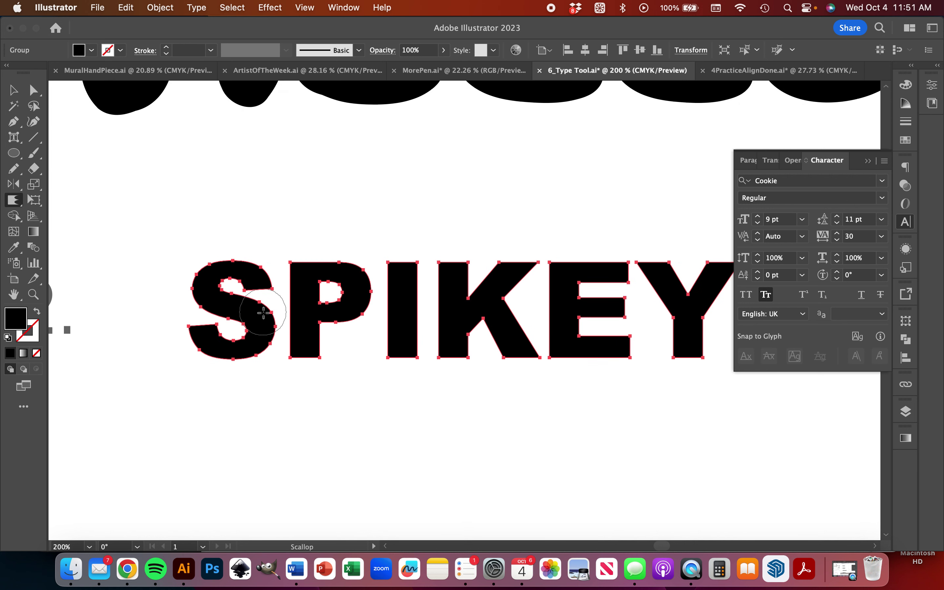
mouse_move(211, 289)
mouse_down()
mouse_move(175, 259)
mouse_move(212, 306)
mouse_move(205, 295)
mouse_move(141, 326)
mouse_up()
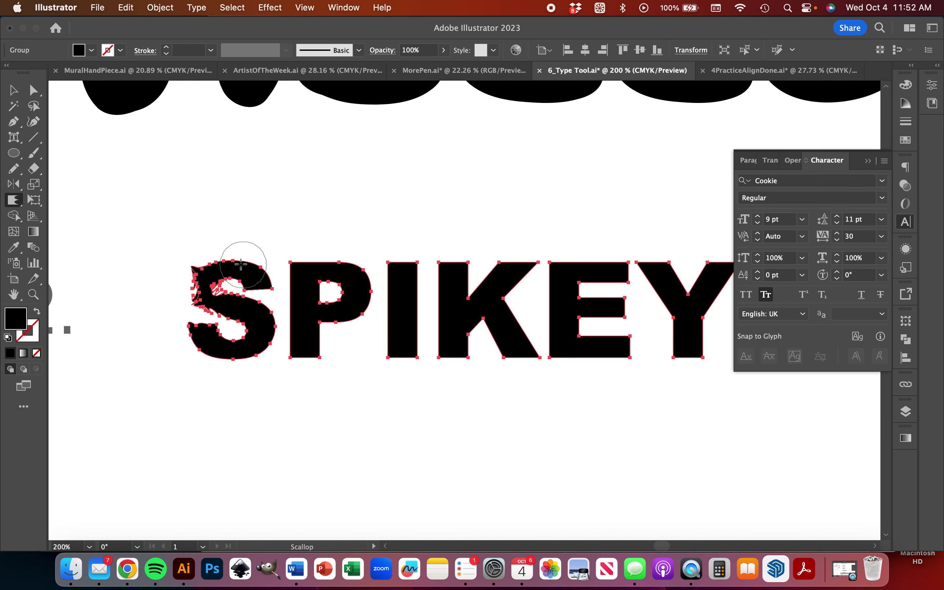
mouse_move(223, 246)
mouse_down()
mouse_move(224, 228)
mouse_move(211, 257)
mouse_move(198, 243)
mouse_move(278, 277)
mouse_move(257, 252)
mouse_move(279, 236)
mouse_up()
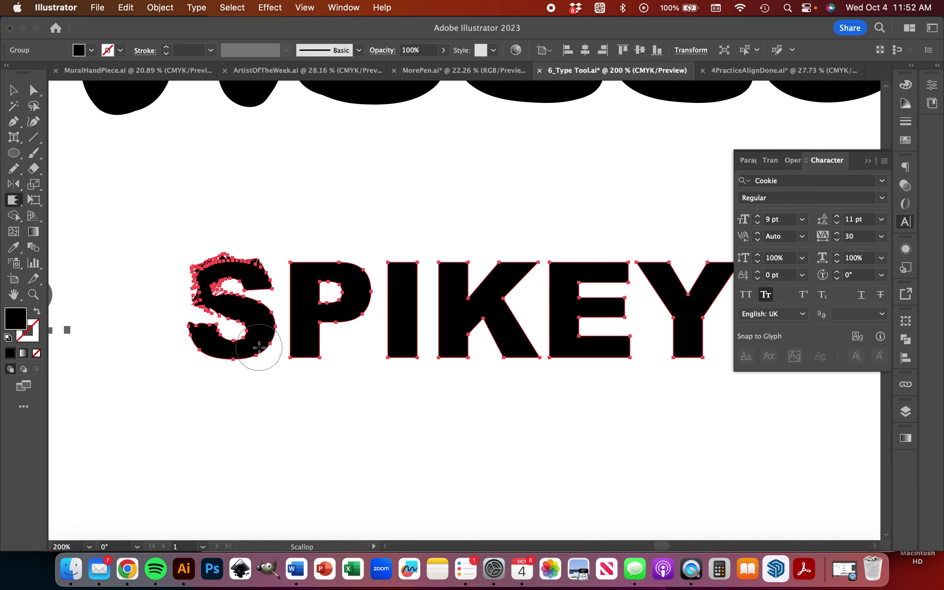
mouse_move(251, 356)
mouse_down()
mouse_move(268, 334)
mouse_move(267, 359)
mouse_move(266, 349)
mouse_move(288, 386)
mouse_move(233, 357)
mouse_move(220, 388)
mouse_move(190, 337)
mouse_up()
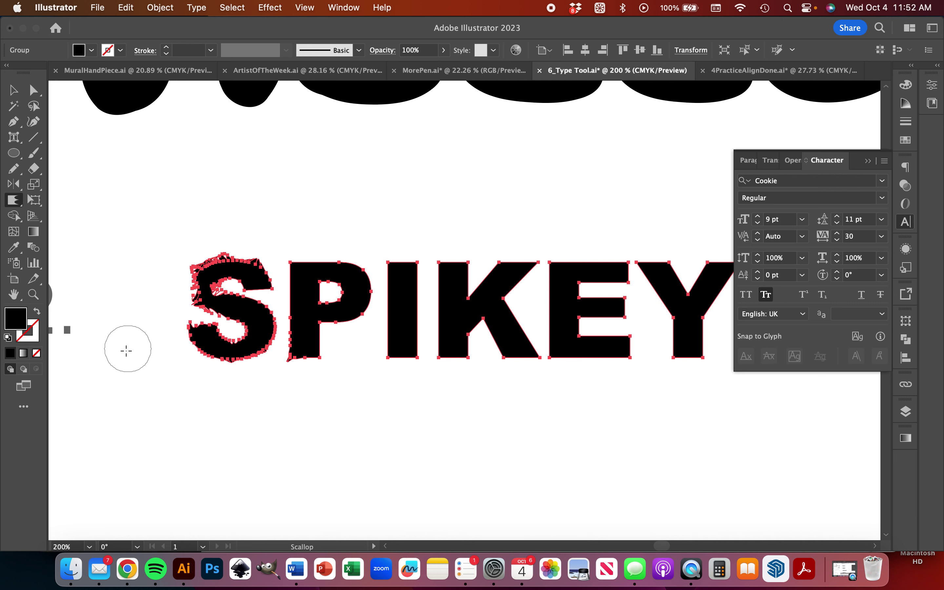
Switch to the Crystallize tool and roughen the lower-left end of the S
click(13, 200)
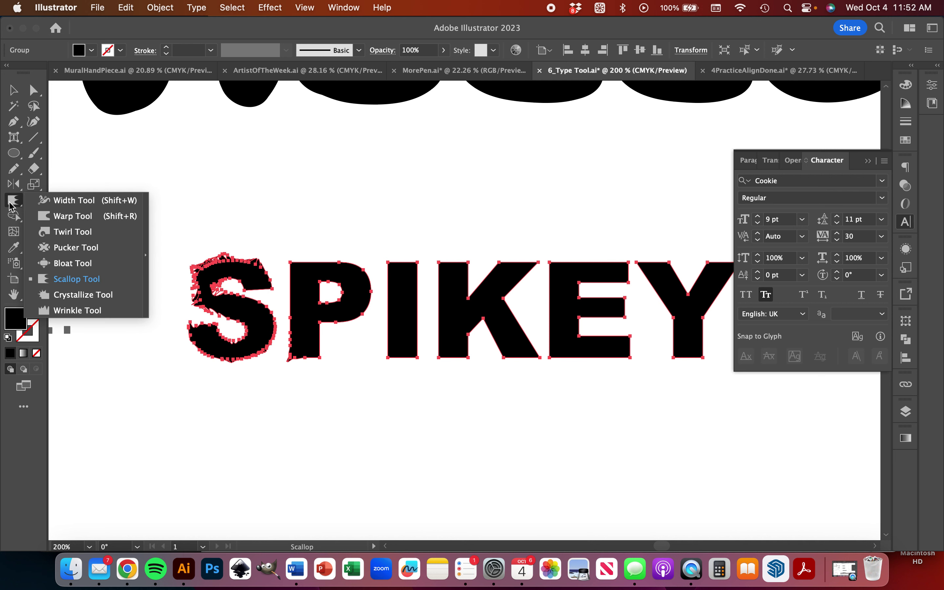
click(83, 295)
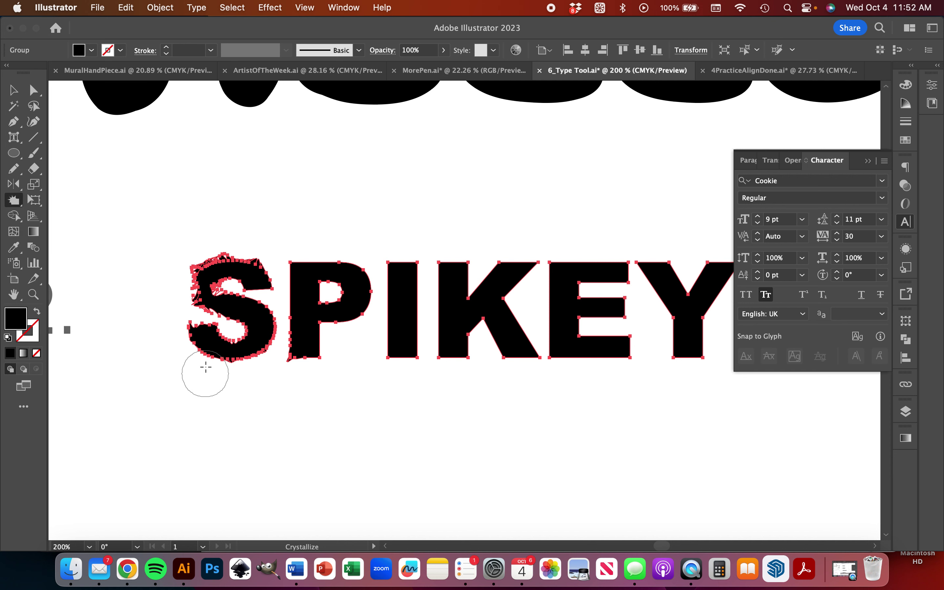
drag(201, 350, 181, 373)
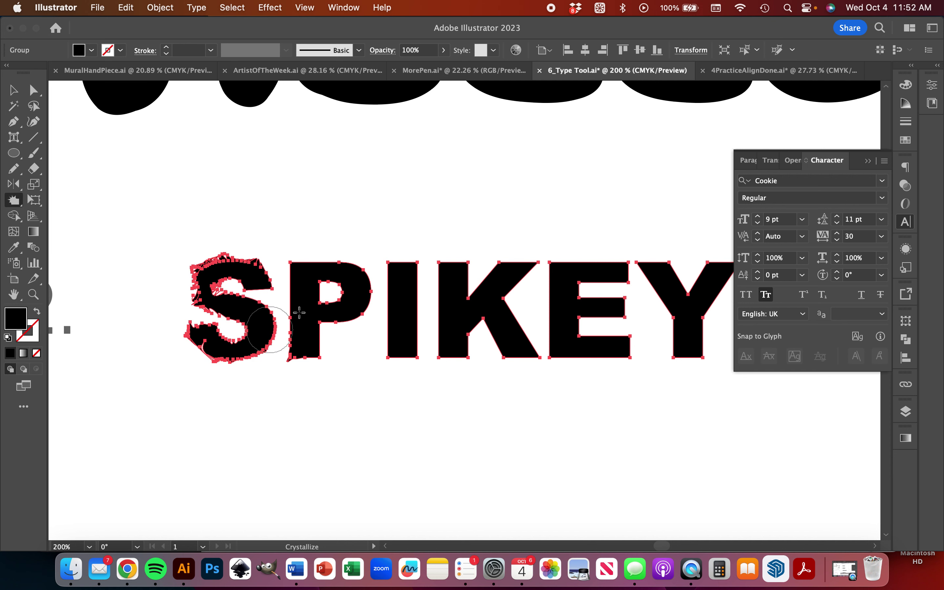
drag(256, 278, 255, 278)
Set the Crystallize tool's intensity to 10%
double_click(12, 202)
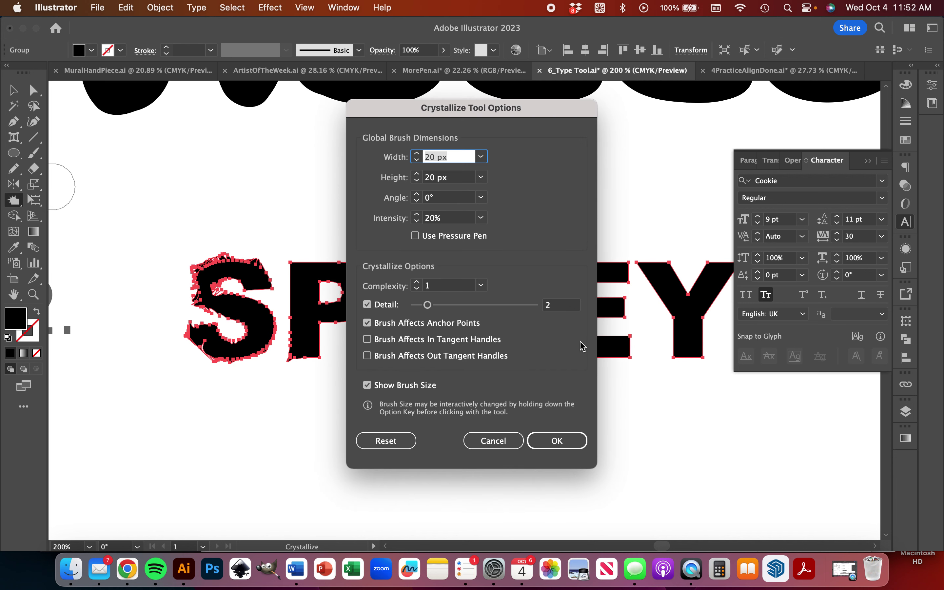
click(441, 220)
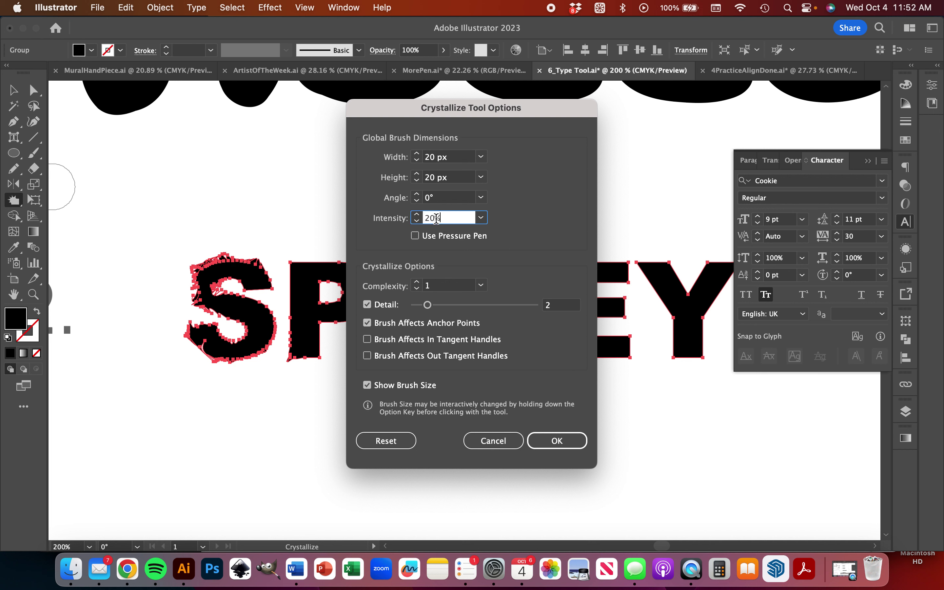
text(10)
key(Tab)
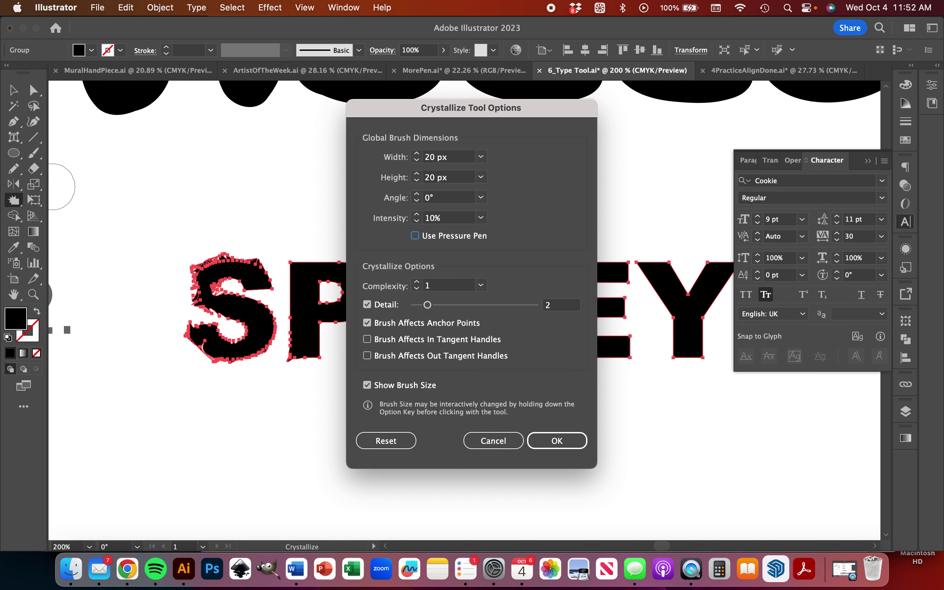
click(569, 445)
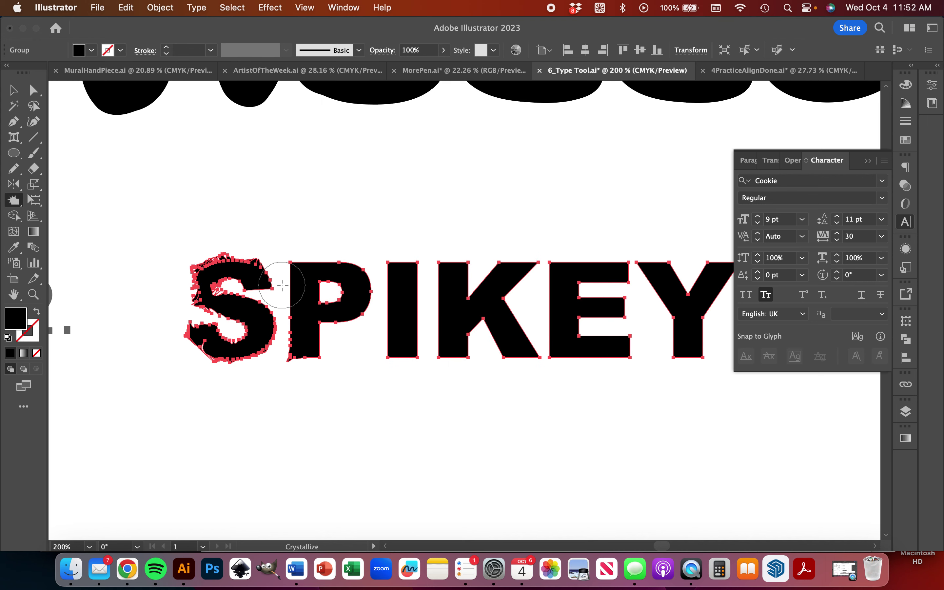
Crystallize the edges of the S, P and I and the vertical stem of the K into spikes
mouse_move(267, 353)
mouse_down()
mouse_move(253, 358)
mouse_move(280, 400)
mouse_move(265, 269)
mouse_move(242, 273)
mouse_move(236, 287)
mouse_up()
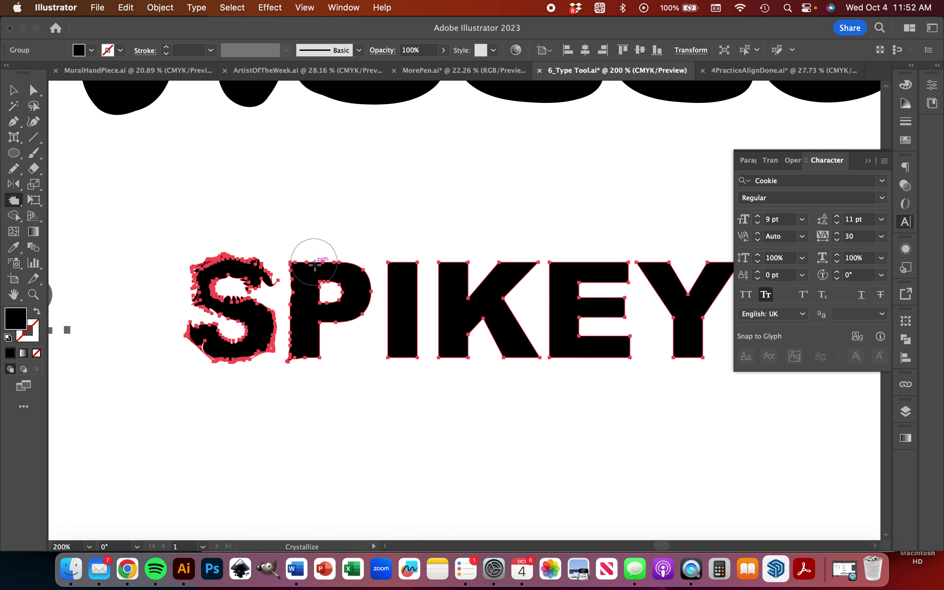
mouse_move(322, 258)
mouse_down()
mouse_move(327, 245)
mouse_move(306, 262)
mouse_move(306, 244)
mouse_move(362, 265)
mouse_move(388, 241)
mouse_move(333, 348)
mouse_move(343, 321)
mouse_move(316, 320)
mouse_move(335, 355)
mouse_up()
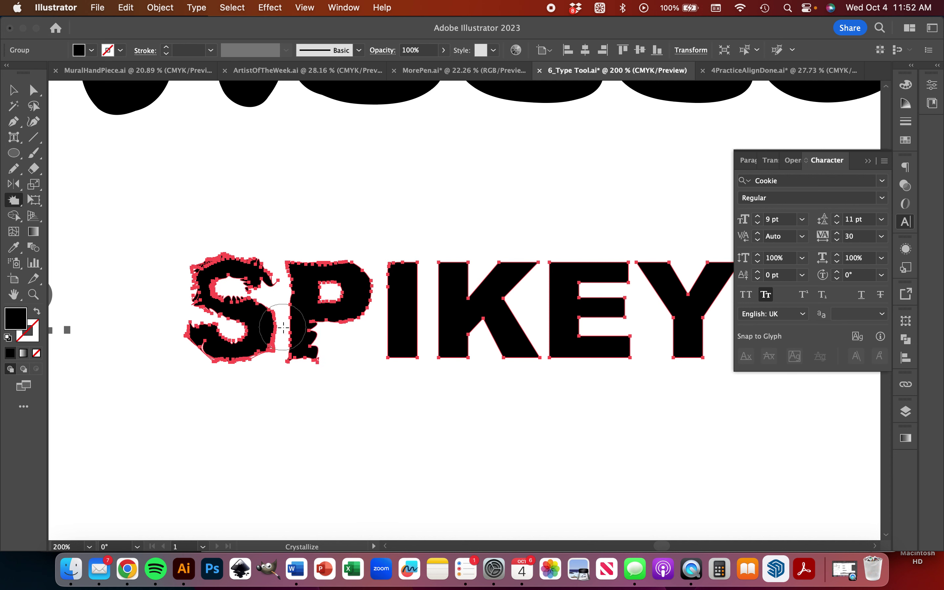
mouse_move(293, 326)
mouse_down()
mouse_move(273, 316)
mouse_move(273, 293)
mouse_up()
mouse_move(403, 284)
mouse_down()
mouse_move(416, 318)
mouse_move(396, 311)
mouse_move(408, 361)
mouse_move(399, 338)
mouse_move(392, 381)
mouse_move(400, 258)
mouse_move(392, 318)
mouse_up()
mouse_move(302, 301)
mouse_down()
mouse_move(296, 286)
mouse_move(312, 269)
mouse_move(295, 253)
mouse_move(312, 316)
mouse_up()
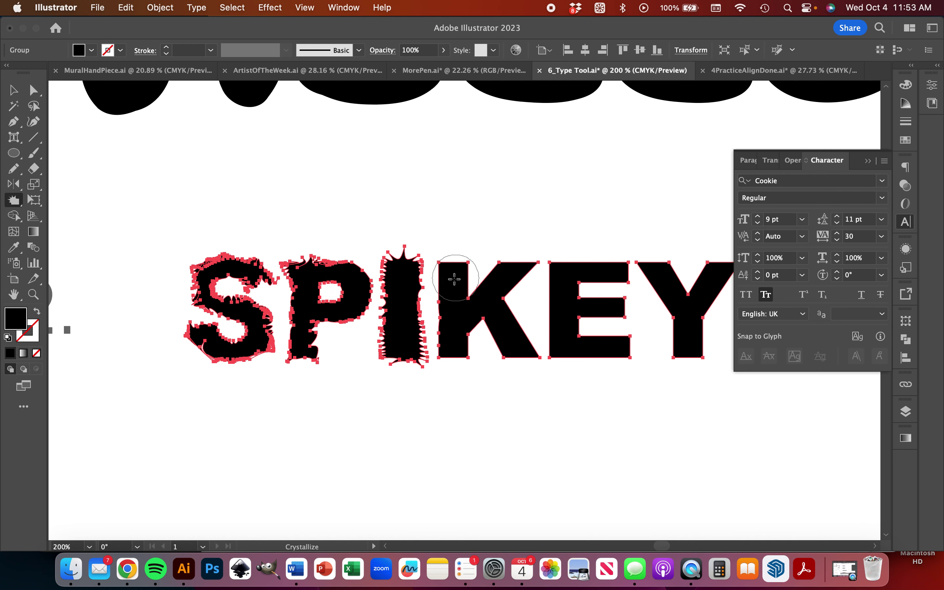
mouse_move(452, 280)
mouse_down()
mouse_move(448, 238)
mouse_move(459, 348)
mouse_move(451, 377)
mouse_up()
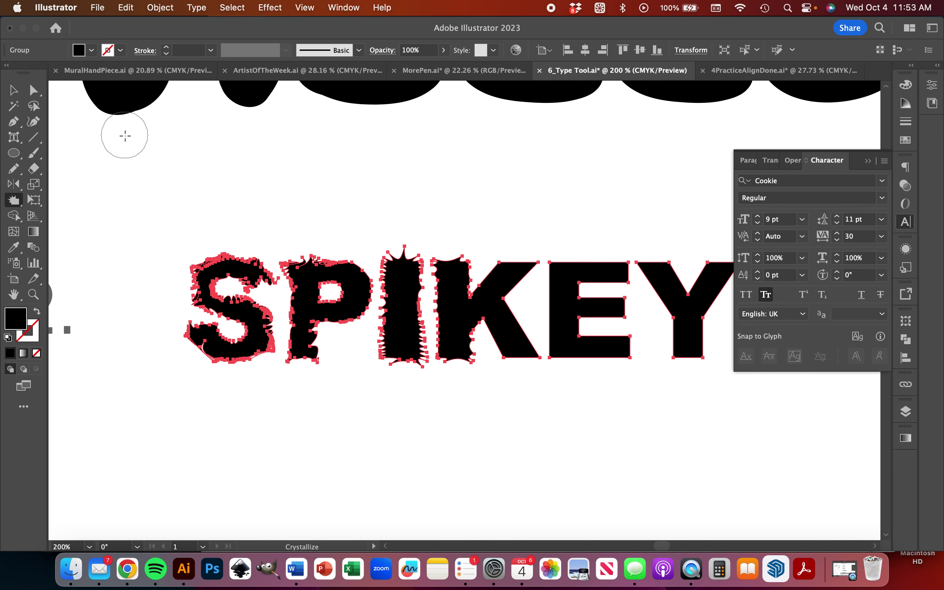
Set the Crystallize tool's brush width to 10 px, keeping its height at 20 px
double_click(14, 214)
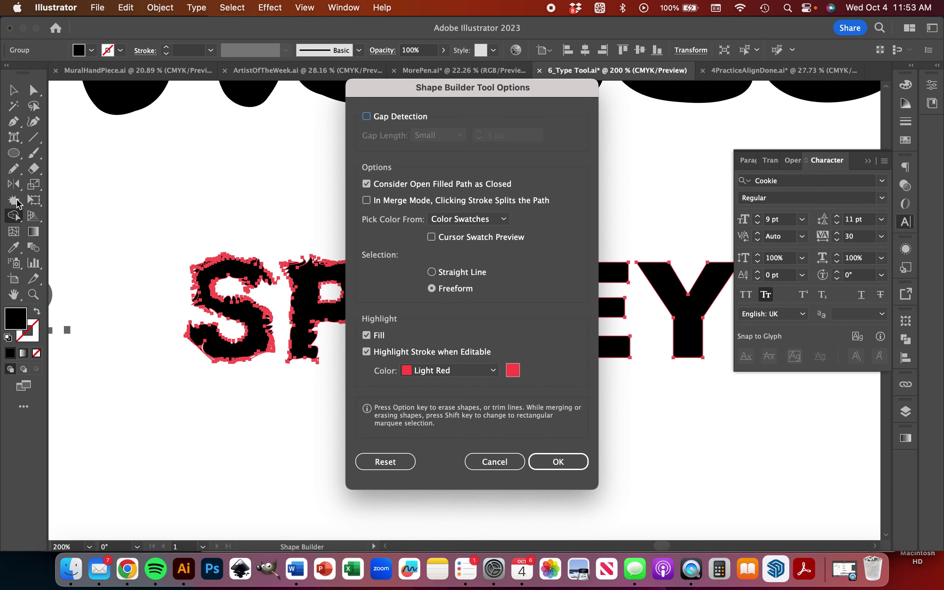
click(493, 462)
click(12, 202)
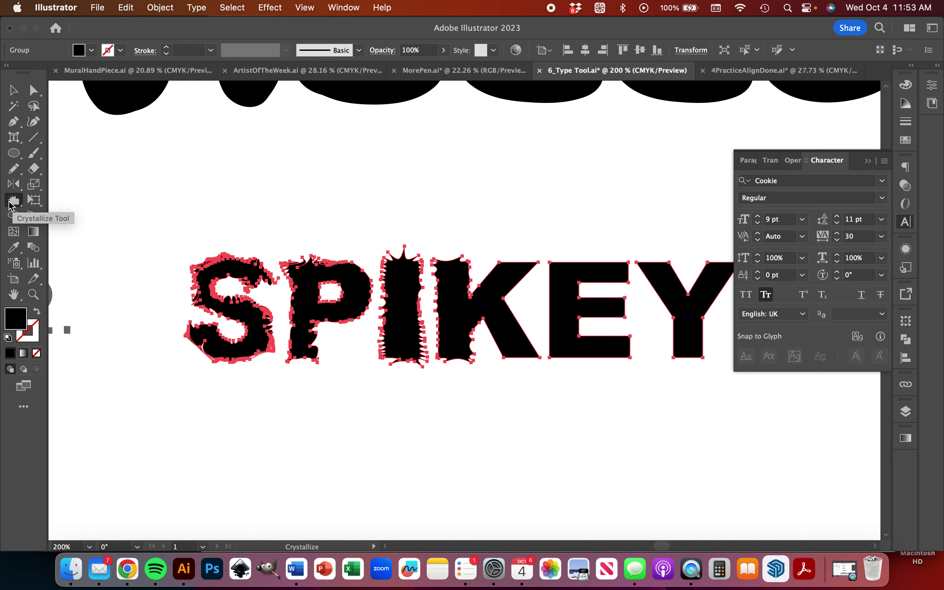
double_click(12, 202)
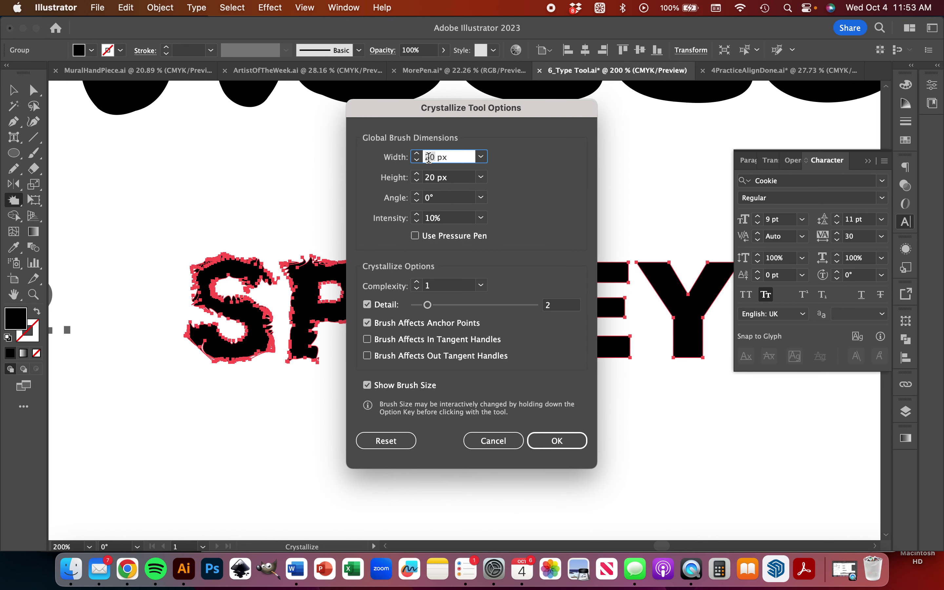
key(Tab)
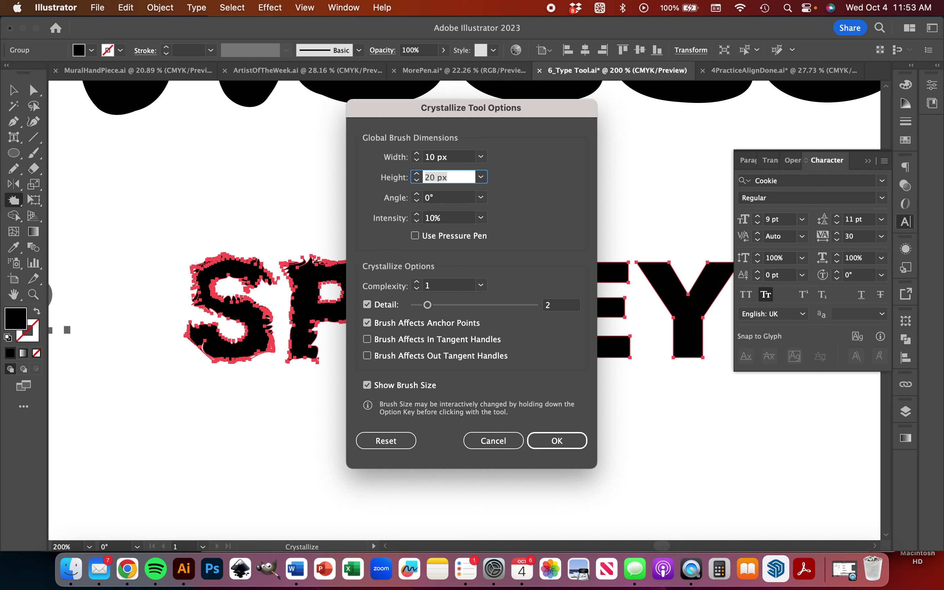
key(Return)
Crystallize the stem and both diagonal strokes of the K into finer spikes
mouse_move(451, 291)
mouse_down()
mouse_move(440, 266)
mouse_move(460, 274)
mouse_move(465, 264)
mouse_move(456, 382)
mouse_move(454, 323)
mouse_move(480, 370)
mouse_move(463, 309)
mouse_move(486, 356)
mouse_up()
mouse_move(494, 298)
mouse_down()
mouse_move(485, 295)
mouse_move(488, 265)
mouse_move(538, 256)
mouse_up()
mouse_move(490, 291)
mouse_down()
mouse_move(548, 292)
mouse_move(501, 277)
mouse_move(530, 332)
mouse_move(513, 325)
mouse_move(551, 305)
mouse_move(500, 340)
mouse_move(496, 375)
mouse_up()
mouse_move(516, 329)
mouse_down()
mouse_move(501, 361)
mouse_move(498, 335)
mouse_move(468, 312)
mouse_move(476, 324)
mouse_up()
Crystallize the three arms of the E and the left arm of the Y, finishing with the Selection tool
mouse_move(563, 287)
mouse_down()
mouse_move(556, 279)
mouse_move(555, 326)
mouse_move(550, 311)
mouse_move(581, 273)
mouse_move(602, 265)
mouse_move(630, 273)
mouse_up()
drag(566, 311, 621, 307)
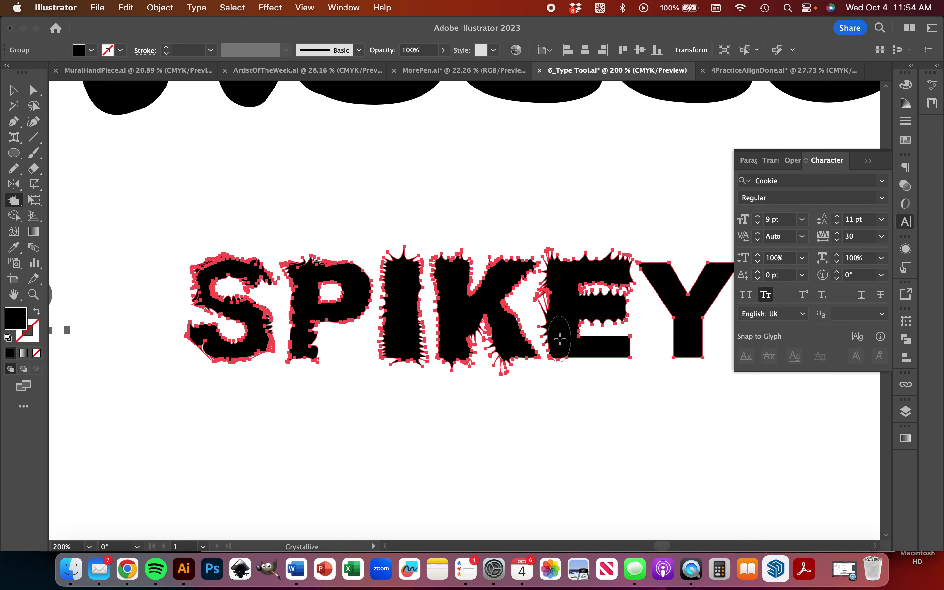
drag(564, 347, 630, 348)
drag(667, 279, 642, 267)
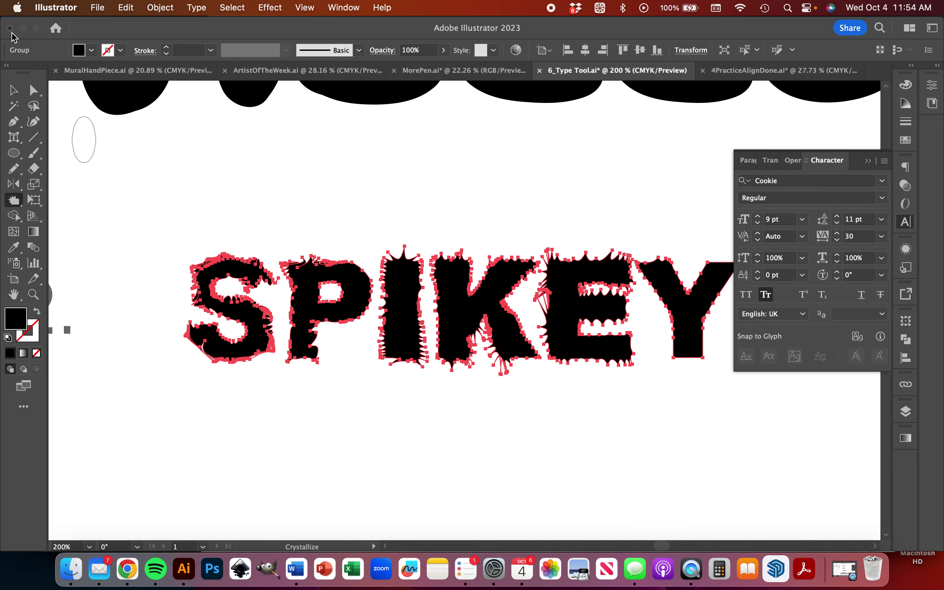
click(13, 200)
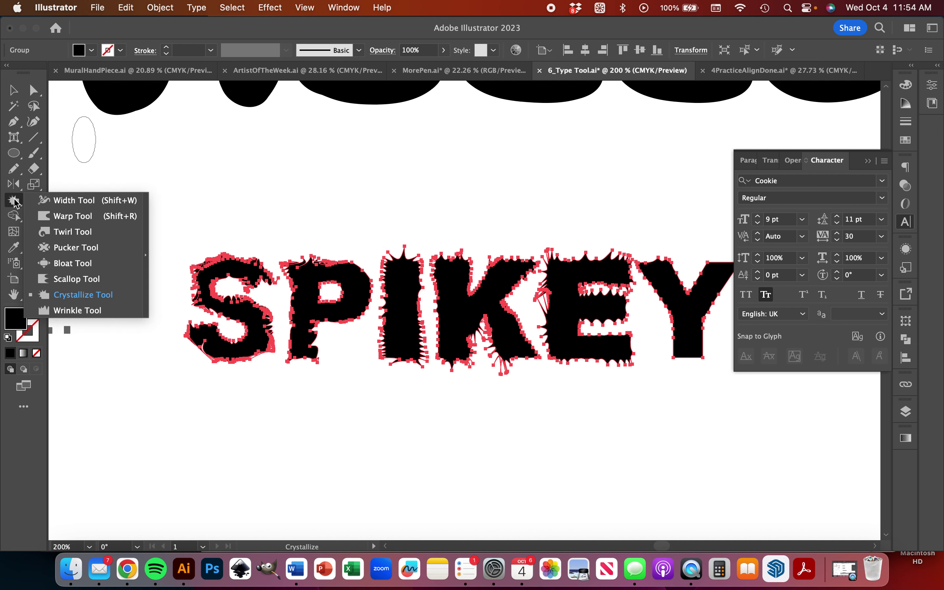
click(62, 295)
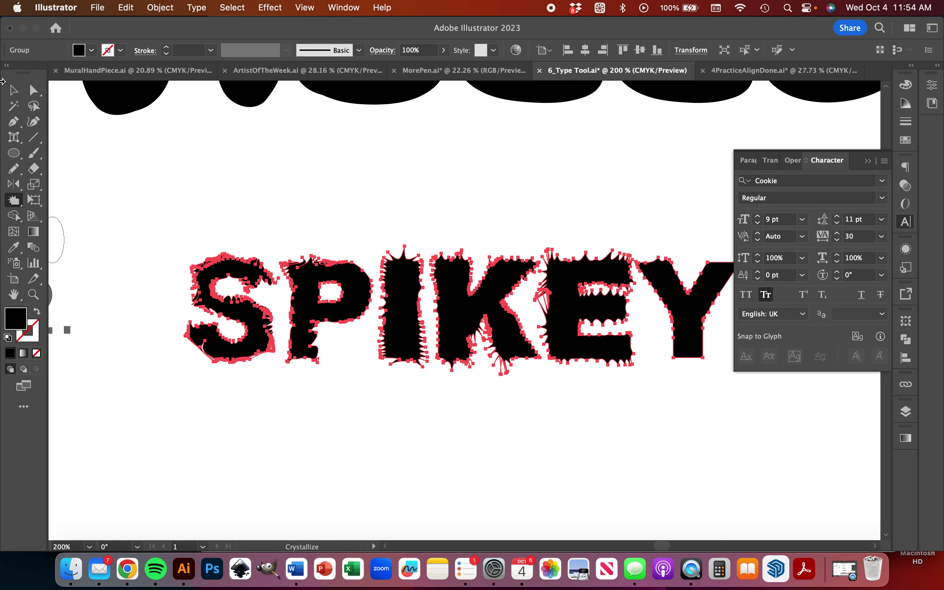
click(13, 94)
Shorten the item 3 text "LOUD/quiet" to "LOUD"
scroll(340, 396, down, 2)
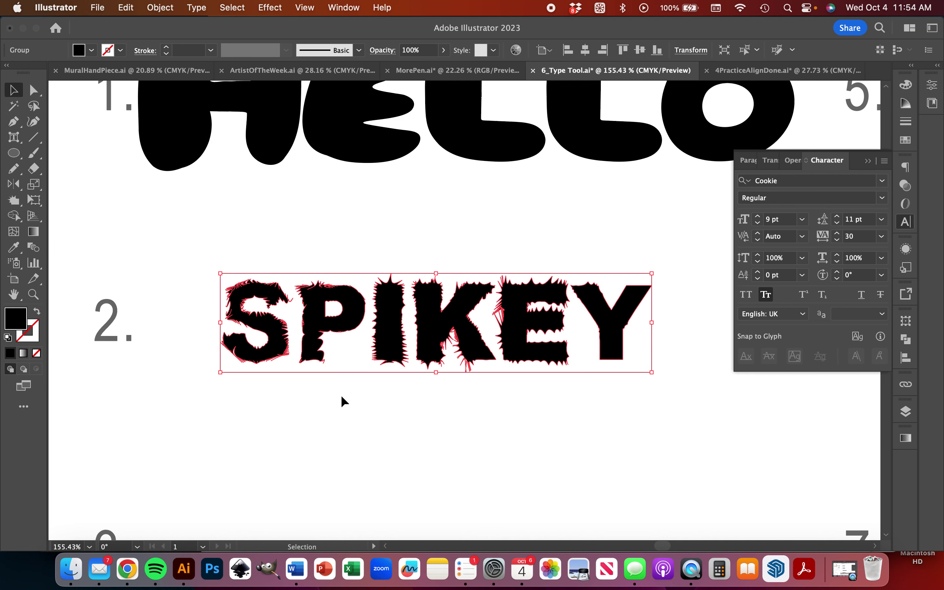
scroll(341, 395, down, 5)
click(529, 367)
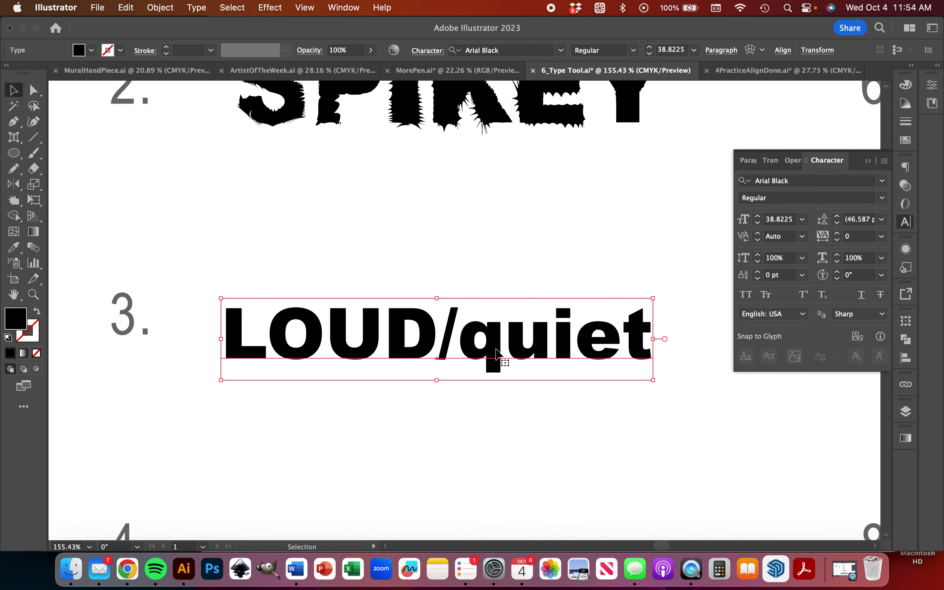
triple_click(481, 345)
click(443, 340)
triple_click(554, 344)
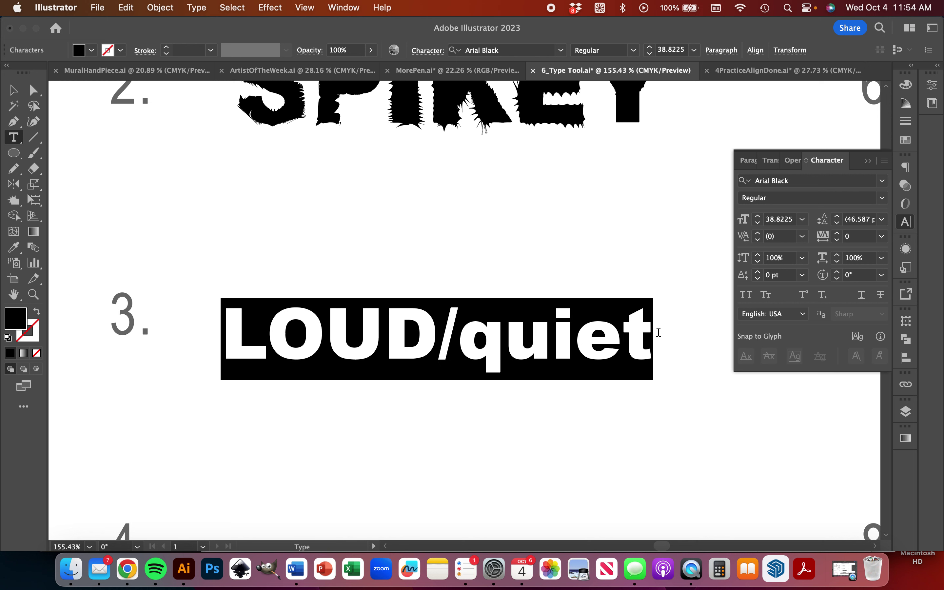
click(638, 338)
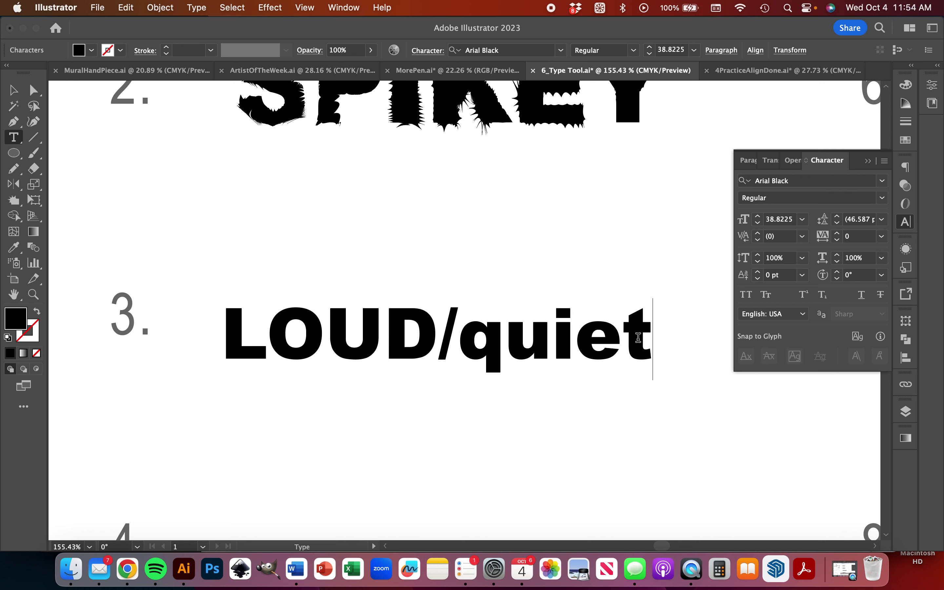
key(BackSpace)
key(BackSpace)
key(BackSpace)
key(BackSpace)
key(BackSpace)
key(BackSpace)
key(BackSpace)
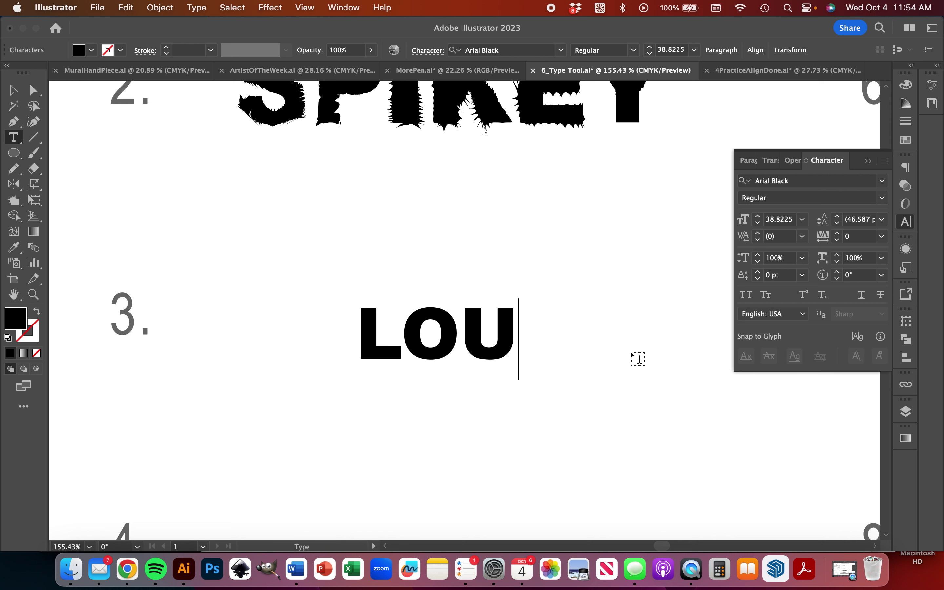
text(D)
Enlarge the LOUD text to about 66 pt and convert it to outlines
click(13, 90)
click(359, 348)
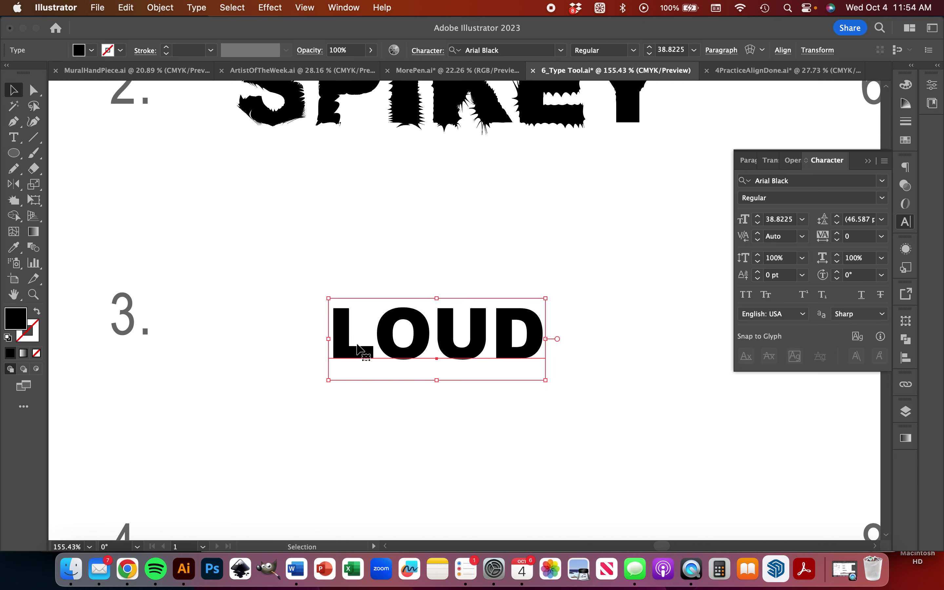
drag(548, 385, 624, 454)
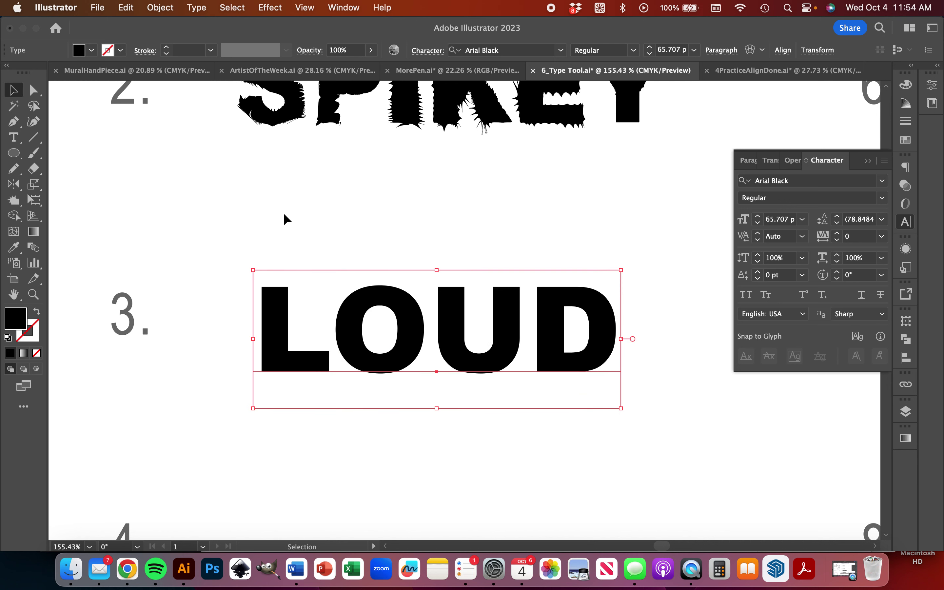
click(196, 8)
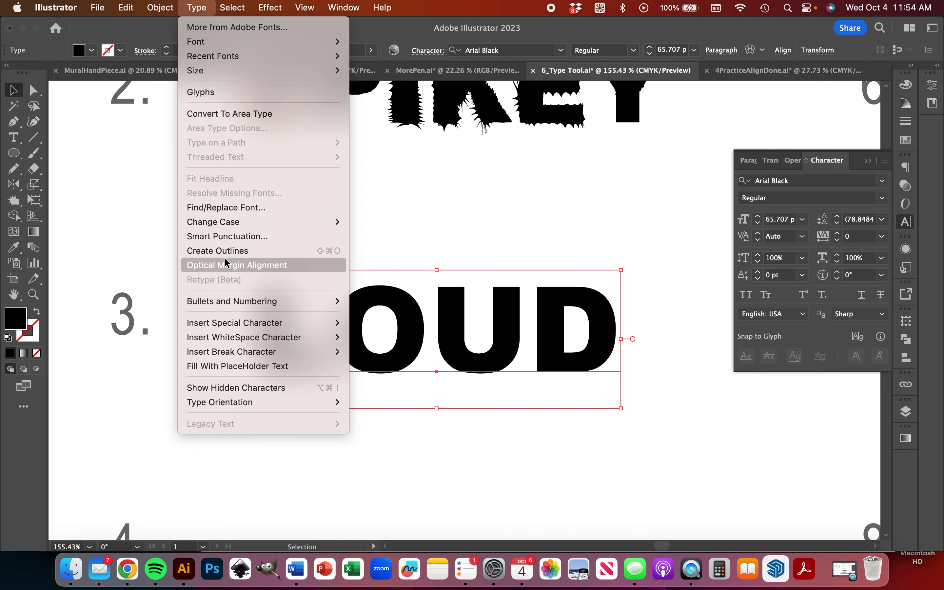
click(221, 253)
Choose the Bloat tool and set its brush width to 20 px and its intensity to 30%
click(17, 201)
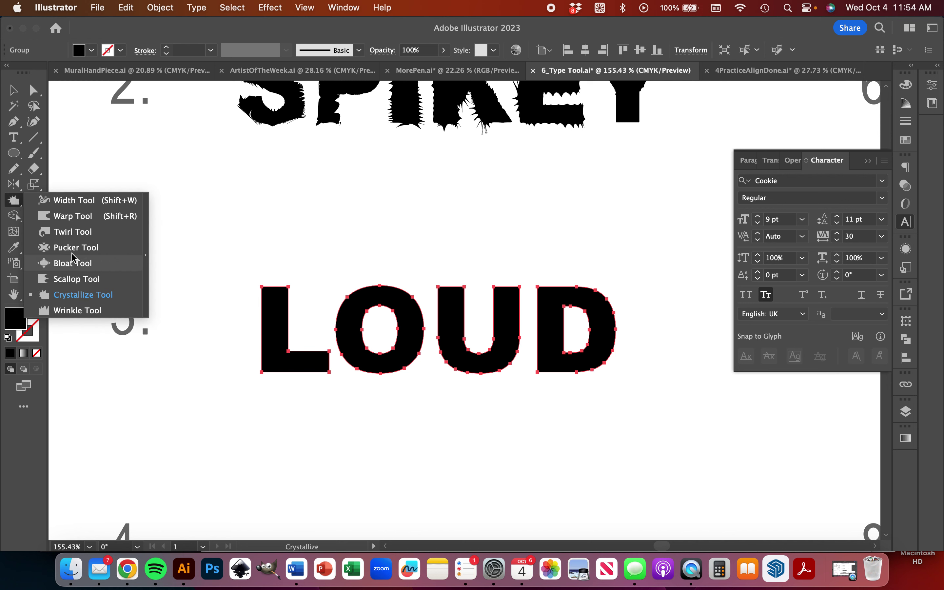
click(73, 262)
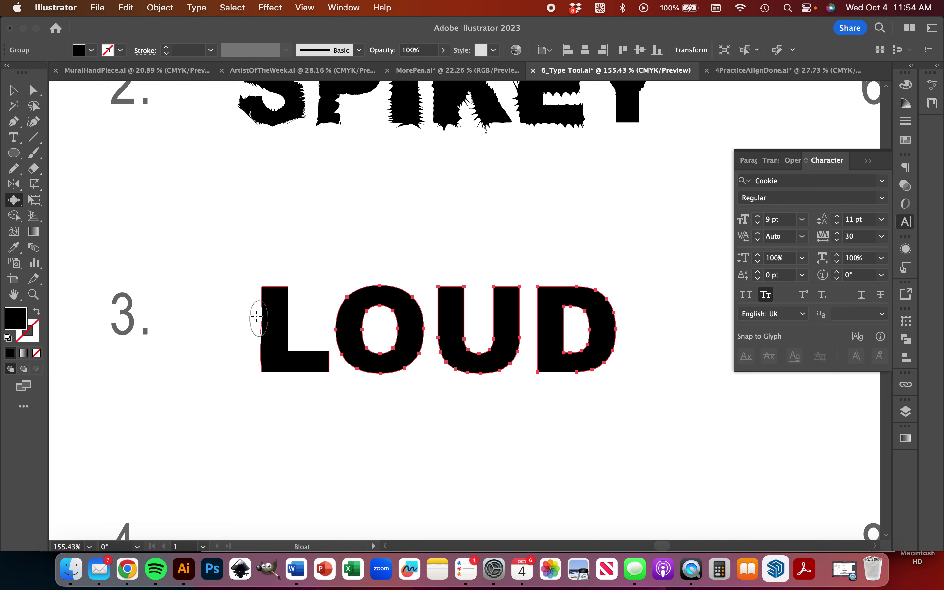
double_click(14, 200)
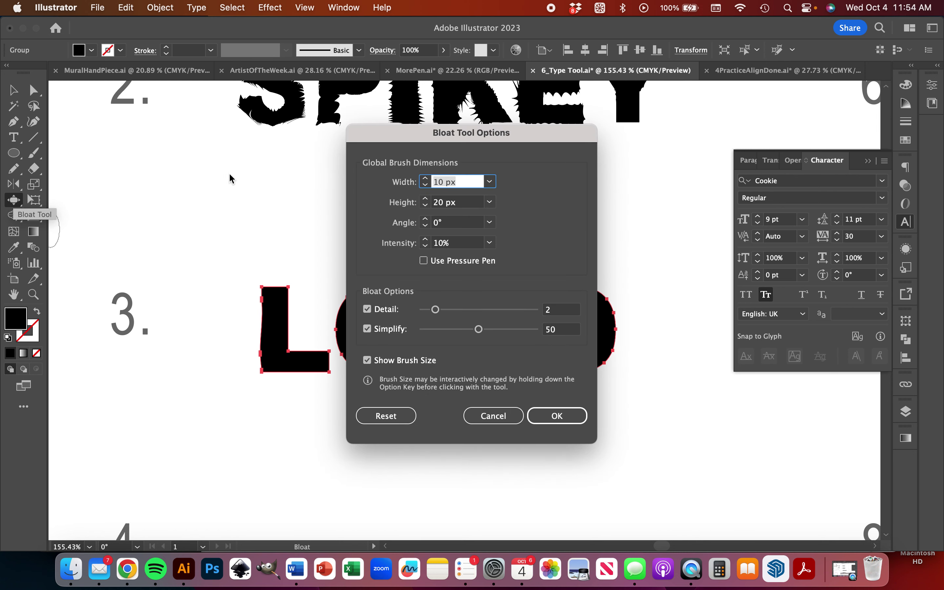
click(490, 182)
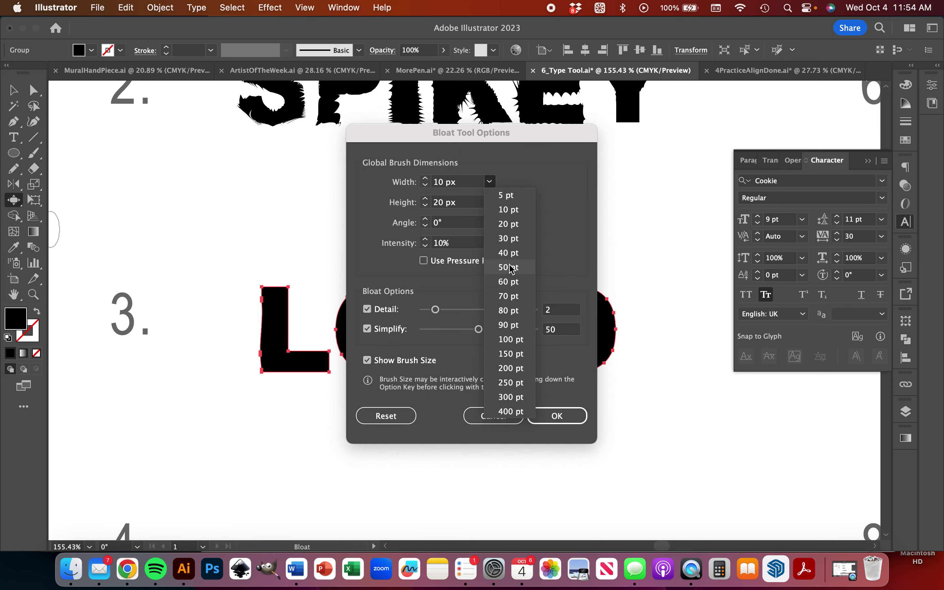
click(512, 254)
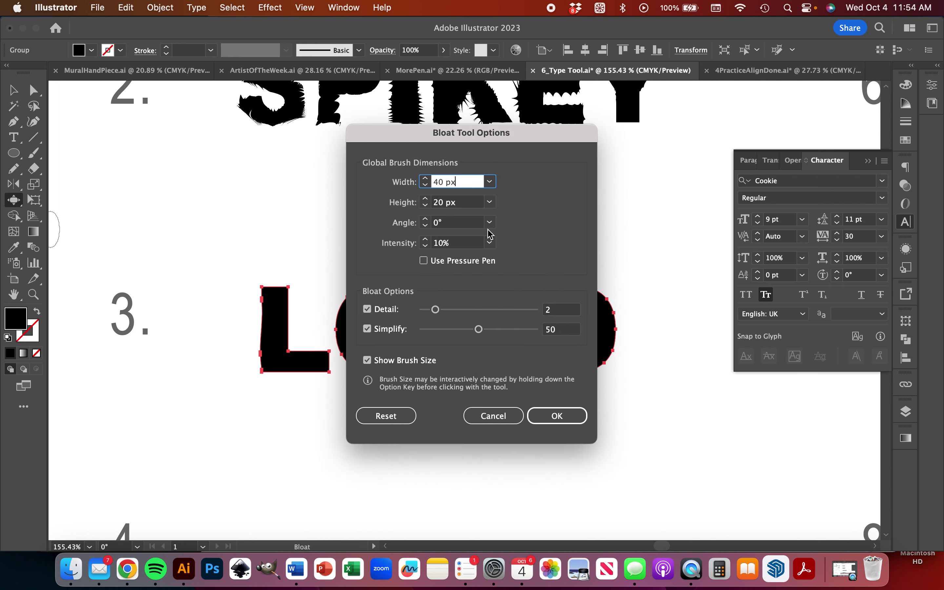
click(490, 182)
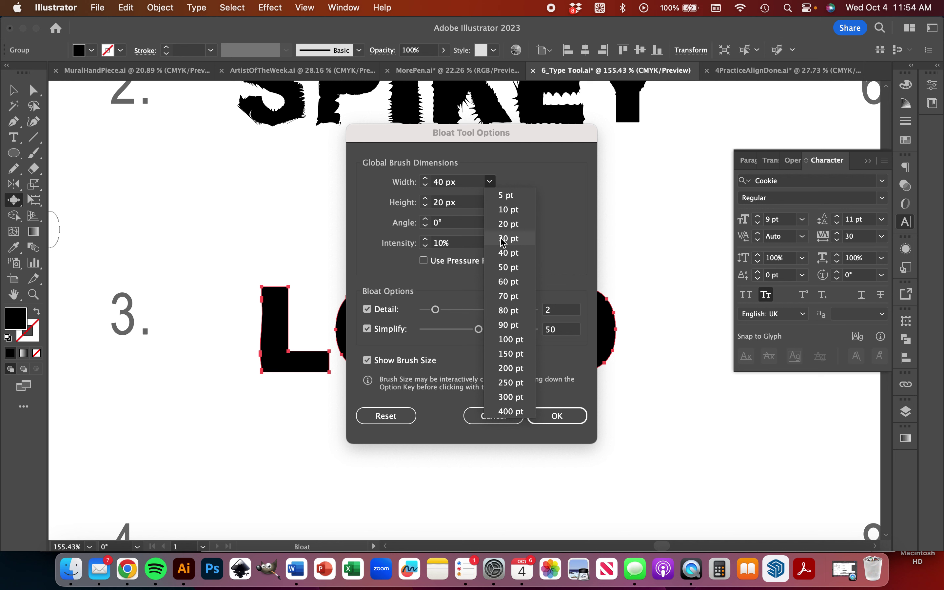
click(511, 224)
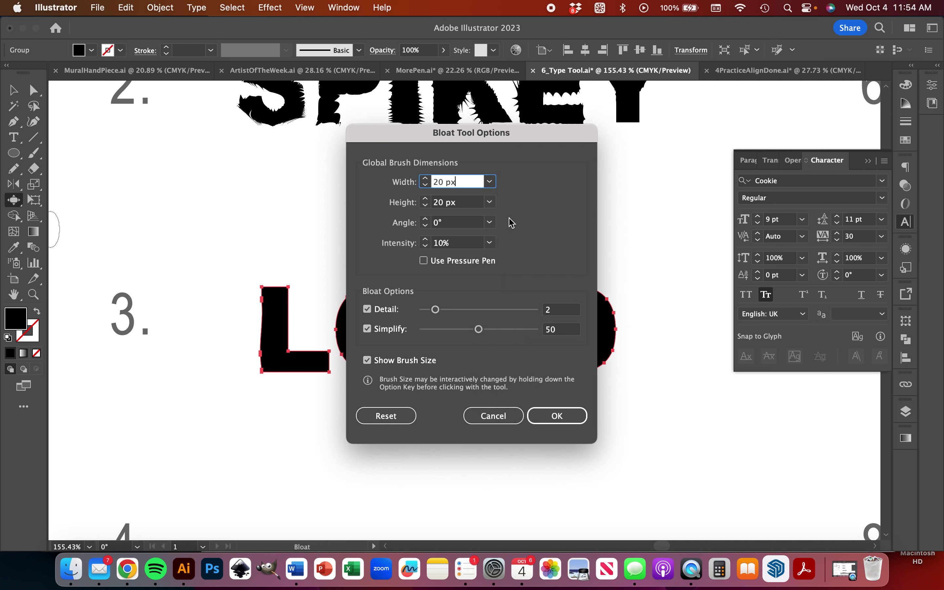
click(490, 222)
click(490, 224)
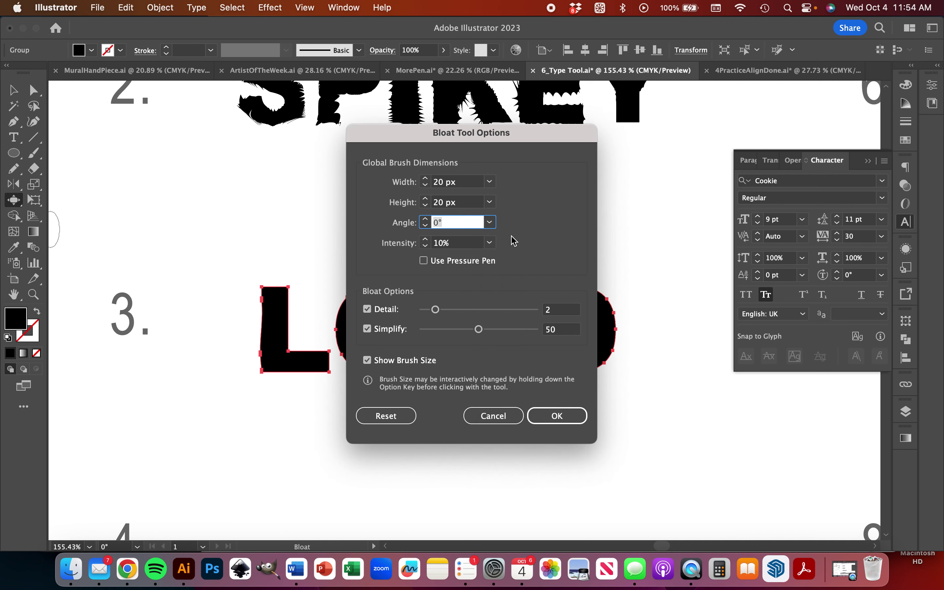
click(490, 242)
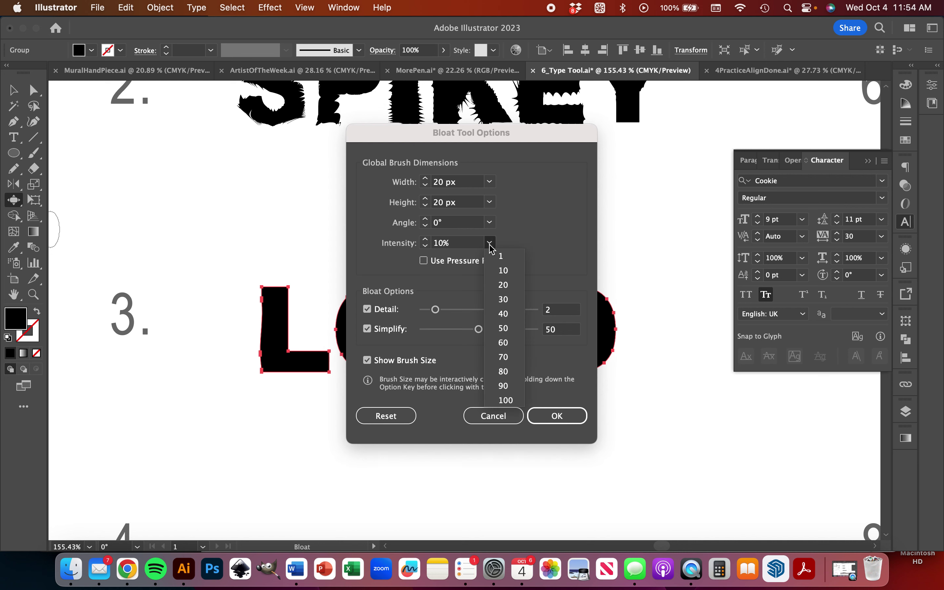
click(497, 300)
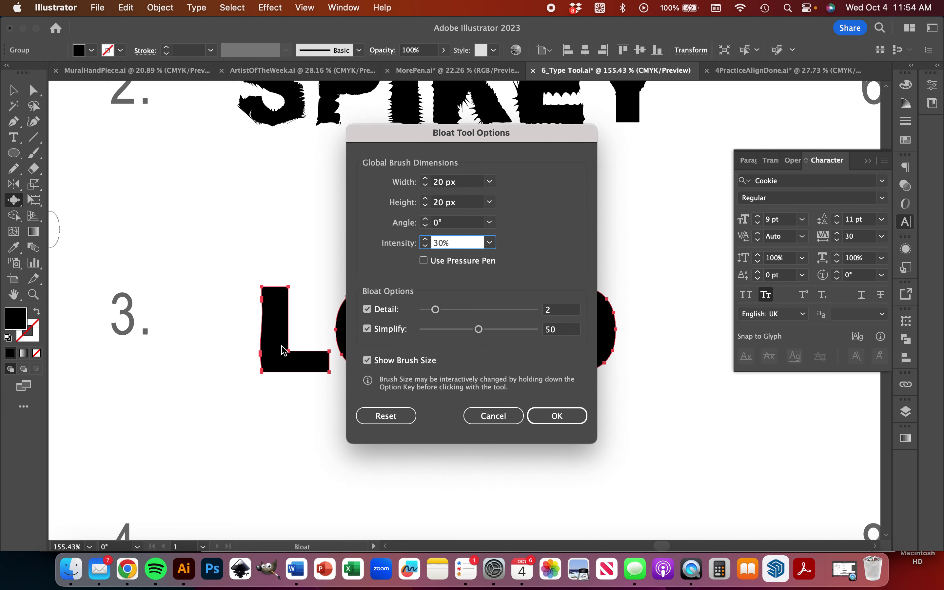
key(Return)
Bloat the strokes of all four LOUD letters into swollen, rounded shapes
mouse_move(272, 344)
mouse_down()
mouse_move(270, 295)
mouse_move(280, 359)
mouse_move(306, 362)
mouse_move(349, 342)
mouse_move(356, 306)
mouse_move(378, 301)
mouse_move(395, 334)
mouse_move(371, 361)
mouse_move(406, 353)
mouse_move(457, 267)
mouse_move(449, 332)
mouse_move(468, 384)
mouse_move(494, 367)
mouse_move(484, 360)
mouse_move(503, 287)
mouse_up()
drag(512, 322, 508, 287)
mouse_move(508, 329)
mouse_down()
mouse_move(514, 379)
mouse_move(494, 388)
mouse_move(506, 344)
mouse_move(514, 387)
mouse_move(552, 356)
mouse_move(541, 305)
mouse_move(572, 283)
mouse_move(589, 286)
mouse_move(565, 304)
mouse_move(590, 304)
mouse_move(607, 318)
mouse_move(578, 373)
mouse_move(549, 387)
mouse_up()
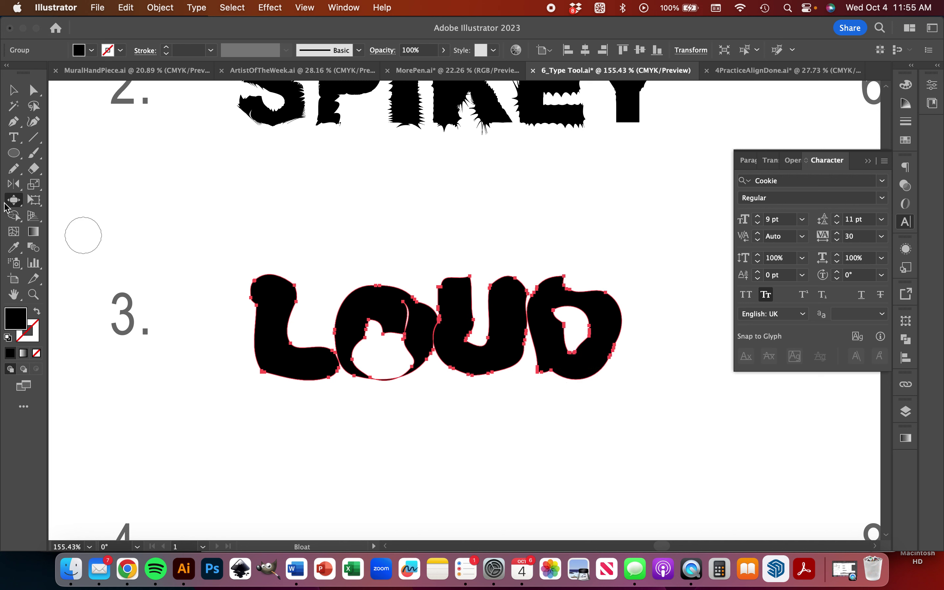
Pucker the stem of the L, the inside of the O and the right arm of the U in LOUD
click(5, 204)
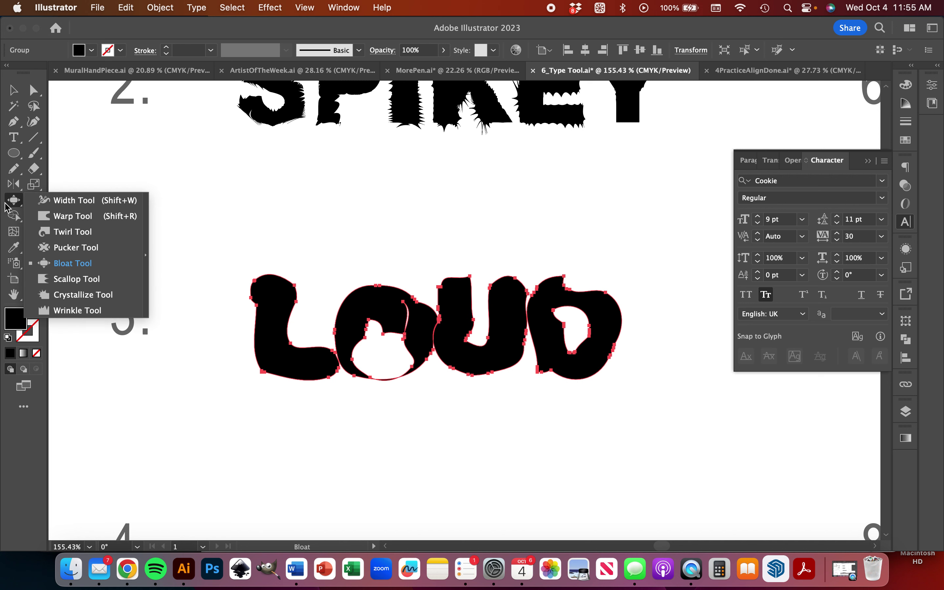
click(53, 248)
mouse_move(256, 348)
mouse_down()
mouse_move(282, 327)
mouse_move(250, 333)
mouse_up()
mouse_move(357, 318)
mouse_down()
mouse_move(367, 355)
mouse_move(386, 377)
mouse_up()
mouse_move(521, 305)
mouse_down()
mouse_move(501, 259)
mouse_move(511, 264)
mouse_move(518, 311)
mouse_up()
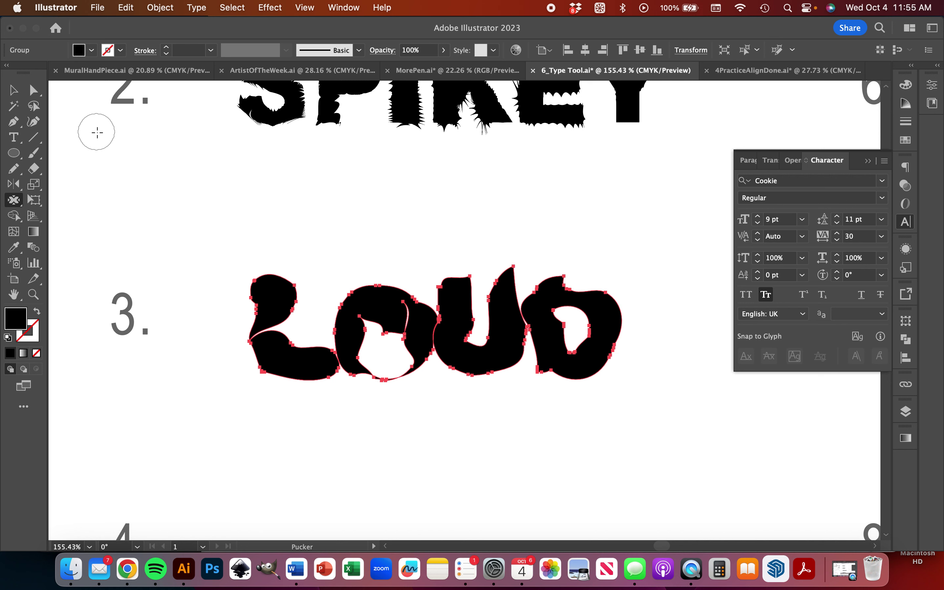
Convert the item 4 text SPOOKY to outlines
click(13, 92)
scroll(368, 413, down, 5)
click(374, 408)
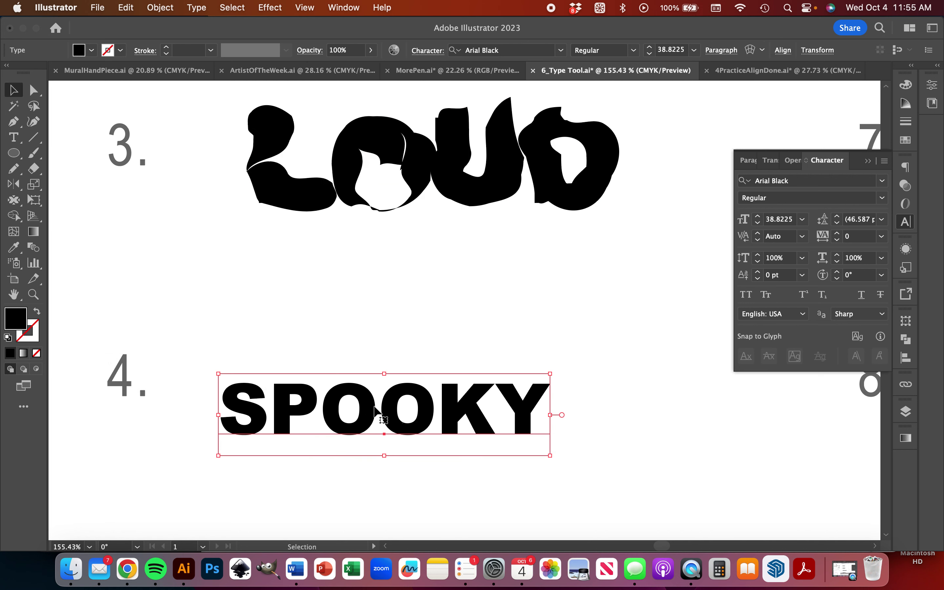
click(197, 8)
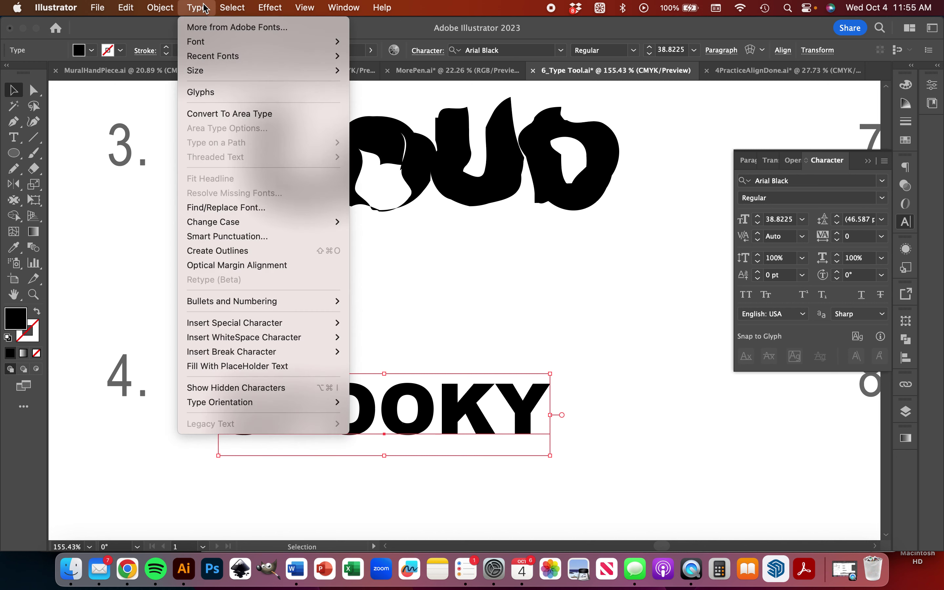
click(228, 251)
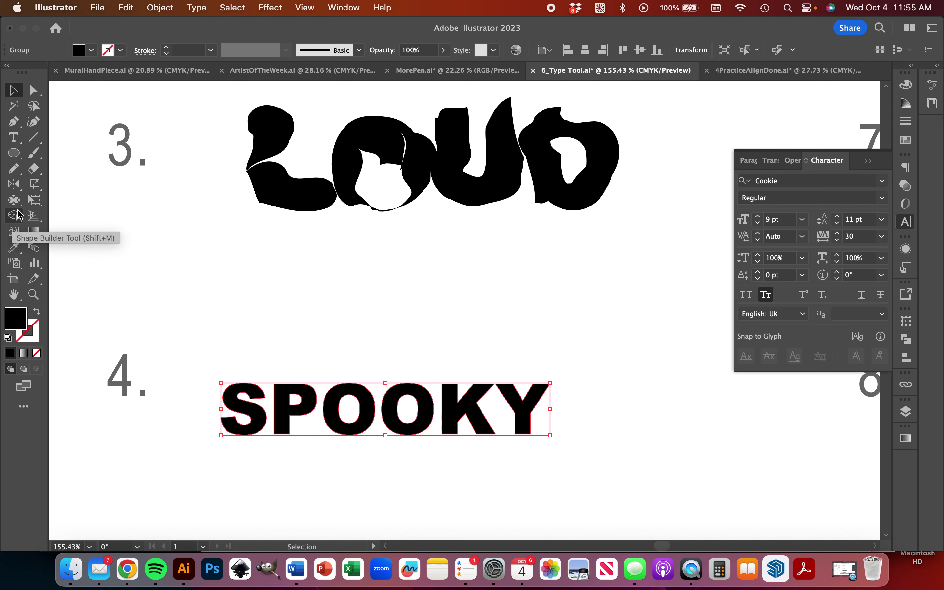
Twirl the S and the P of SPOOKY into swirled shapes
click(20, 202)
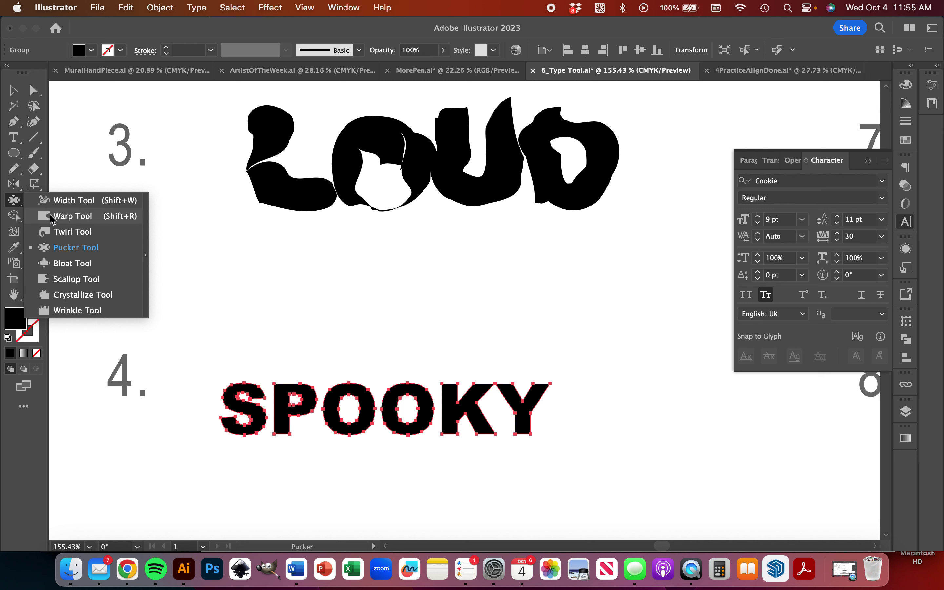
click(55, 233)
mouse_move(259, 422)
mouse_down()
mouse_move(226, 462)
mouse_move(238, 383)
mouse_move(289, 397)
mouse_move(284, 385)
mouse_up()
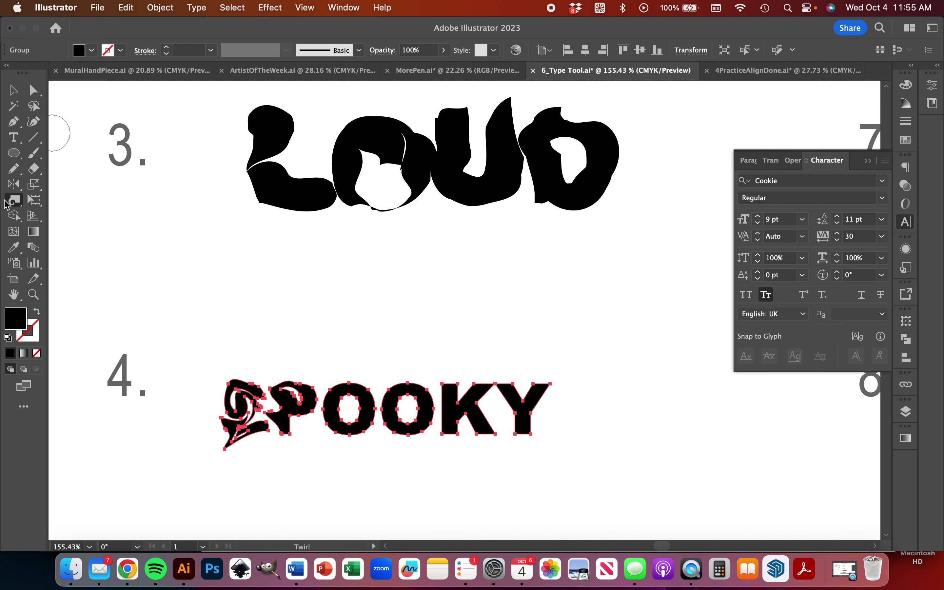
Set the Twirl tool's intensity to 5%
double_click(12, 201)
click(448, 231)
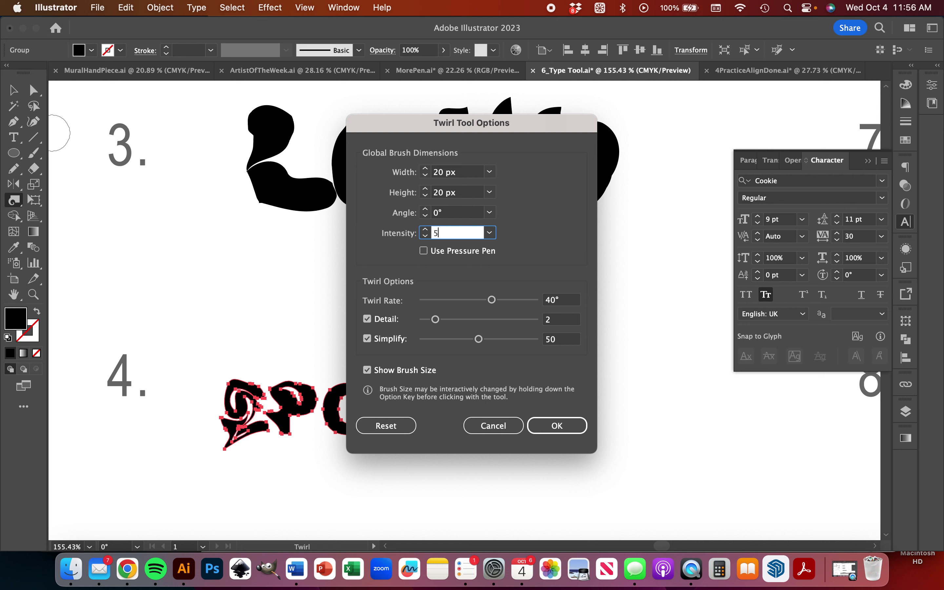
key(Return)
Twirl both Os, the K and the Y of SPOOKY gently, finishing with the Selection tool
mouse_move(305, 436)
mouse_down()
mouse_move(335, 444)
mouse_move(333, 379)
mouse_move(375, 382)
mouse_move(367, 421)
mouse_move(370, 445)
mouse_move(380, 443)
mouse_up()
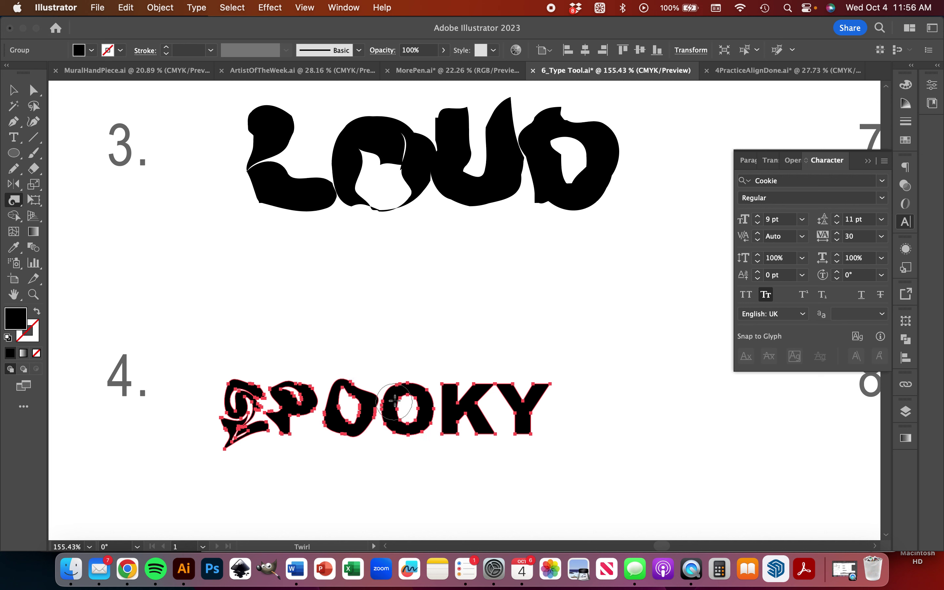
mouse_move(394, 400)
mouse_down()
mouse_move(391, 363)
mouse_move(423, 429)
mouse_move(423, 455)
mouse_move(401, 423)
mouse_move(376, 451)
mouse_up()
mouse_move(451, 399)
mouse_down()
mouse_move(449, 372)
mouse_move(485, 390)
mouse_move(507, 362)
mouse_up()
mouse_move(475, 417)
mouse_down()
mouse_move(475, 472)
mouse_move(454, 436)
mouse_move(442, 497)
mouse_move(529, 413)
mouse_move(515, 375)
mouse_move(527, 390)
mouse_move(535, 468)
mouse_move(538, 417)
mouse_move(546, 468)
mouse_up()
key(v)
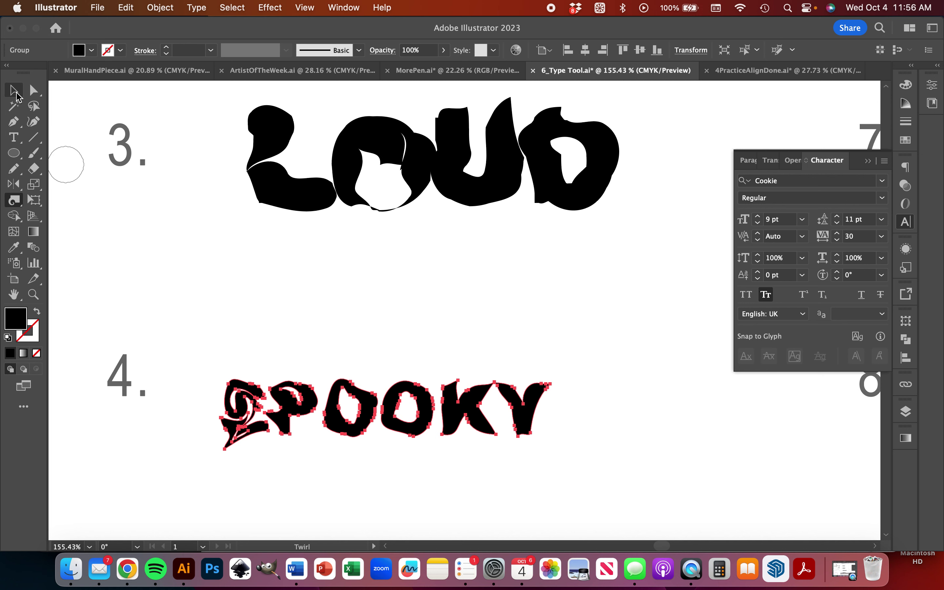
Select the LOUD lettering in item 3 and try the Warp tool on the outer edge of its D
scroll(256, 345, down, 5)
scroll(256, 345, up, 3)
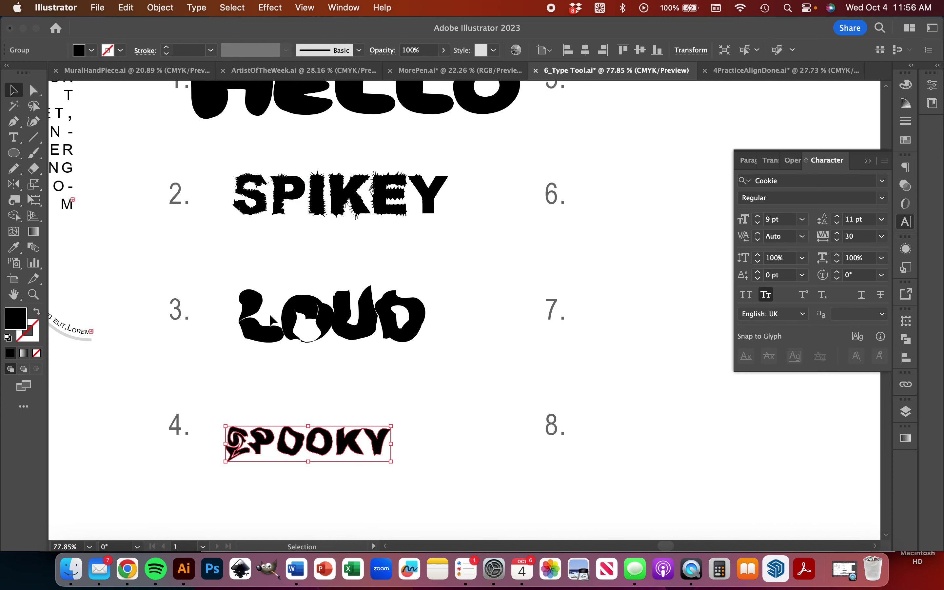
click(256, 323)
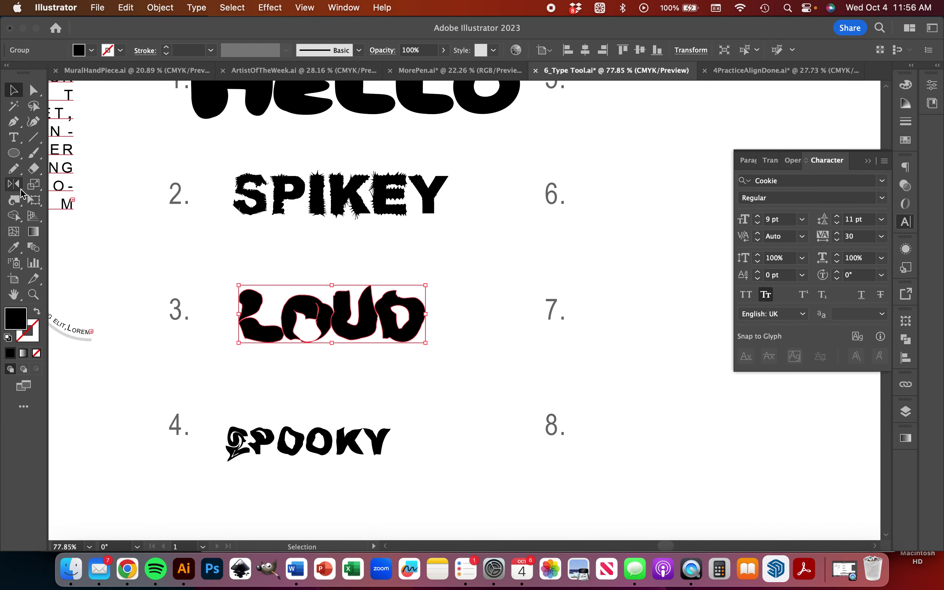
click(12, 201)
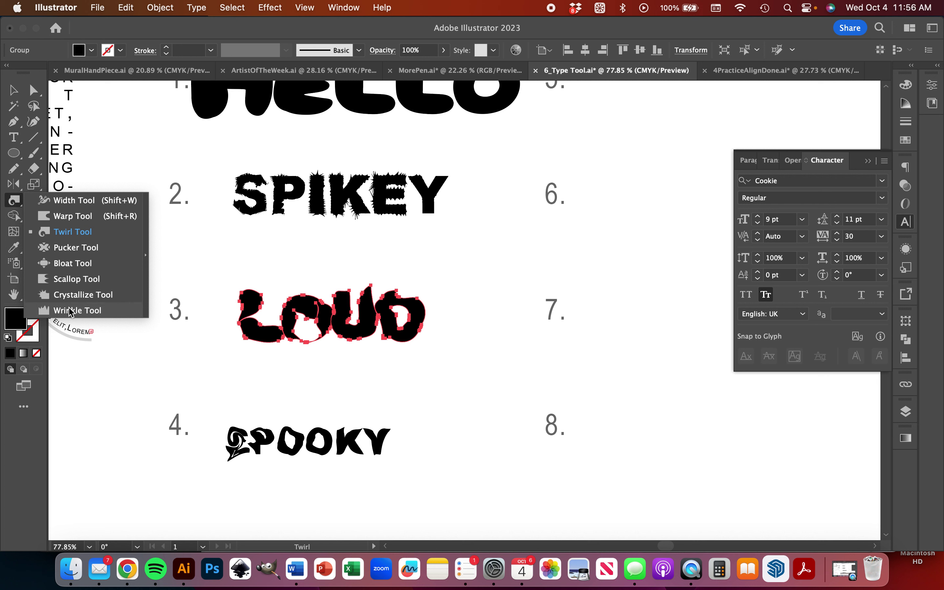
click(74, 216)
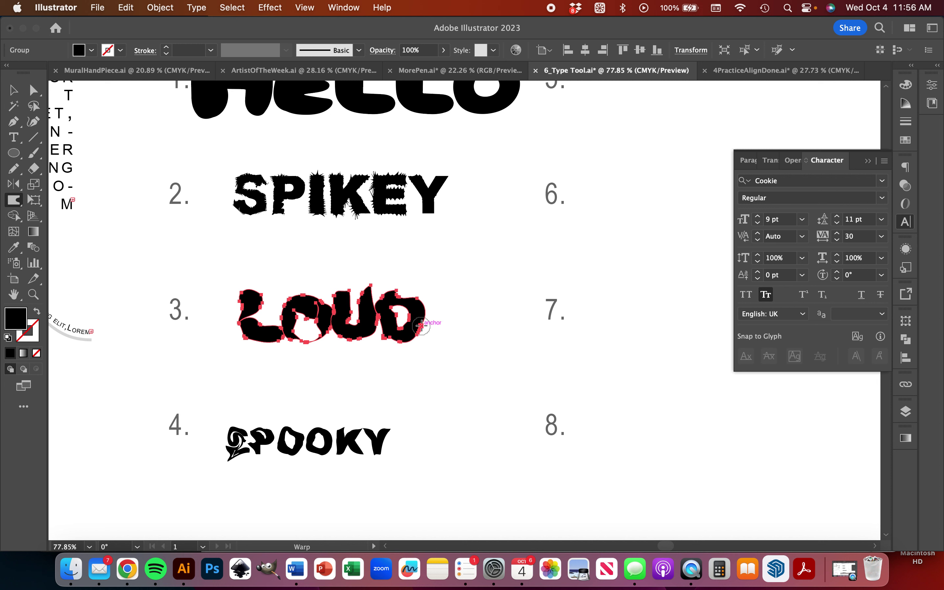
mouse_move(427, 320)
mouse_down()
mouse_move(445, 308)
mouse_move(397, 302)
mouse_move(406, 270)
mouse_up()
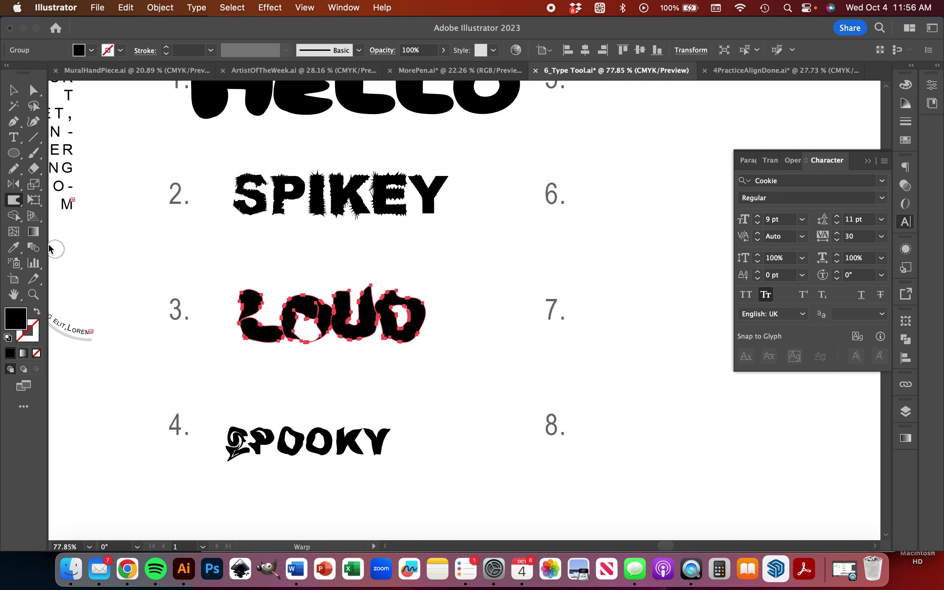
Roughen the upper outer edge of the O in LOUD with the Wrinkle tool
click(15, 204)
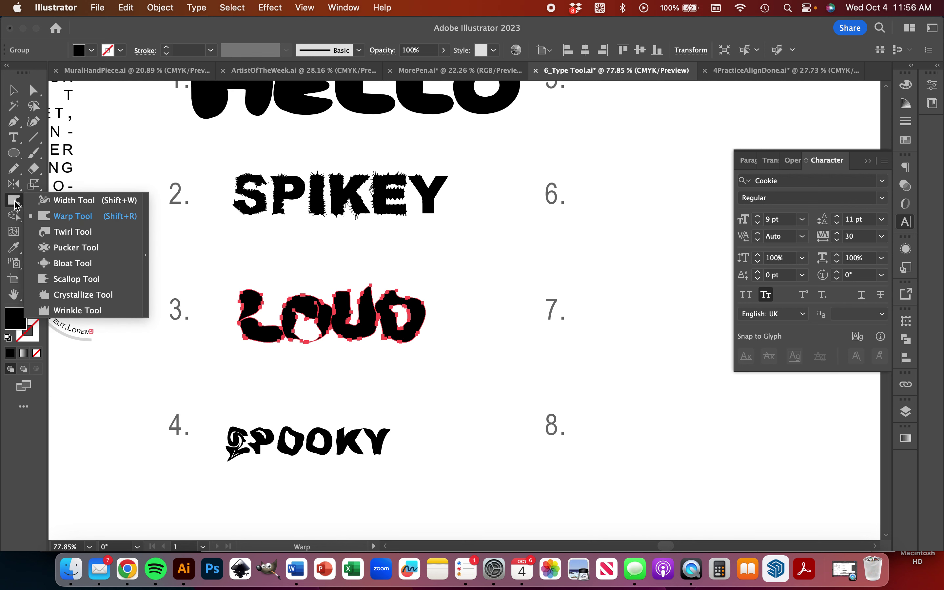
click(68, 310)
scroll(308, 351, up, 5)
mouse_move(288, 300)
mouse_down()
mouse_move(261, 271)
mouse_move(240, 187)
mouse_move(272, 187)
mouse_move(283, 223)
mouse_move(286, 203)
mouse_move(278, 193)
mouse_move(236, 206)
mouse_up()
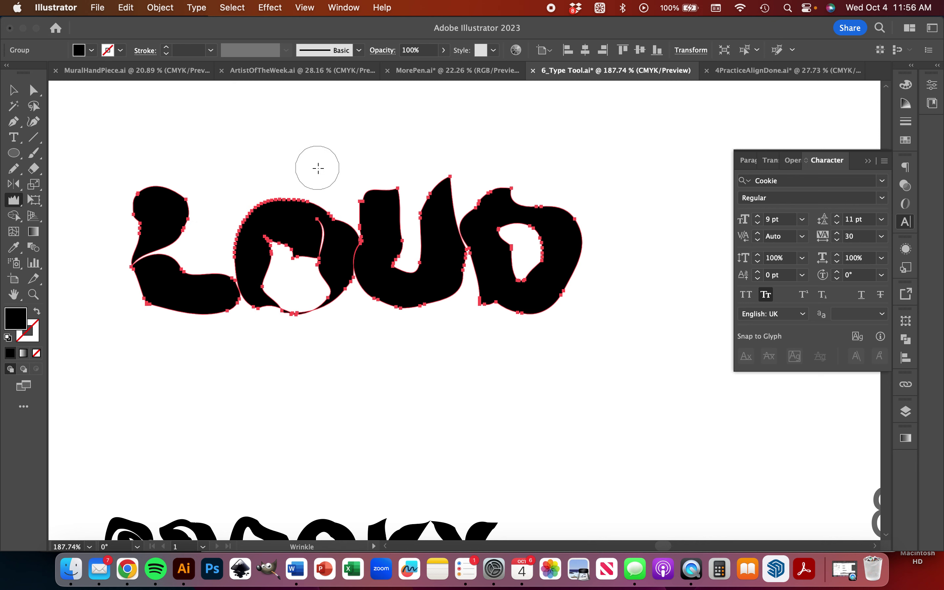
scroll(318, 169, up, 10)
mouse_move(253, 189)
mouse_down()
mouse_move(195, 194)
mouse_move(266, 196)
mouse_move(297, 163)
mouse_move(351, 156)
mouse_move(417, 196)
mouse_move(425, 175)
mouse_move(466, 165)
mouse_move(428, 204)
mouse_move(394, 160)
mouse_move(475, 264)
mouse_up()
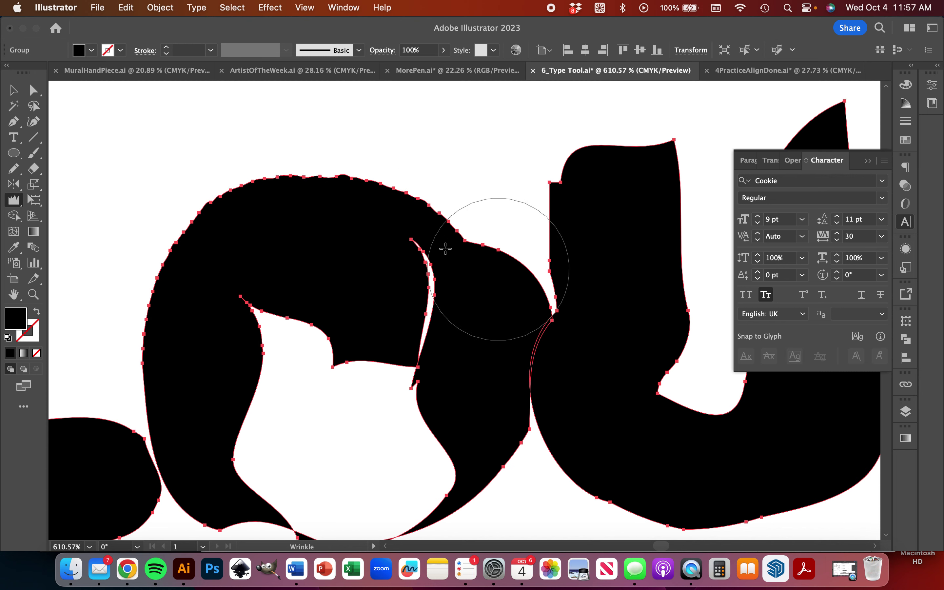
Collapse the Character panel to uncover the word list beside the artboard
alt+scroll(291, 159, down, 10)
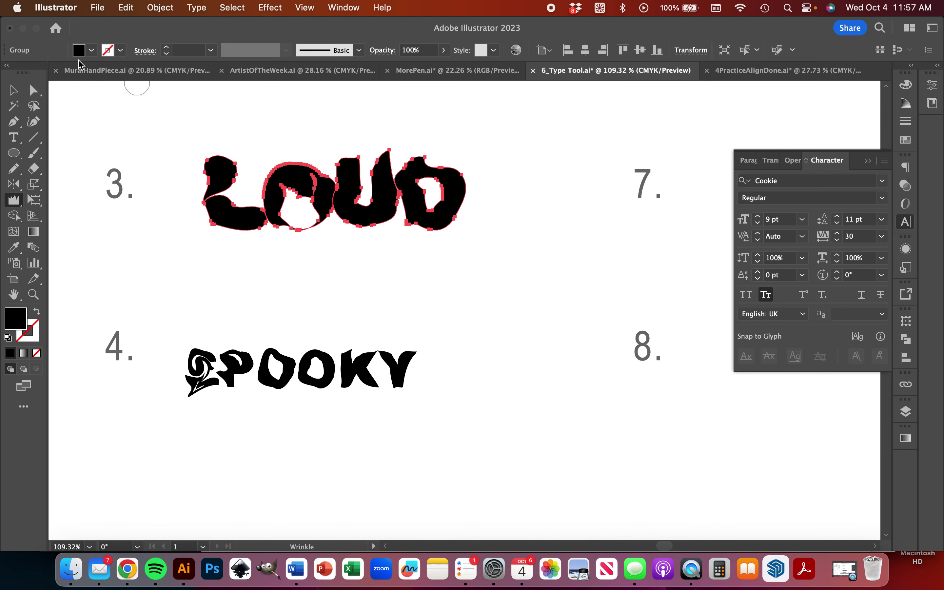
alt+scroll(371, 295, down, 4)
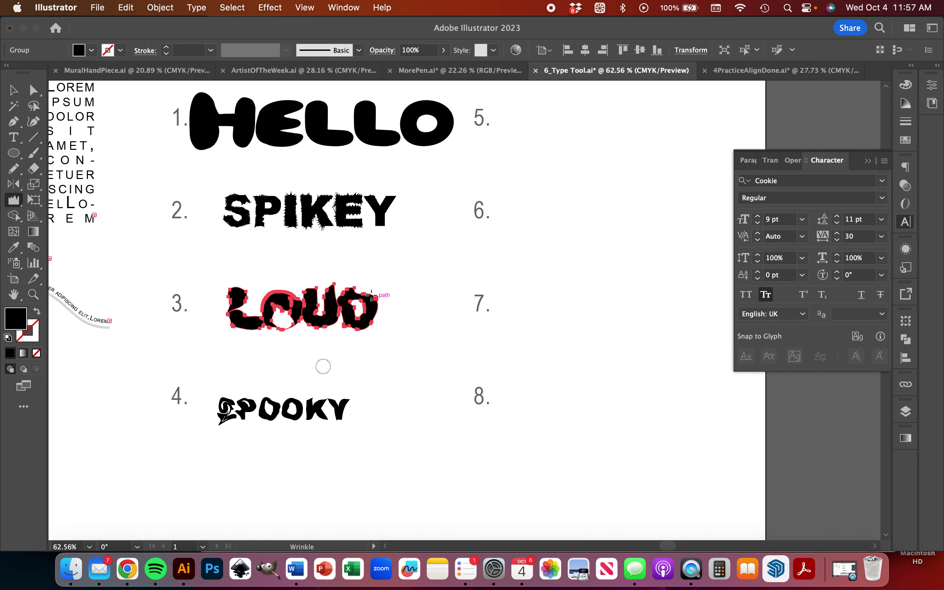
scroll(491, 157, down, 3)
scroll(492, 157, right, 3)
alt+scroll(493, 158, down, 1)
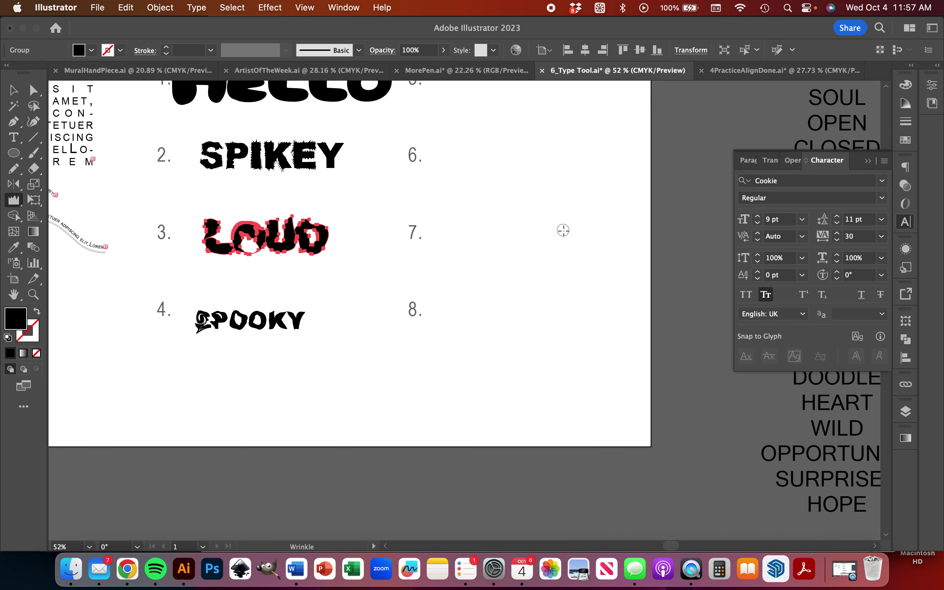
click(868, 162)
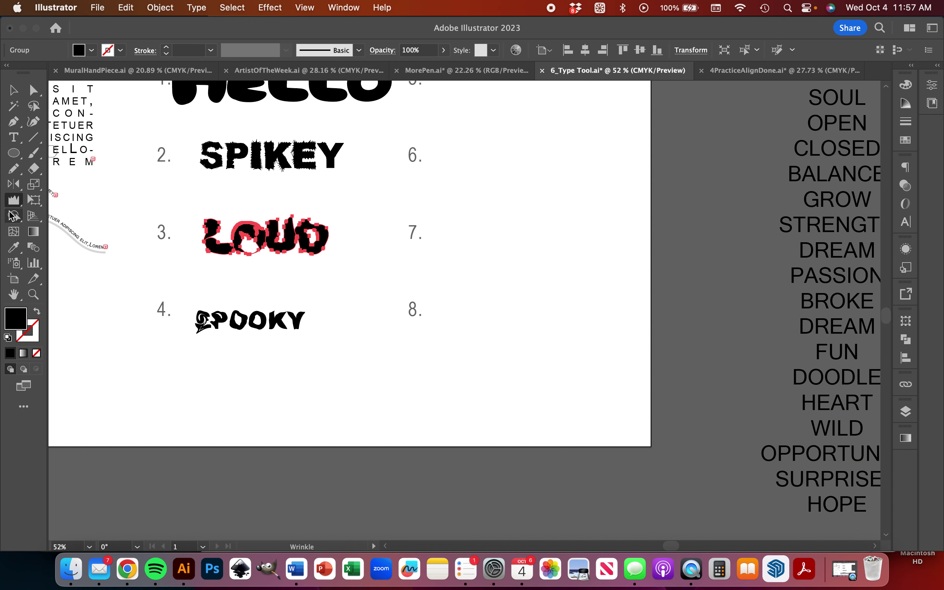
Review the distortion tools, the eight numbered Typography Inspiration items and the word list beside the artboard
click(14, 200)
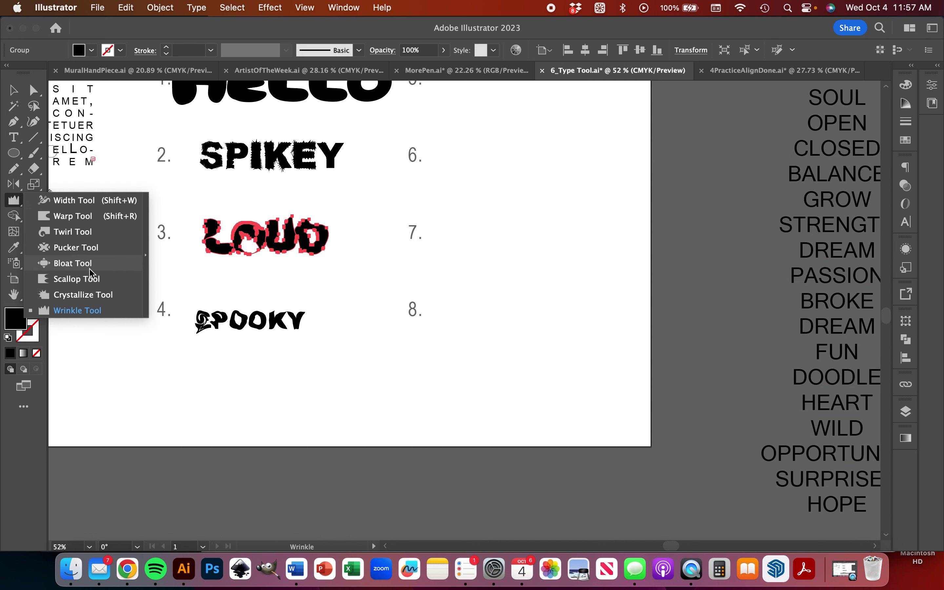
click(80, 215)
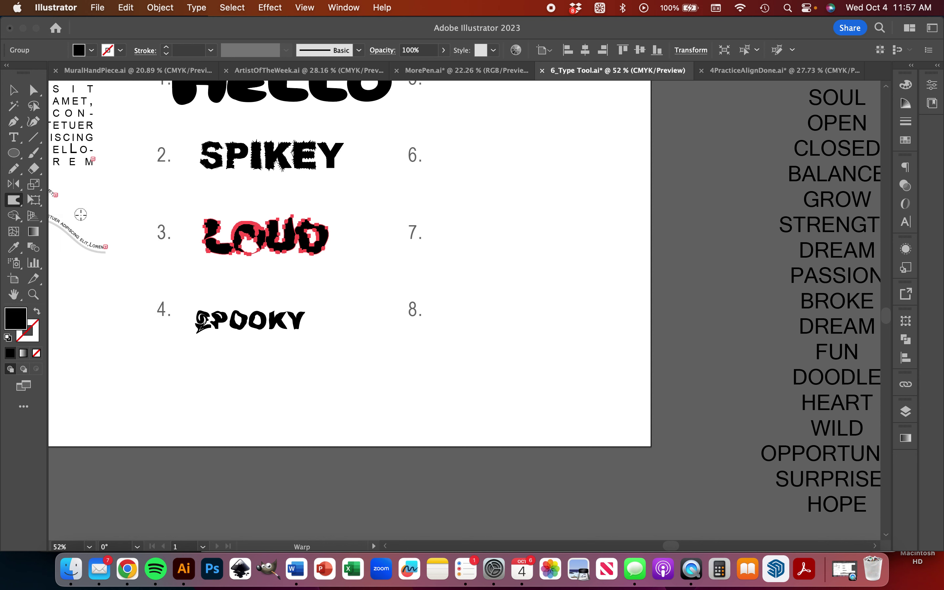
key(v)
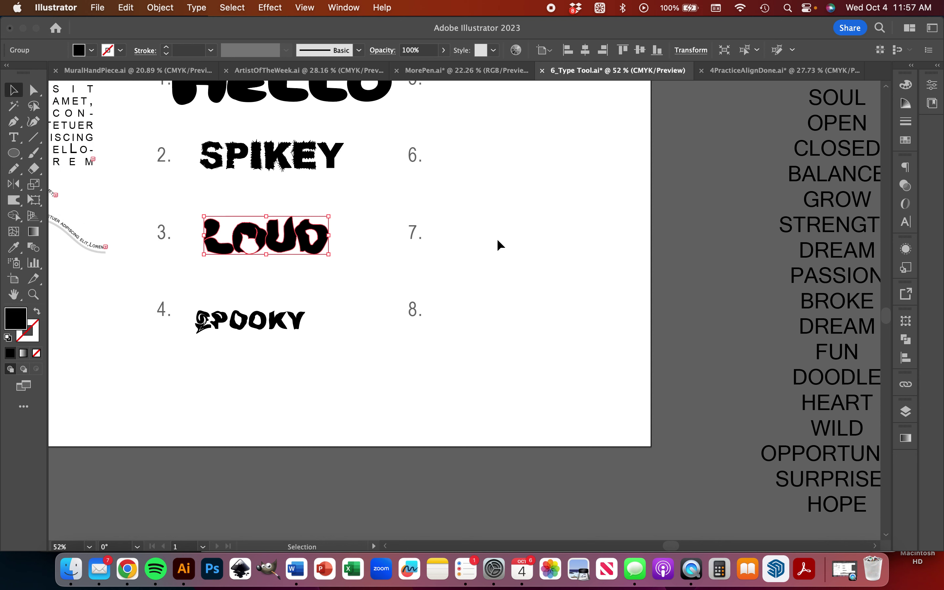
scroll(498, 241, right, 3)
scroll(497, 240, up, 1)
scroll(751, 250, down, 3)
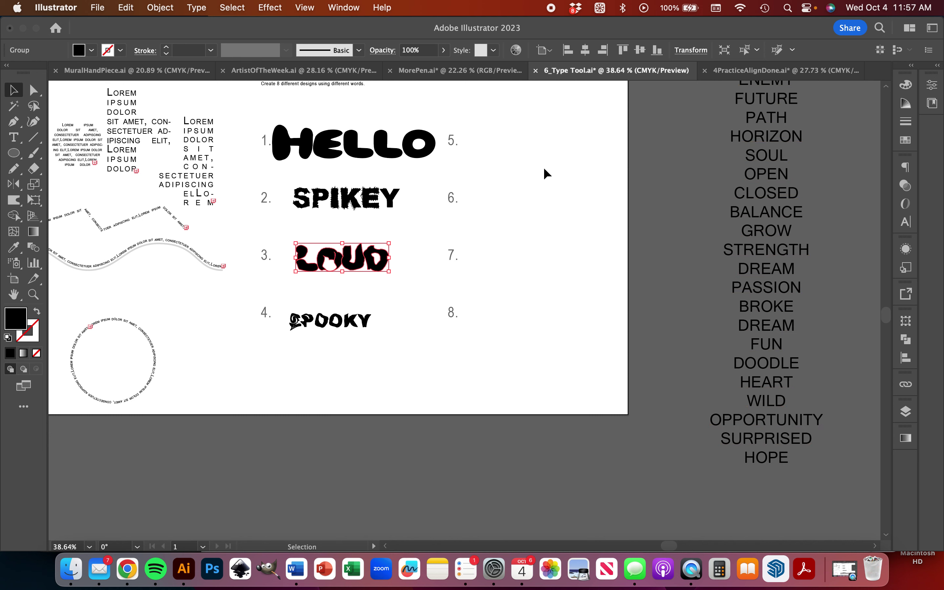
scroll(544, 167, up, 1)
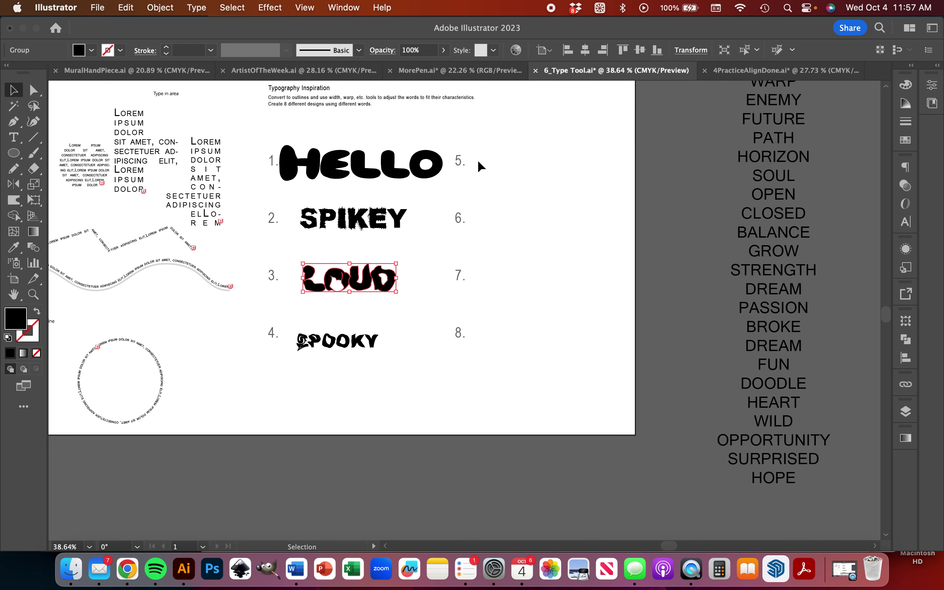
scroll(185, 210, left, 3)
scroll(185, 209, down, 1)
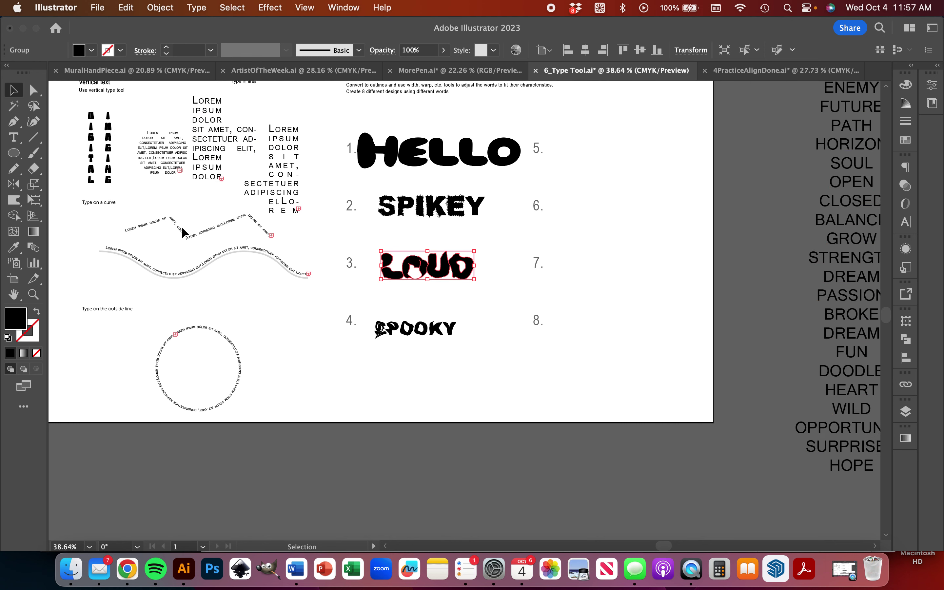
scroll(318, 285, right, 5)
scroll(318, 286, up, 1)
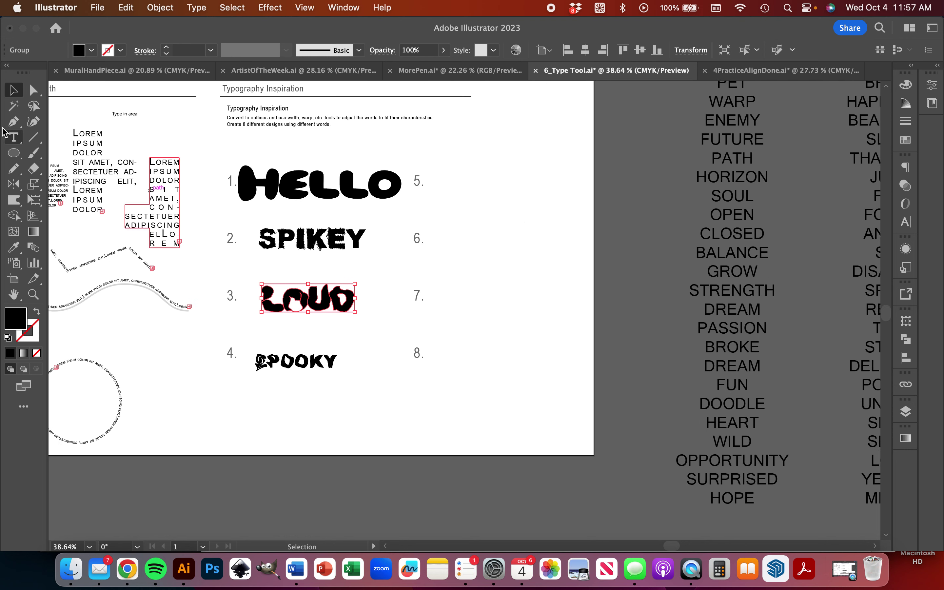
Pull the top anchor point of the O in HELLO upward into a sharp teardrop-like tip using Direct Selection
click(29, 93)
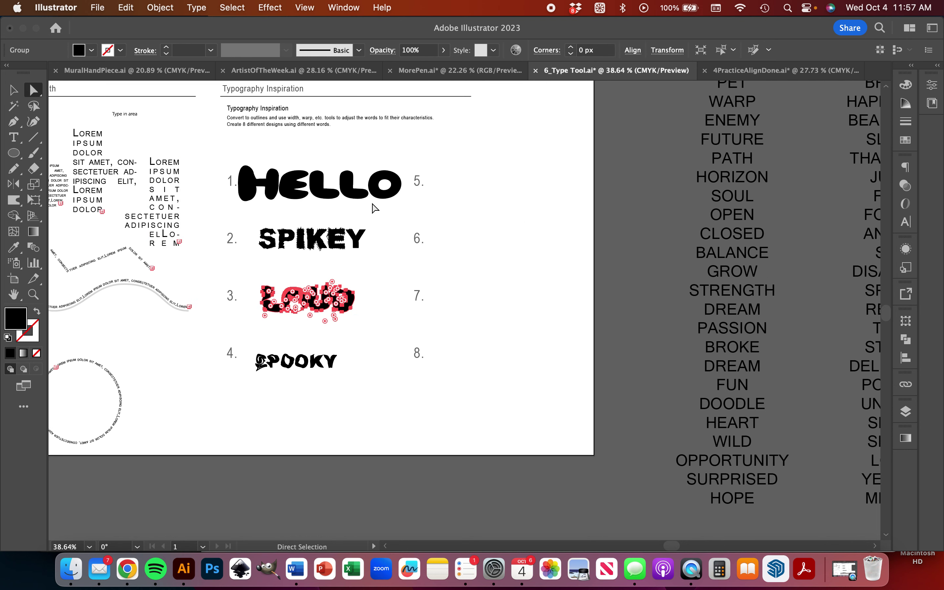
scroll(375, 208, up, 5)
click(392, 174)
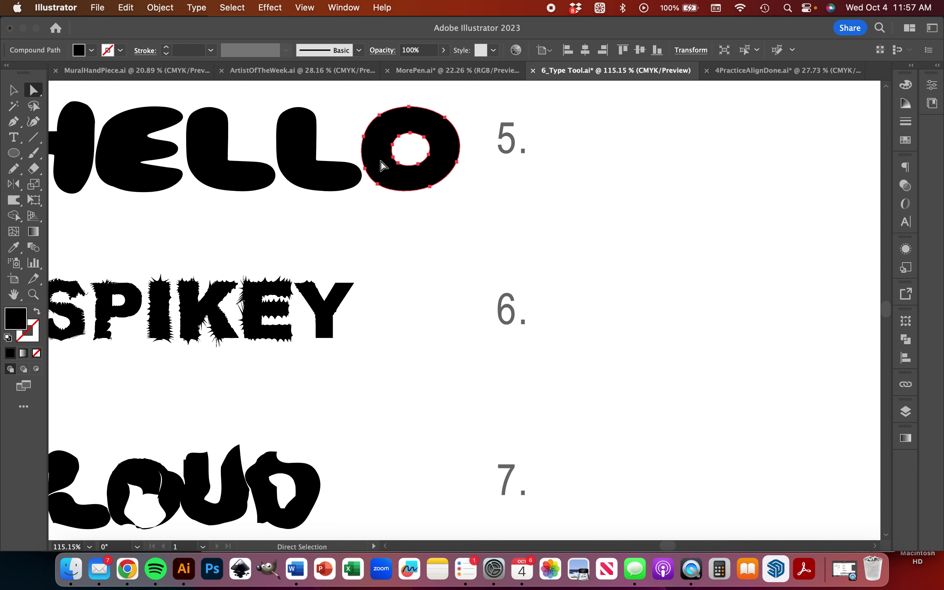
mouse_move(382, 125)
mouse_down()
mouse_move(369, 101)
mouse_move(371, 131)
mouse_up()
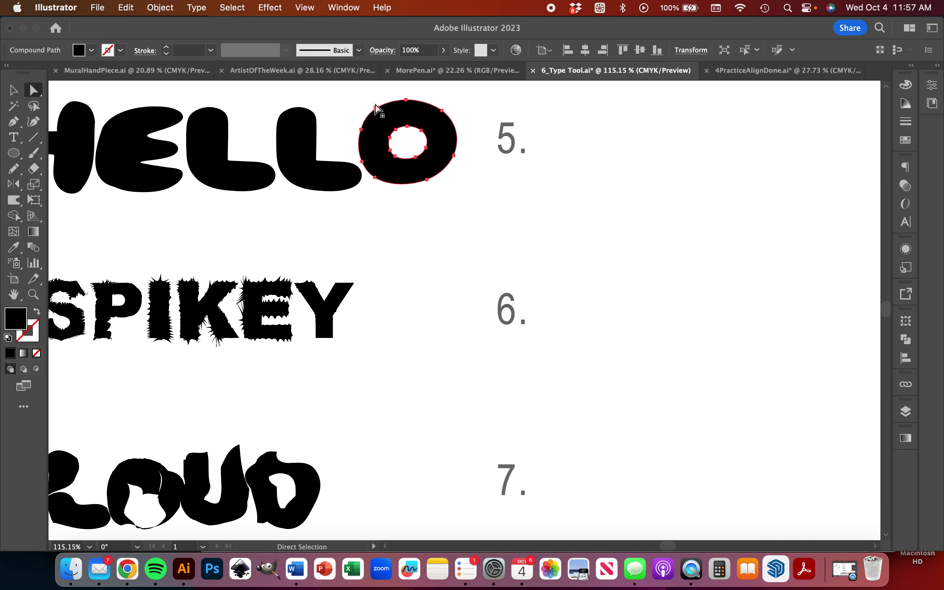
drag(377, 109, 417, 97)
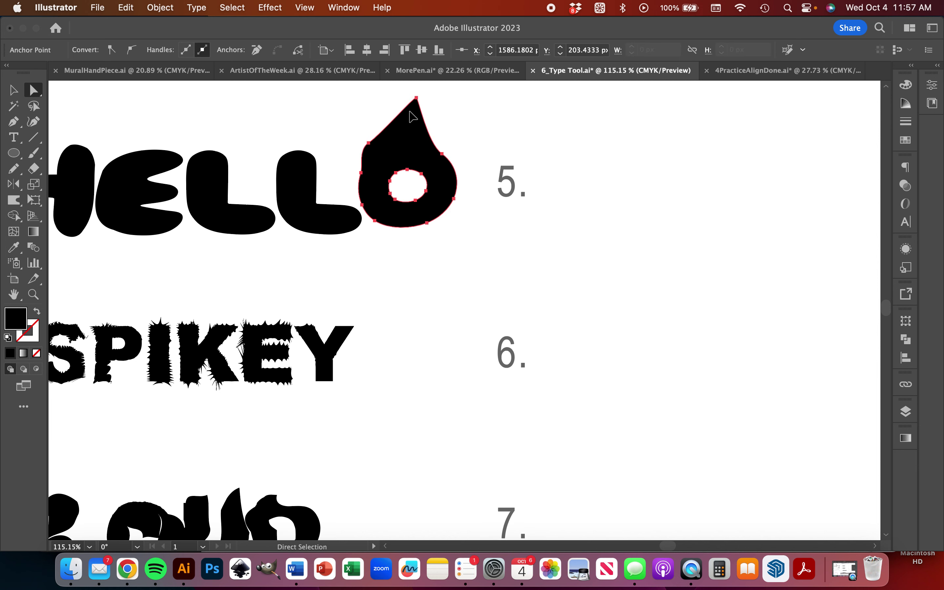
Move the reshaped O of HELLO slightly down and away from the second L, and clear the selection
click(439, 165)
drag(429, 226, 440, 249)
click(14, 90)
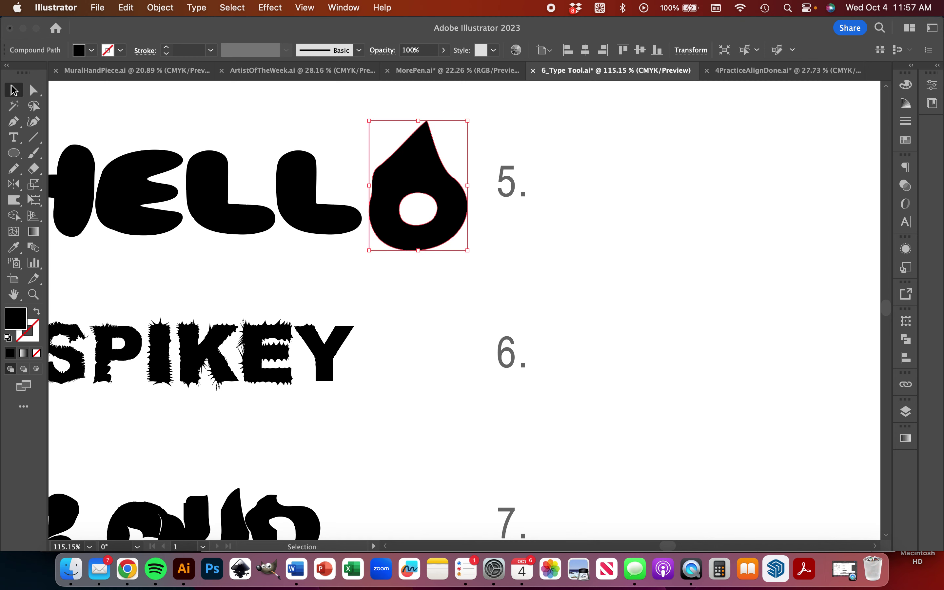
scroll(280, 246, down, 10)
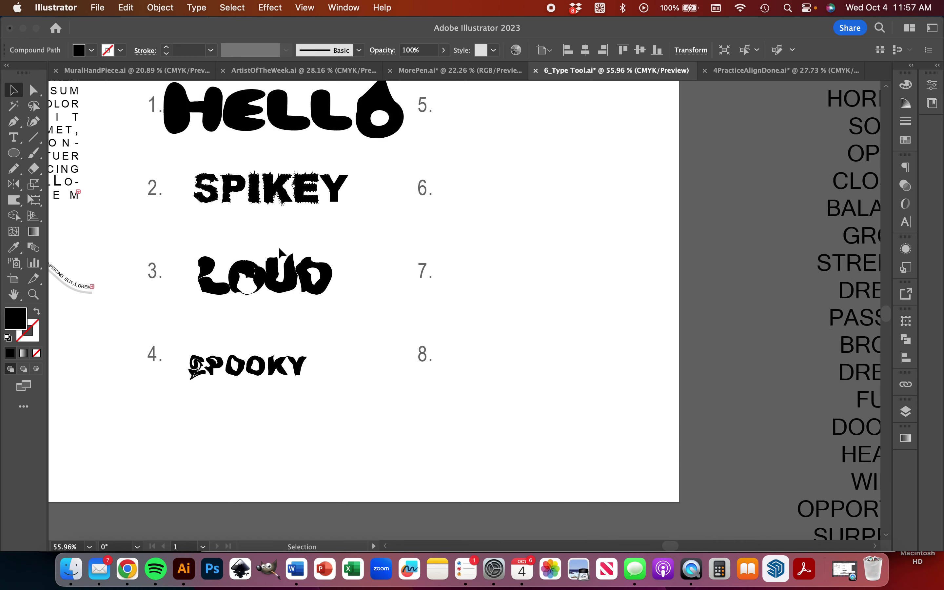
click(277, 368)
Check the lock states of the Work Area and Worksheet layers, and look over the whole worksheet and word list
scroll(277, 367, up, 2)
scroll(277, 367, left, 2)
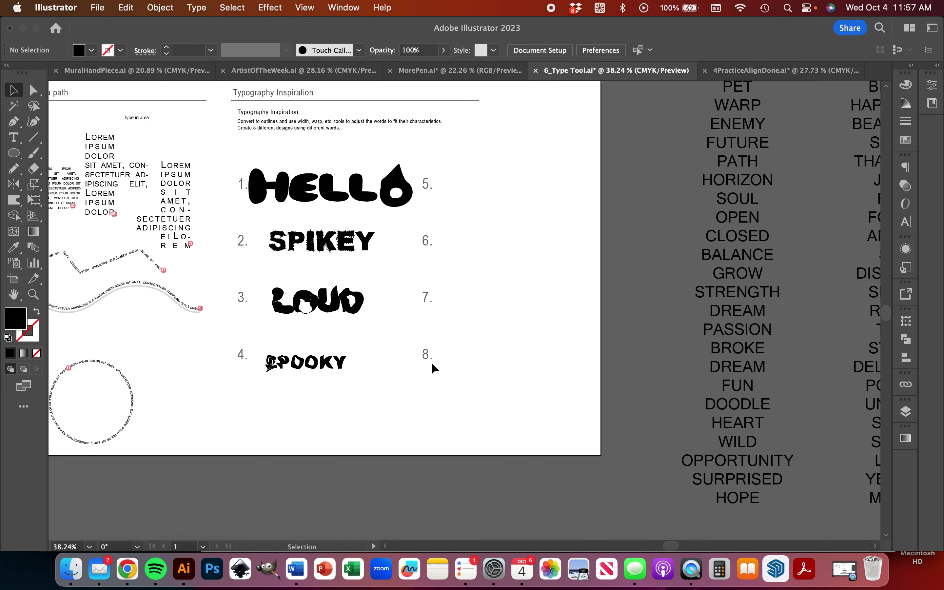
scroll(444, 363, down, 1)
click(905, 411)
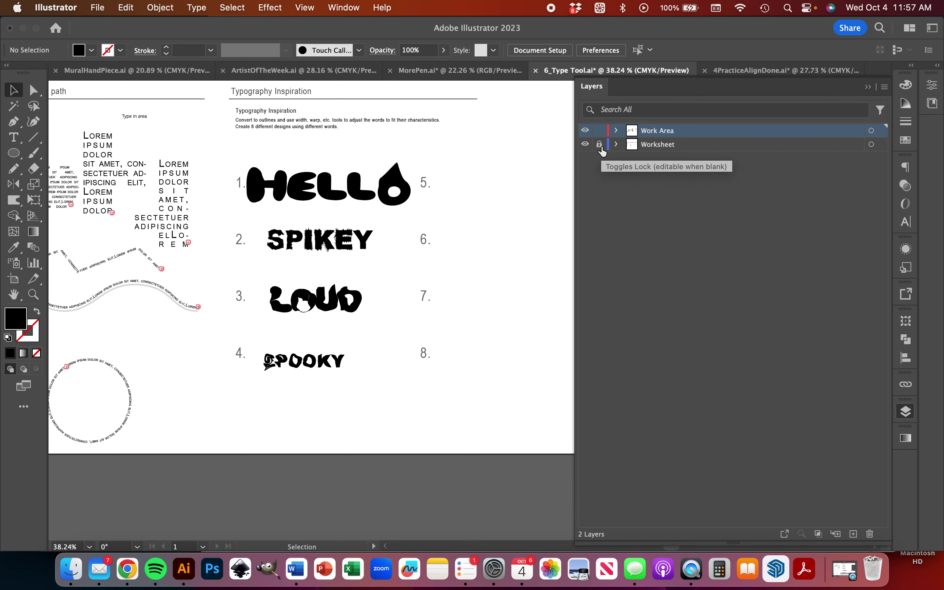
click(867, 86)
scroll(451, 226, down, 3)
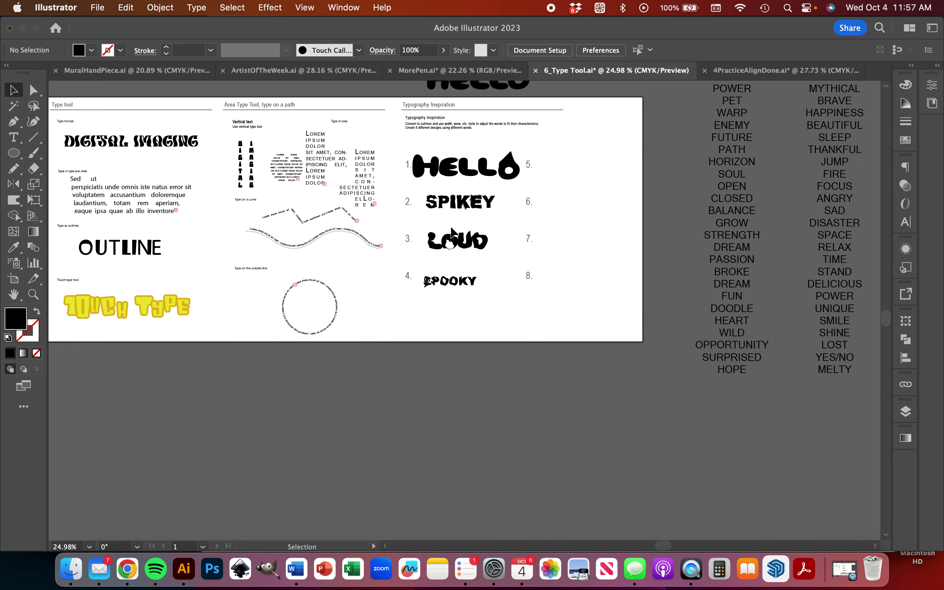
scroll(351, 219, left, 5)
scroll(351, 219, down, 2)
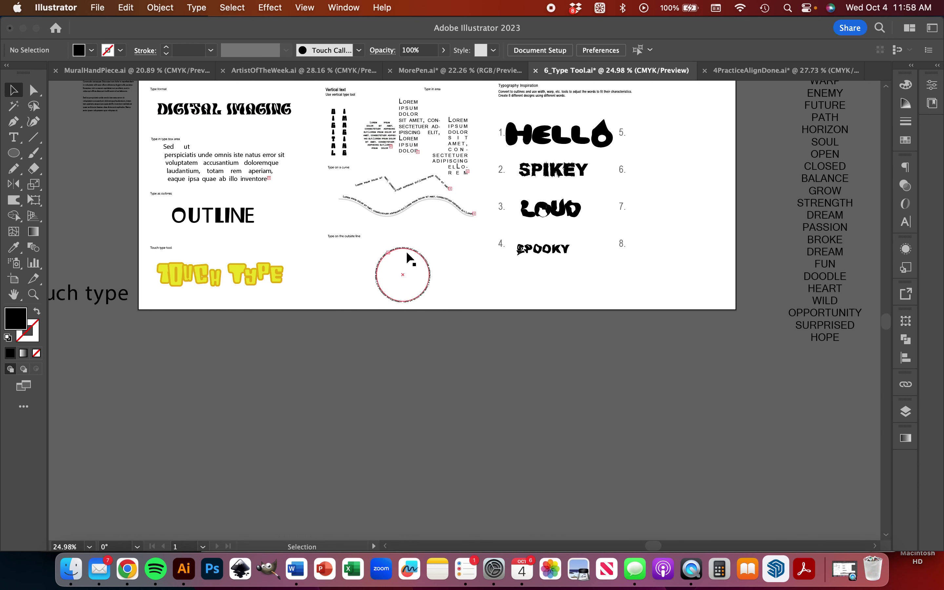
scroll(580, 183, up, 3)
scroll(580, 183, right, 1)
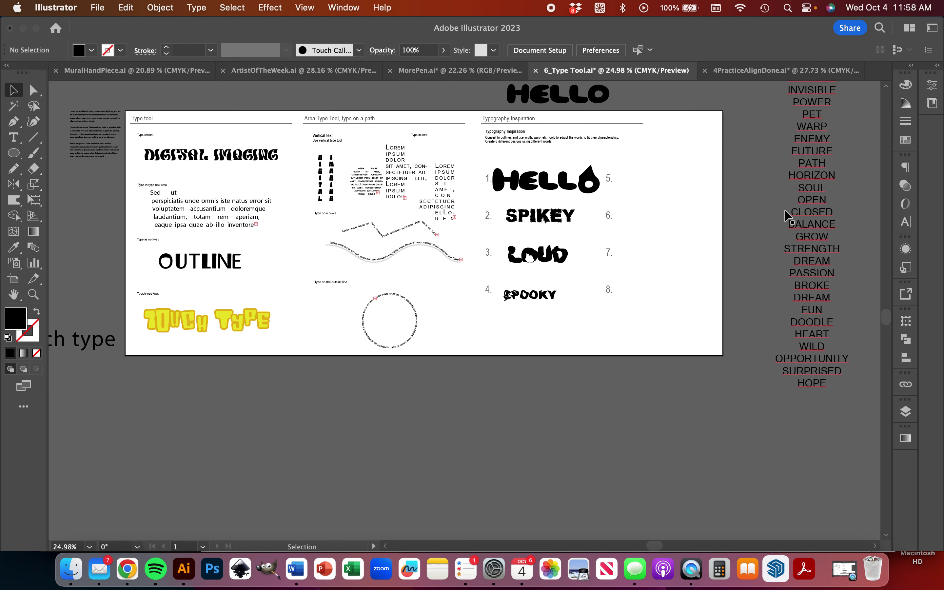